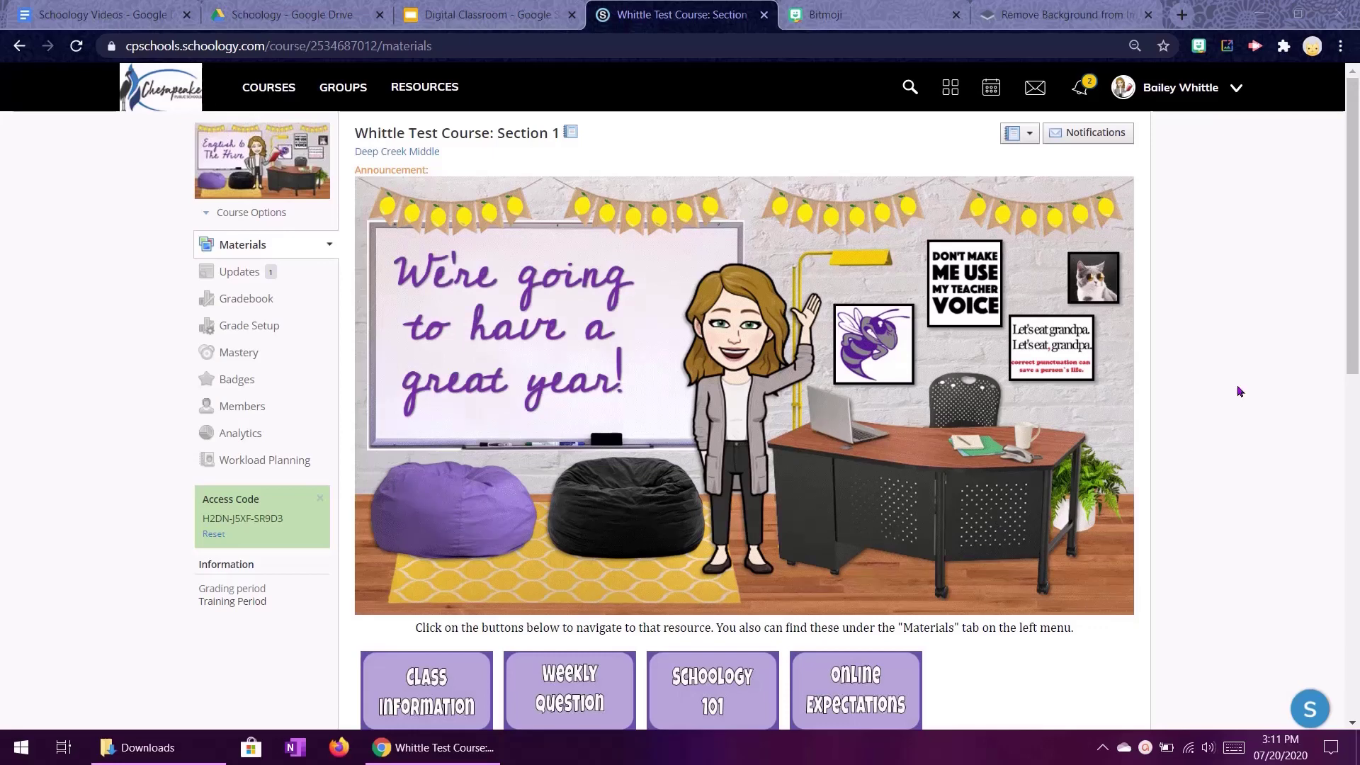
# Step: Scroll down and back up through the new untitled presentation and its Themes list
pyautogui.scroll(-3, 909, 267)
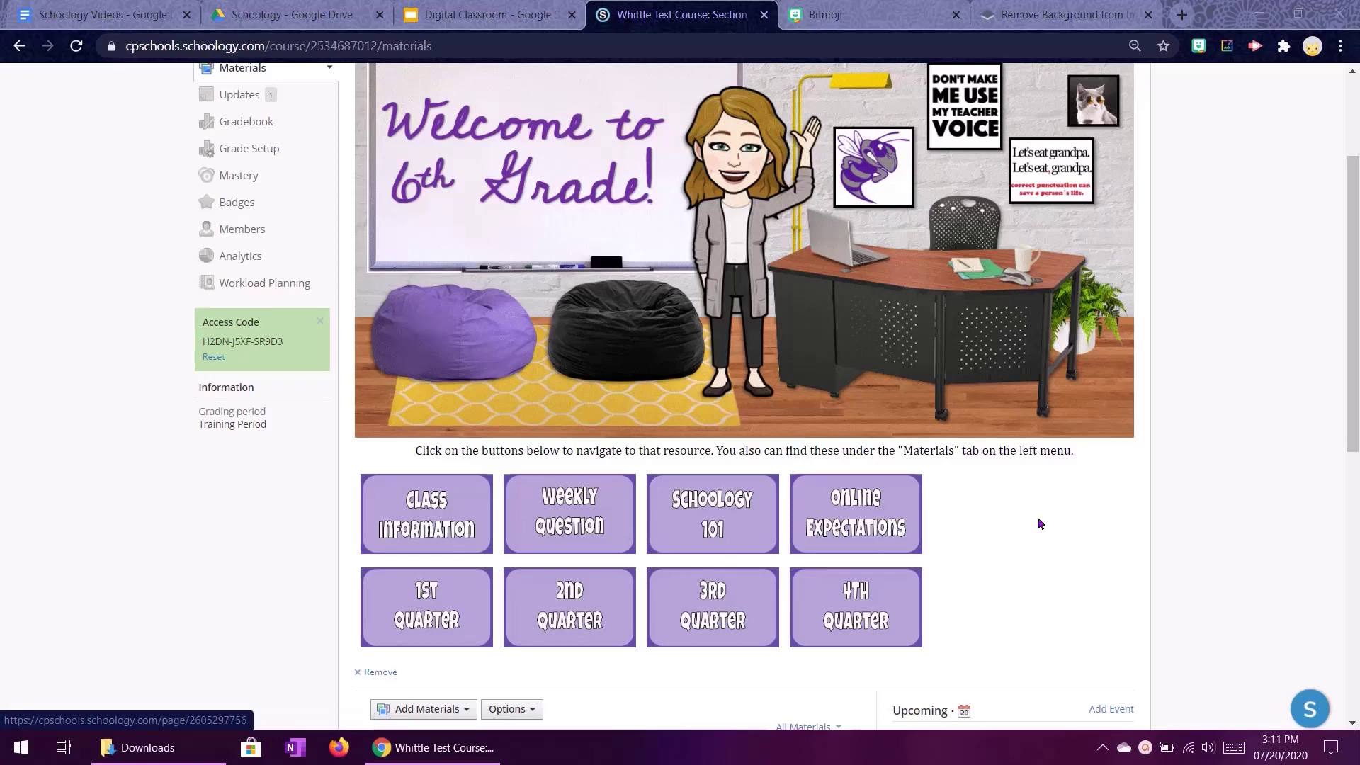
pyautogui.scroll(3, 1260, 452)
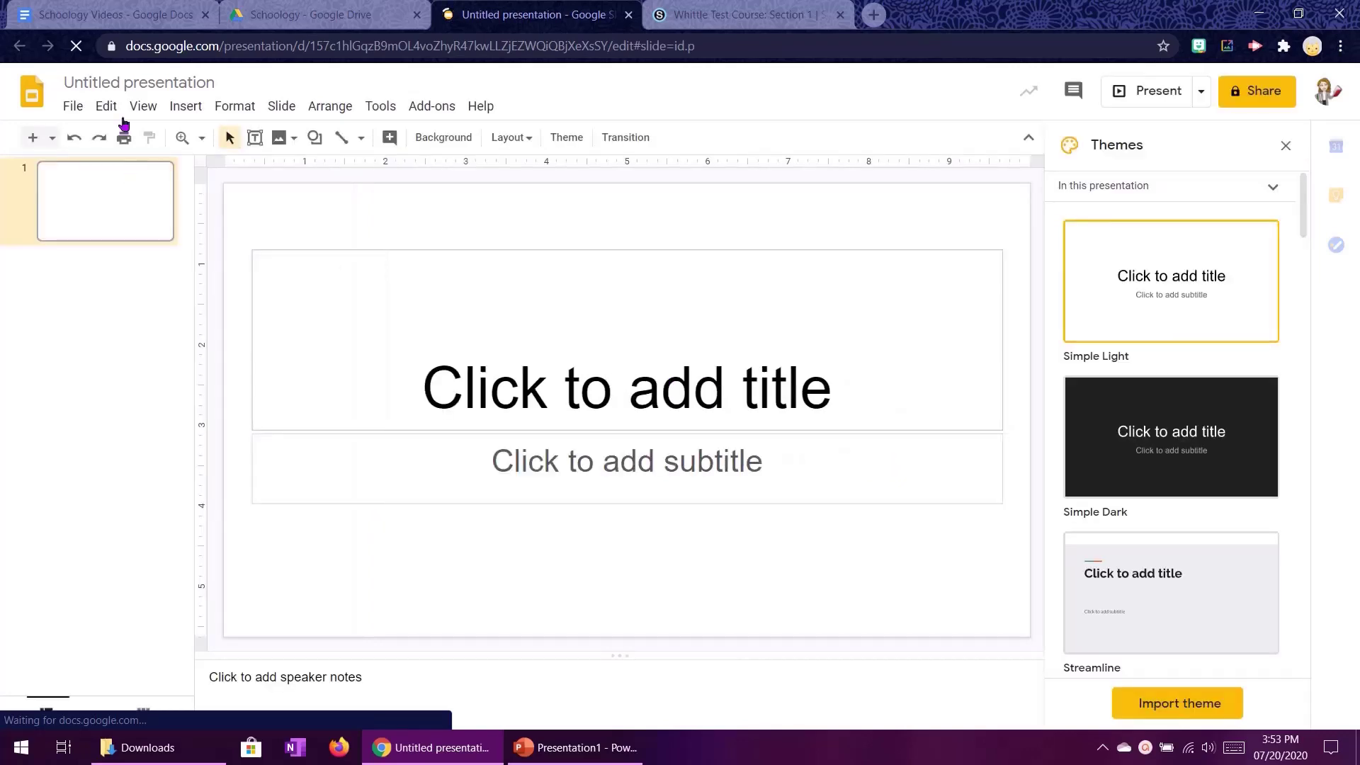
# Step: Name the presentation 'Virtual Classroom' and close the Themes panel
pyautogui.click(127, 86)
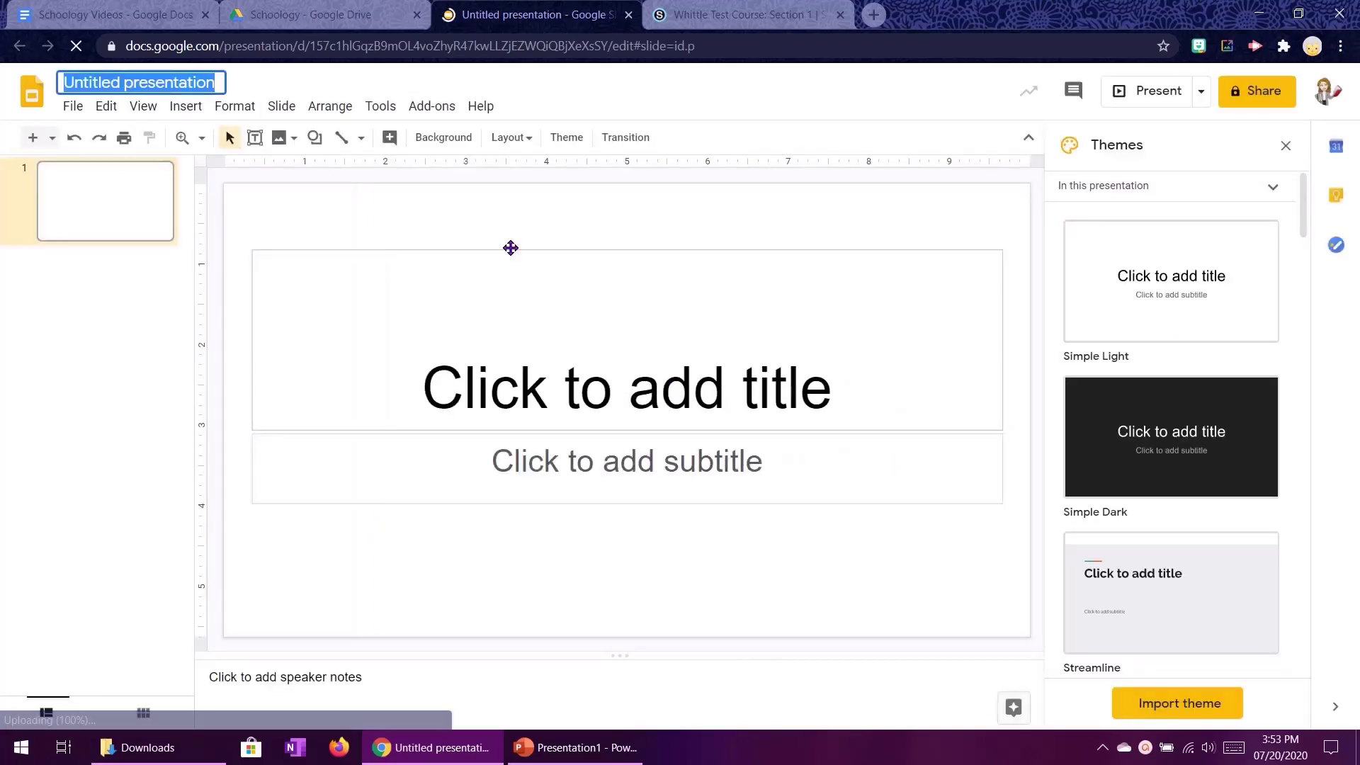
pyautogui.write('Virtual Classroom')
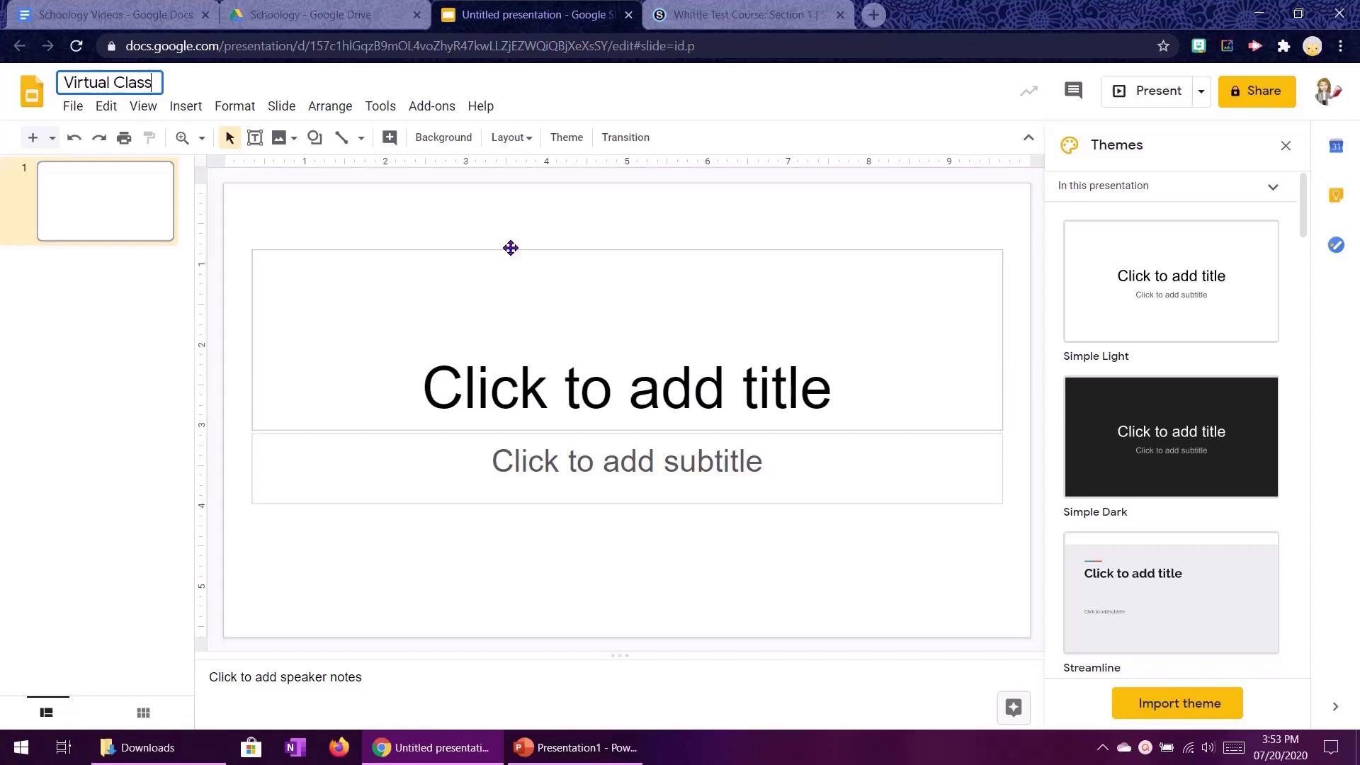
pyautogui.click(1285, 145)
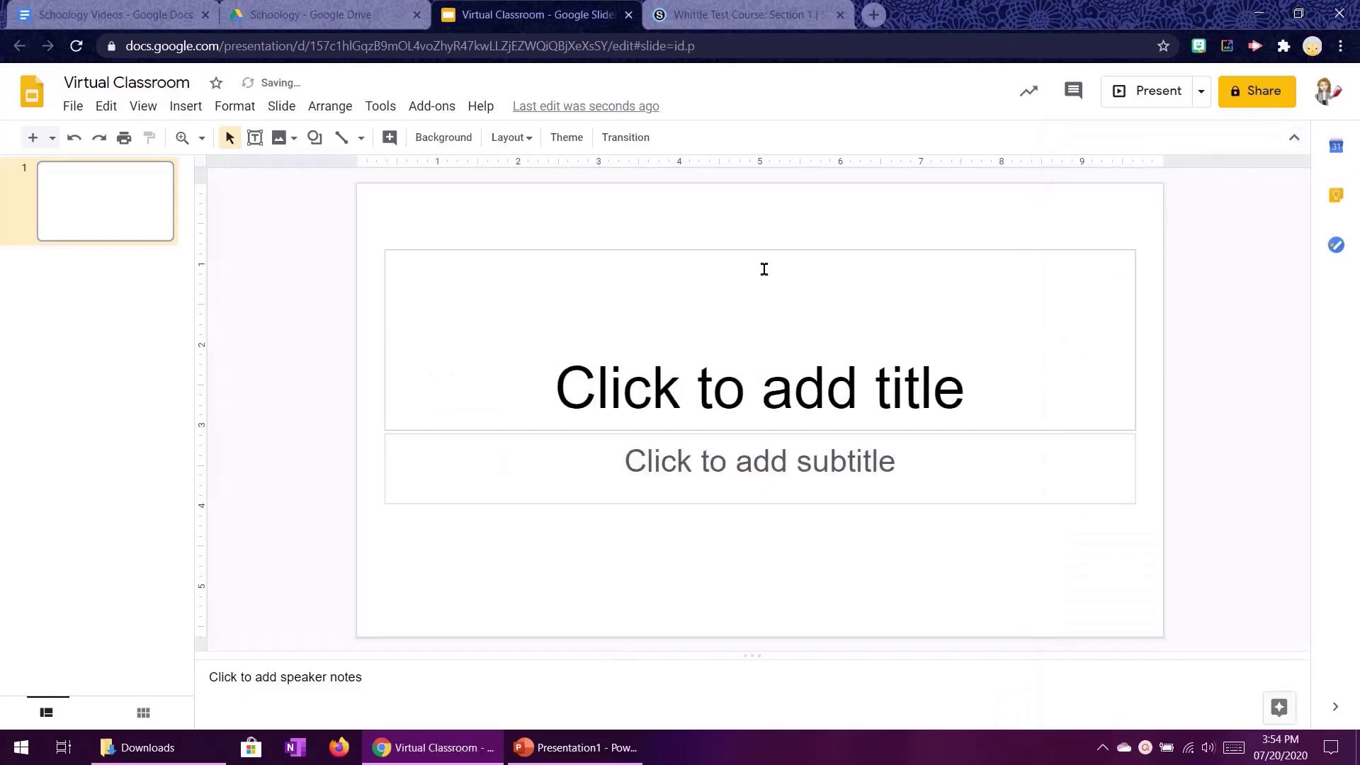
# Step: Delete the empty title and subtitle placeholders from the first slide
pyautogui.click(759, 250)
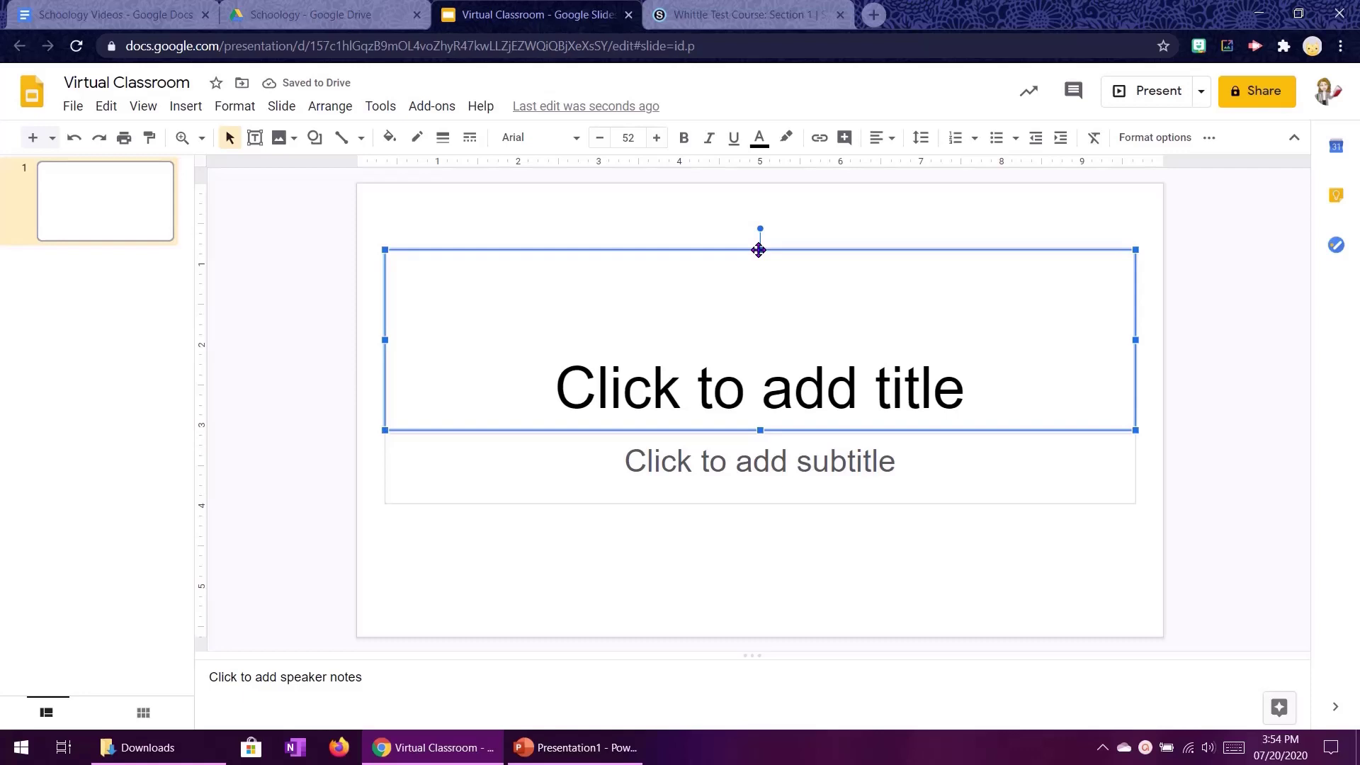
pyautogui.press('Delete')
pyautogui.click(693, 432)
pyautogui.press('Delete')
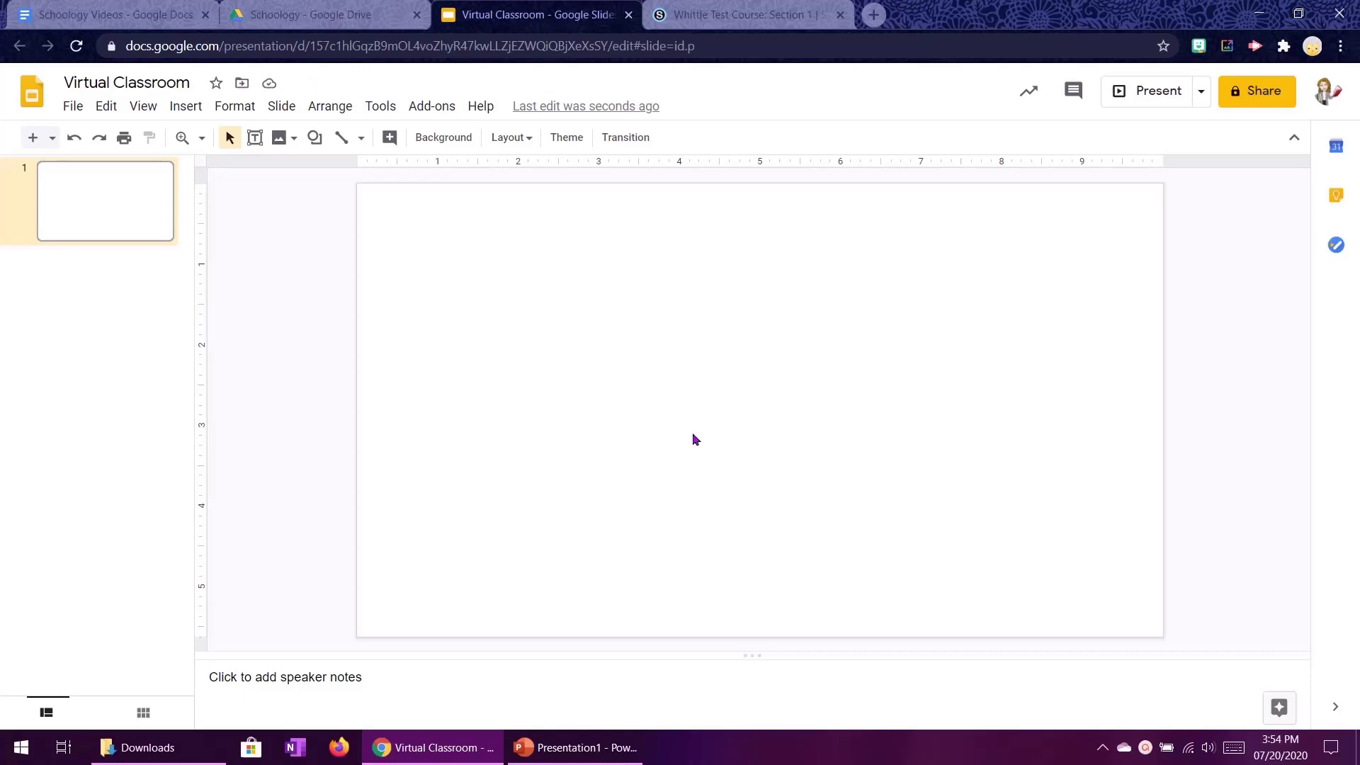
# Step: Insert a plain white wall texture from a web image search for 'white wall'
pyautogui.click(187, 110)
pyautogui.moveTo(219, 137)
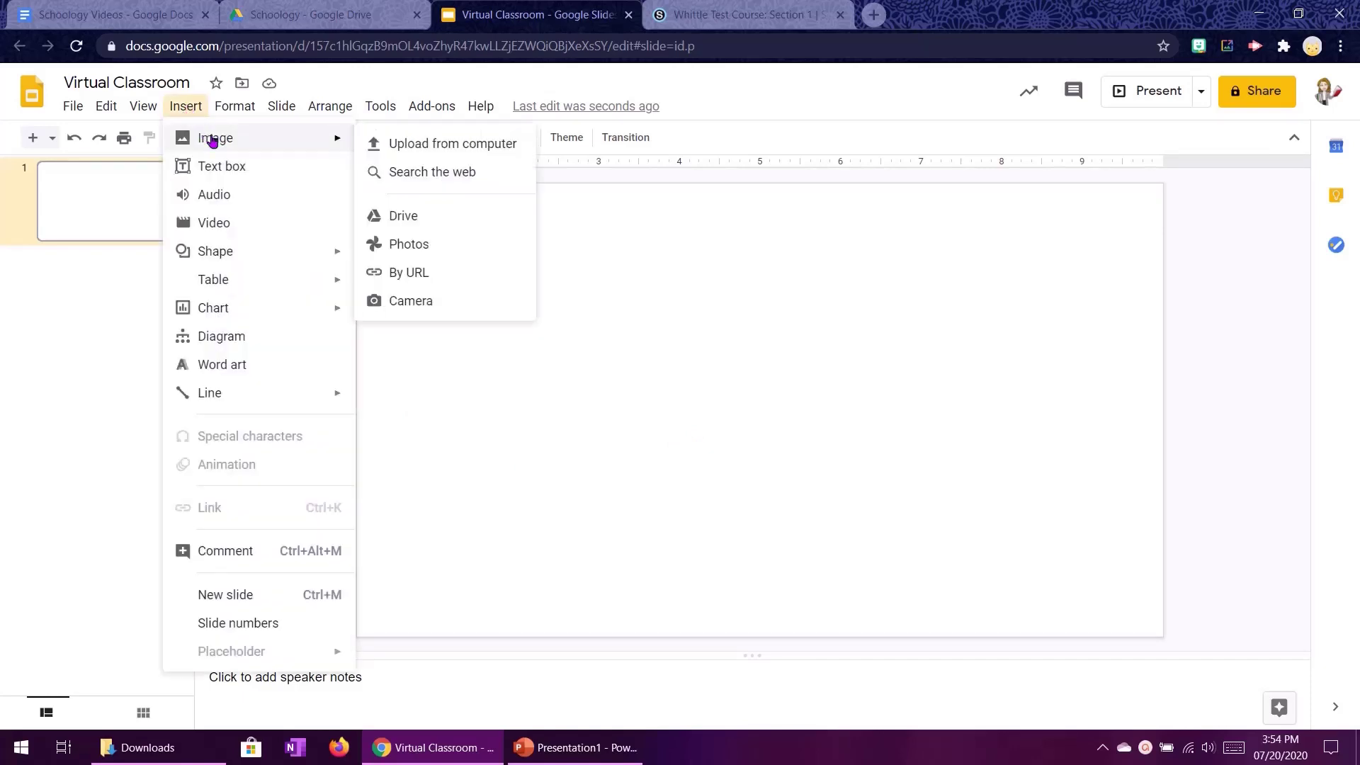
pyautogui.click(419, 175)
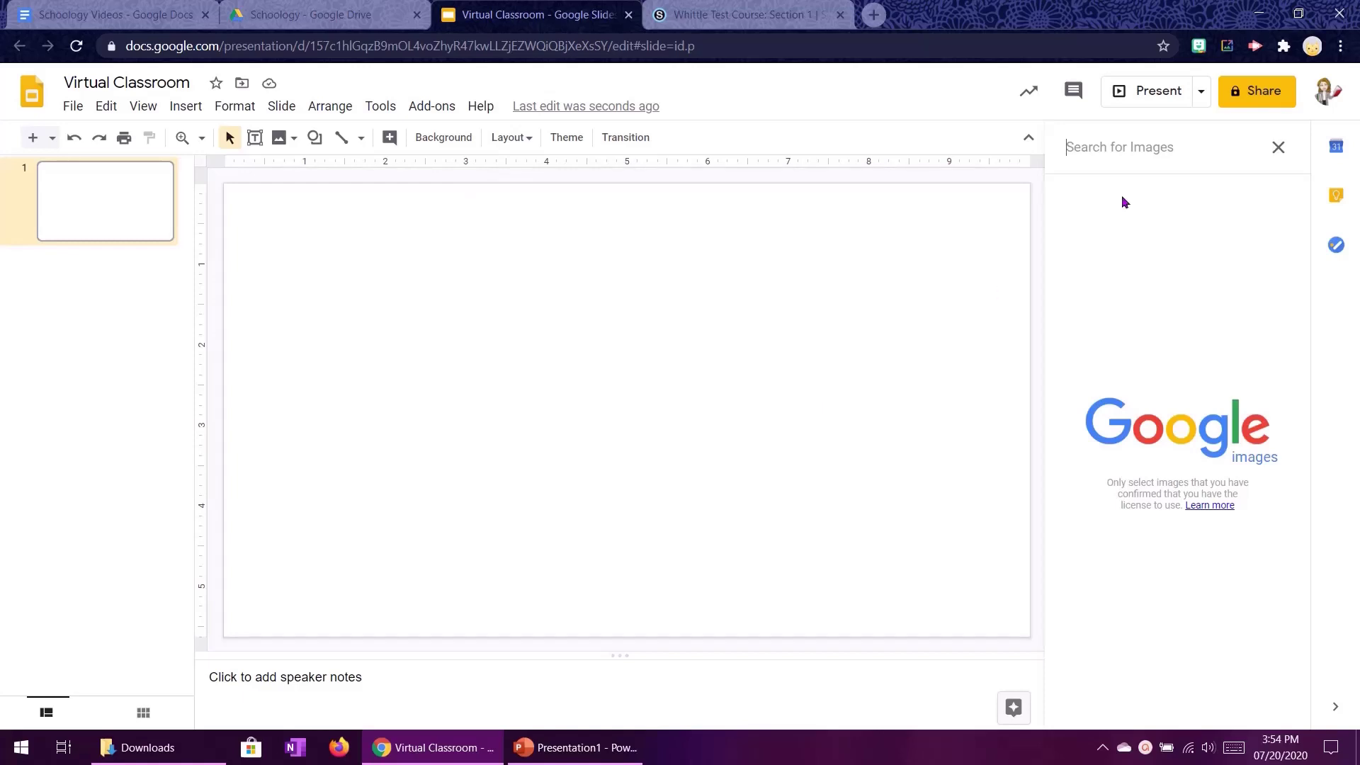
pyautogui.write('w')
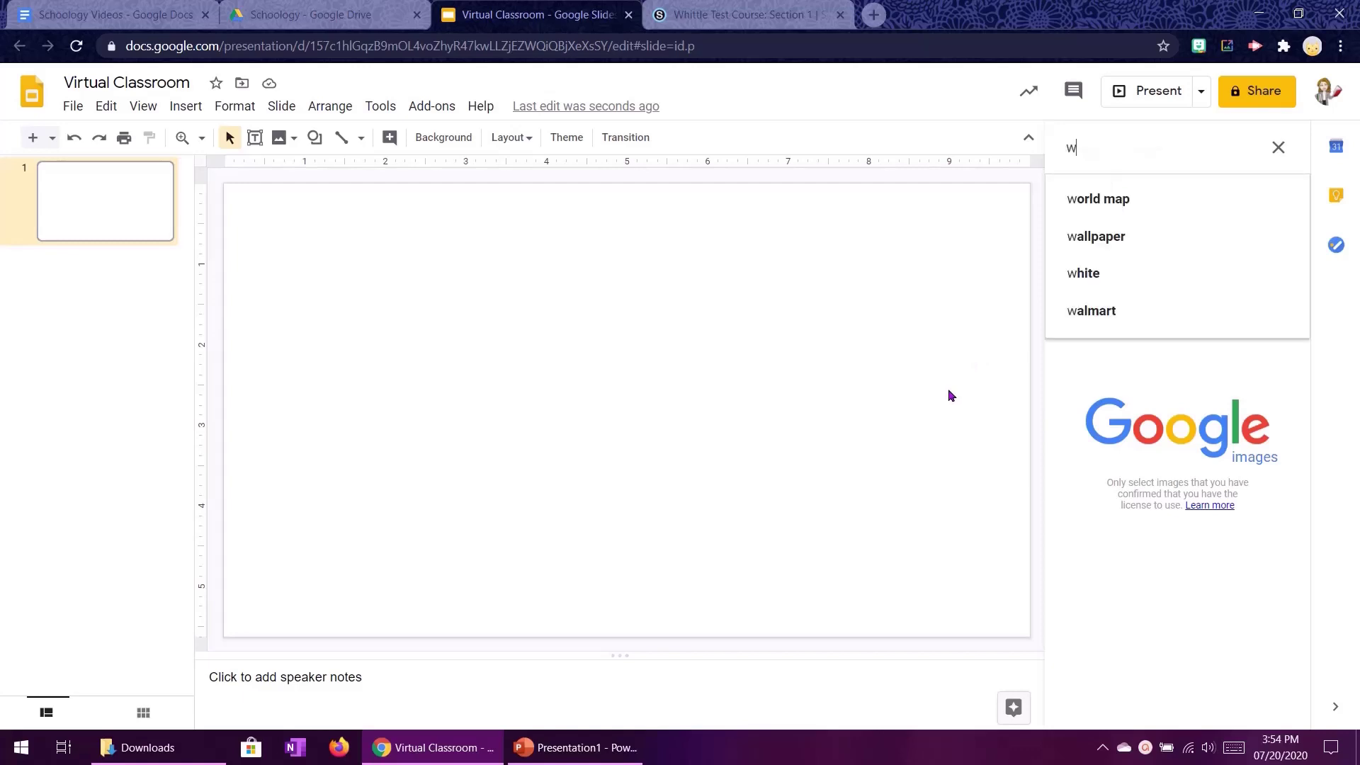
pyautogui.write('hite wall')
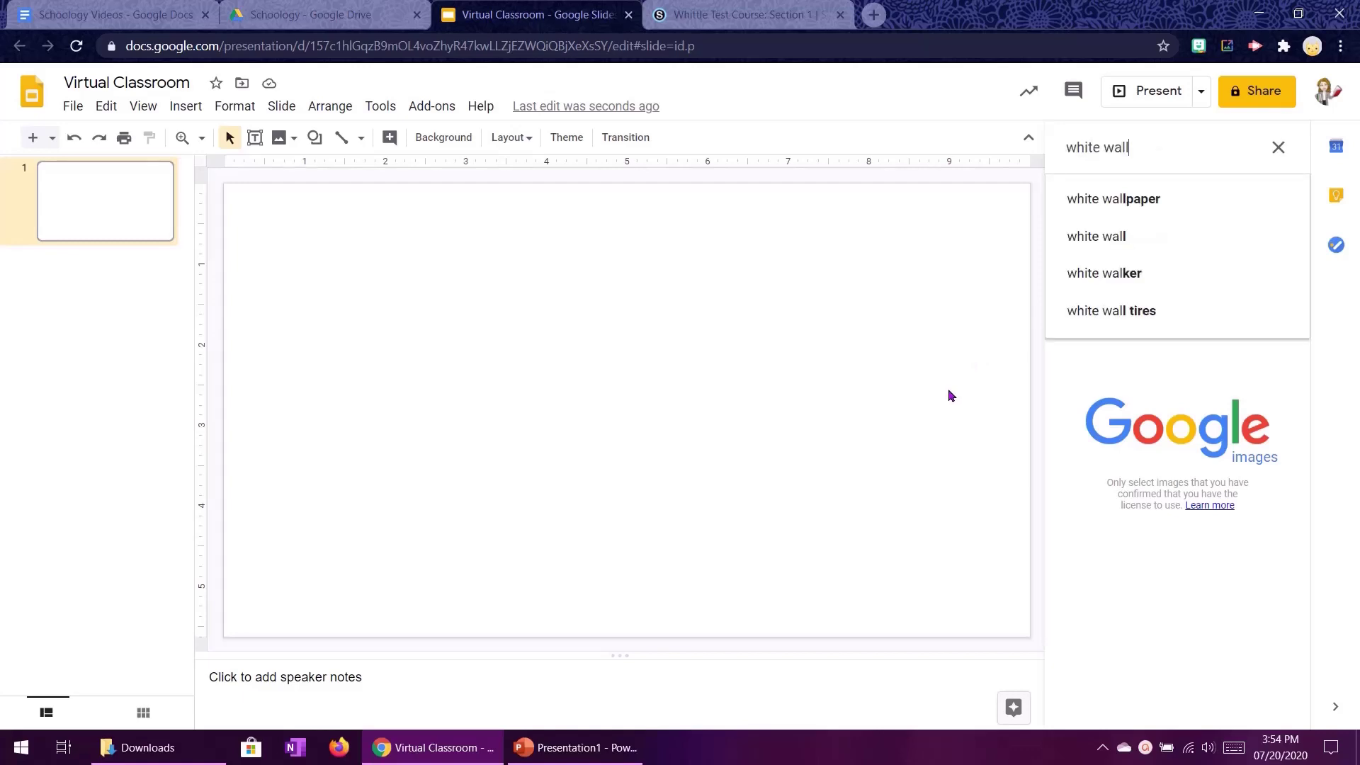
pyautogui.press('Return')
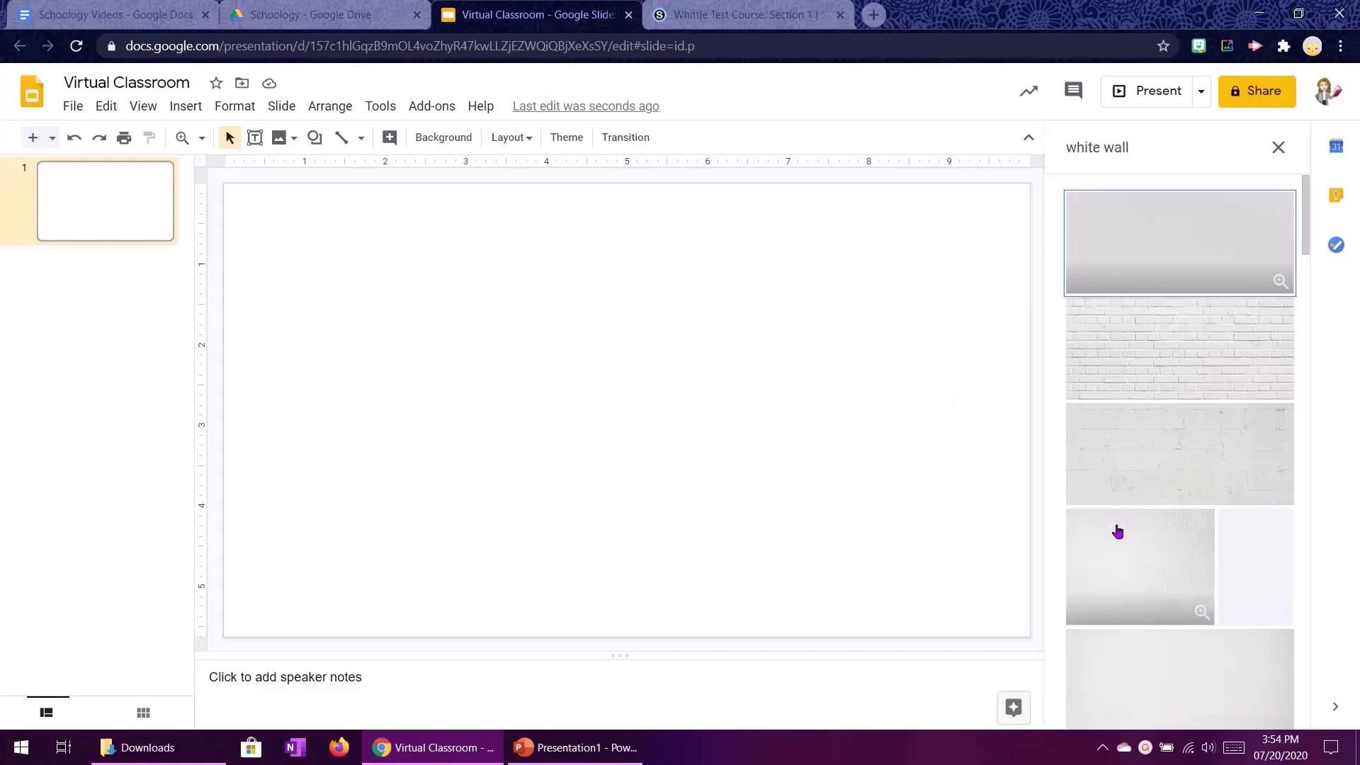
pyautogui.click(1127, 567)
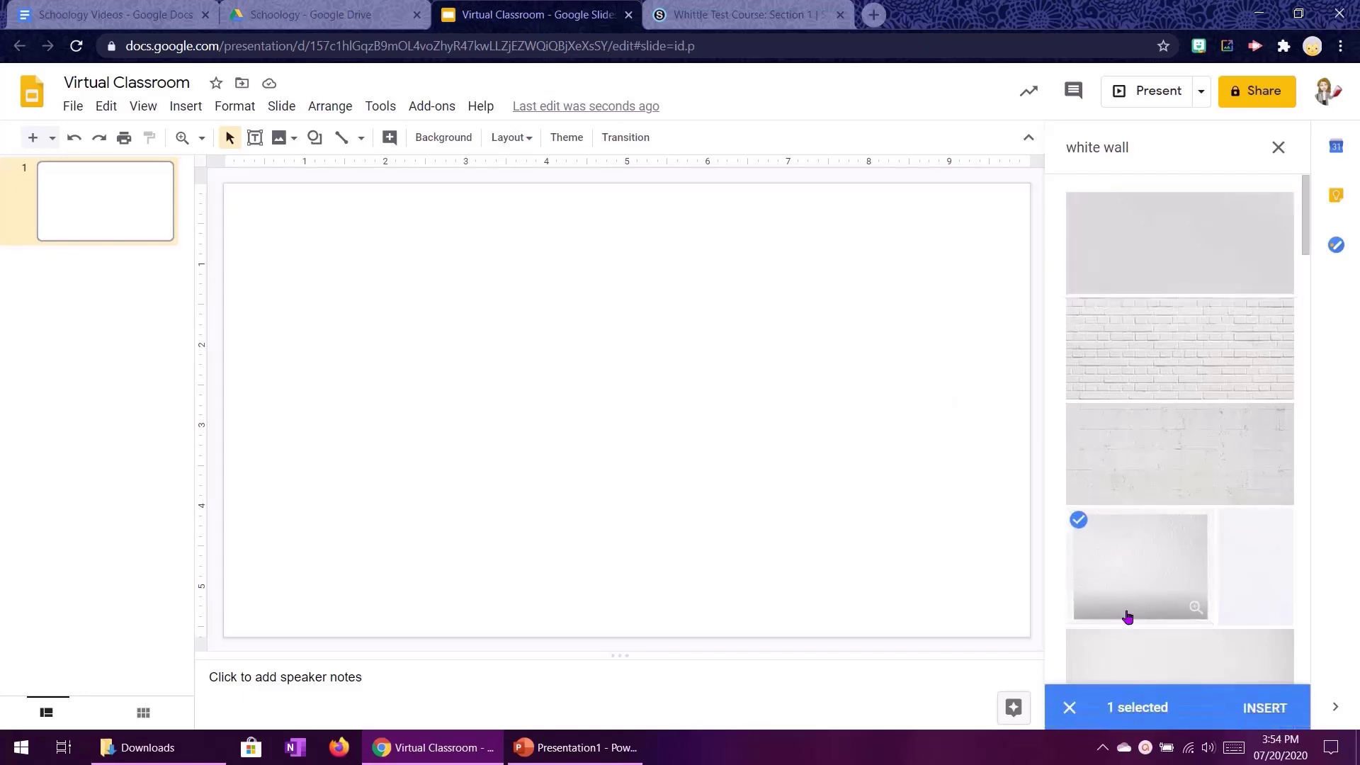
pyautogui.click(1265, 708)
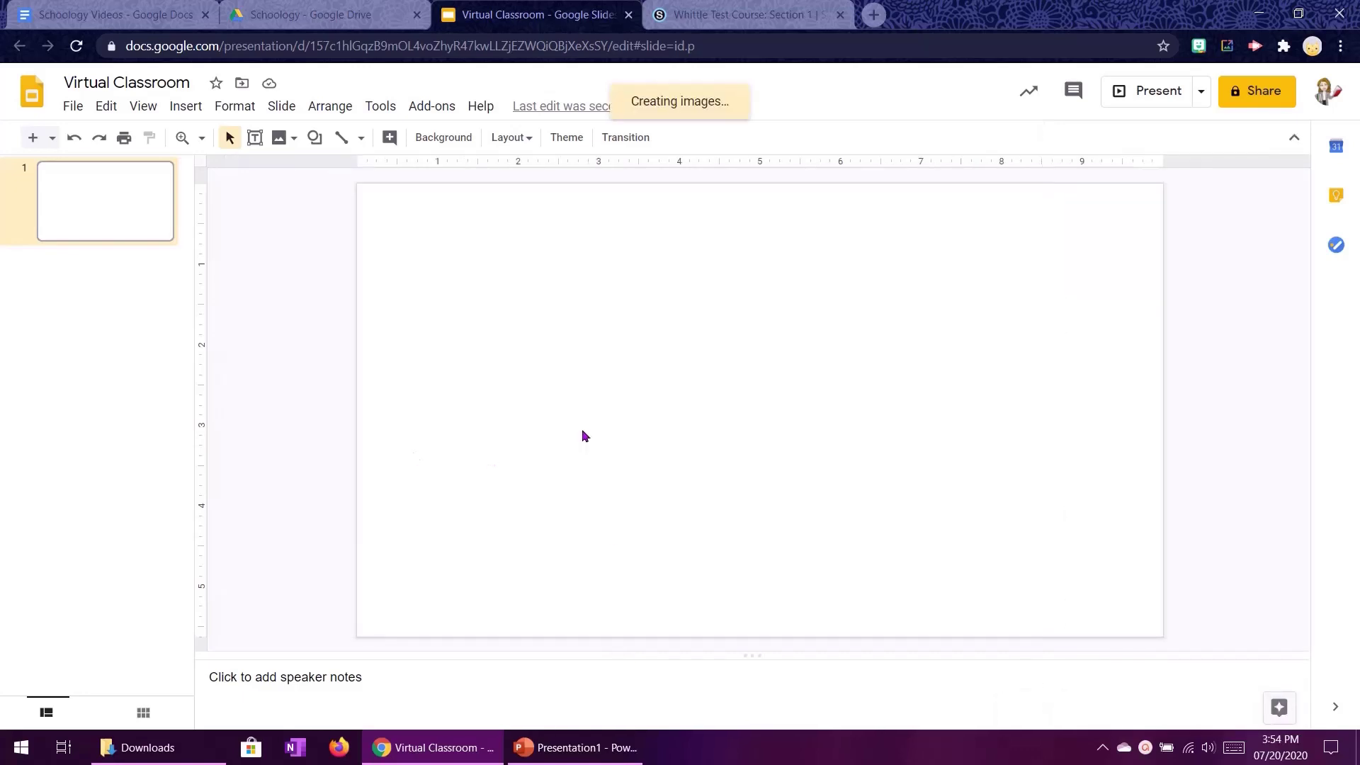
# Step: Stretch the wall image to cover the whole slide
pyautogui.moveTo(669, 388); pyautogui.dragTo(655, 375)
pyautogui.moveTo(998, 398); pyautogui.dragTo(1163, 409)
pyautogui.moveTo(760, 609); pyautogui.dragTo(761, 637)
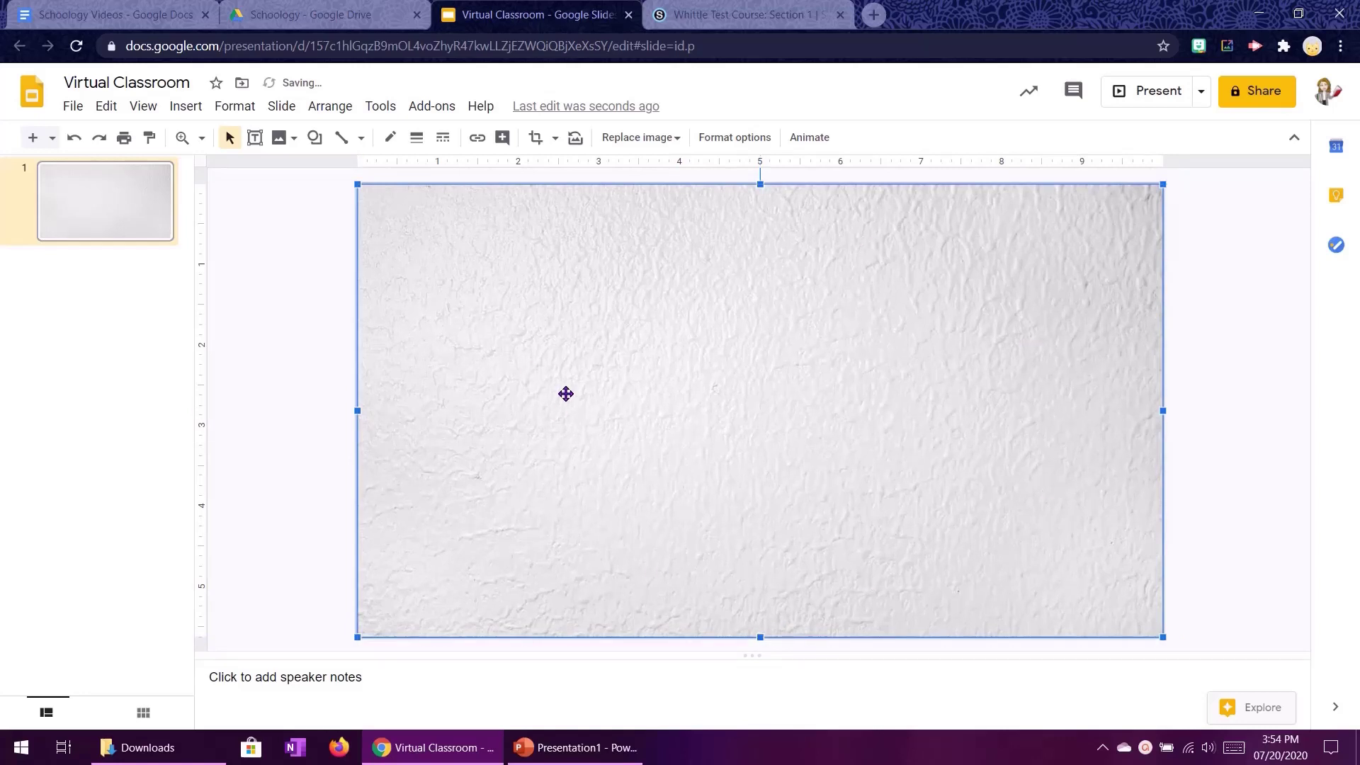
# Step: Insert an orange wood plank image from a web image search for 'wood floor'
pyautogui.click(182, 106)
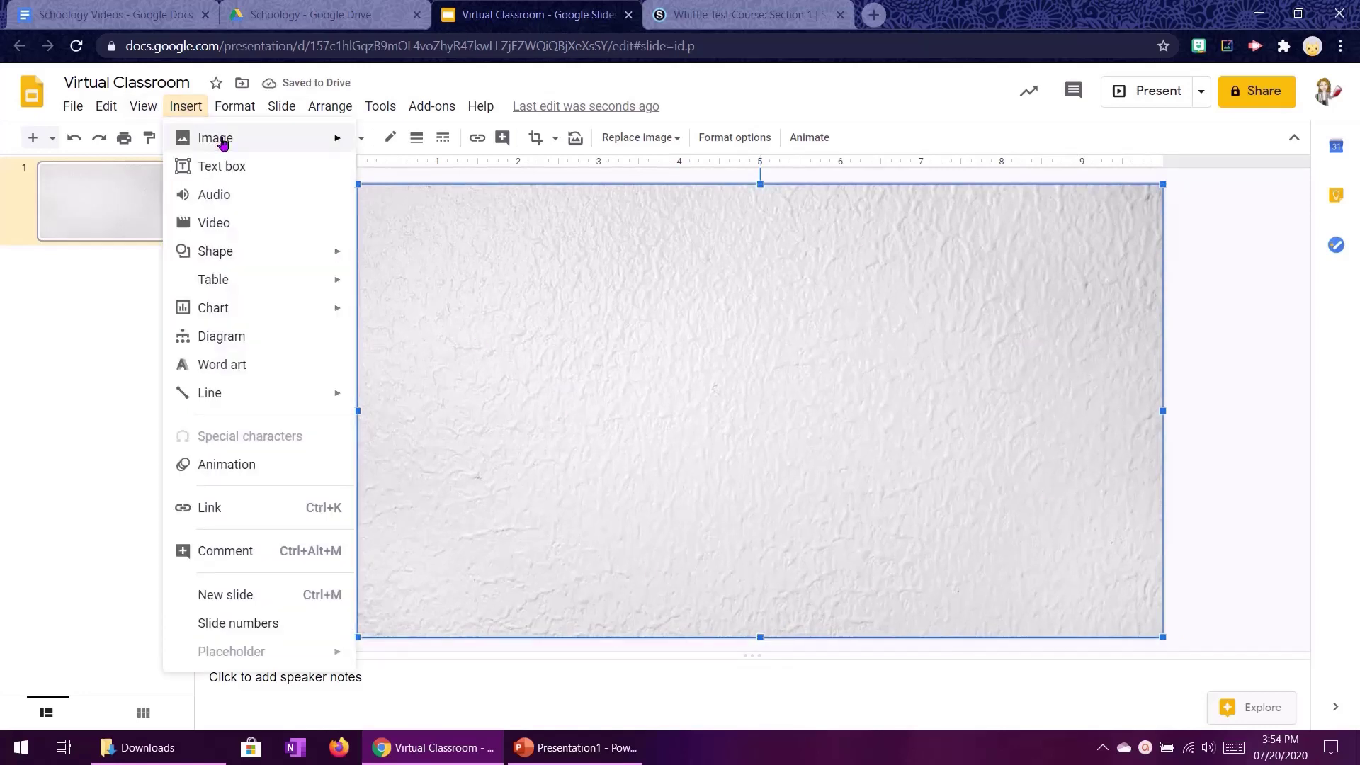
pyautogui.moveTo(219, 139)
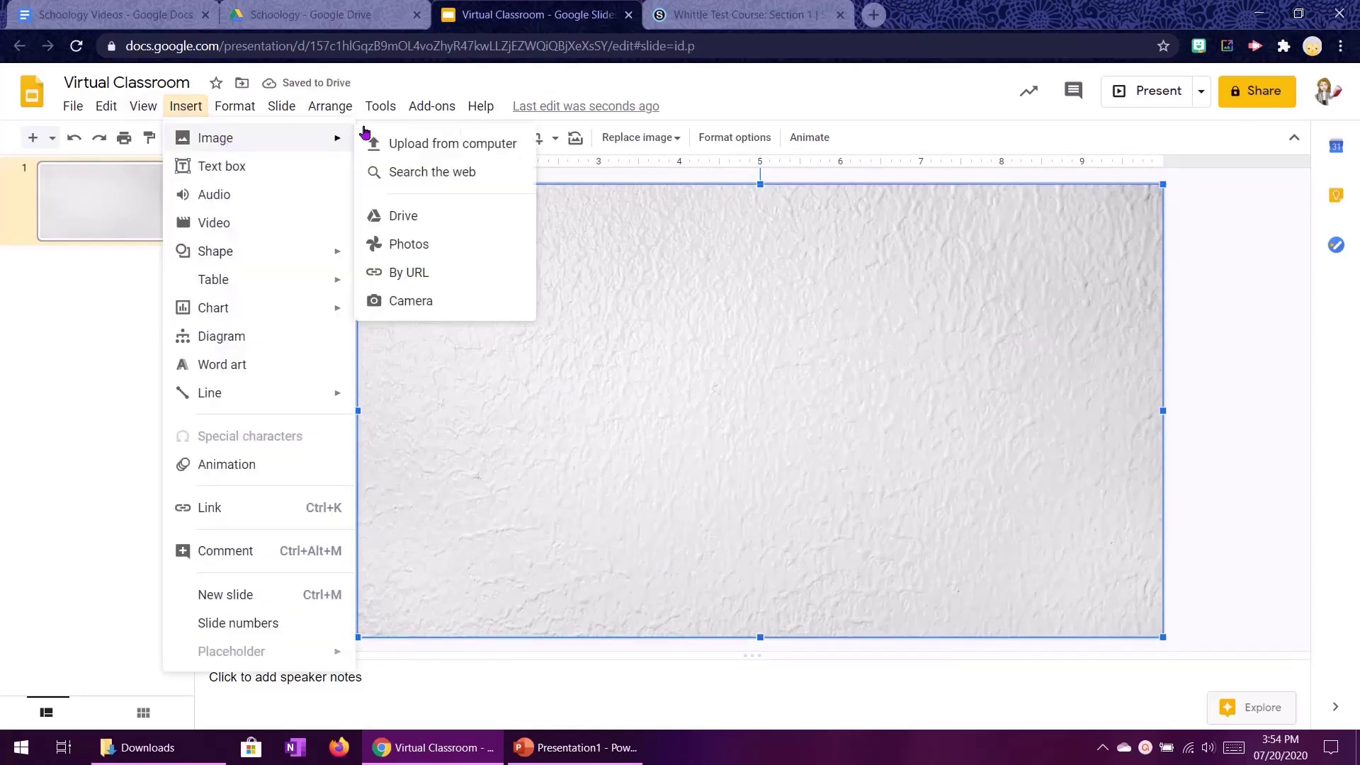
pyautogui.click(418, 174)
pyautogui.moveTo(1130, 148); pyautogui.dragTo(1056, 154)
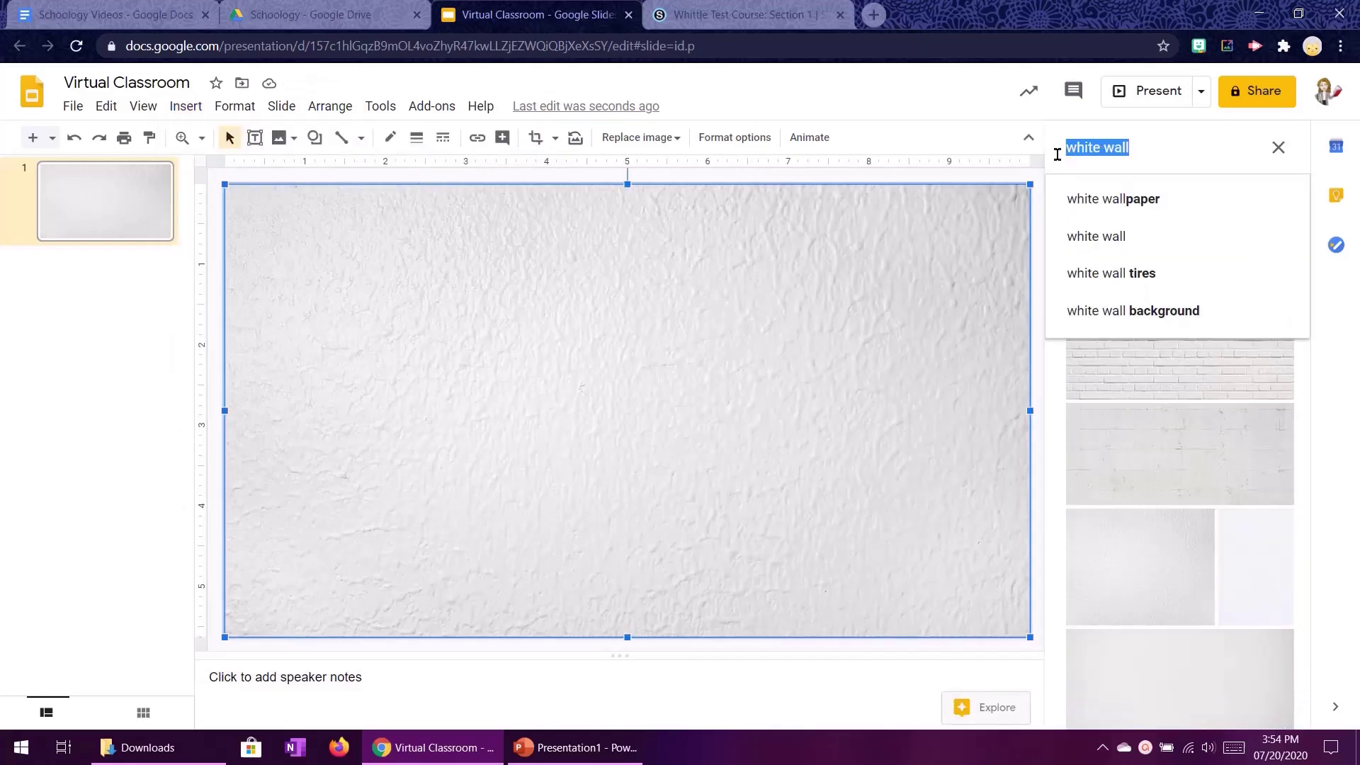
pyautogui.write('wood floo')
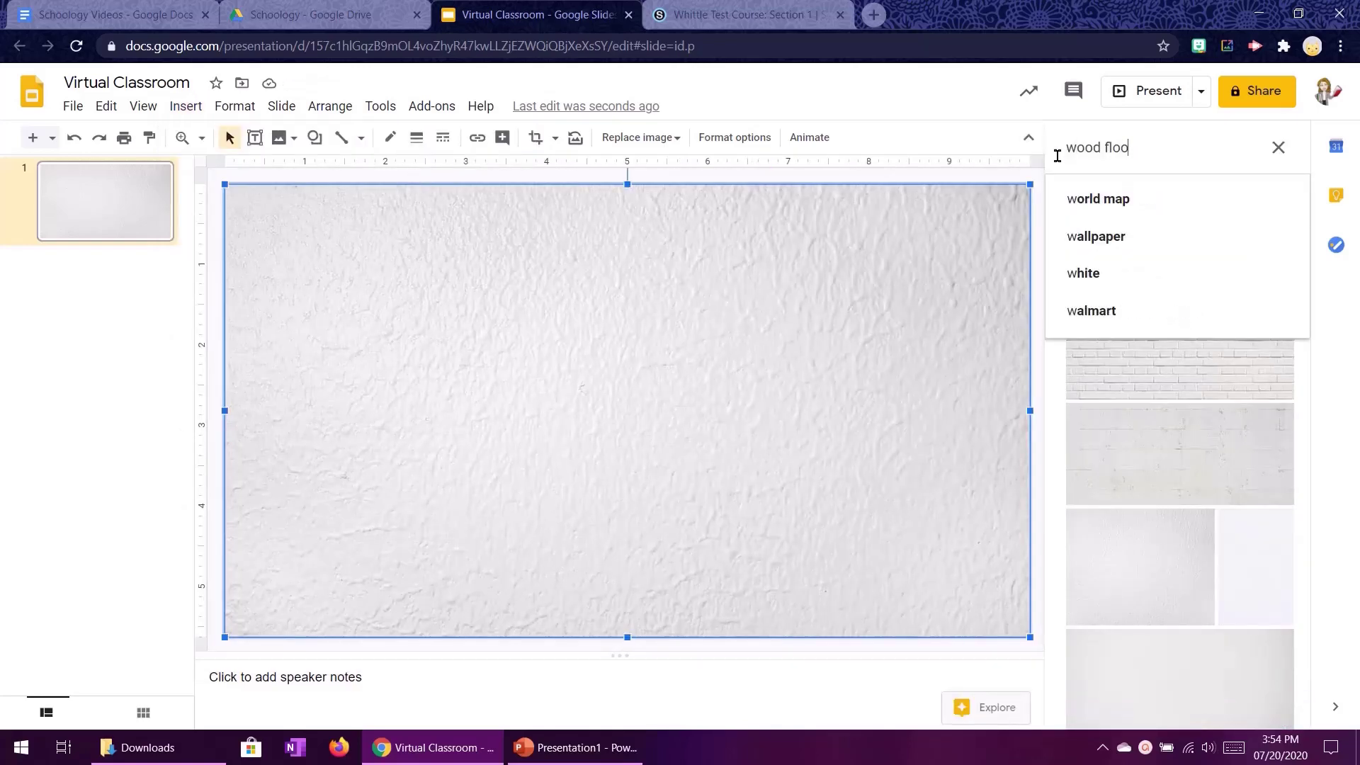
pyautogui.write('r')
pyautogui.press('Return')
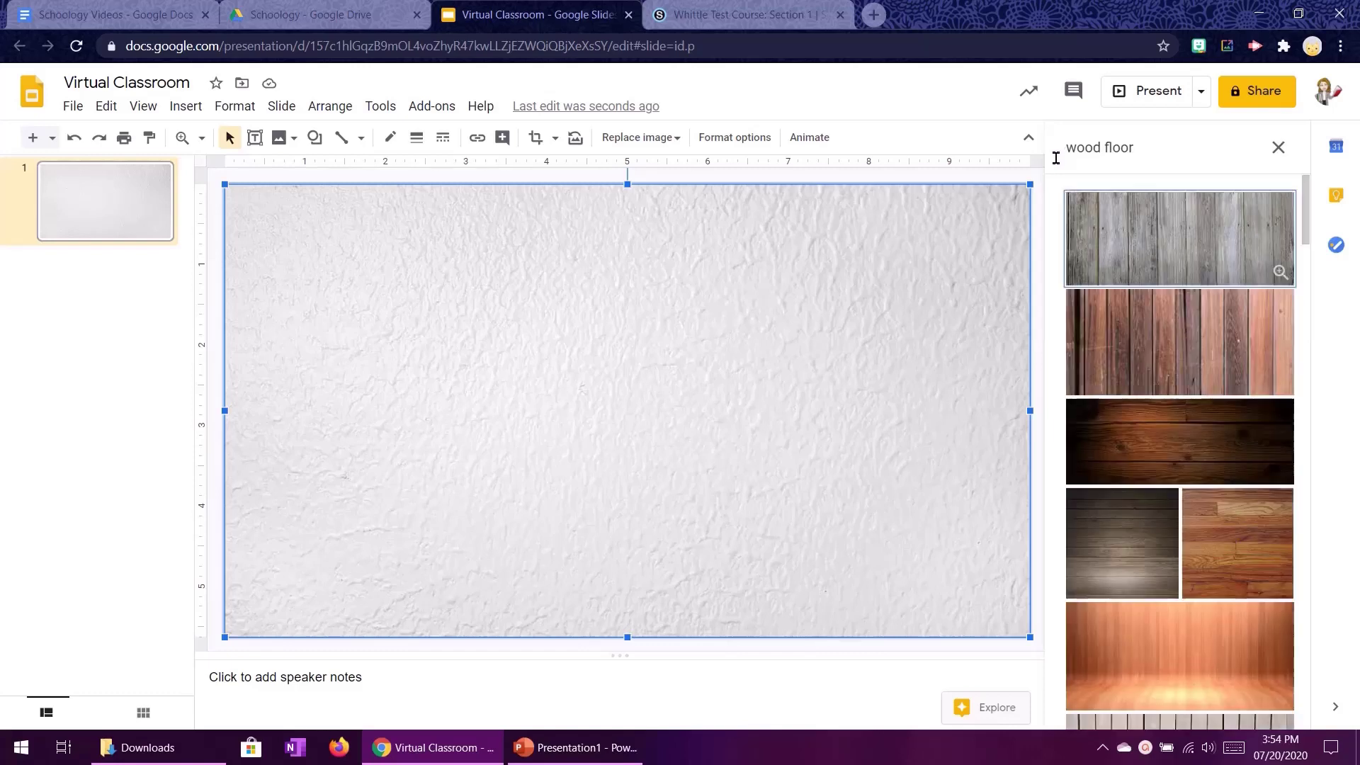
pyautogui.scroll(-3, 1186, 273)
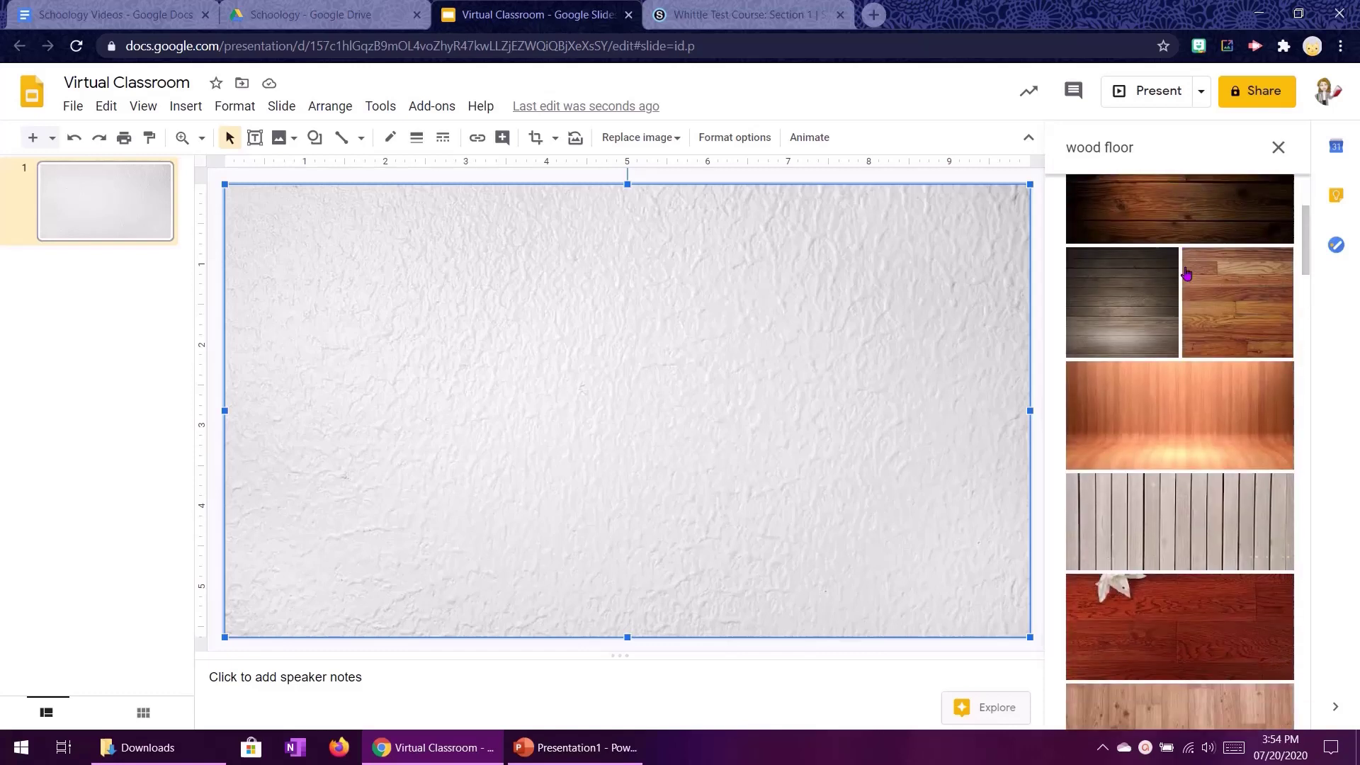
pyautogui.scroll(-5, 1187, 273)
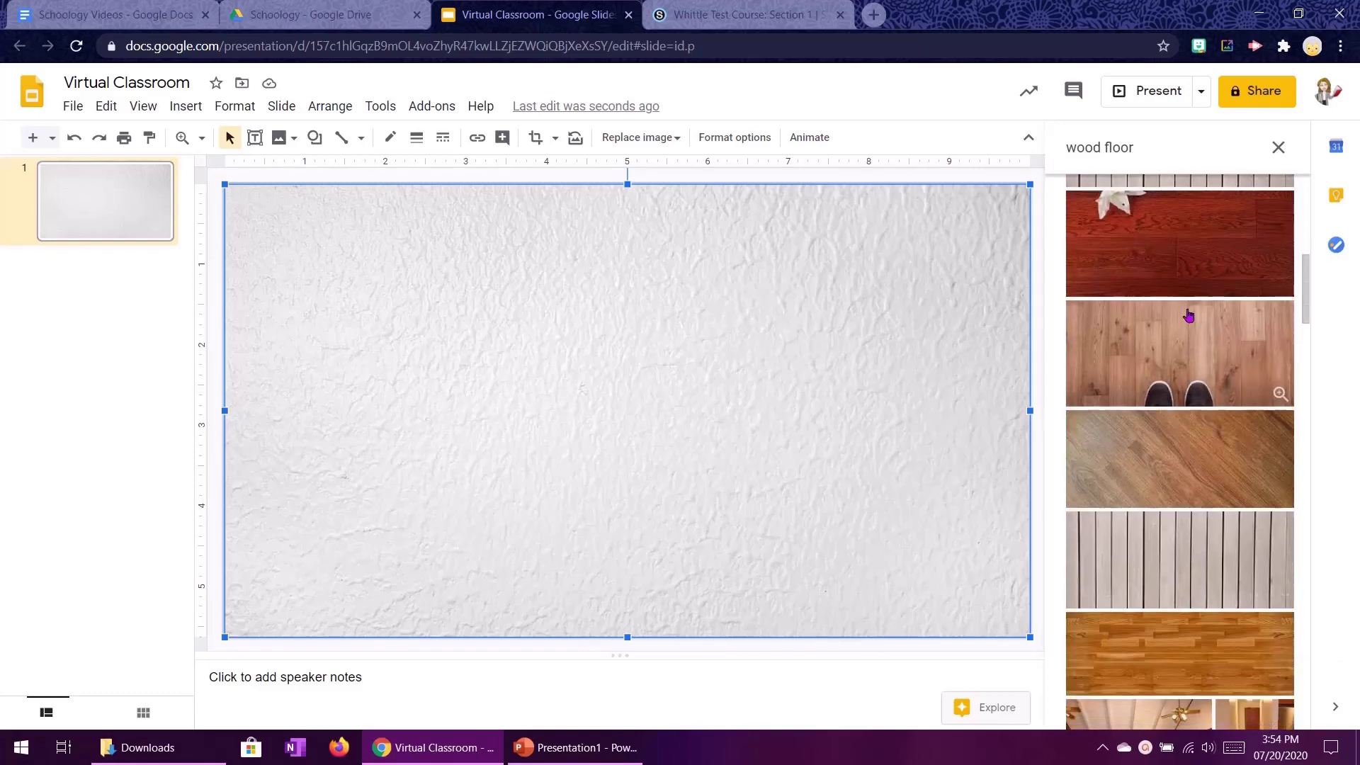
pyautogui.scroll(-3, 1188, 315)
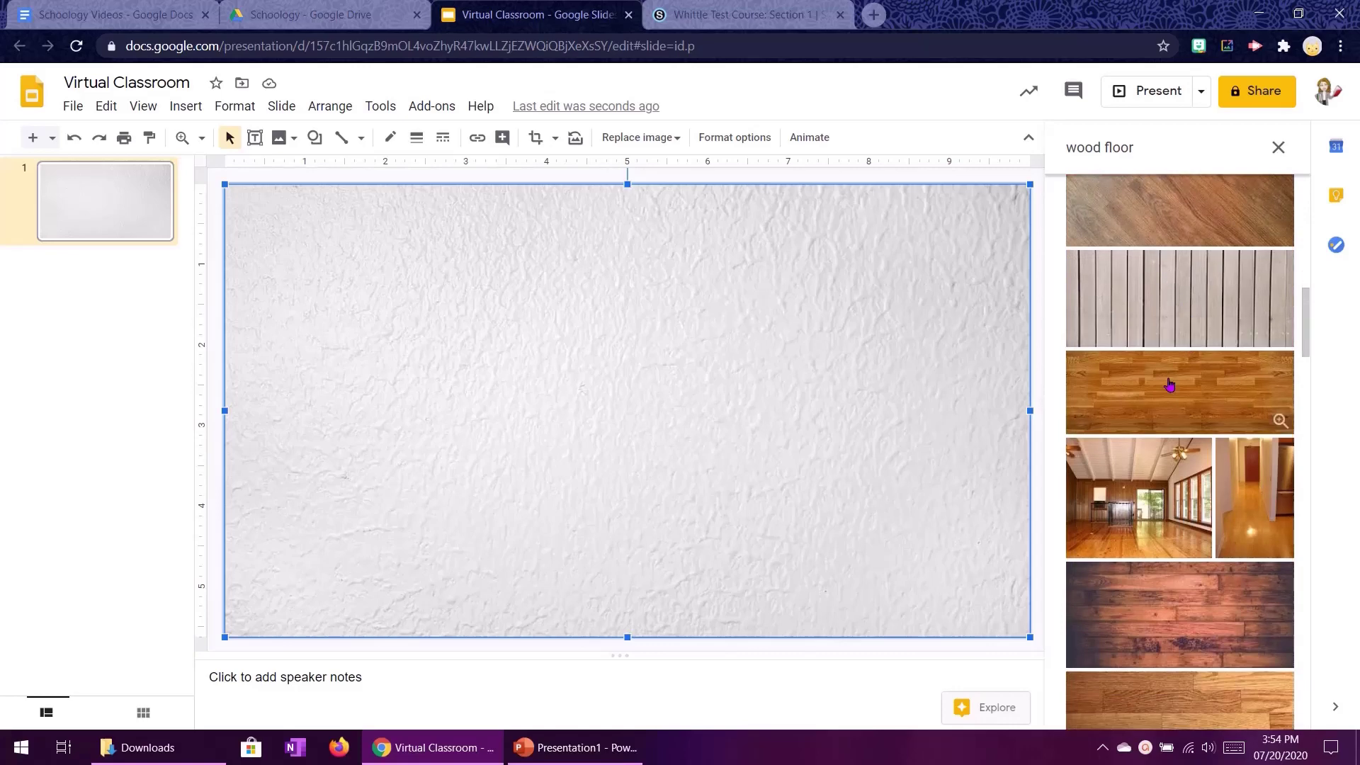
pyautogui.click(1169, 386)
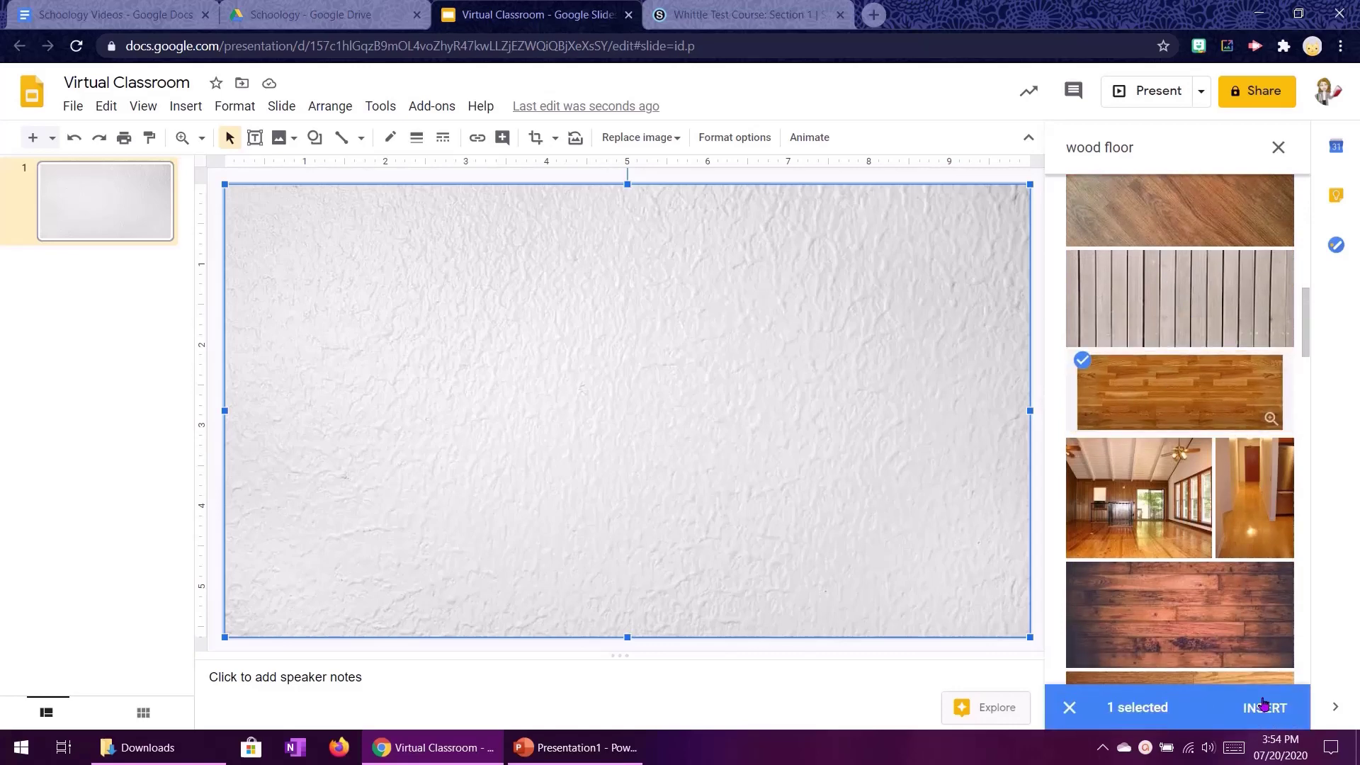
pyautogui.click(1255, 708)
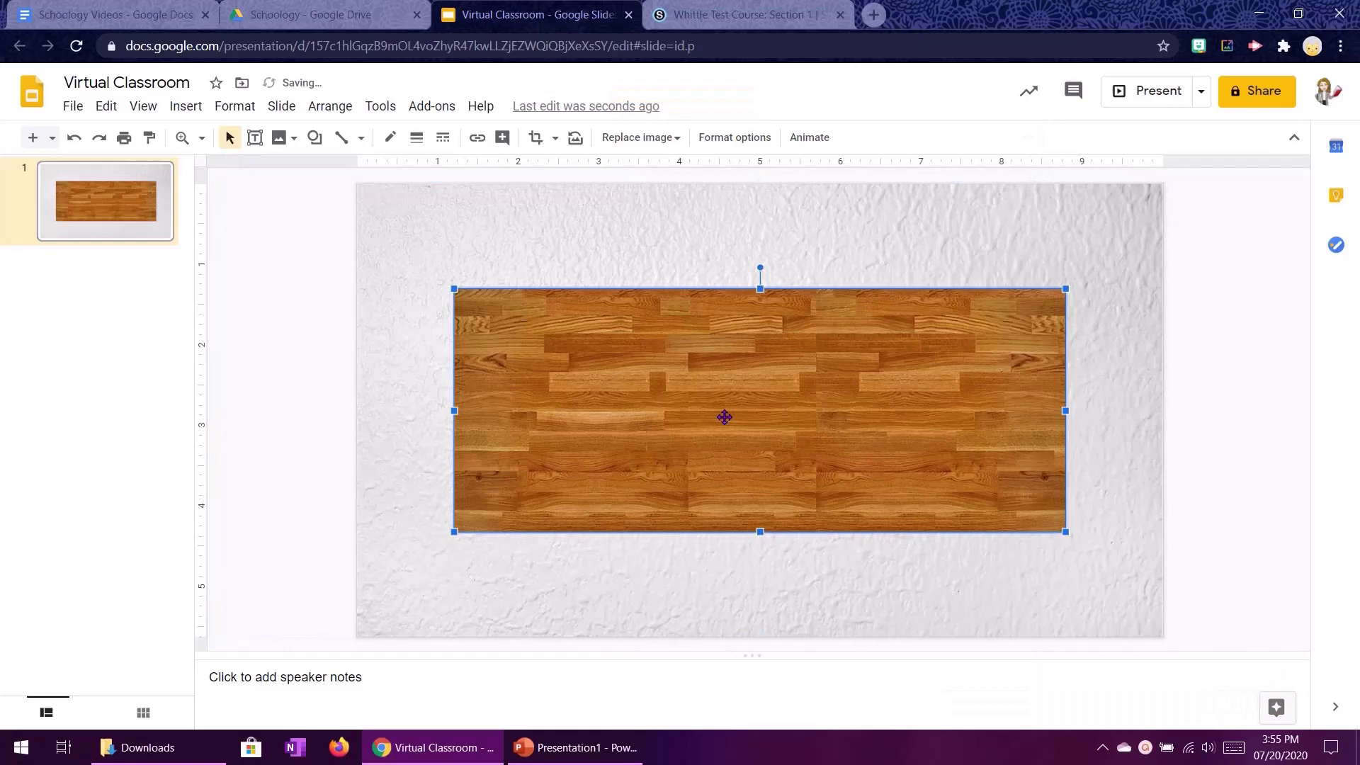
# Step: Resize the floor image into a full-width strip along the slide's bottom edge
pyautogui.moveTo(668, 411); pyautogui.dragTo(573, 515)
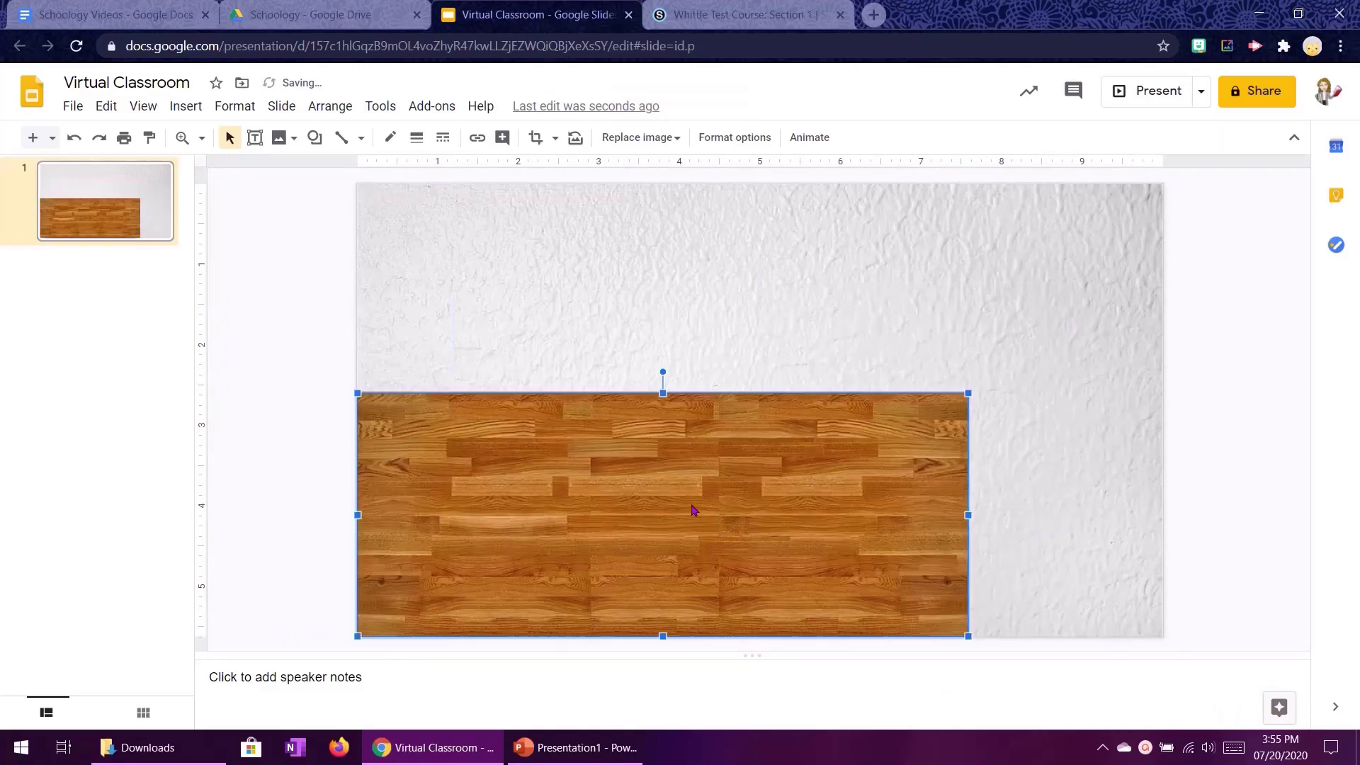
pyautogui.moveTo(966, 515); pyautogui.dragTo(1163, 523)
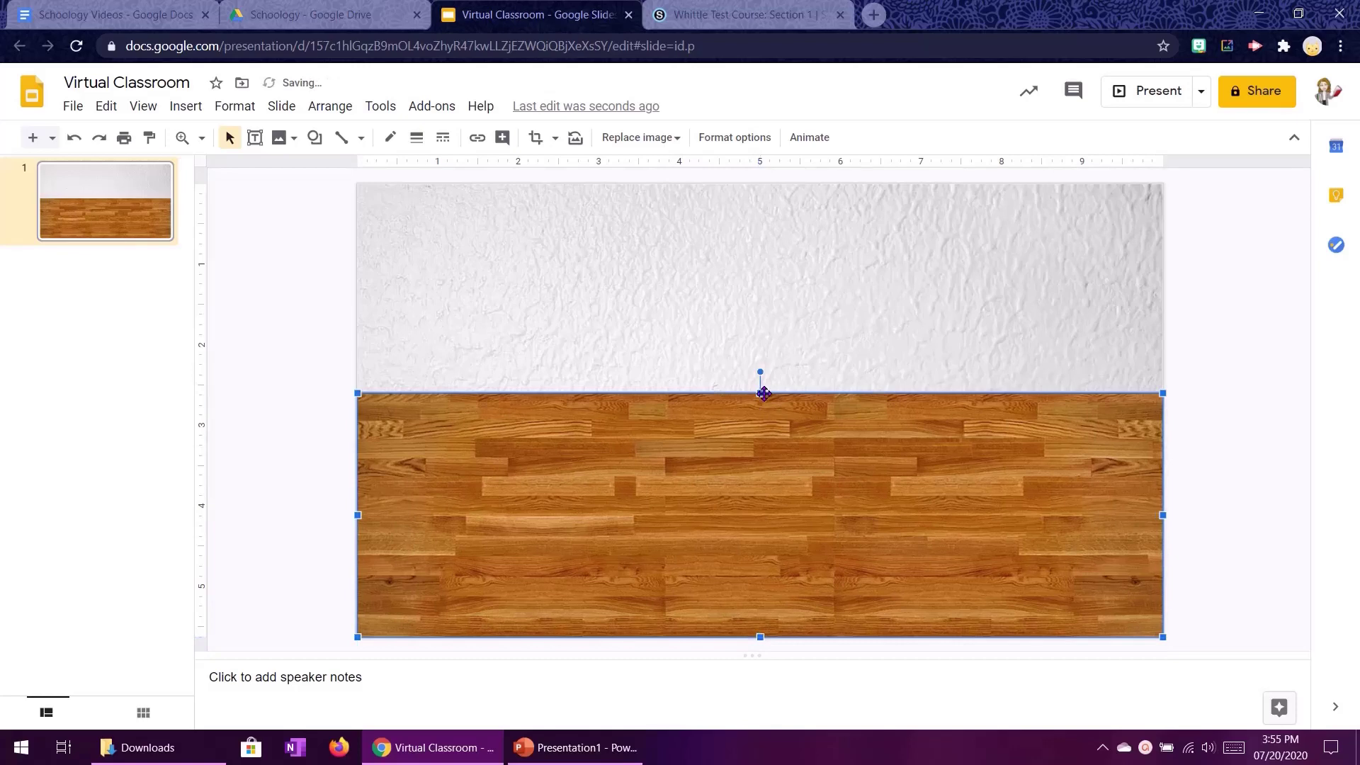
pyautogui.moveTo(760, 393); pyautogui.dragTo(761, 519)
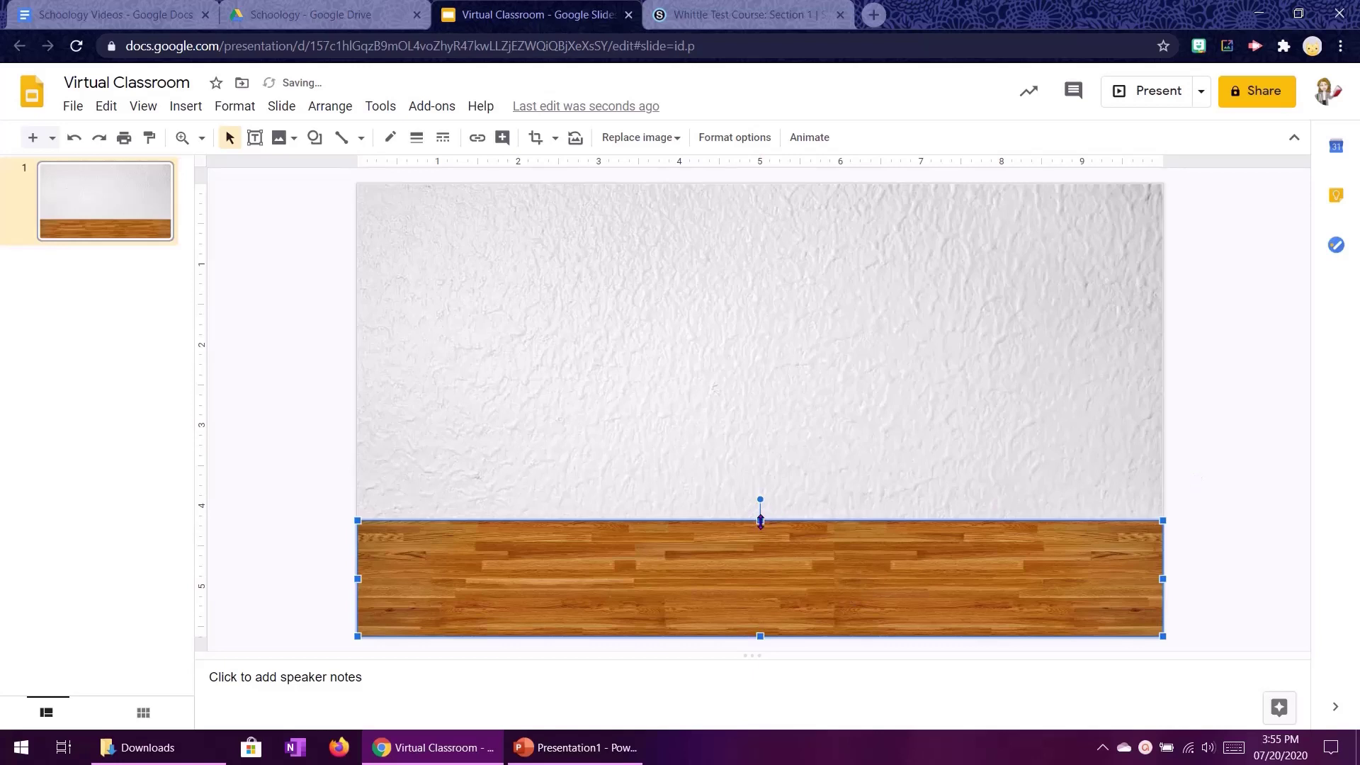
pyautogui.moveTo(759, 522); pyautogui.dragTo(760, 505)
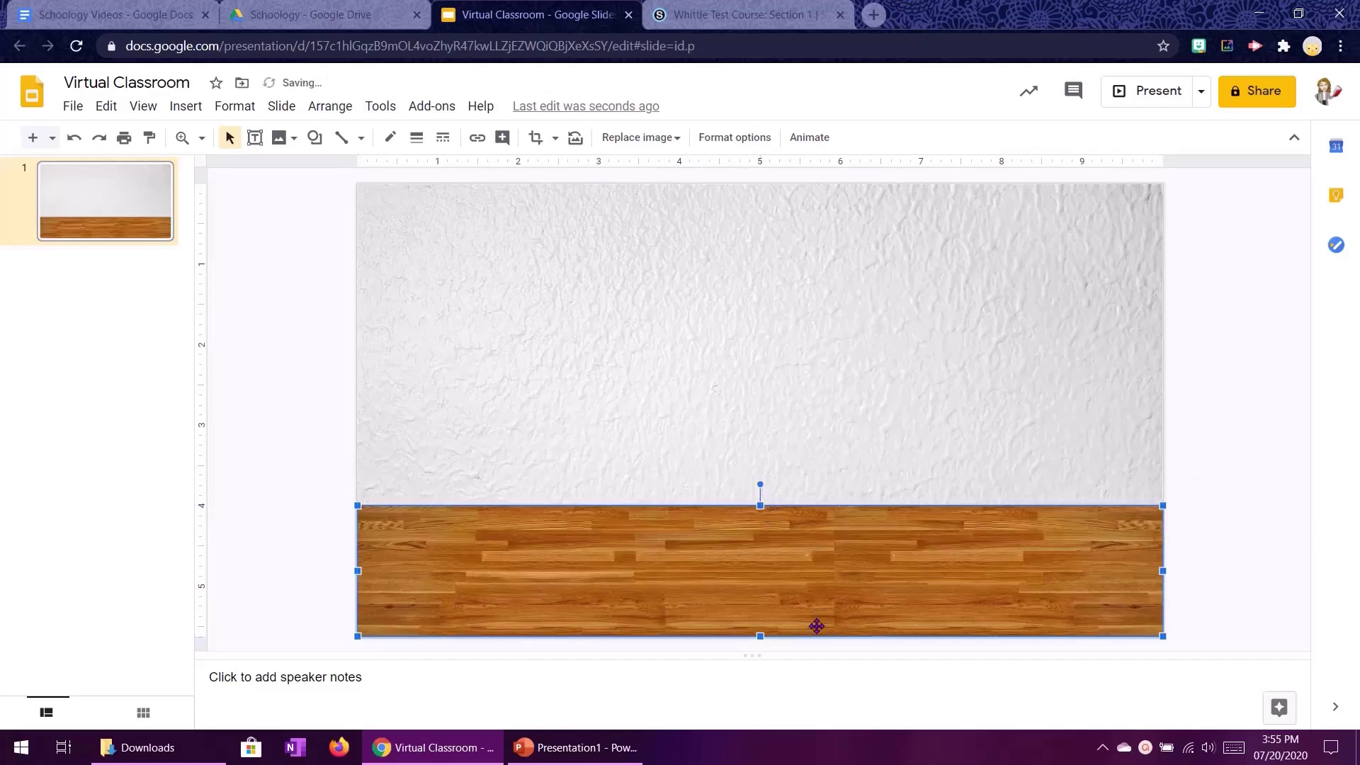
pyautogui.click(1189, 361)
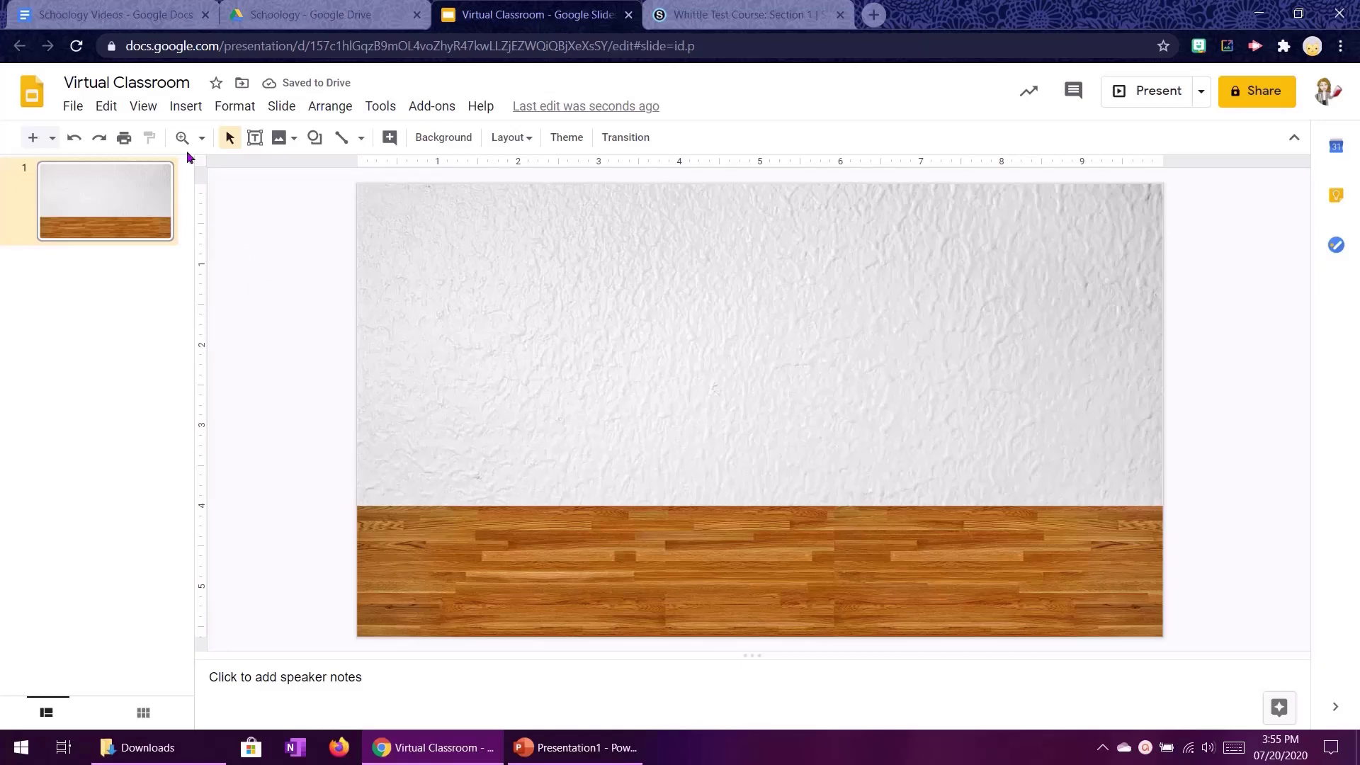
# Step: Insert the first web image result for 'whiteboard' into the slide
pyautogui.click(186, 106)
pyautogui.moveTo(245, 145)
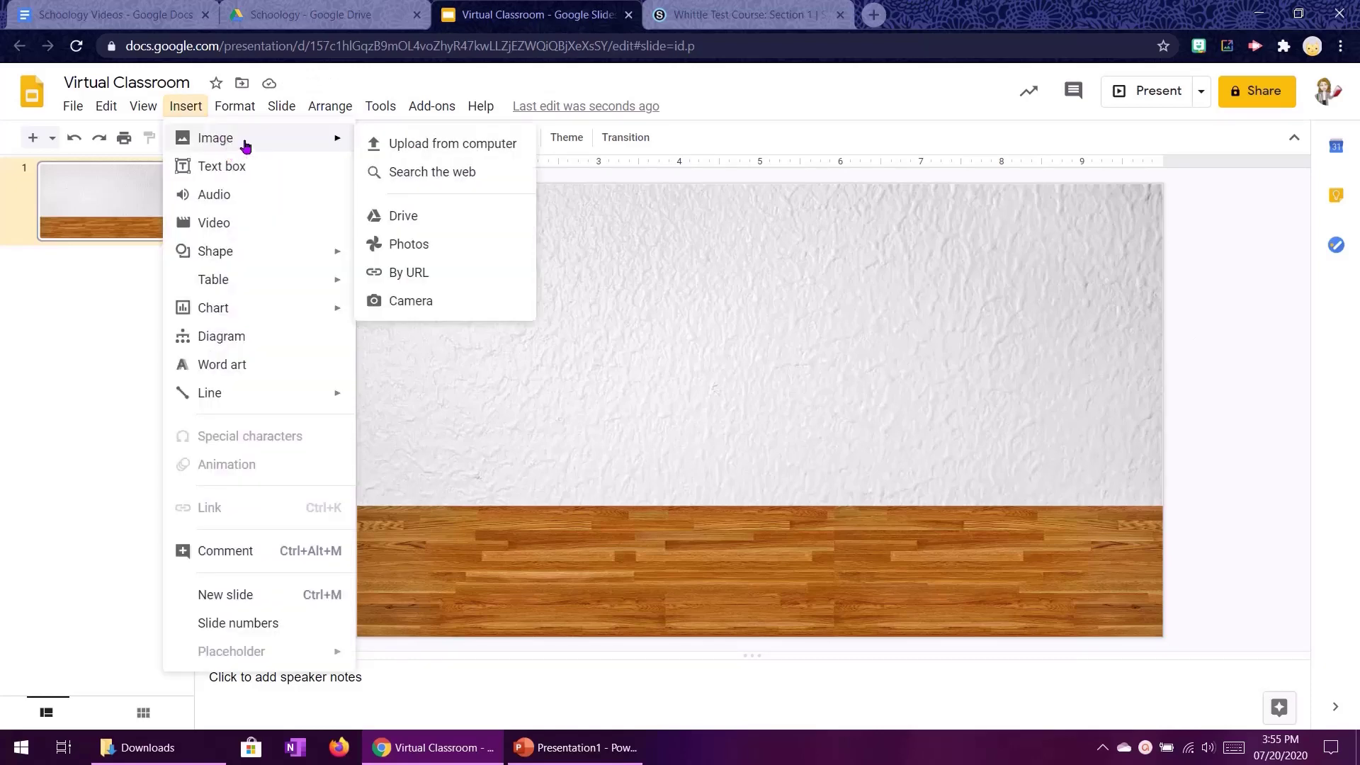
pyautogui.click(433, 172)
pyautogui.click(1092, 150)
pyautogui.moveTo(1154, 146); pyautogui.dragTo(1008, 162)
pyautogui.write('whiteboard')
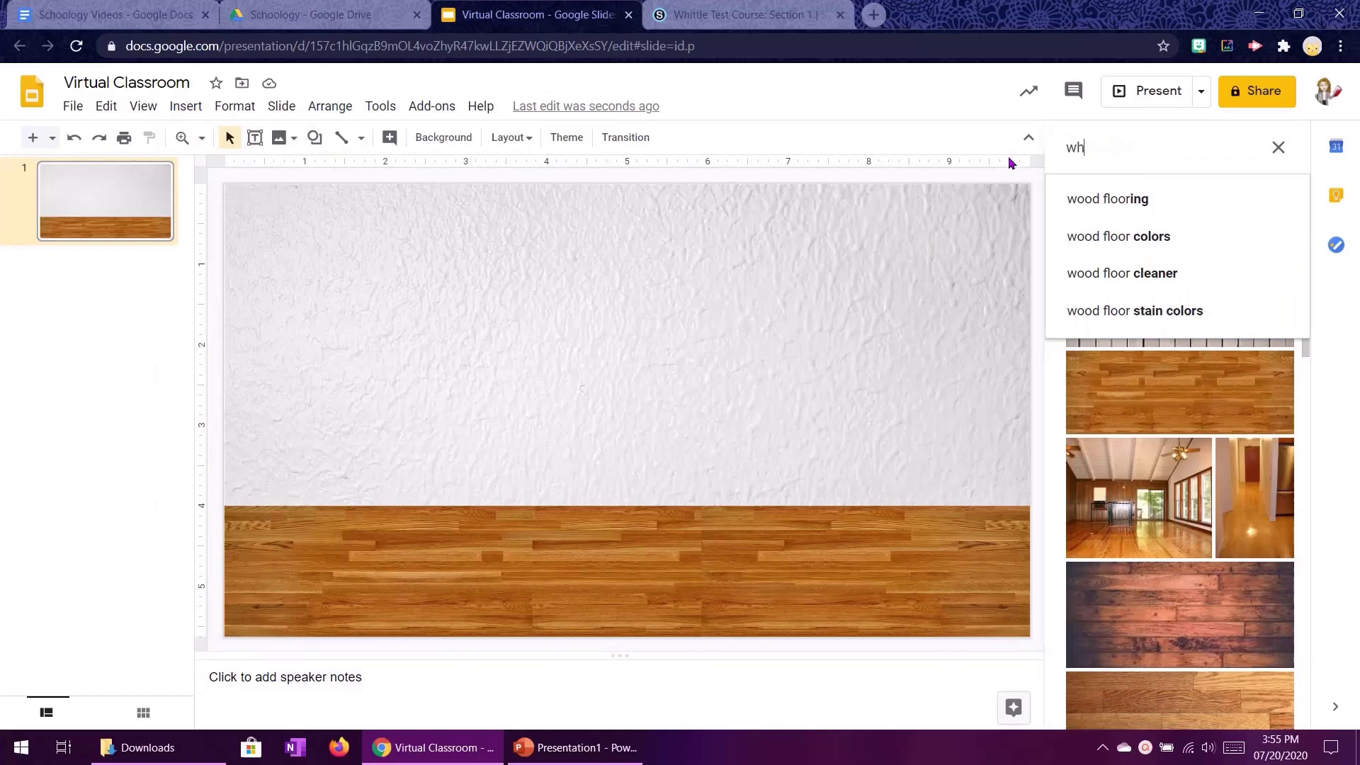
pyautogui.press('Return')
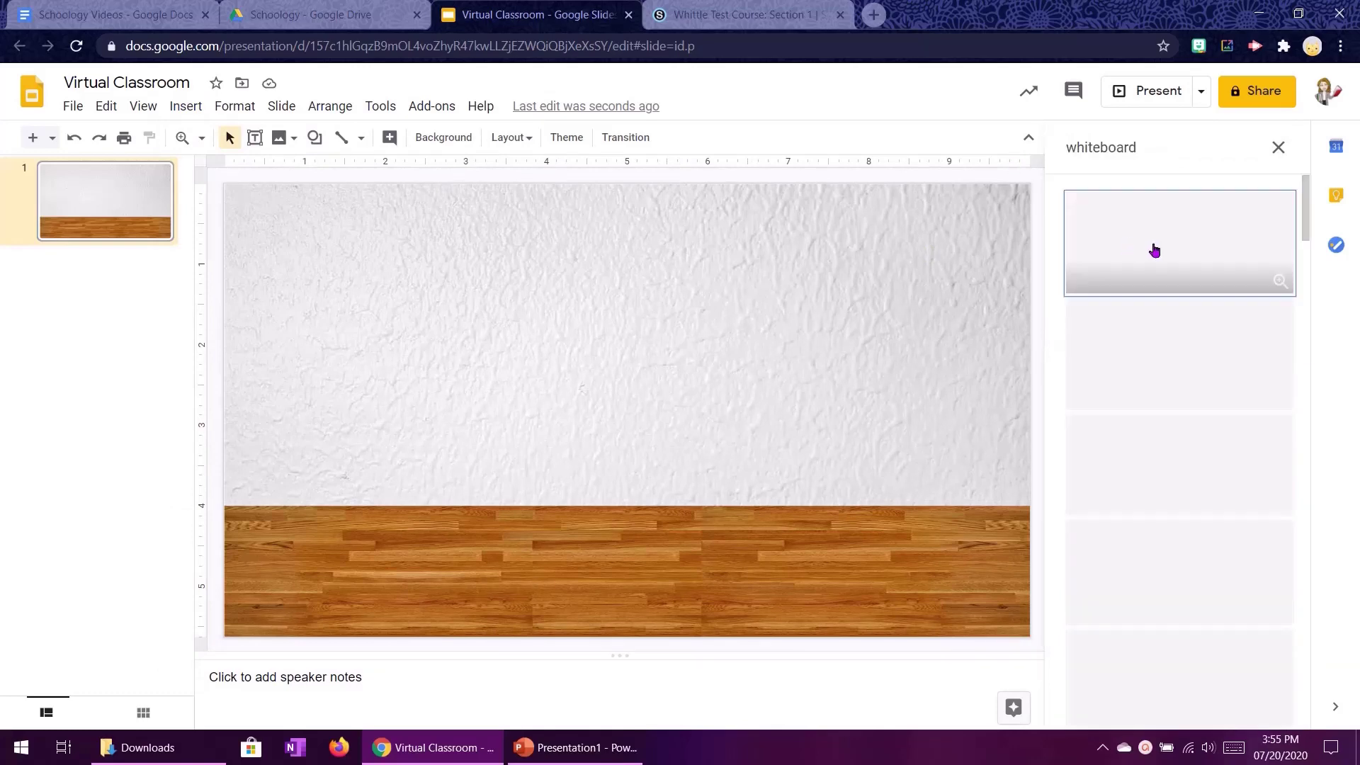
pyautogui.click(1153, 248)
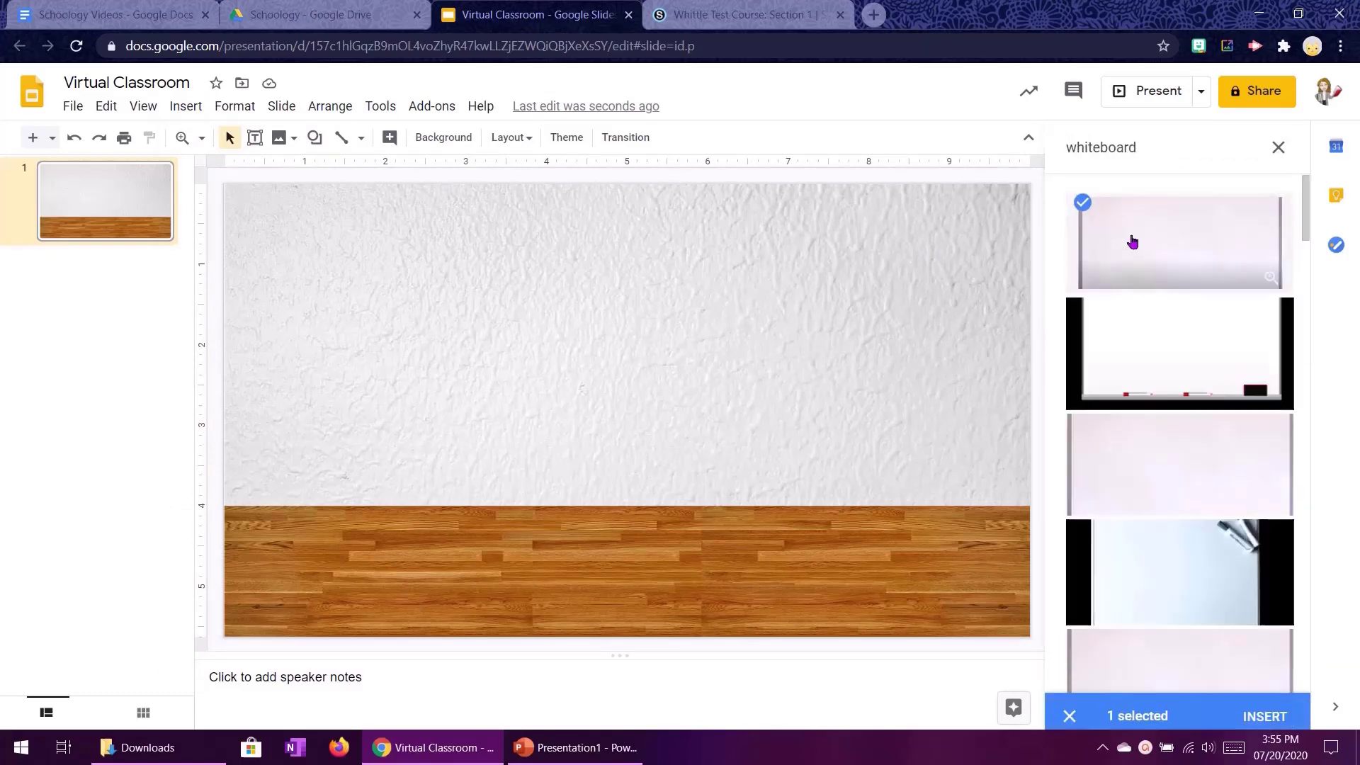
pyautogui.click(1261, 708)
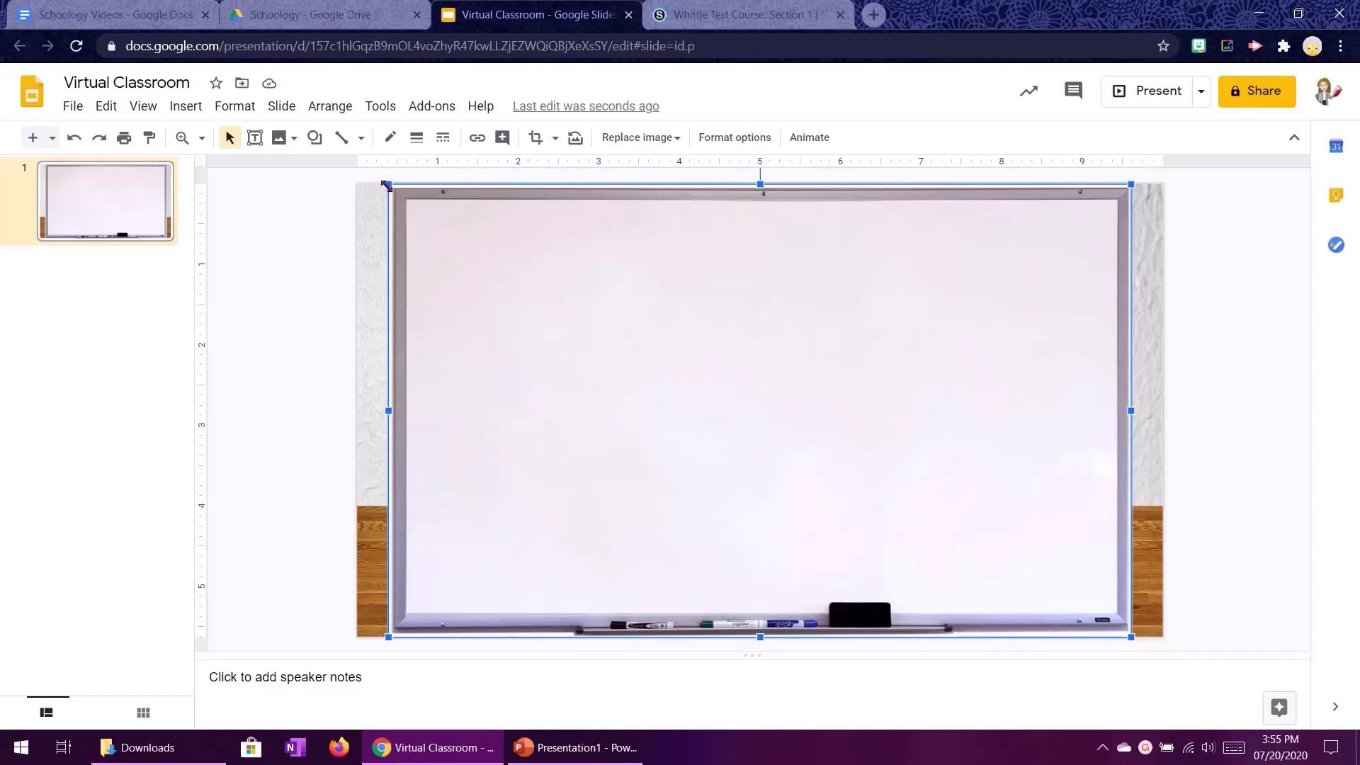
# Step: Shrink the whiteboard and position it on the upper right of the wall
pyautogui.moveTo(386, 185); pyautogui.dragTo(679, 361)
pyautogui.moveTo(859, 480); pyautogui.dragTo(881, 333)
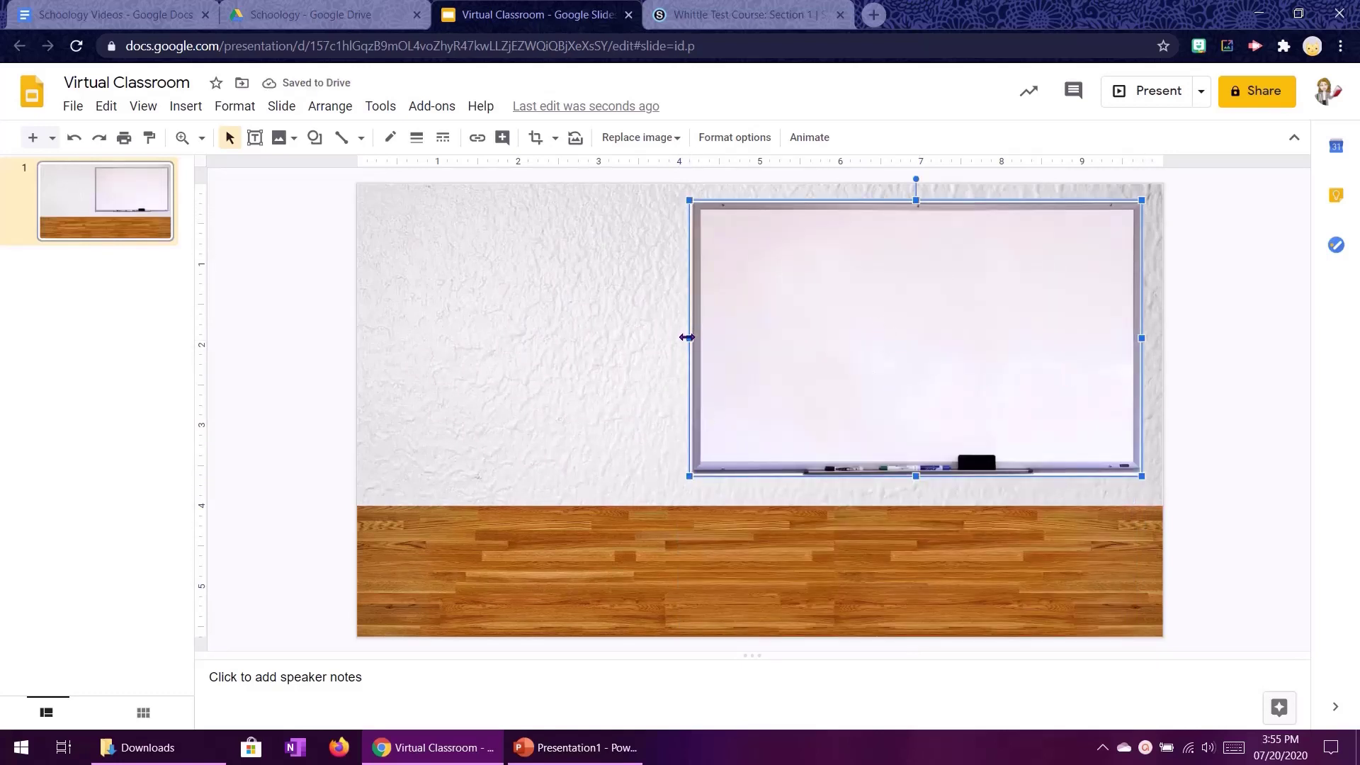
pyautogui.moveTo(686, 338); pyautogui.dragTo(775, 338)
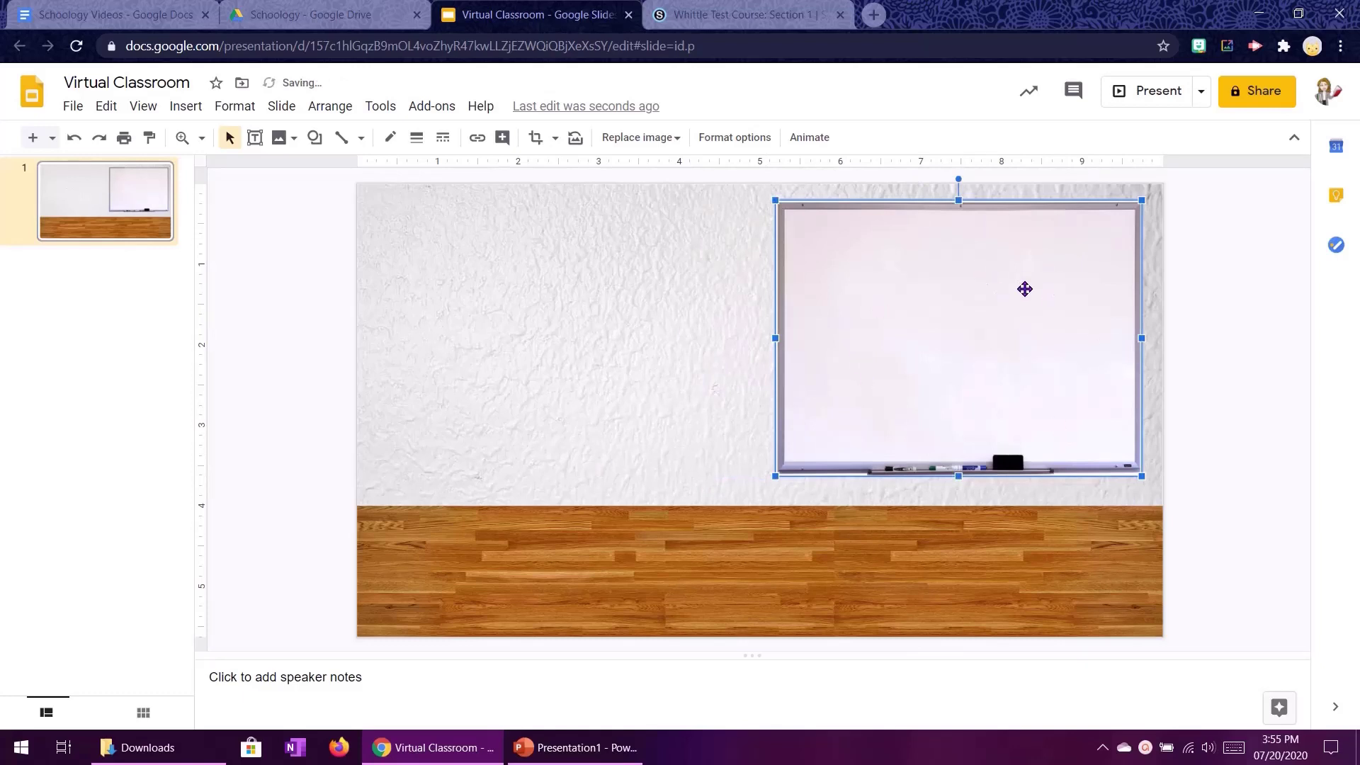
pyautogui.hotkey('ctrl', 'z')
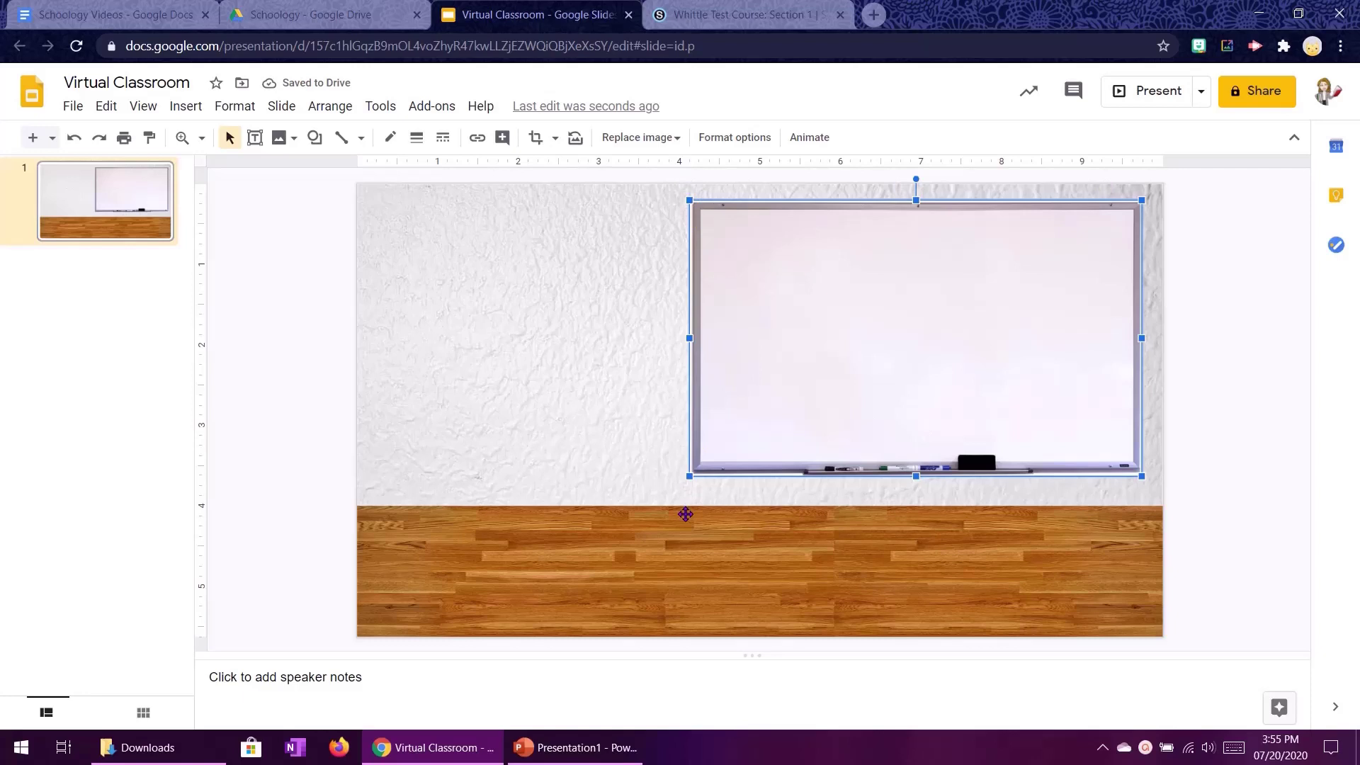
pyautogui.moveTo(689, 337); pyautogui.dragTo(694, 340)
pyautogui.moveTo(691, 201); pyautogui.dragTo(715, 212)
pyautogui.moveTo(859, 337); pyautogui.dragTo(857, 325)
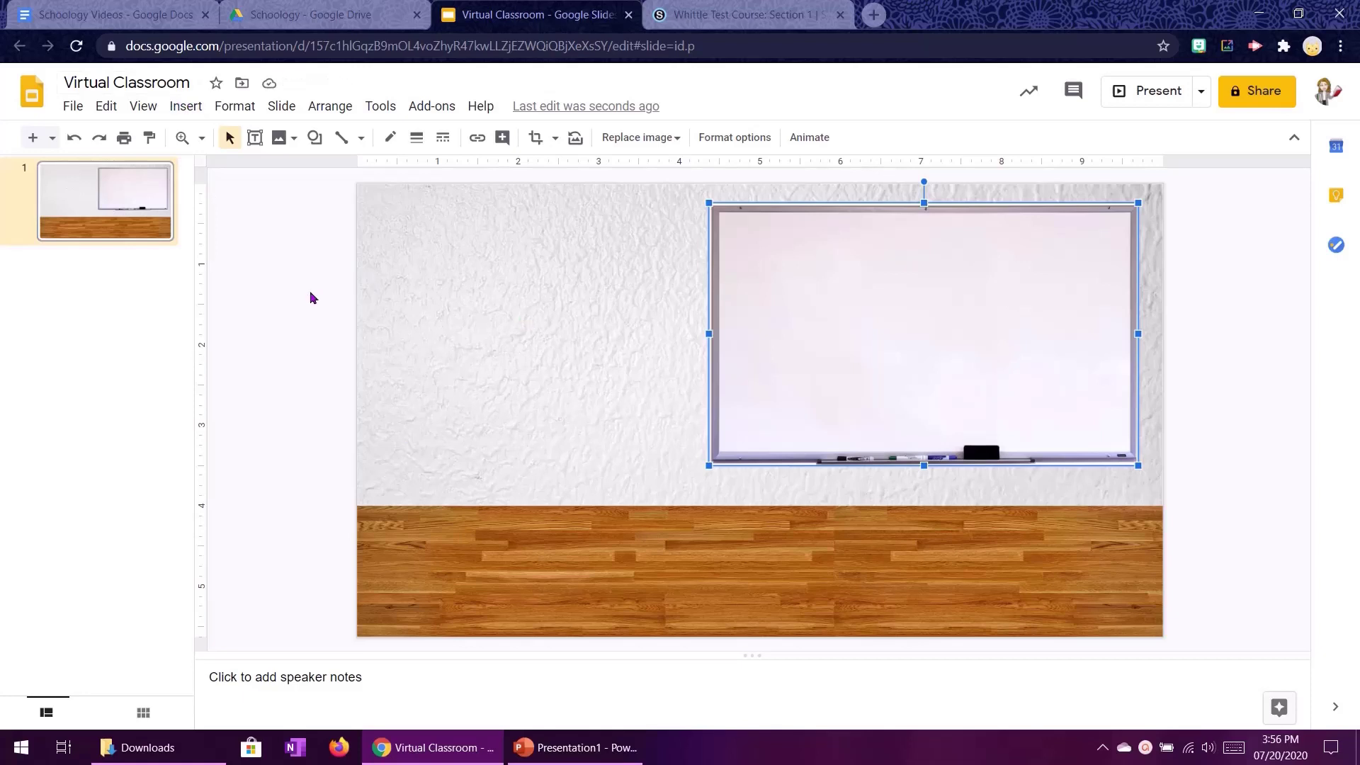
# Step: Insert a brown desk picture from a web image search for 'desk clipart'
pyautogui.click(186, 106)
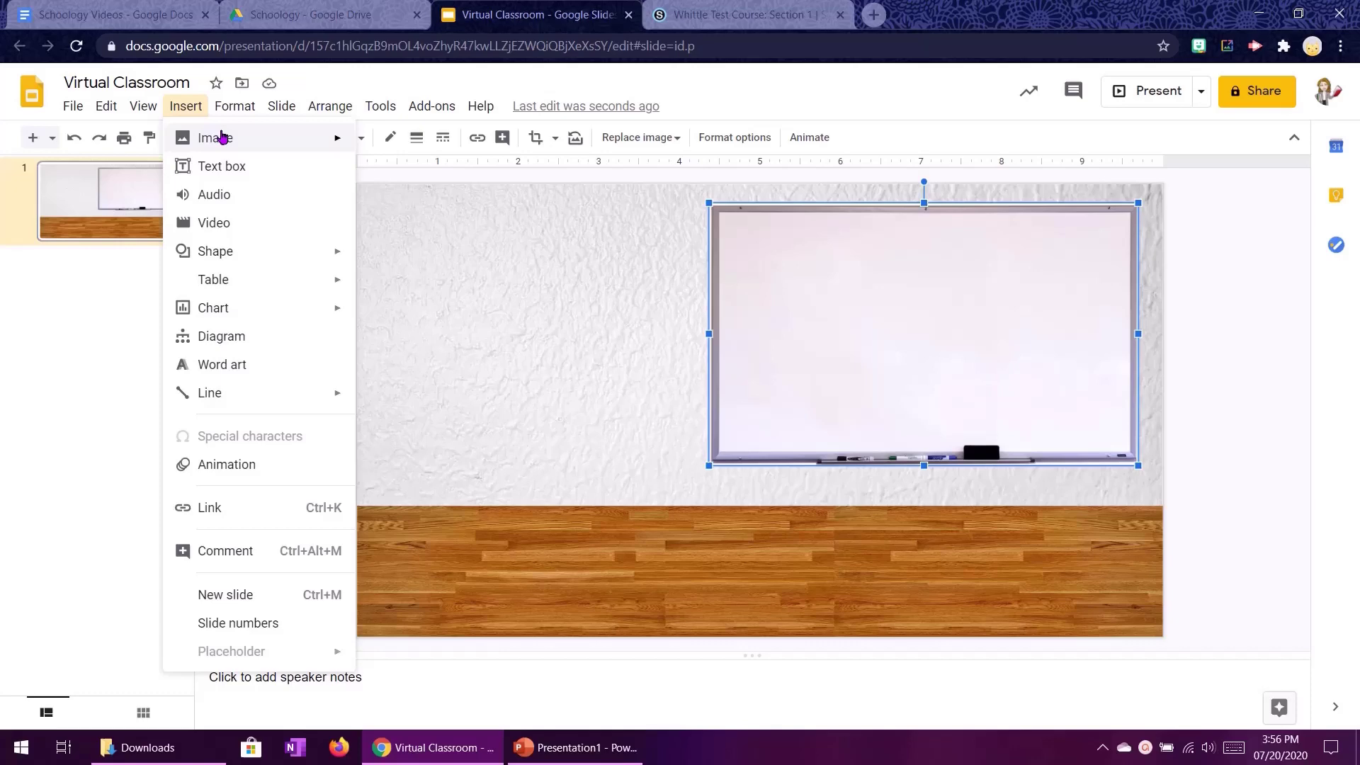
pyautogui.moveTo(225, 139)
pyautogui.click(411, 172)
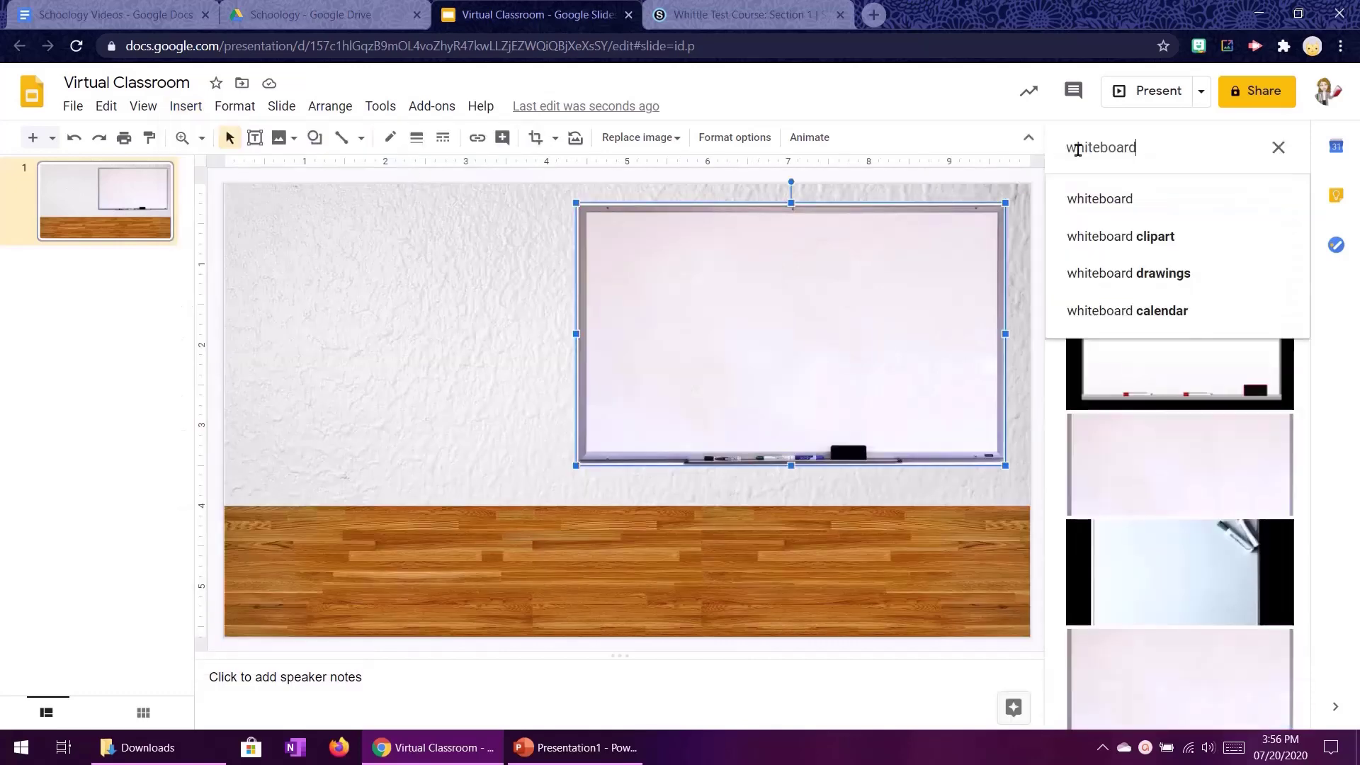
pyautogui.write('desk')
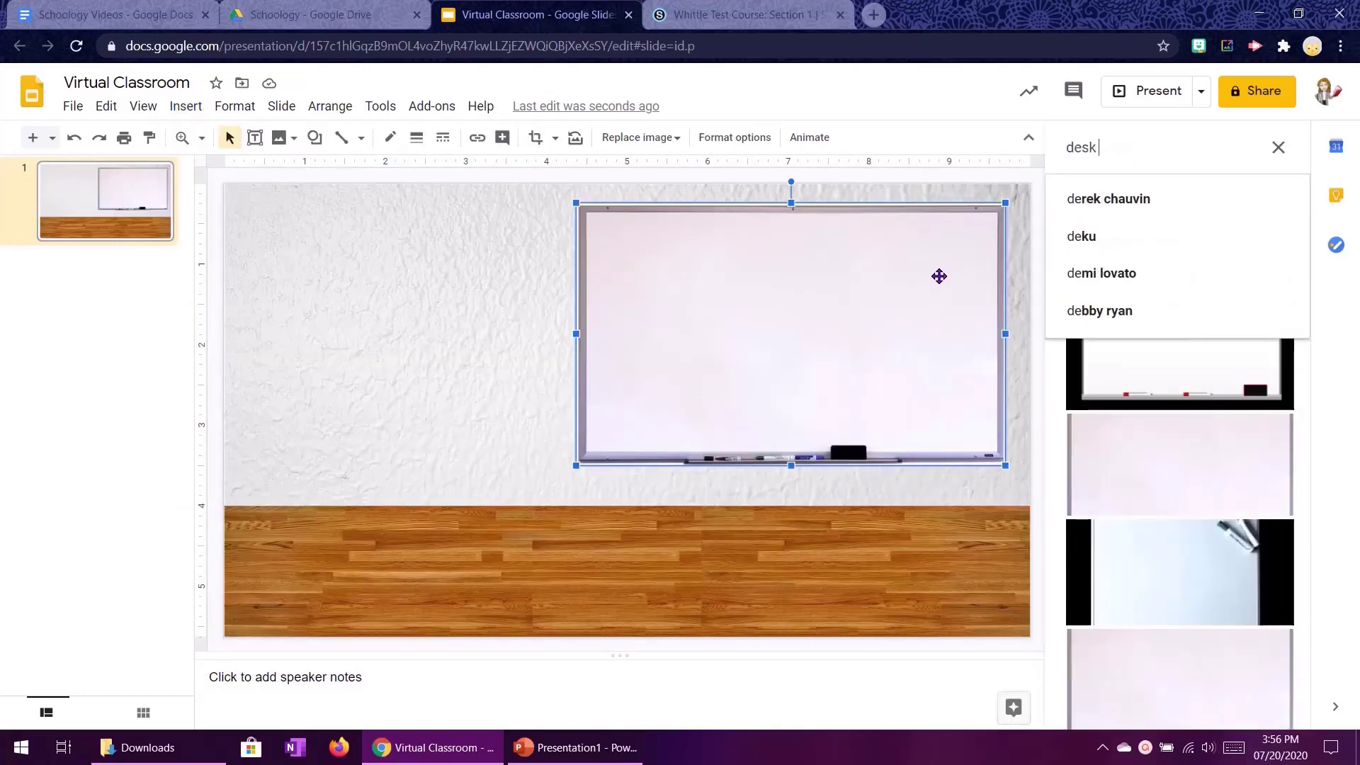
pyautogui.write(' clipart')
pyautogui.press('Return')
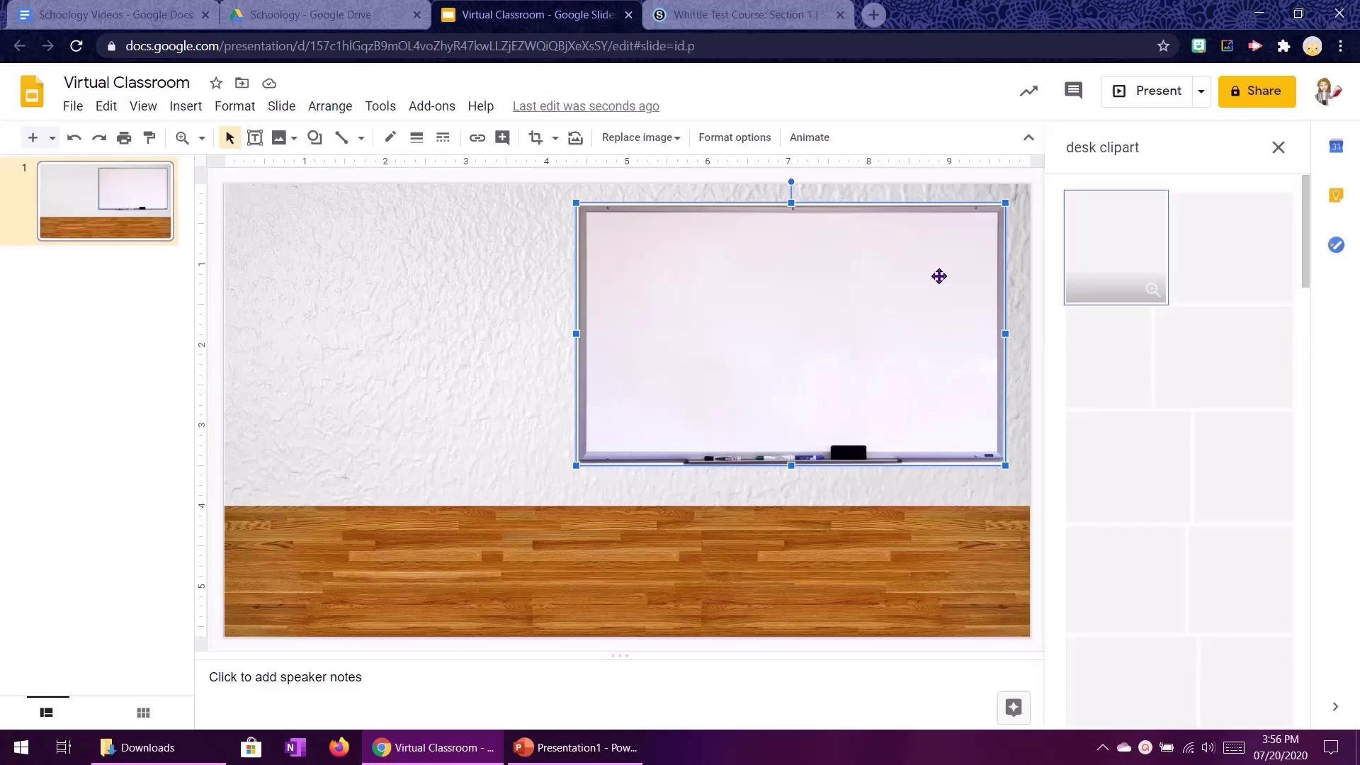
pyautogui.scroll(-2, 1176, 367)
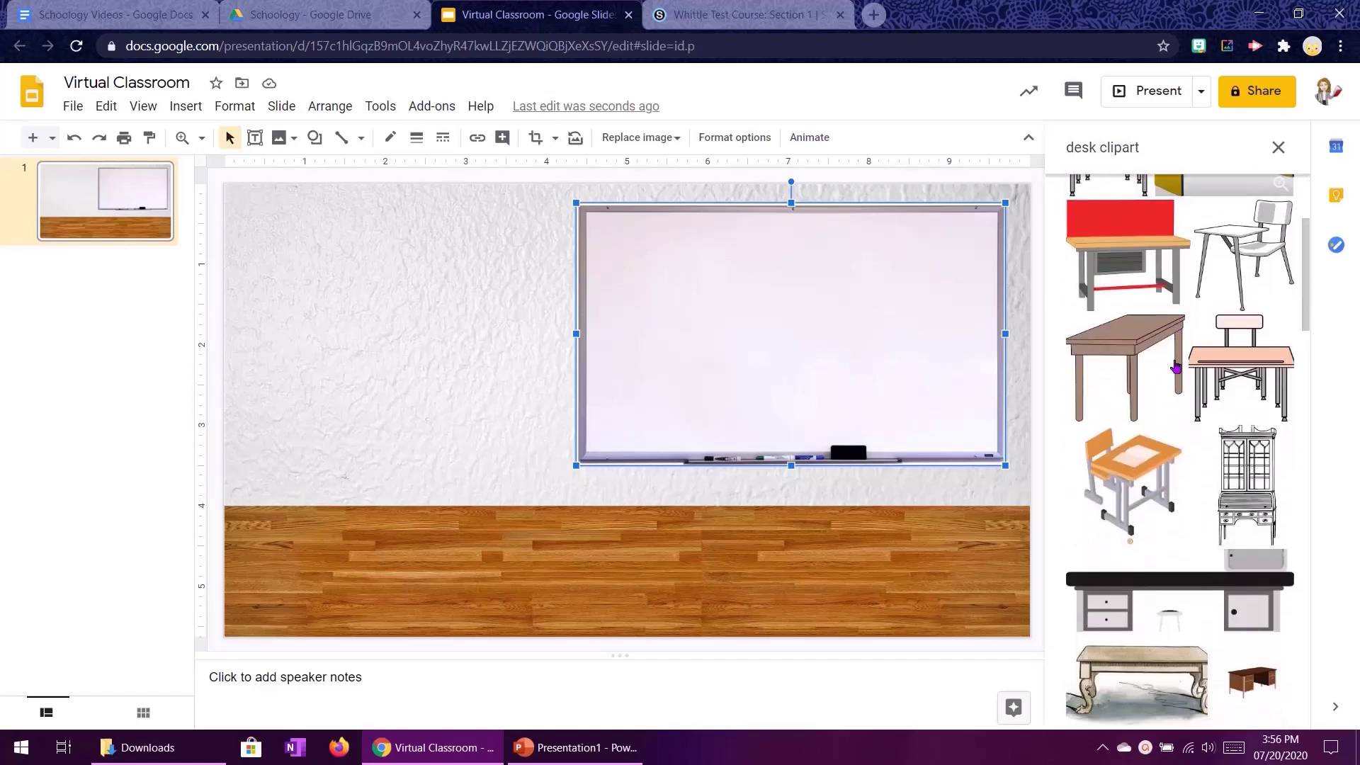
pyautogui.scroll(-10, 1176, 367)
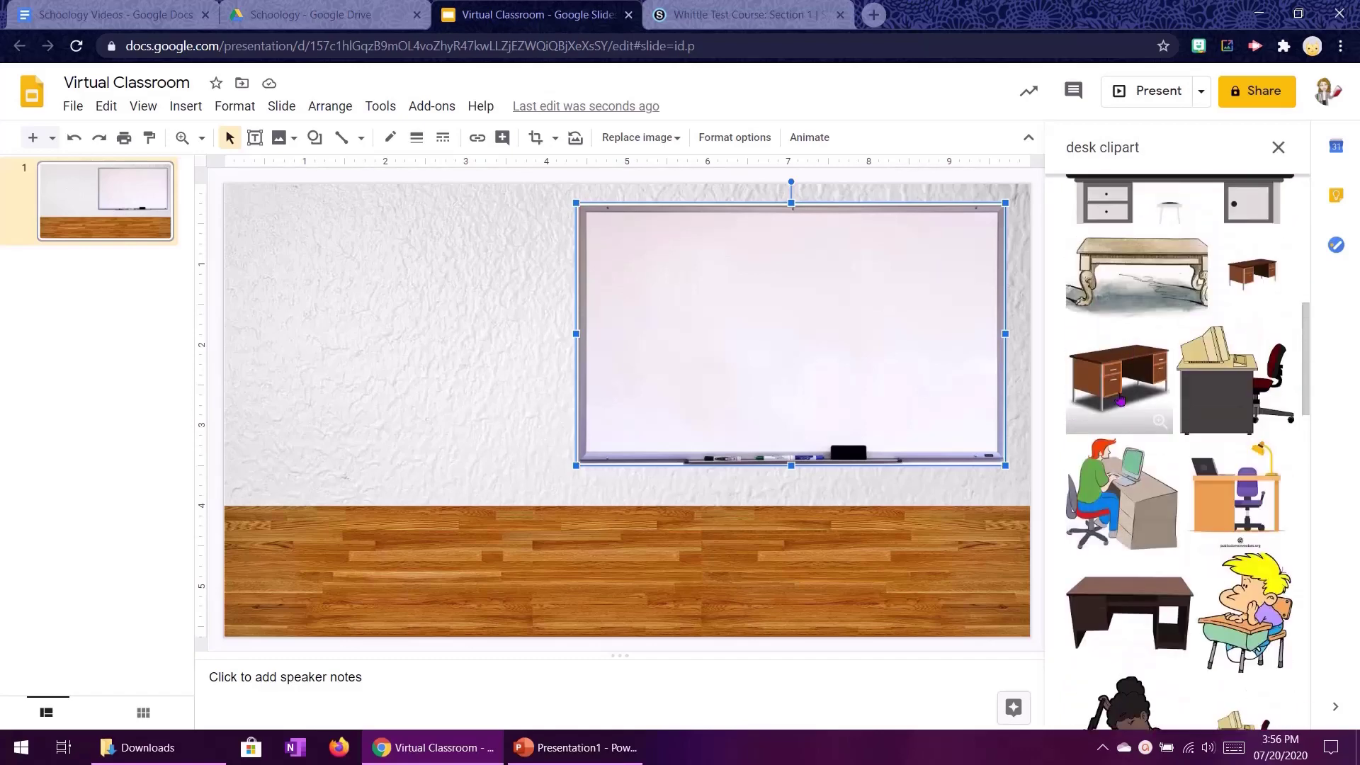
pyautogui.click(1118, 400)
pyautogui.click(1260, 705)
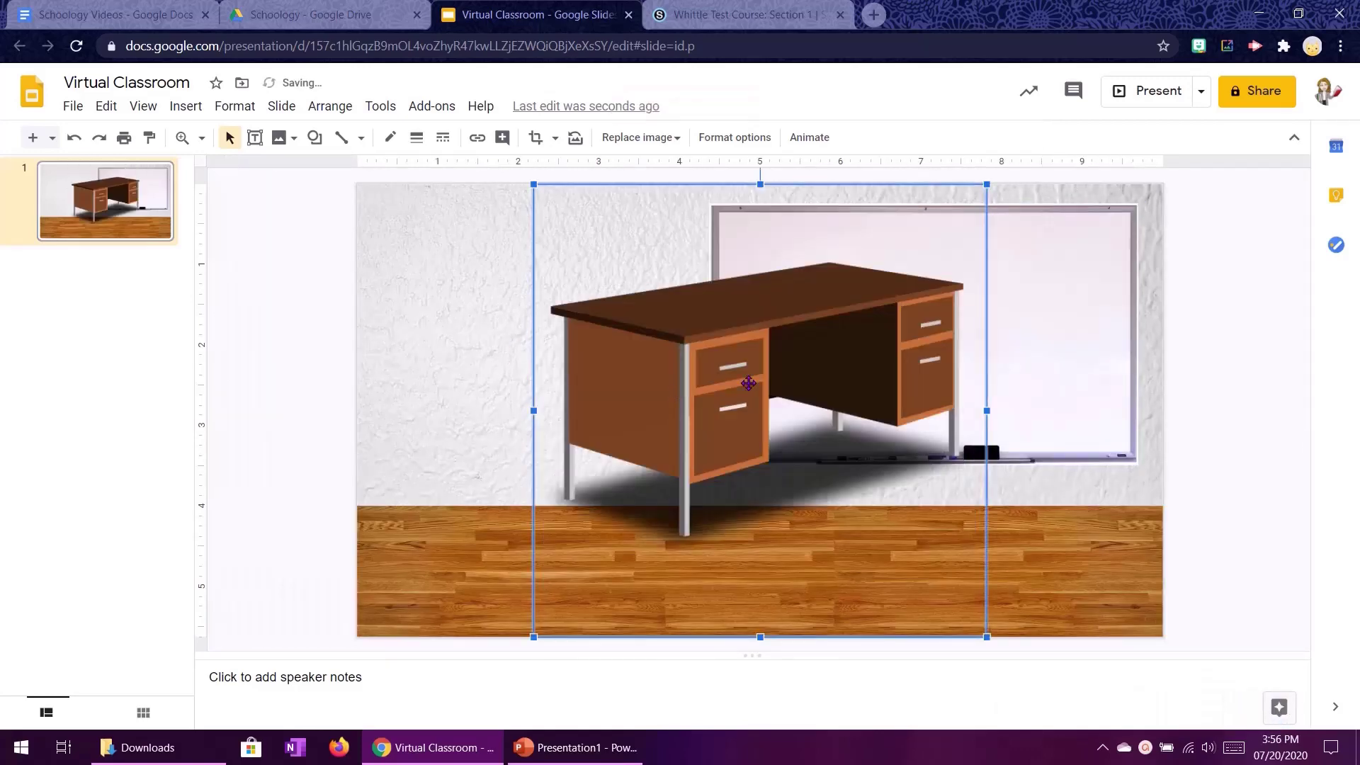
# Step: Move the desk left and crop away the wall above and floor below it
pyautogui.moveTo(733, 376); pyautogui.dragTo(574, 463)
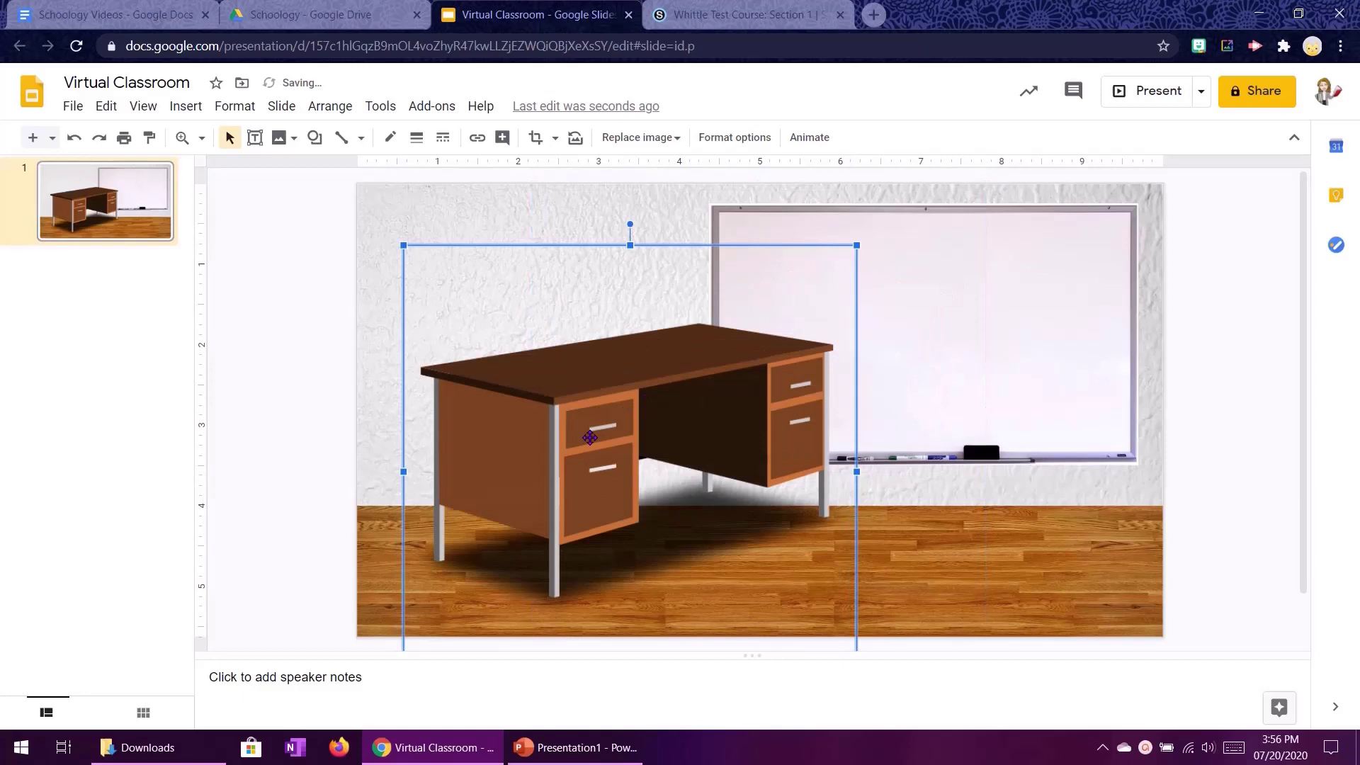
pyautogui.moveTo(676, 545); pyautogui.dragTo(698, 498)
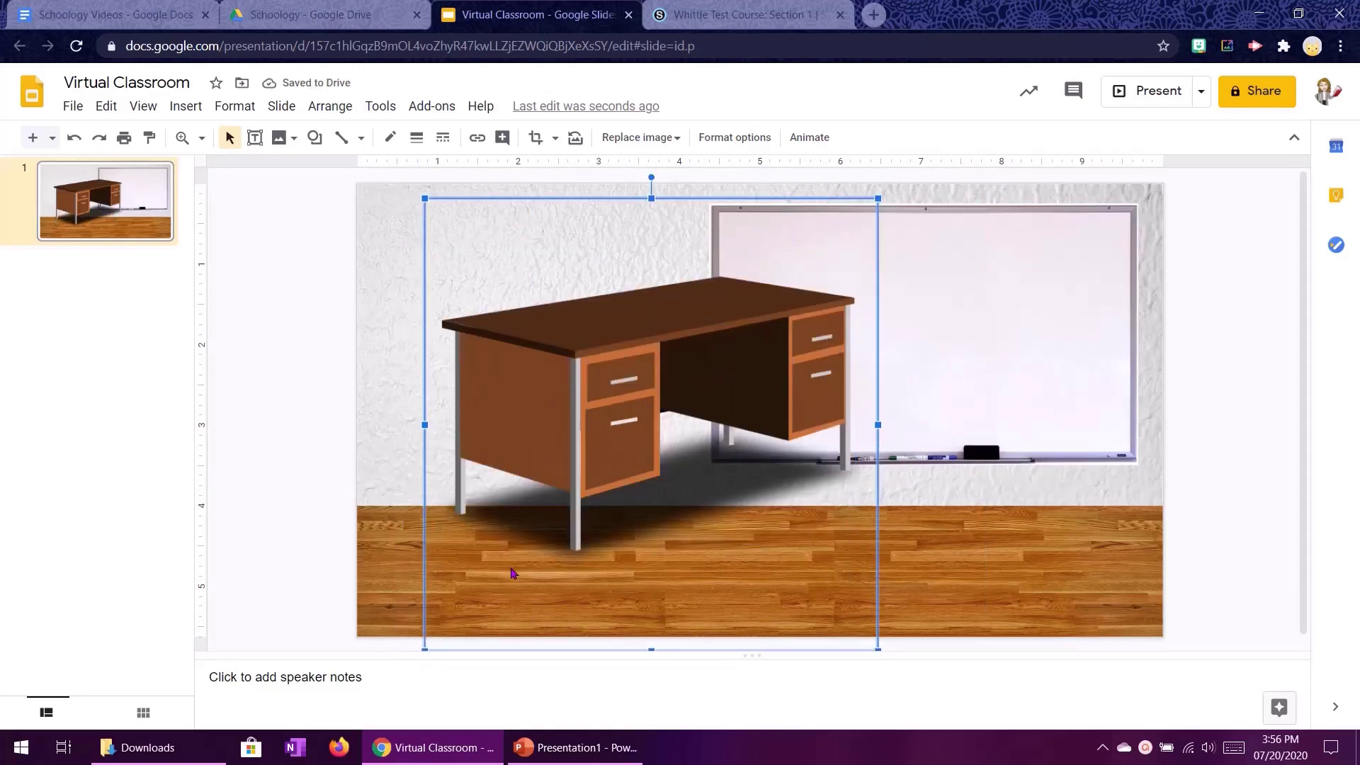
pyautogui.click(537, 141)
pyautogui.moveTo(651, 200); pyautogui.dragTo(651, 268)
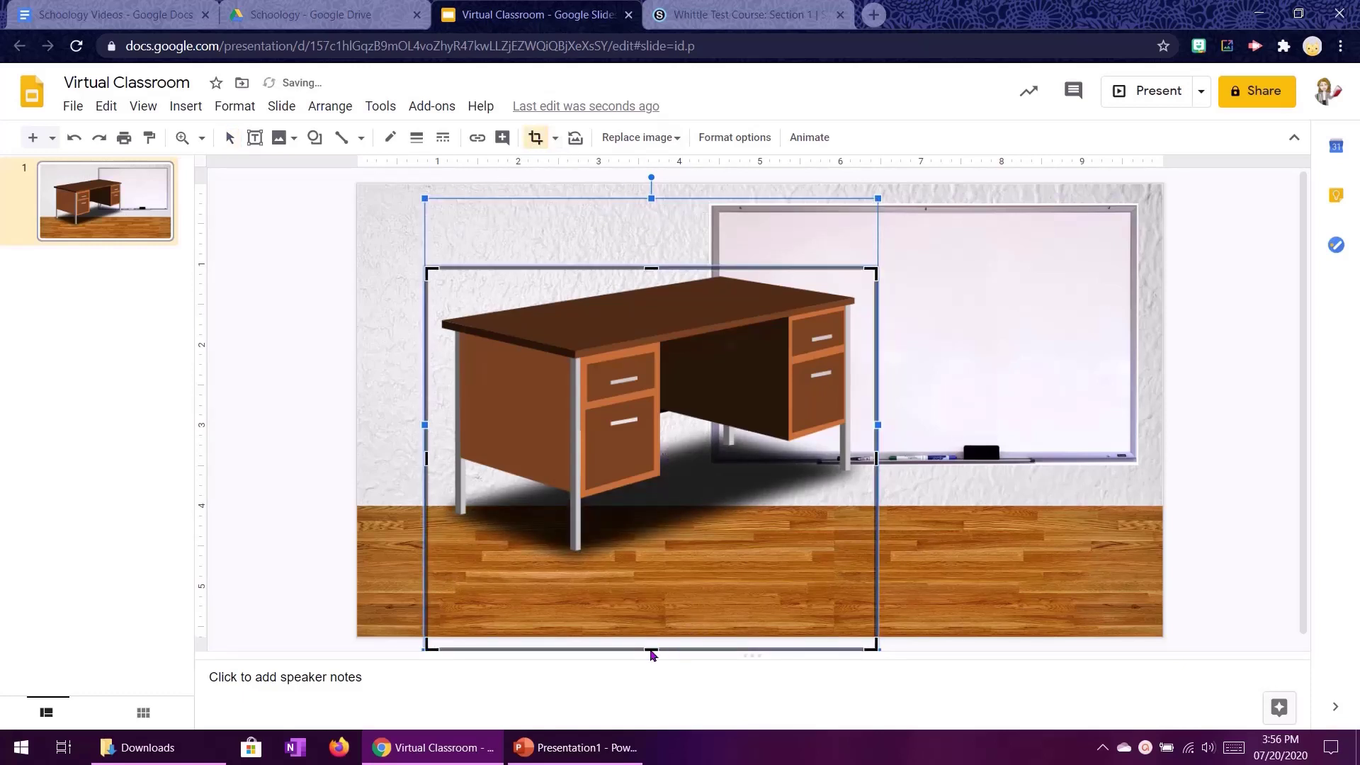
pyautogui.moveTo(652, 655); pyautogui.dragTo(650, 560)
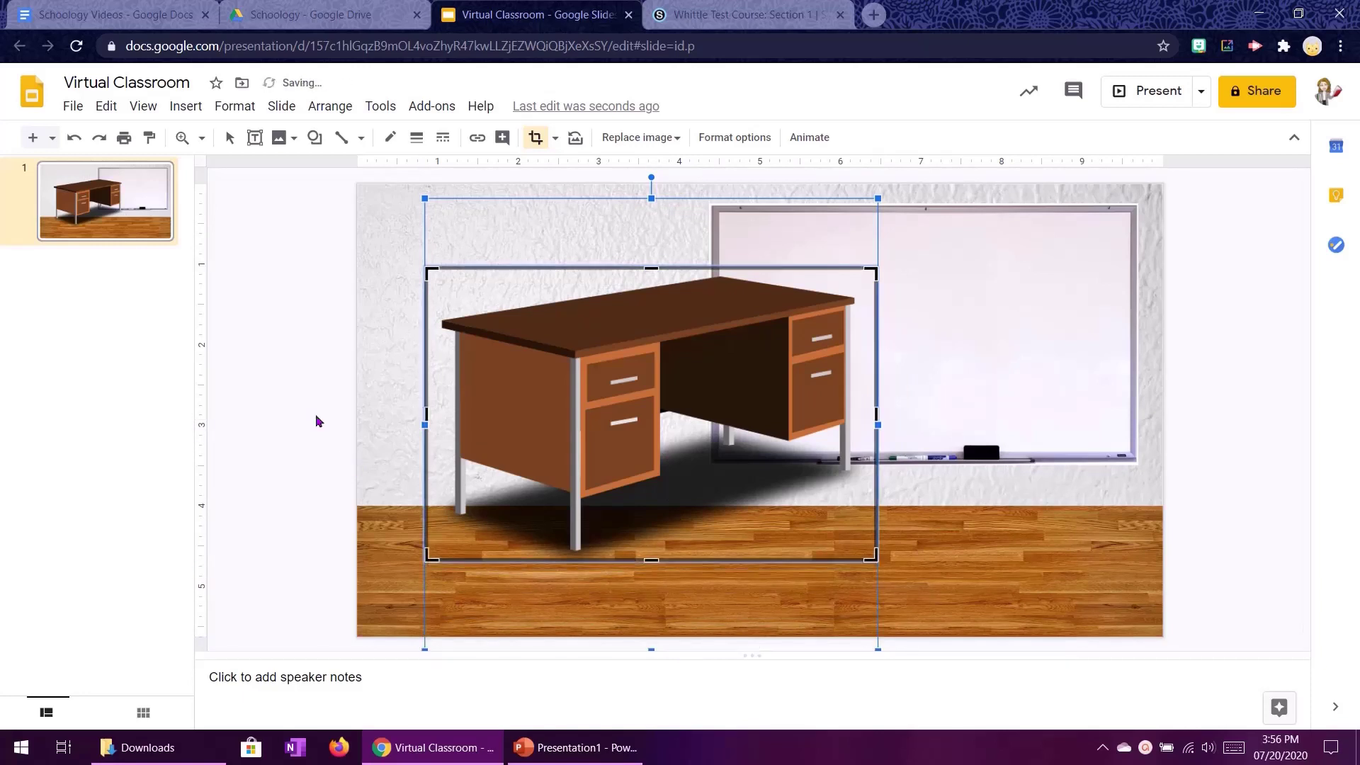
pyautogui.click(293, 380)
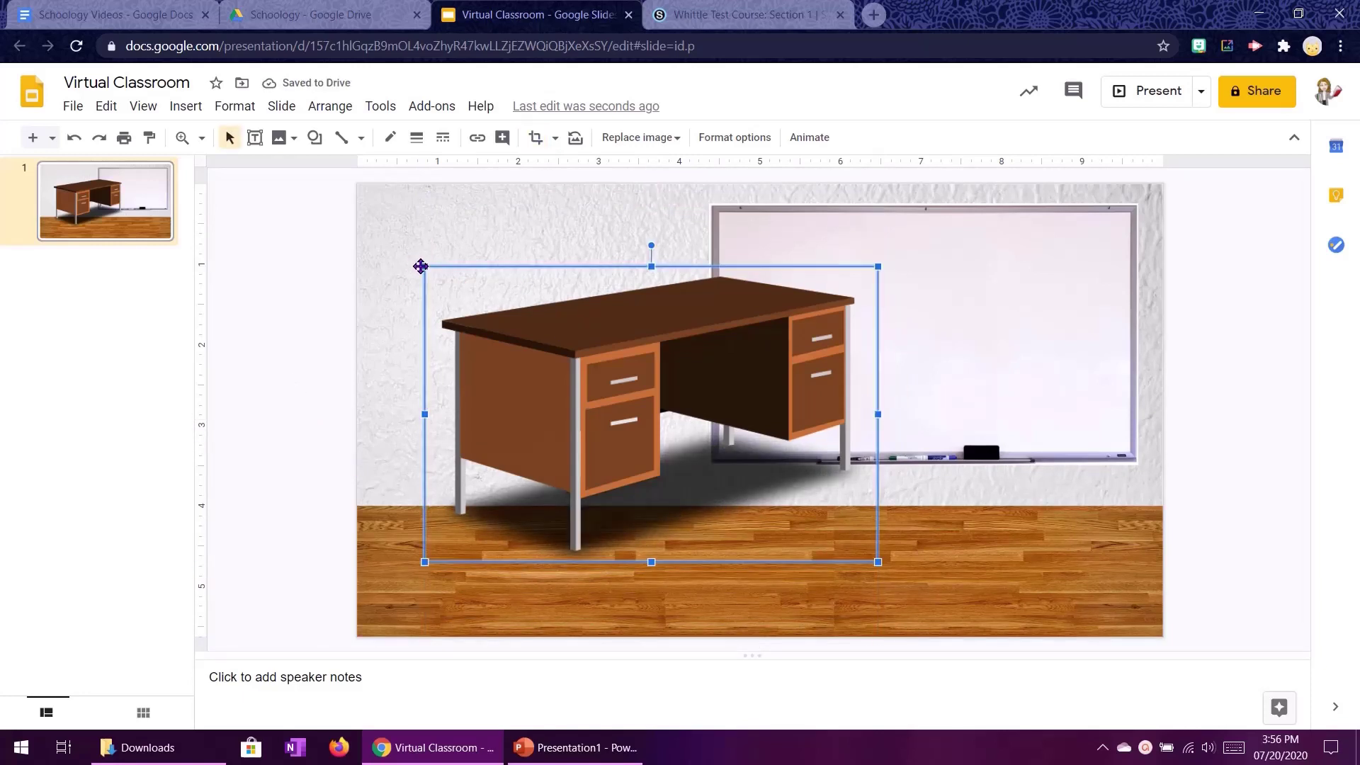
# Step: Shrink the cropped desk and set it on the floor at the lower left
pyautogui.moveTo(542, 393); pyautogui.dragTo(496, 455)
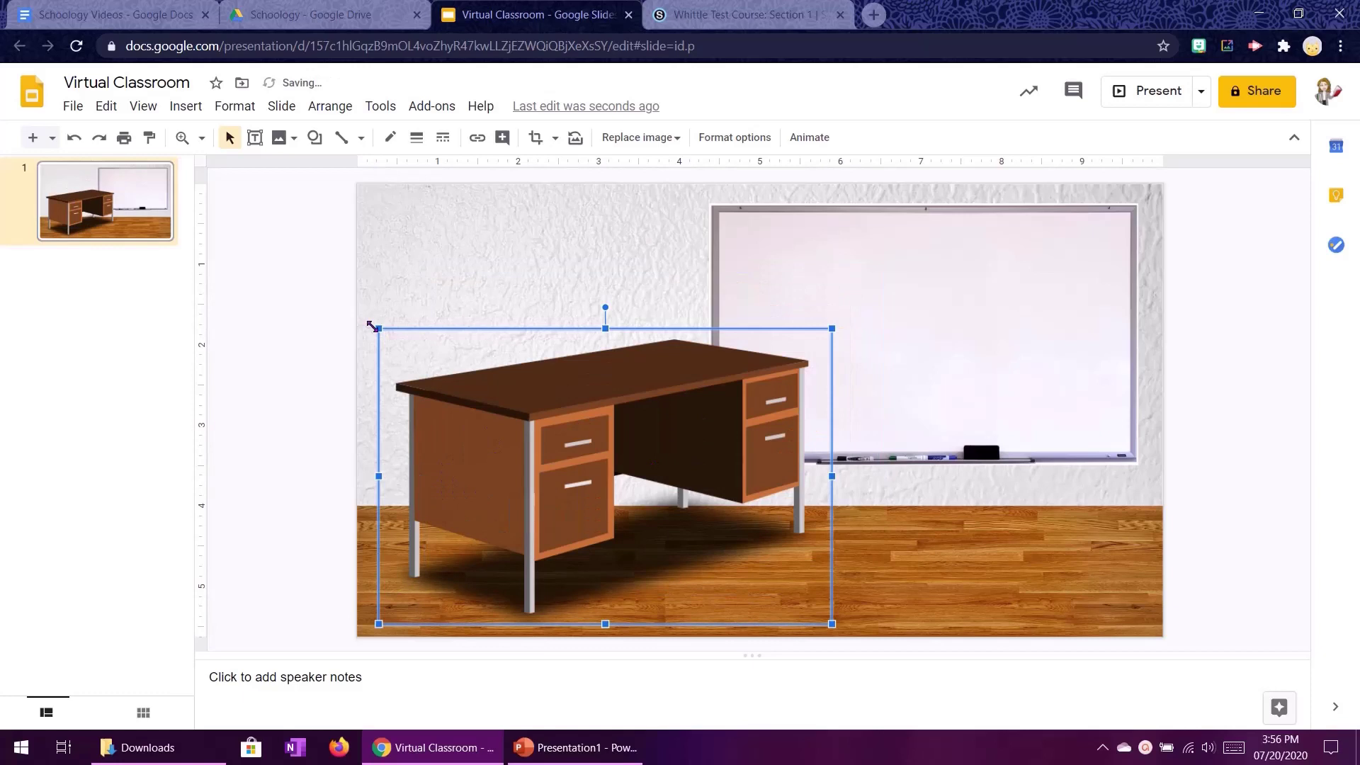
pyautogui.moveTo(377, 327); pyautogui.dragTo(483, 397)
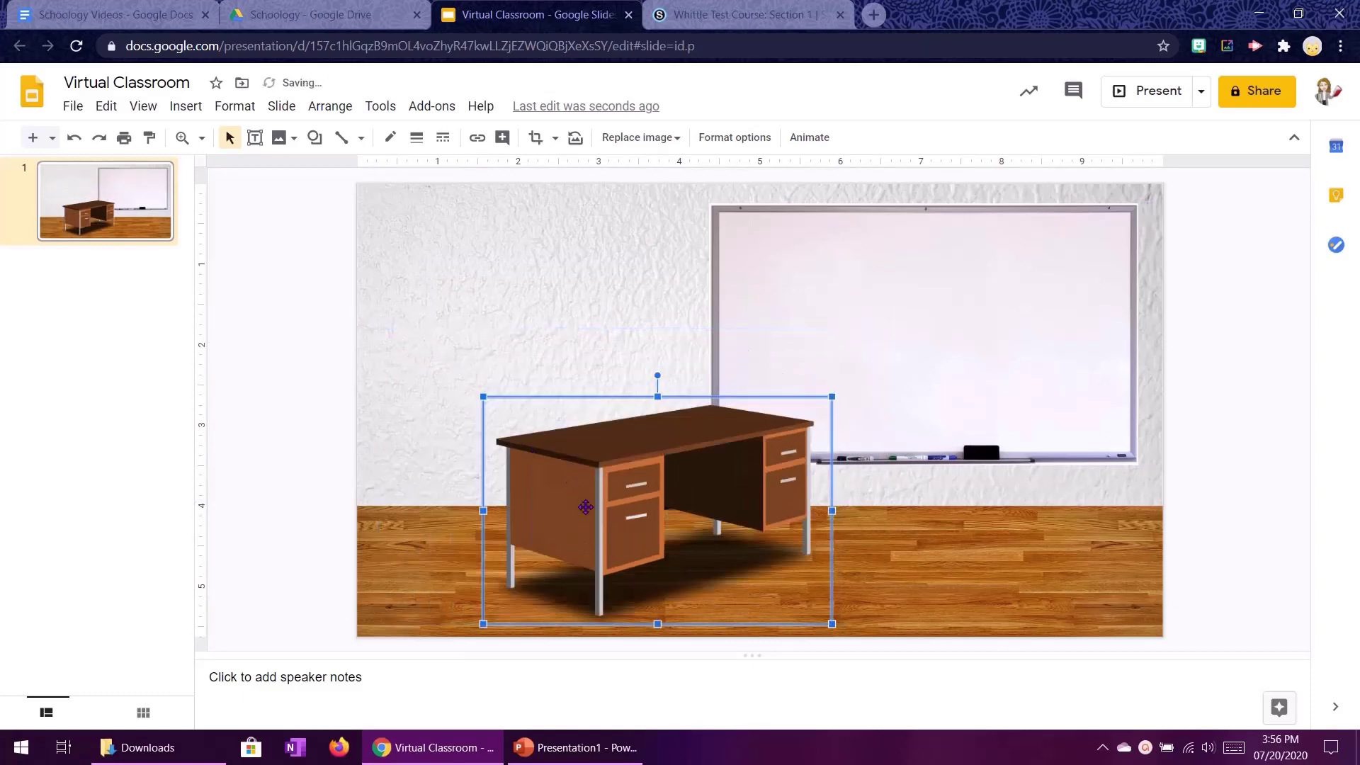
pyautogui.moveTo(586, 508); pyautogui.dragTo(528, 499)
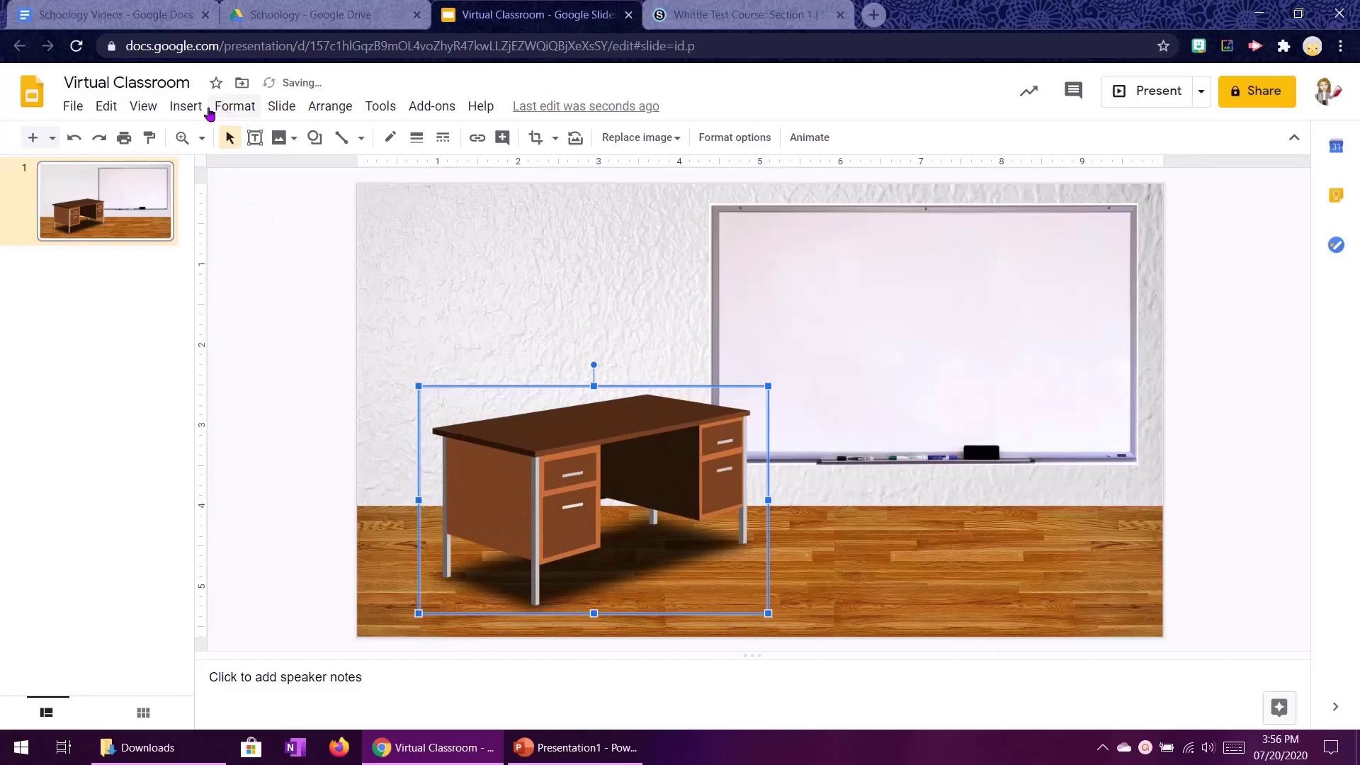
# Step: Insert the first web image result for 'floor lamp' into the slide
pyautogui.click(188, 106)
pyautogui.moveTo(212, 137)
pyautogui.click(415, 176)
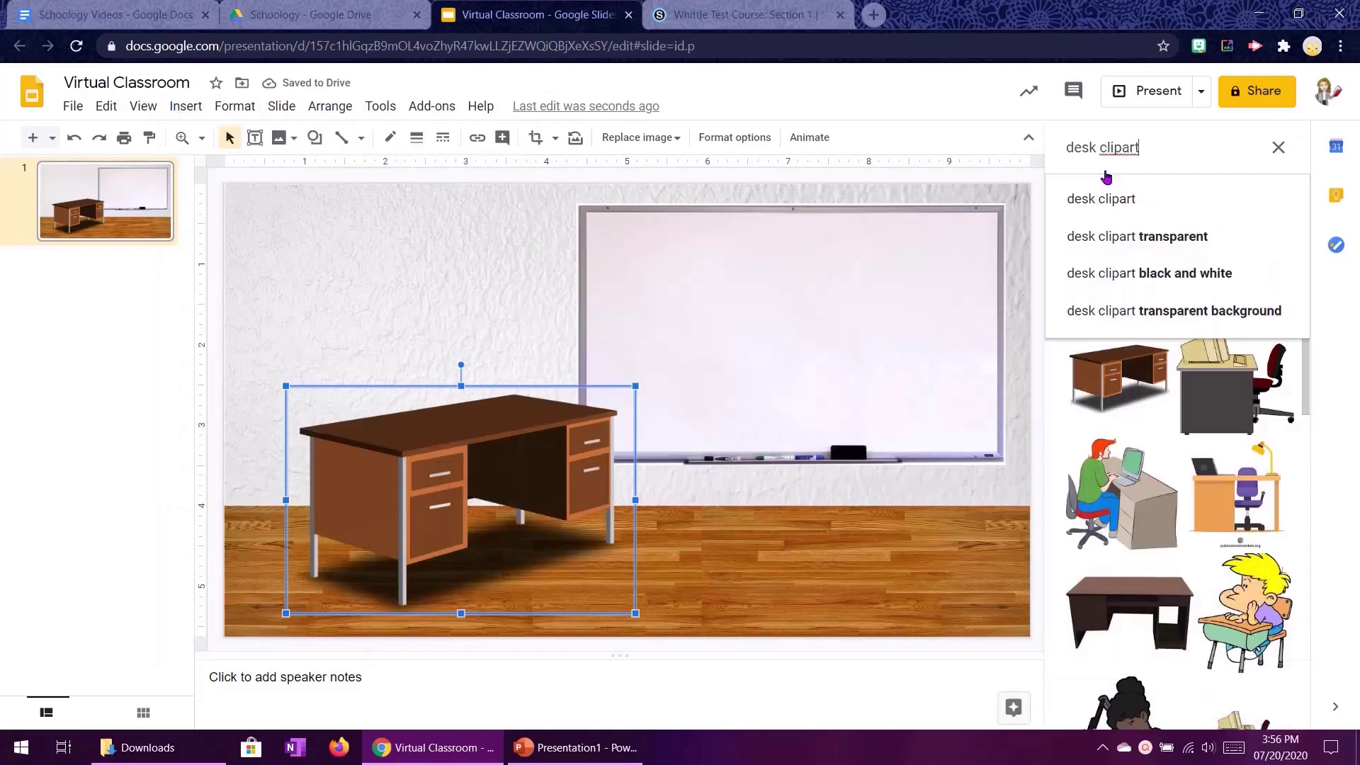
pyautogui.tripleClick(1158, 160)
pyautogui.write('floor lamp')
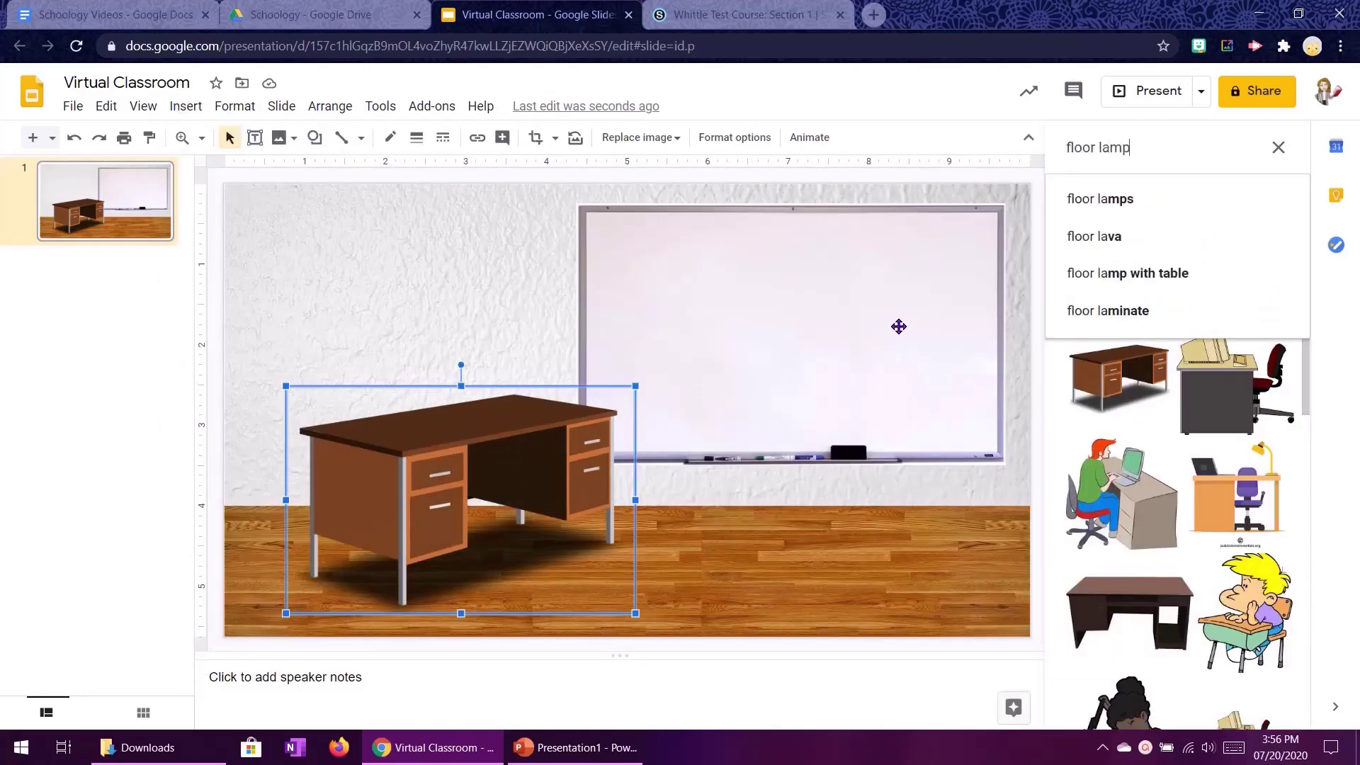
pyautogui.press('Return')
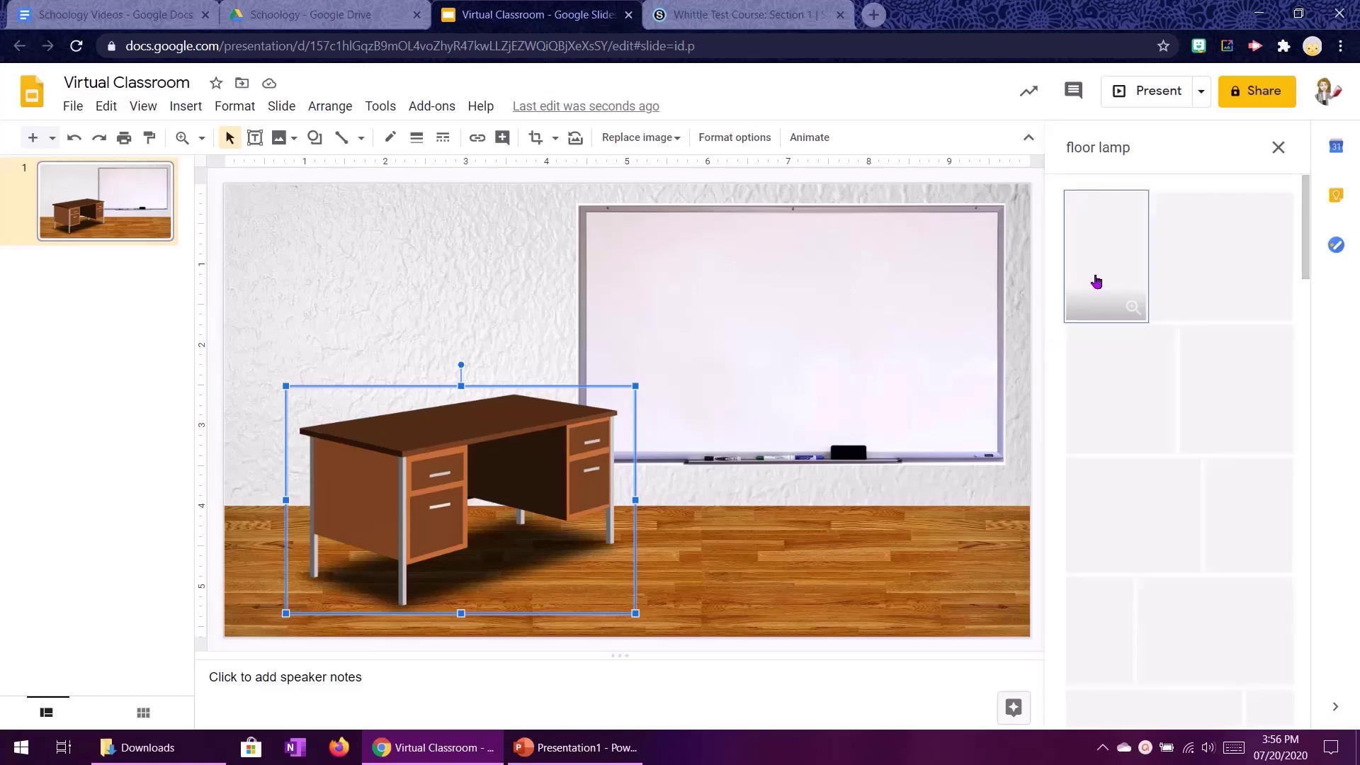
pyautogui.click(1103, 284)
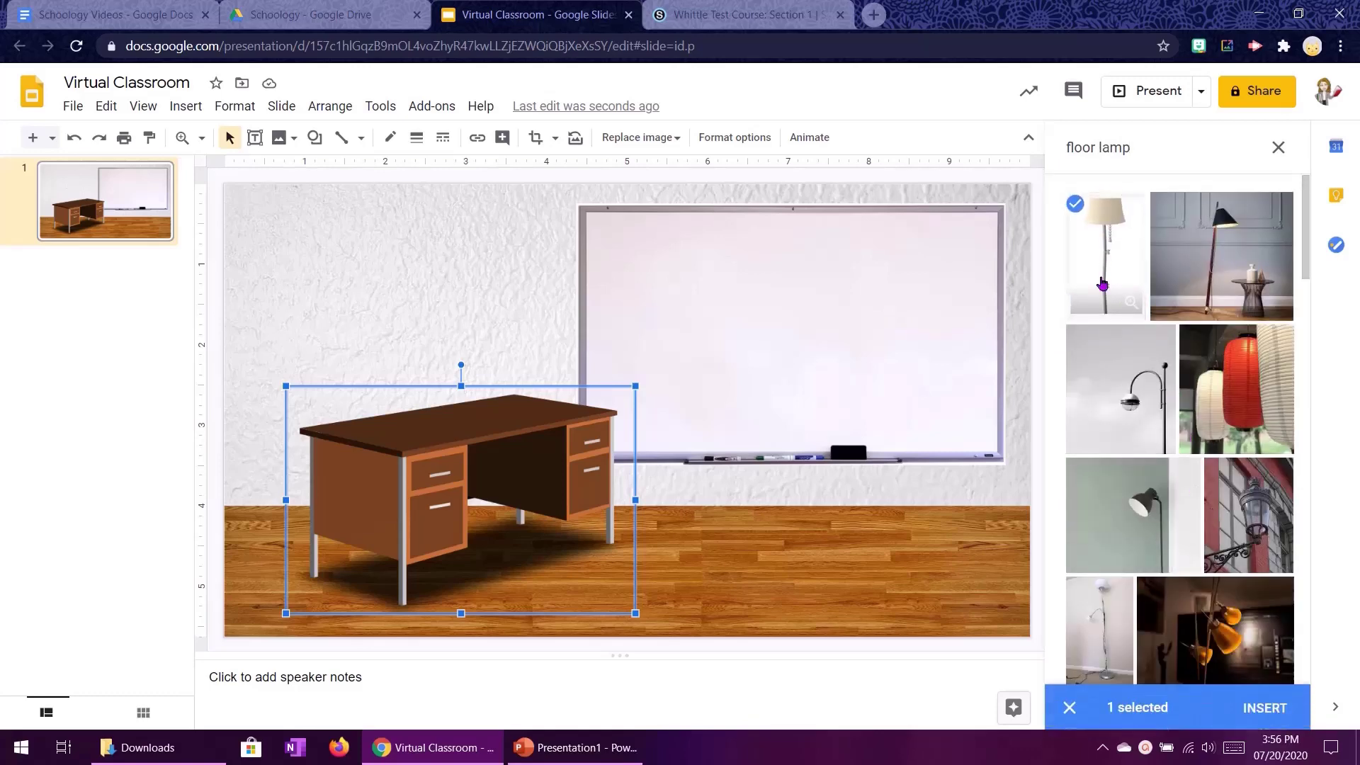
pyautogui.click(1253, 706)
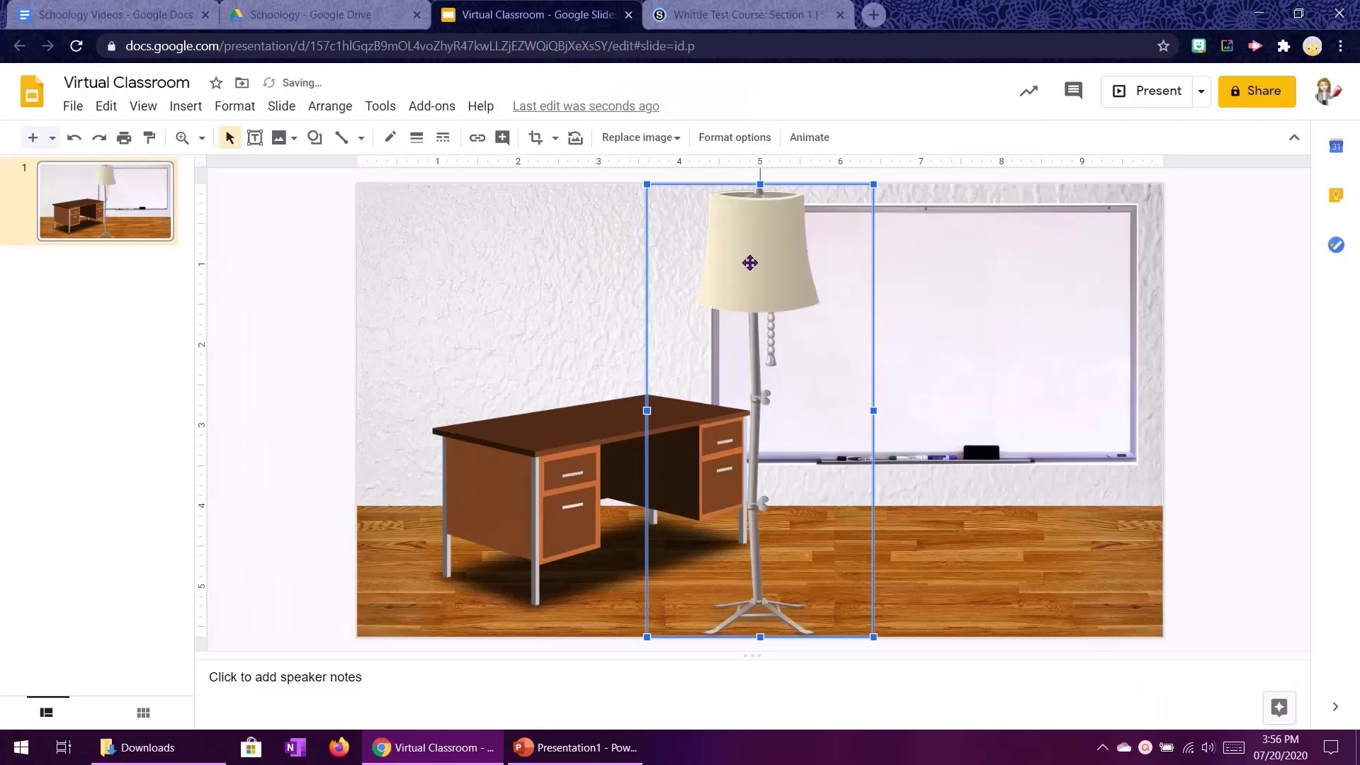
# Step: Shrink the lamp and place it at the slide's left beside the desk
pyautogui.moveTo(749, 258); pyautogui.dragTo(486, 245)
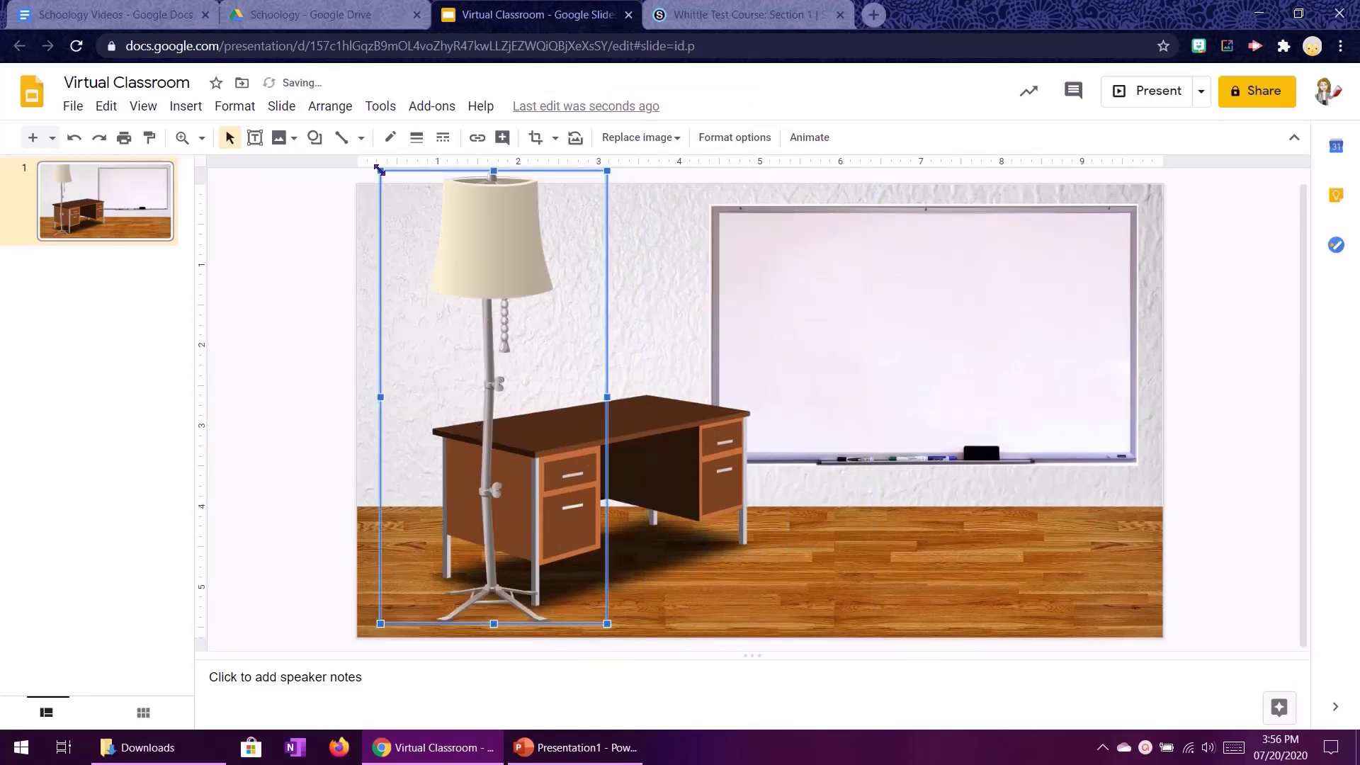
pyautogui.moveTo(379, 170); pyautogui.dragTo(414, 238)
pyautogui.moveTo(496, 298); pyautogui.dragTo(456, 256)
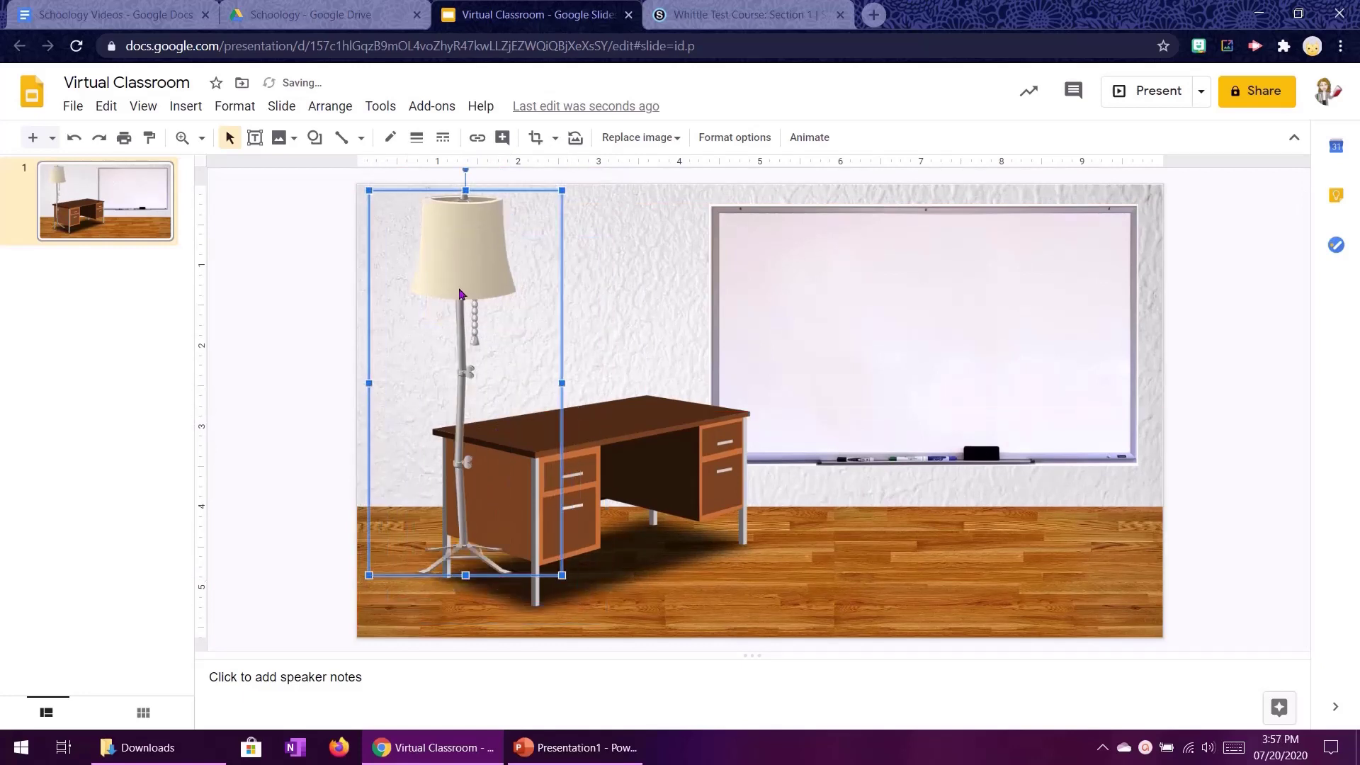
pyautogui.moveTo(365, 187); pyautogui.dragTo(393, 241)
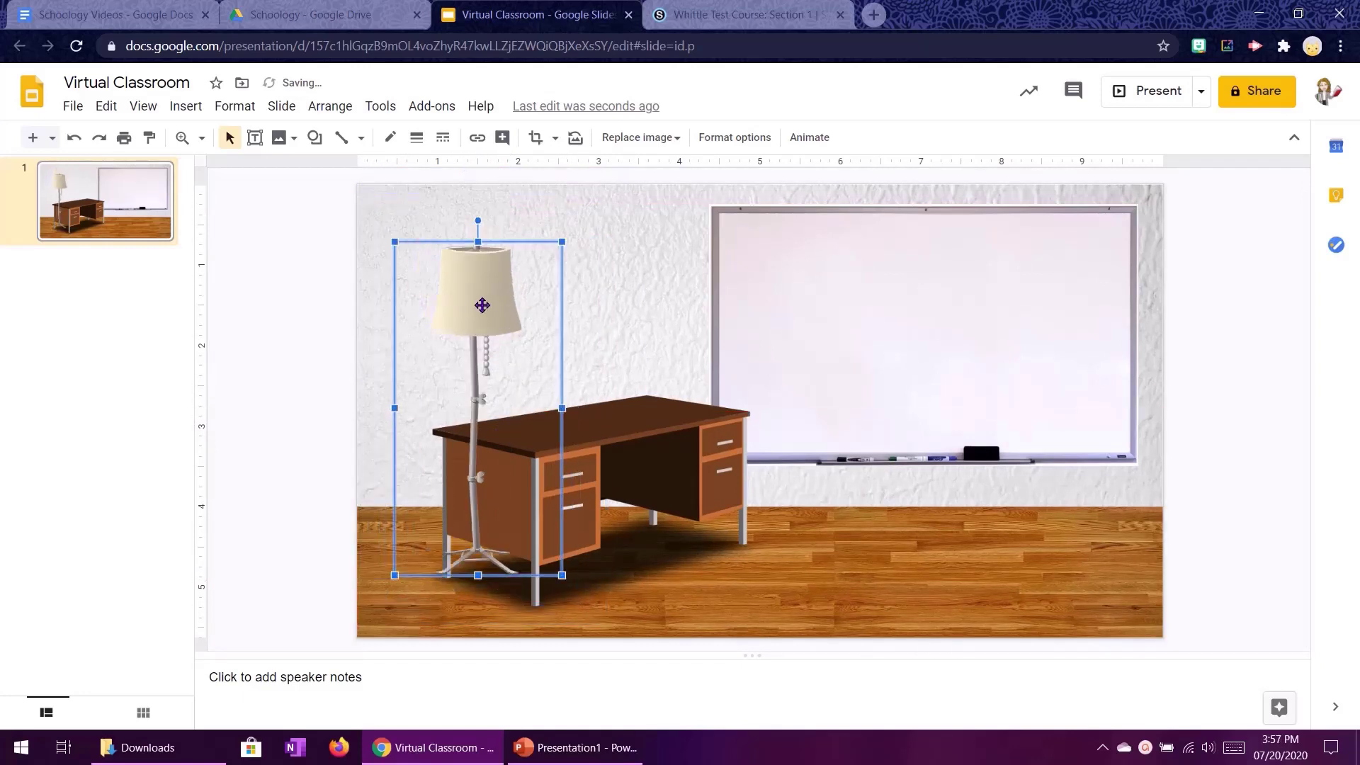
pyautogui.moveTo(477, 304); pyautogui.dragTo(455, 319)
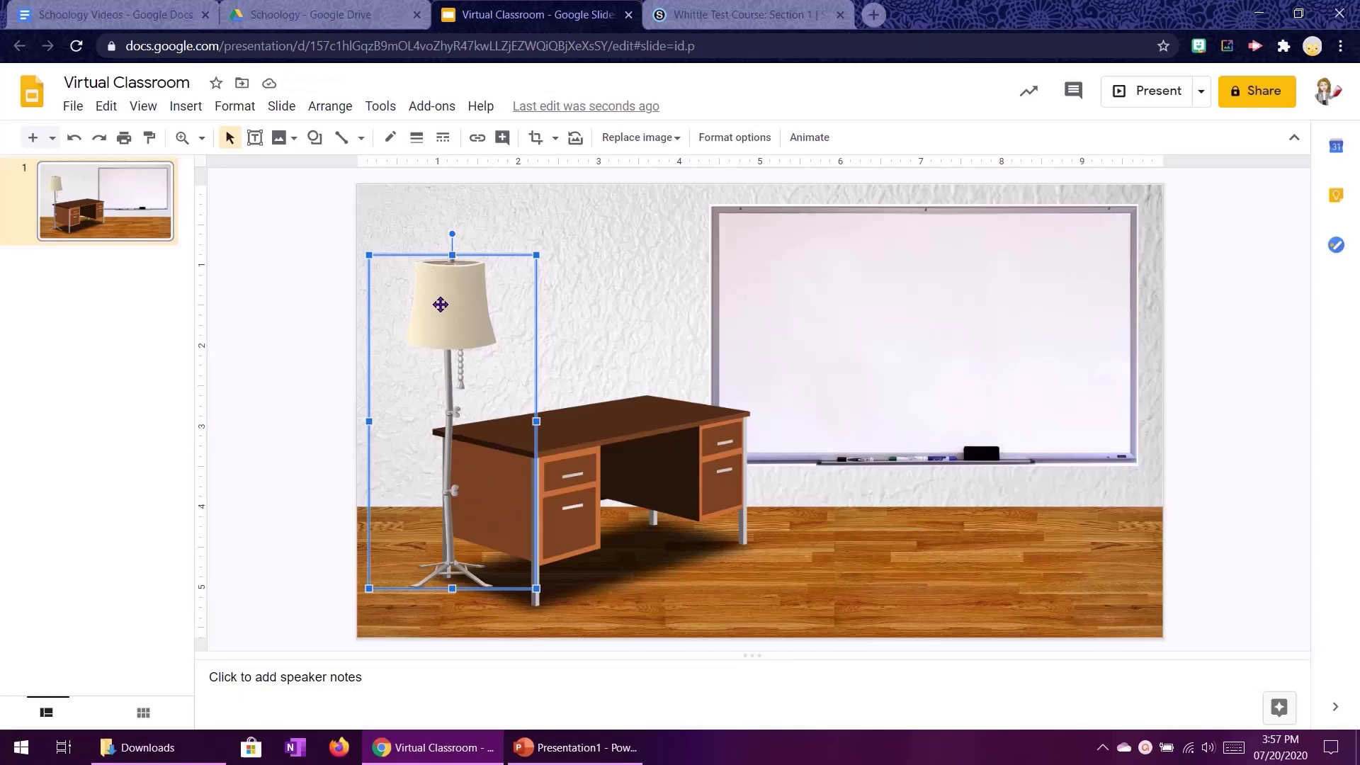
# Step: Send the floor lamp backward behind the desk, then nudge the desk slightly left and down
pyautogui.rightClick(441, 304)
pyautogui.moveTo(501, 340)
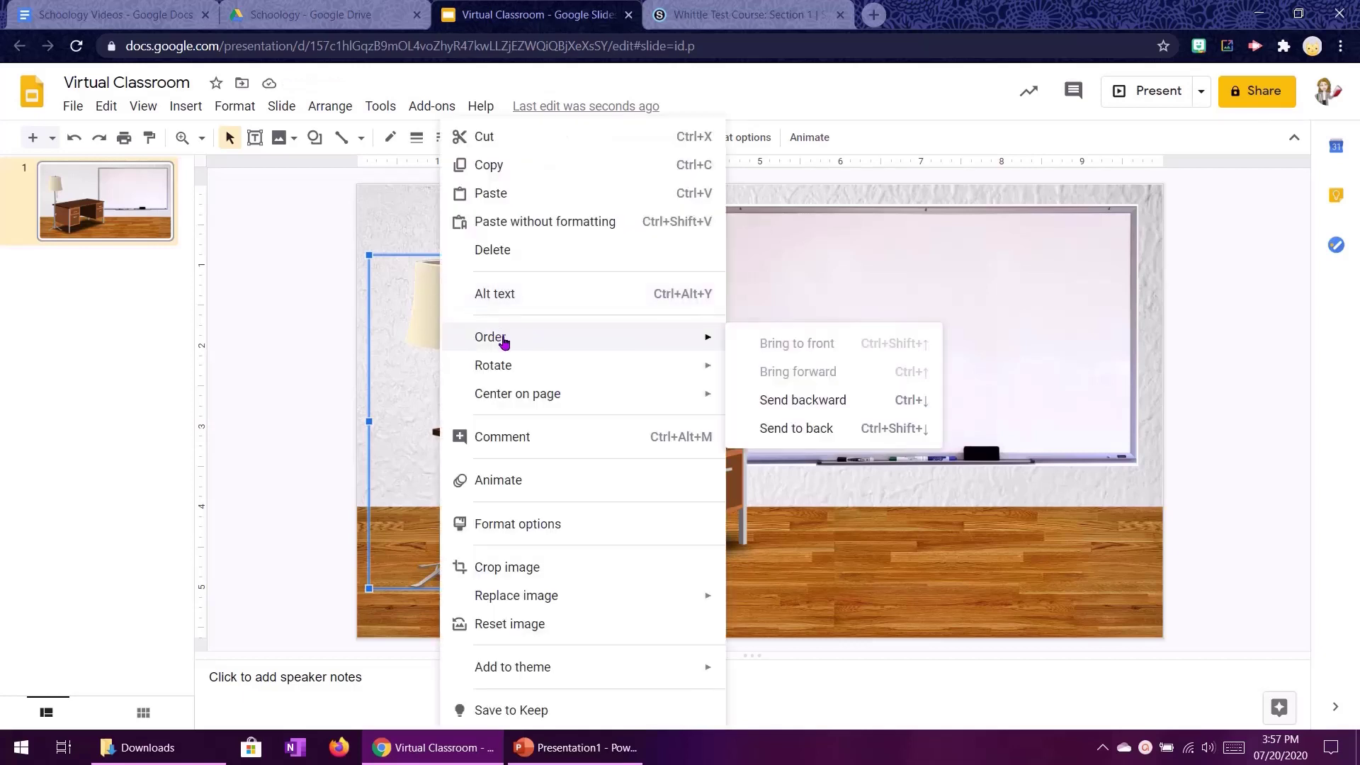
pyautogui.click(780, 401)
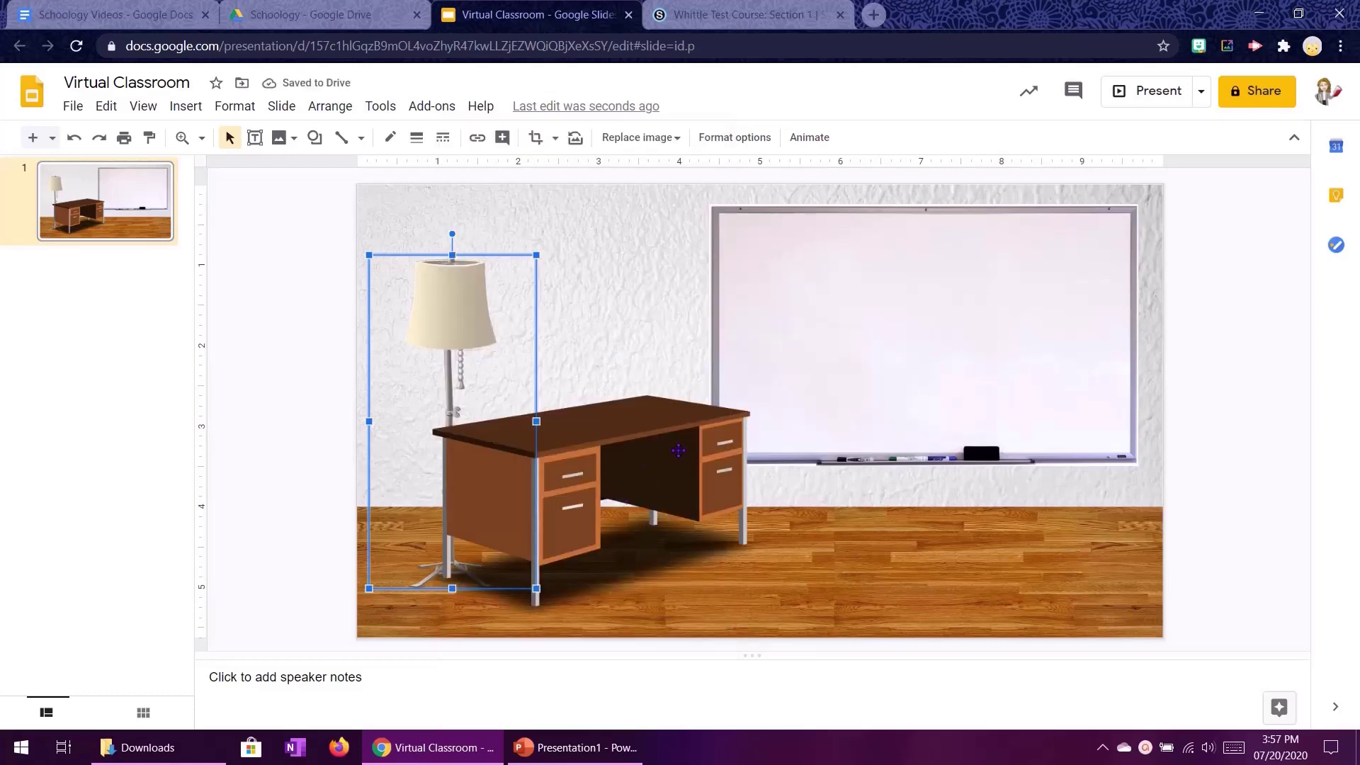
pyautogui.rightClick(470, 300)
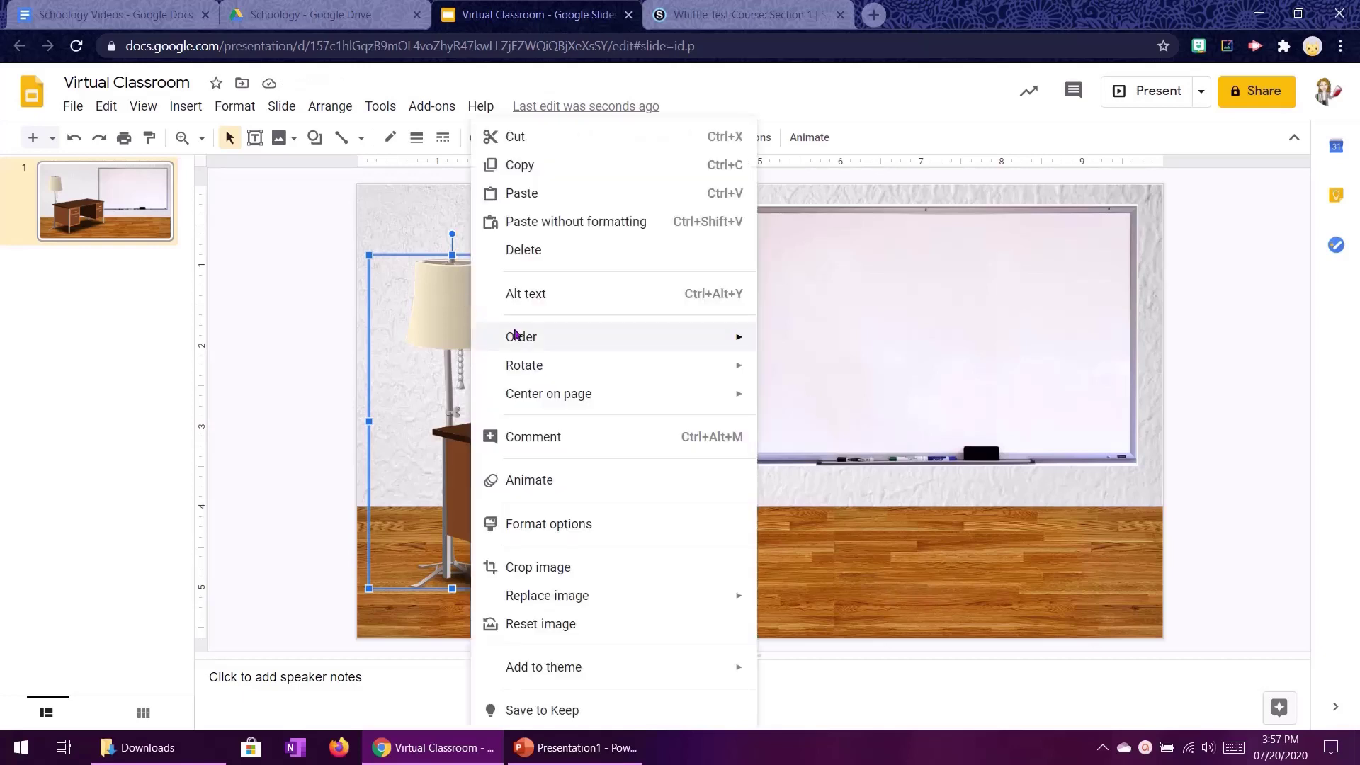
pyautogui.moveTo(565, 340)
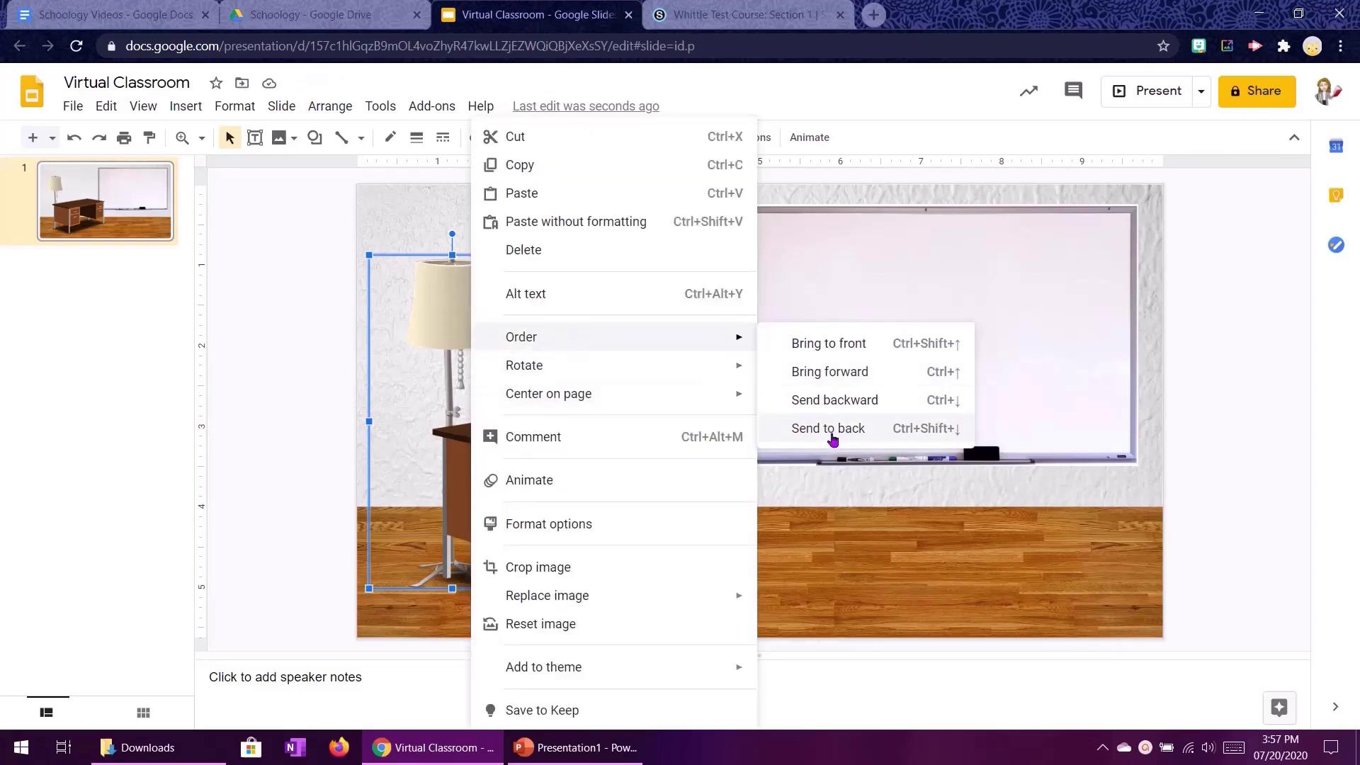
pyautogui.click(1220, 413)
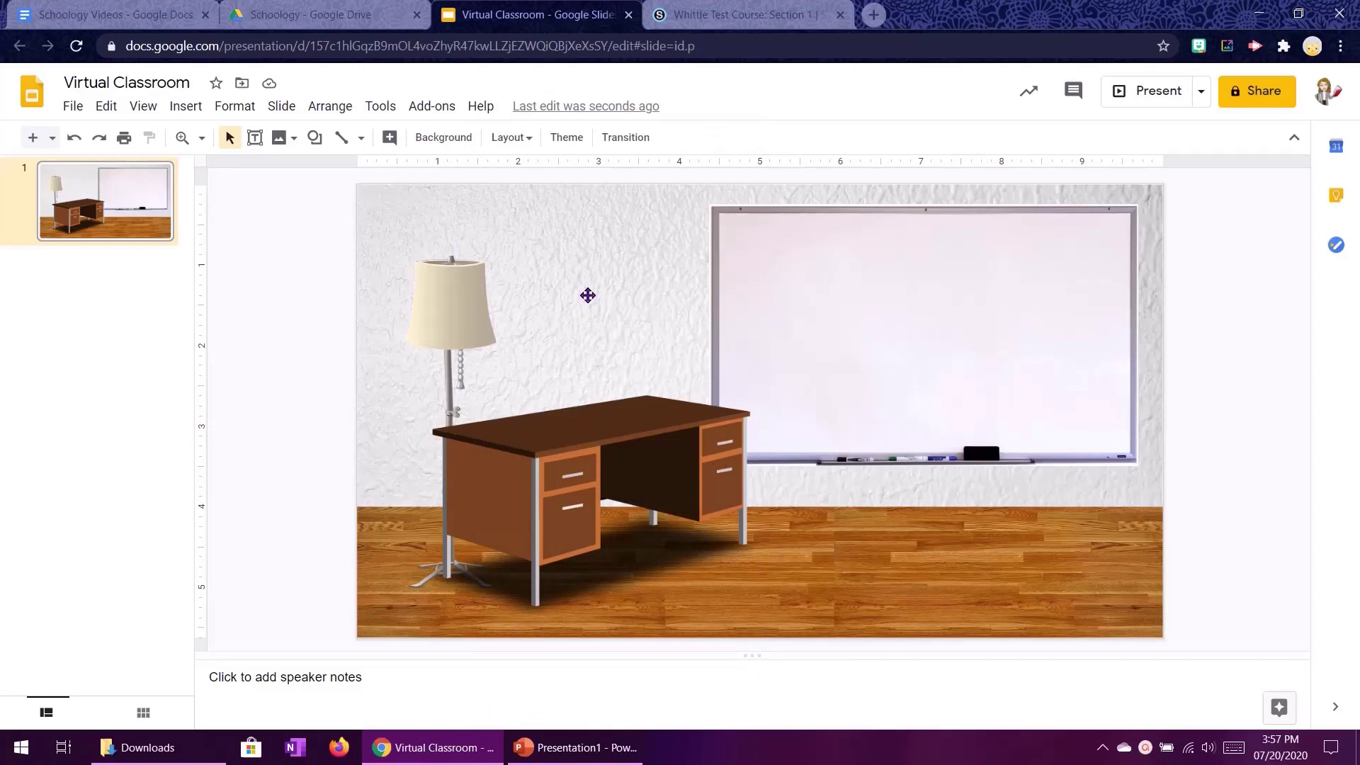
pyautogui.moveTo(539, 473); pyautogui.dragTo(522, 531)
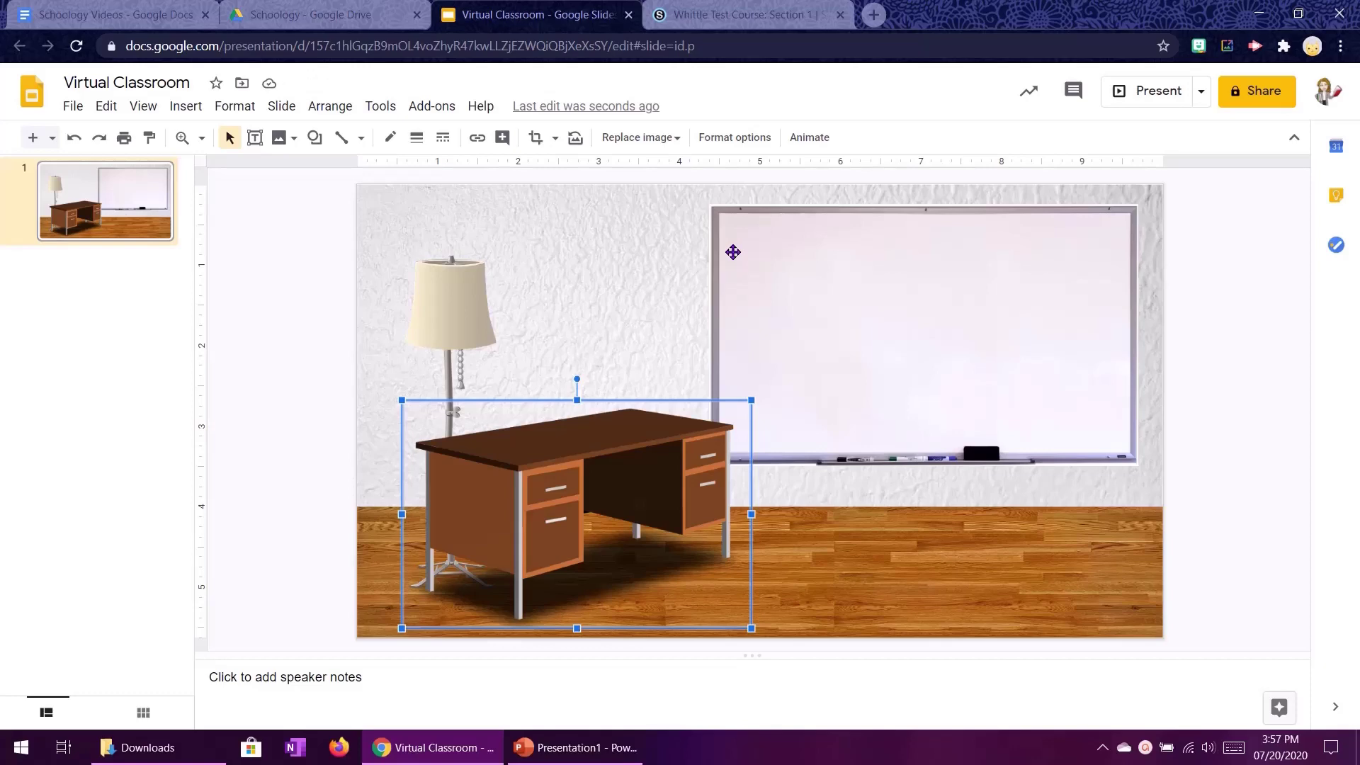
# Step: Open bitmoji.com in a new tab and scroll through its home page
pyautogui.hotkey('ctrl', 't')
pyautogui.write('bitmoji.com')
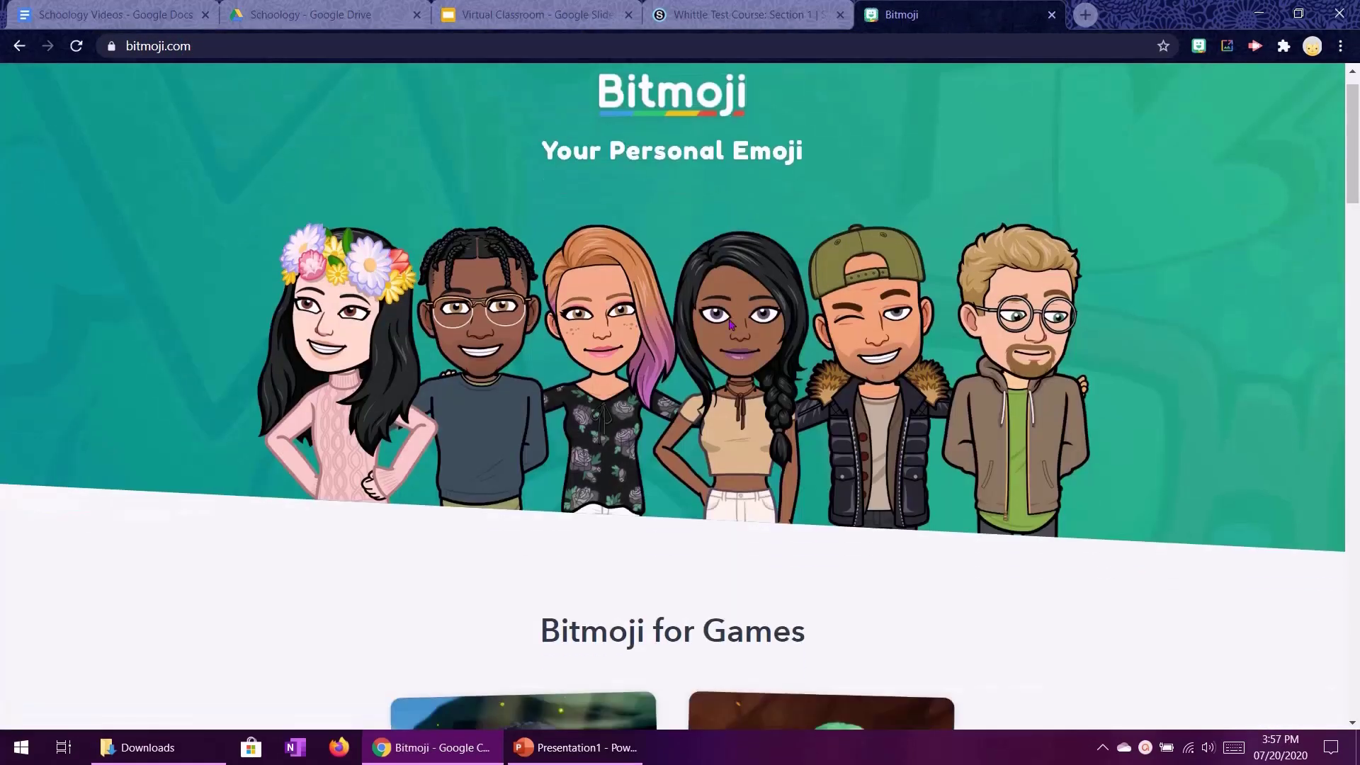
pyautogui.scroll(-6, 731, 324)
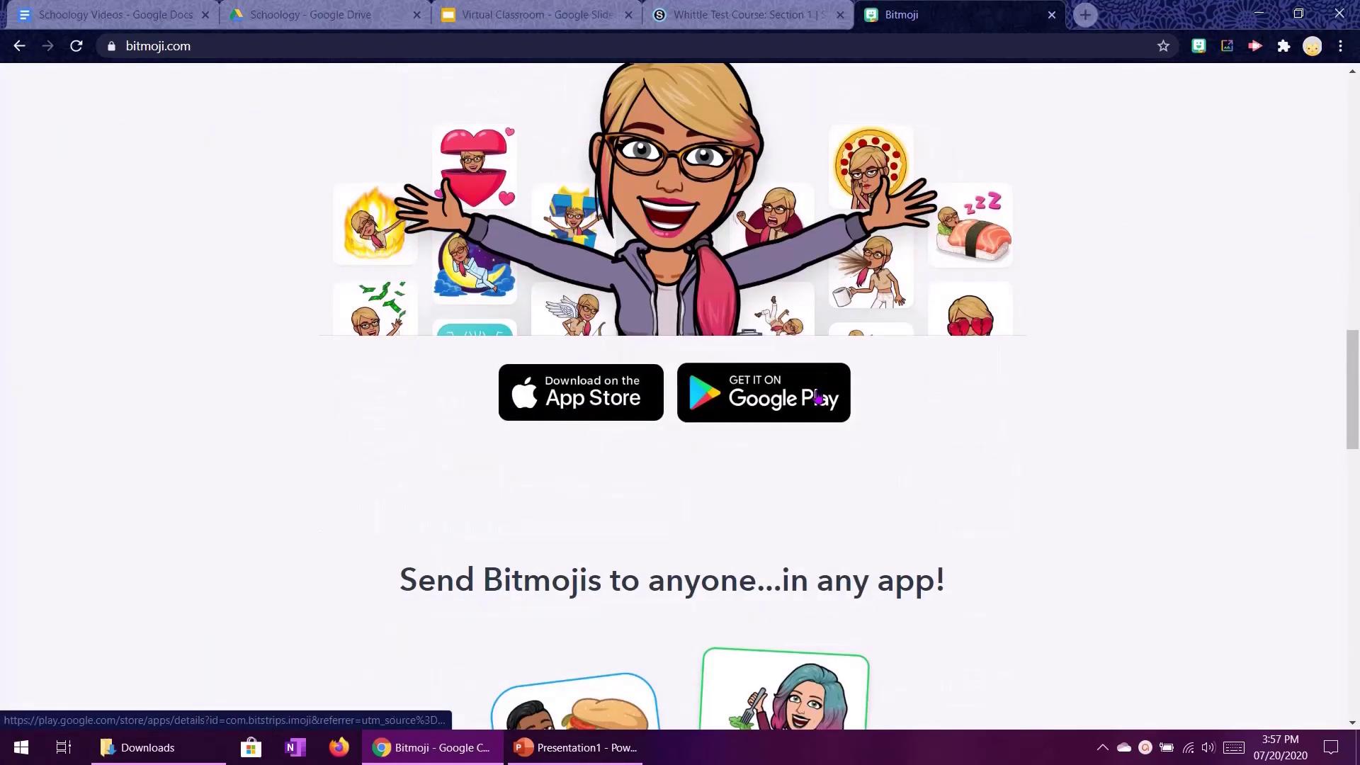
pyautogui.scroll(3, 818, 398)
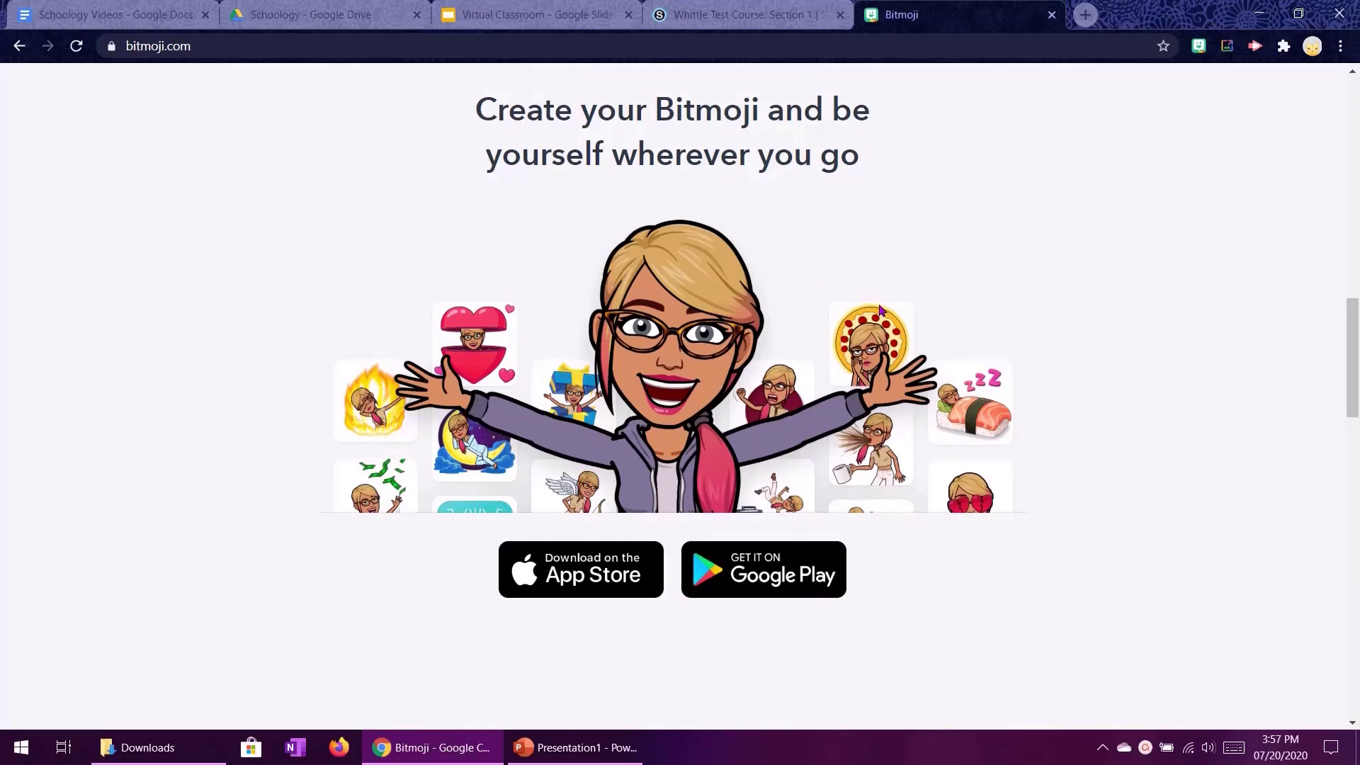
pyautogui.scroll(15, 944, 345)
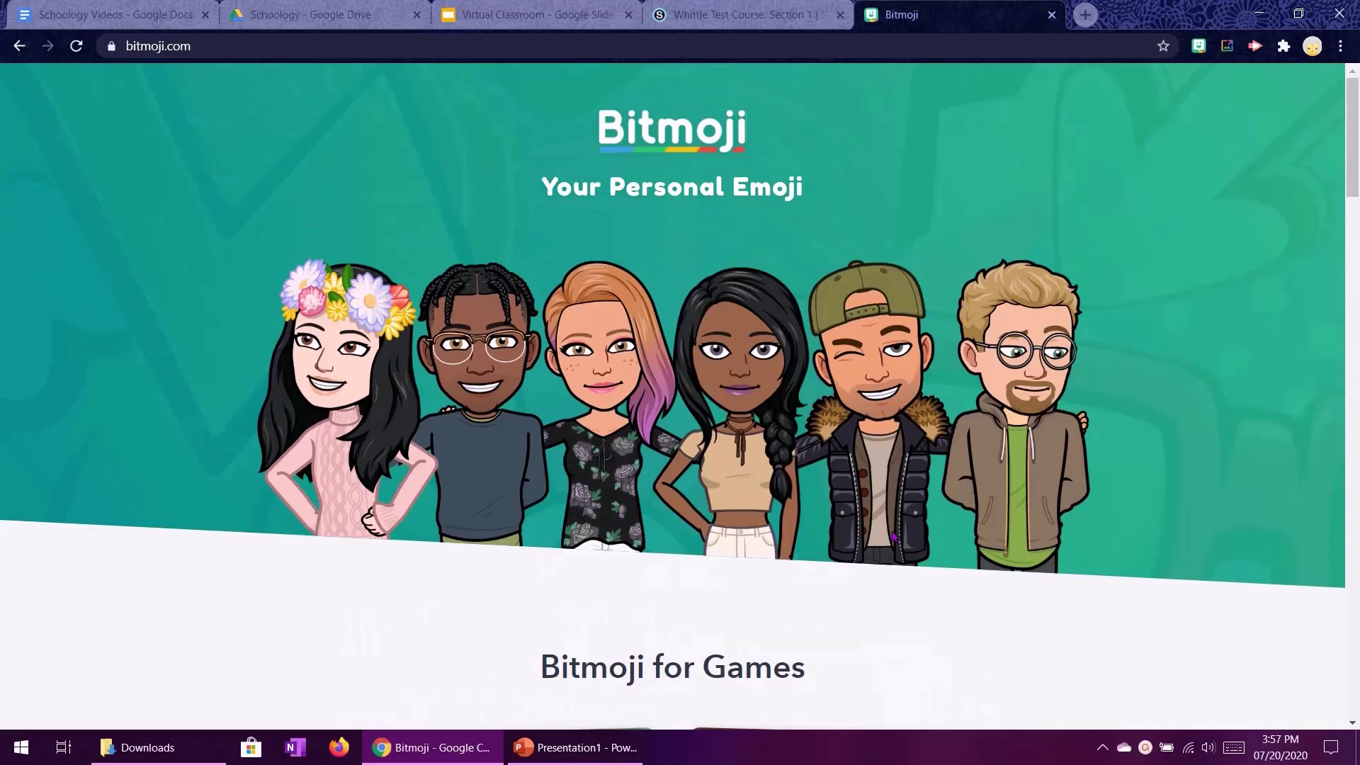
# Step: Go to chrome.google.com/webstore in the address bar
pyautogui.click(706, 47)
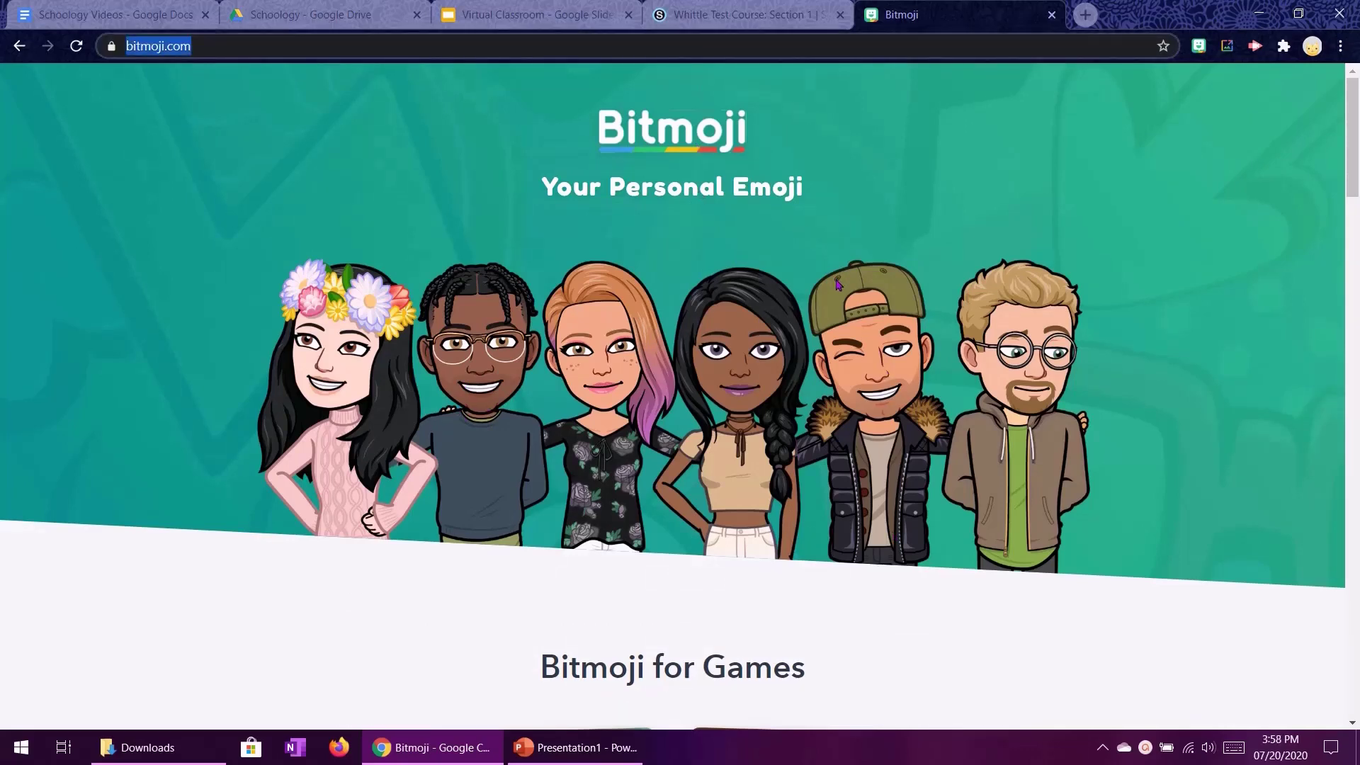
pyautogui.write('webstp')
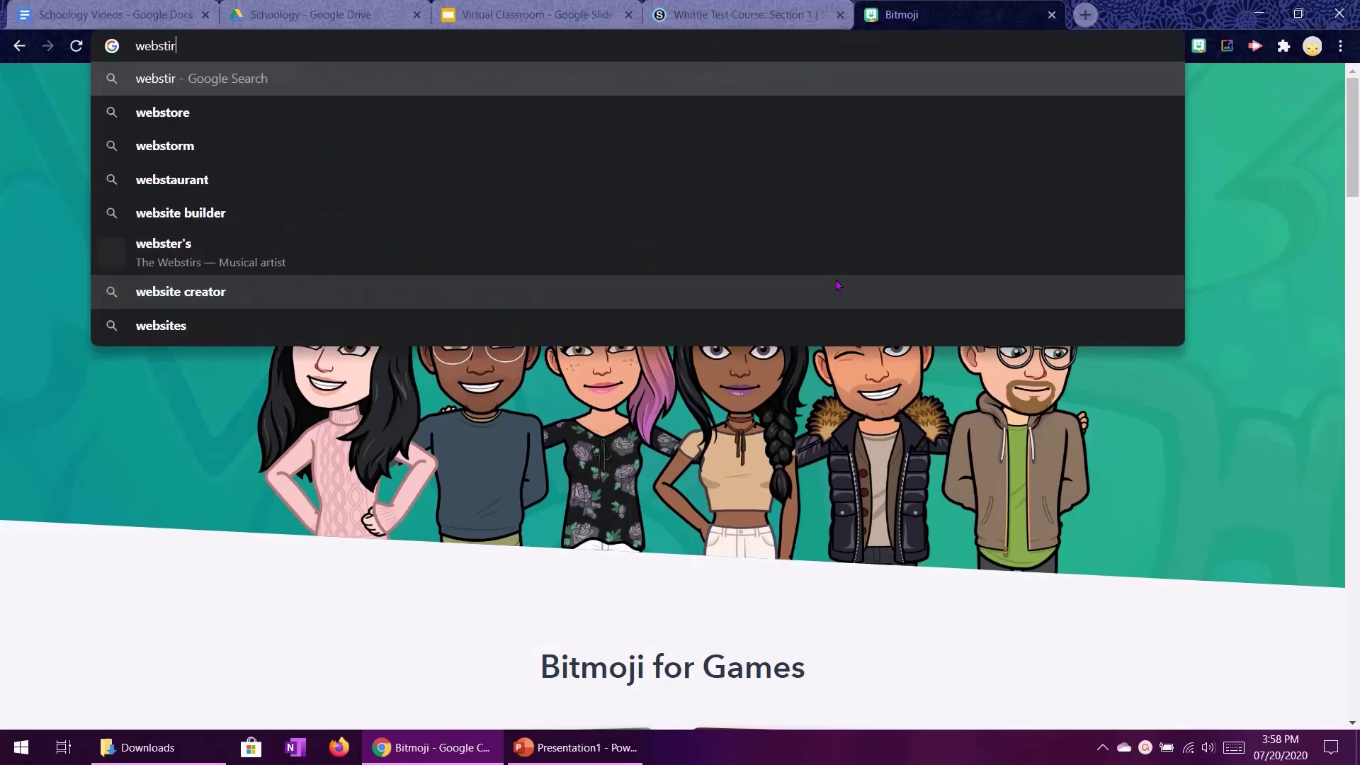
pyautogui.press('BackSpace')
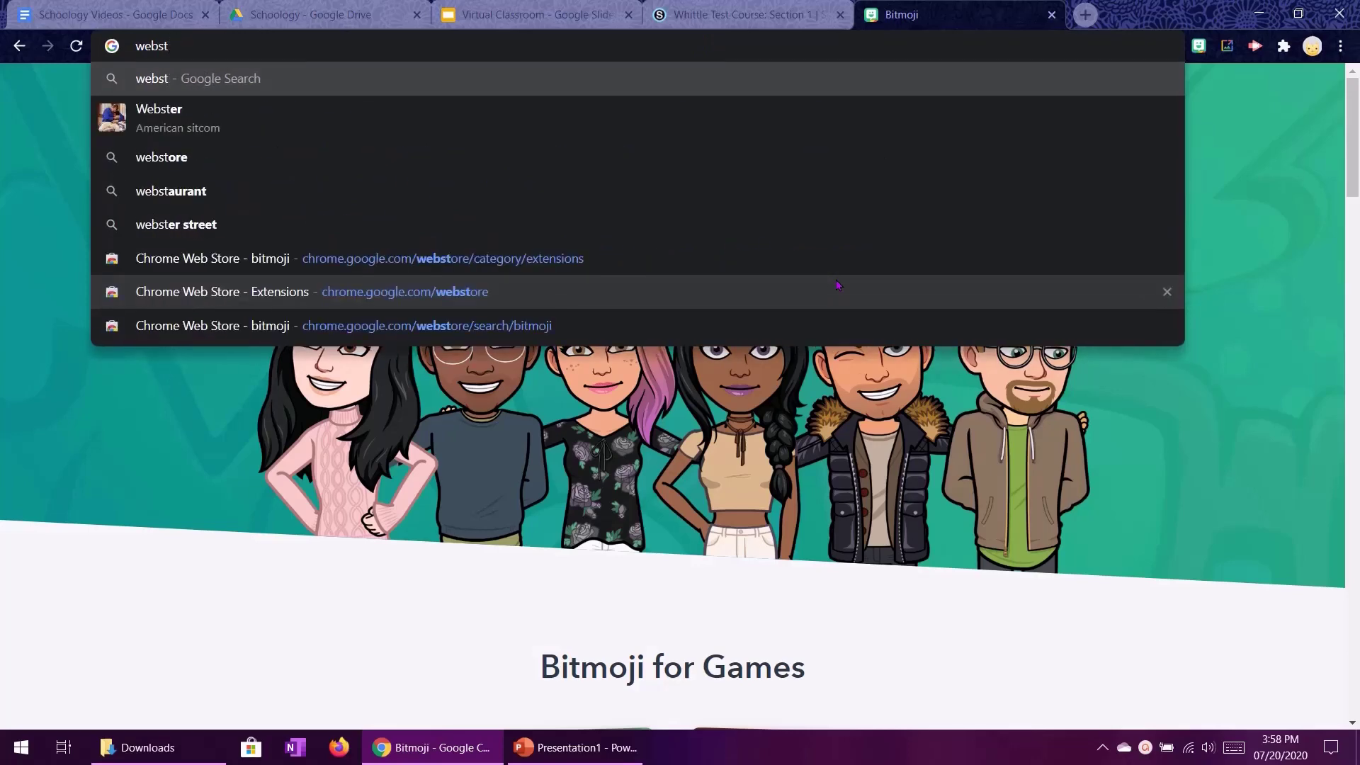
pyautogui.press('BackSpace')
pyautogui.press('BackSpace')
pyautogui.press('BackSpace')
pyautogui.press('BackSpace')
pyautogui.press('BackSpace')
pyautogui.write('chrome')
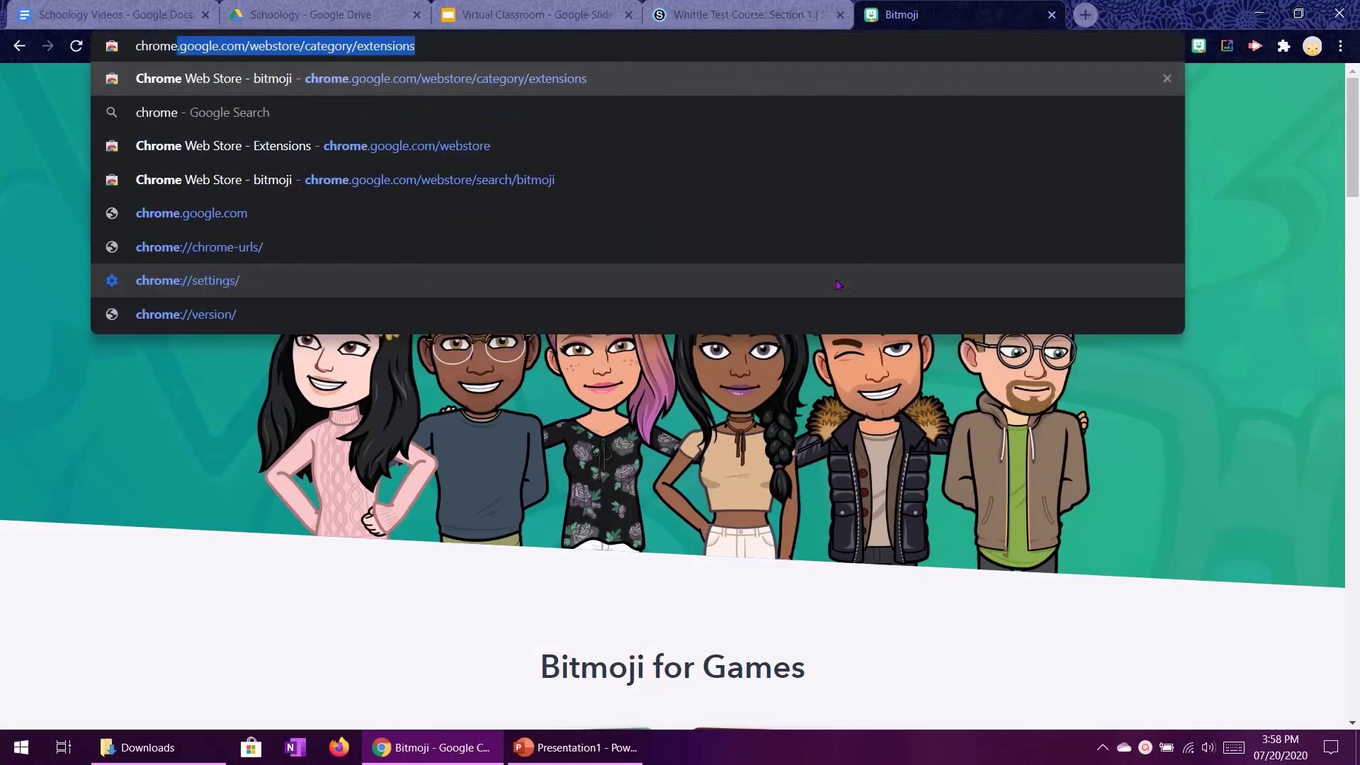
pyautogui.write('.google.com')
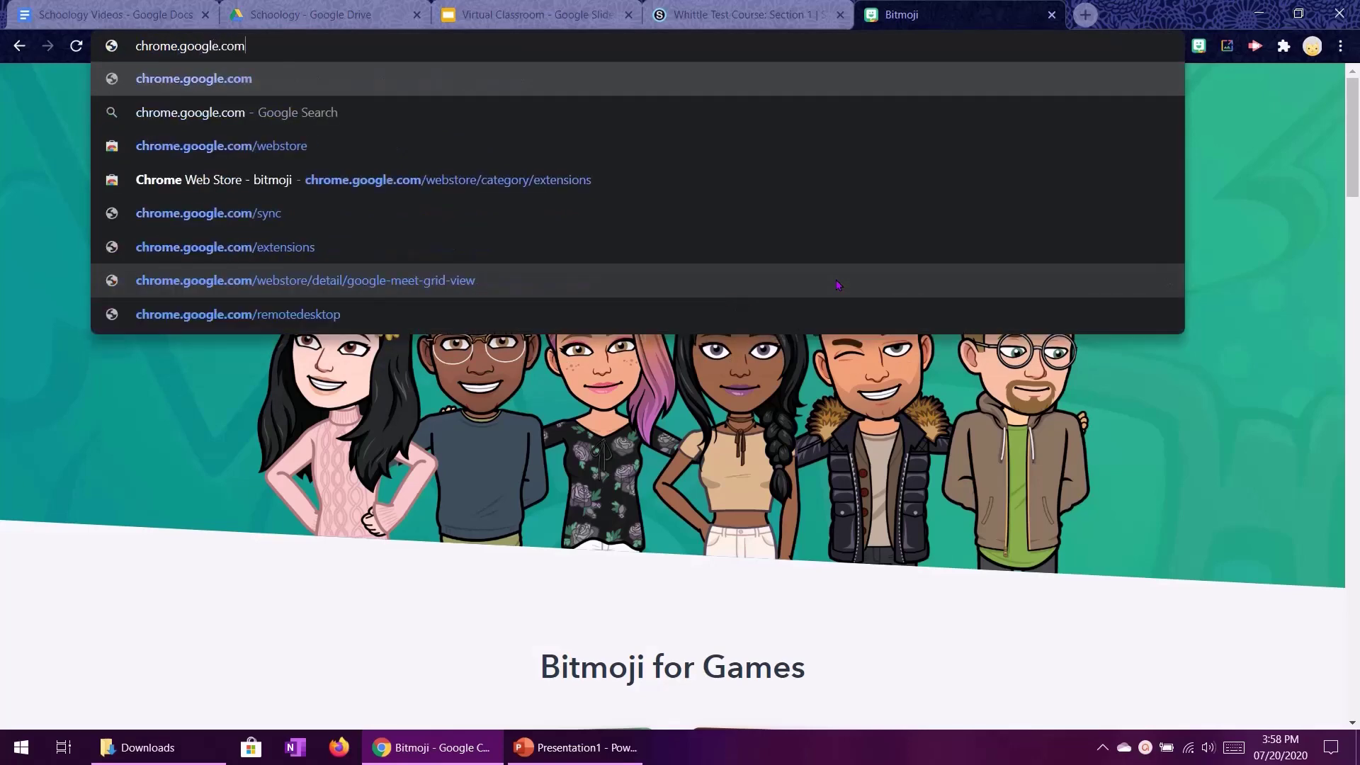
pyautogui.write('/webstore')
pyautogui.press('Return')
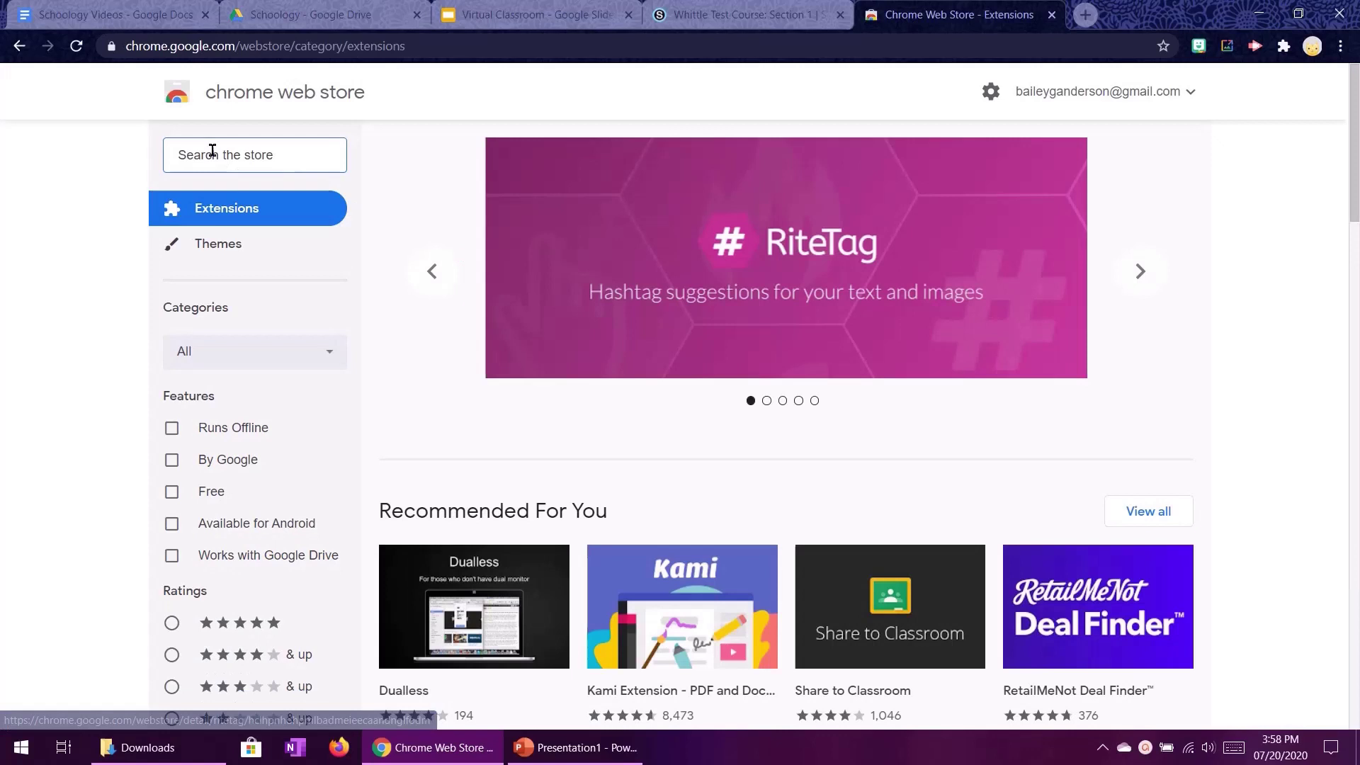
# Step: Search the store for Bitmoji, confirm it is added, and return to the Virtual Classroom tab
pyautogui.click(213, 151)
pyautogui.write('bitmoj')
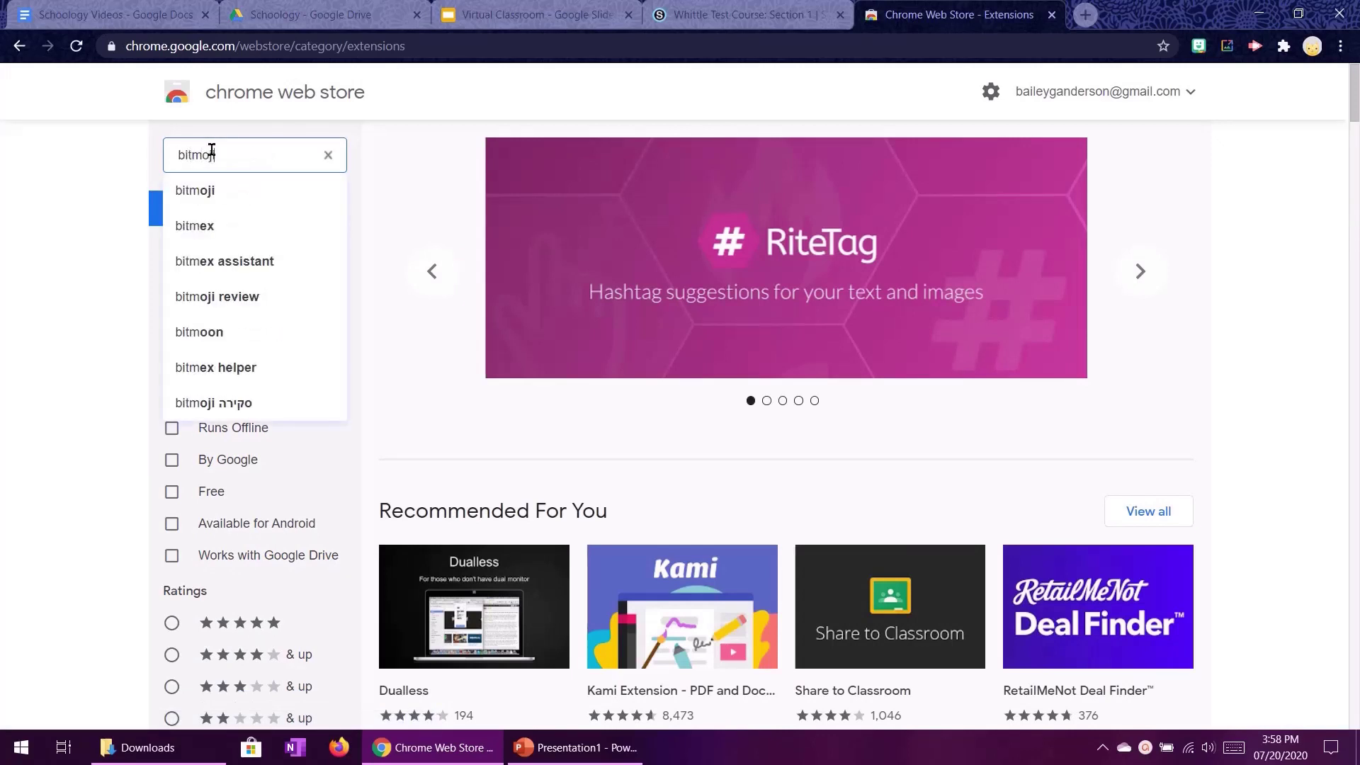
pyautogui.press('Return')
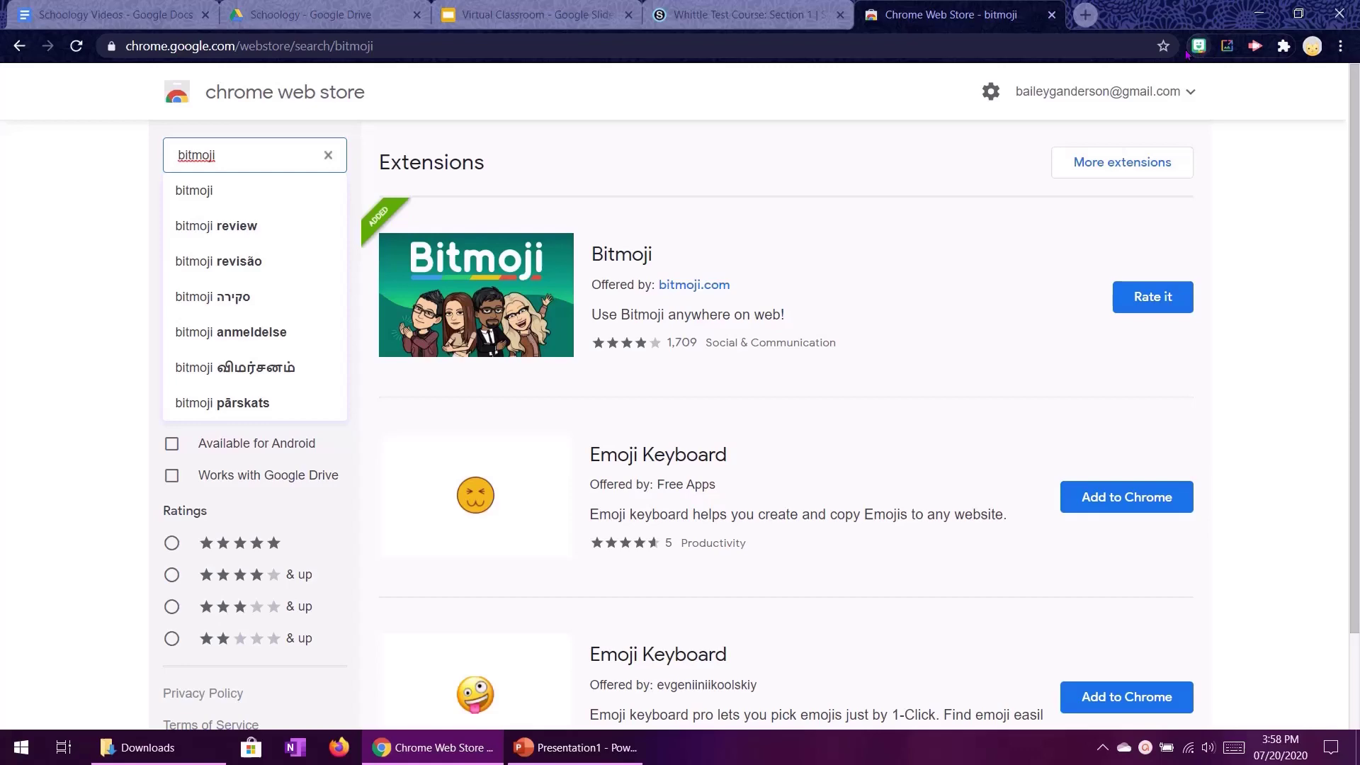
pyautogui.click(481, 13)
pyautogui.click(1241, 428)
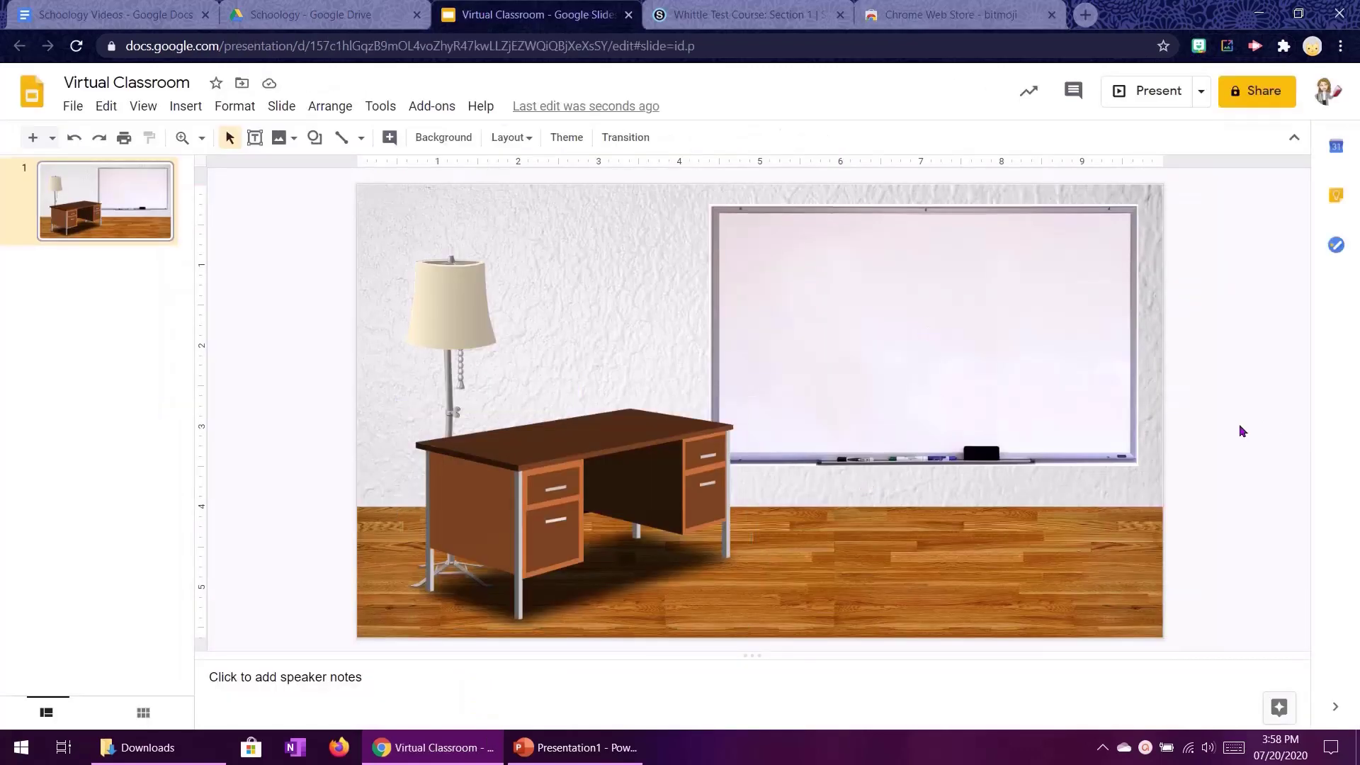
pyautogui.click(1199, 46)
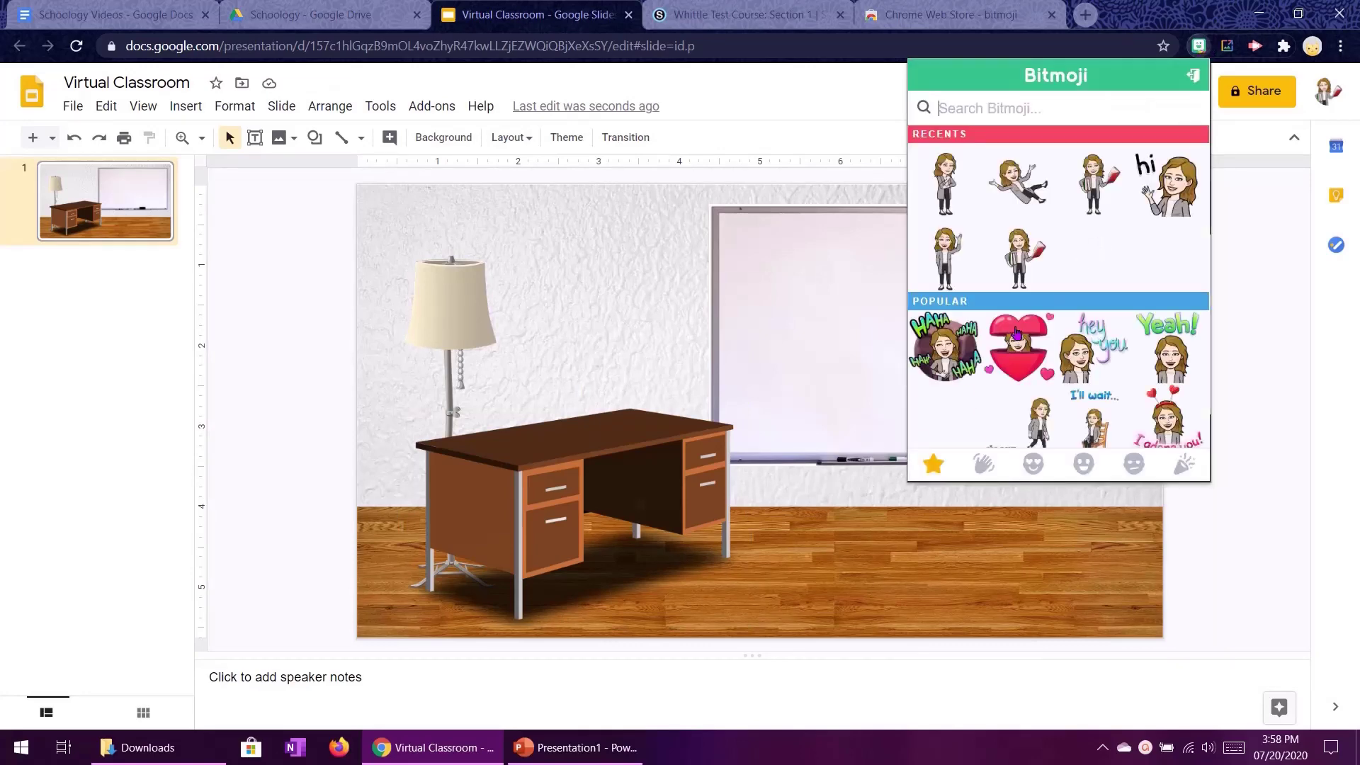
pyautogui.scroll(-5, 1068, 223)
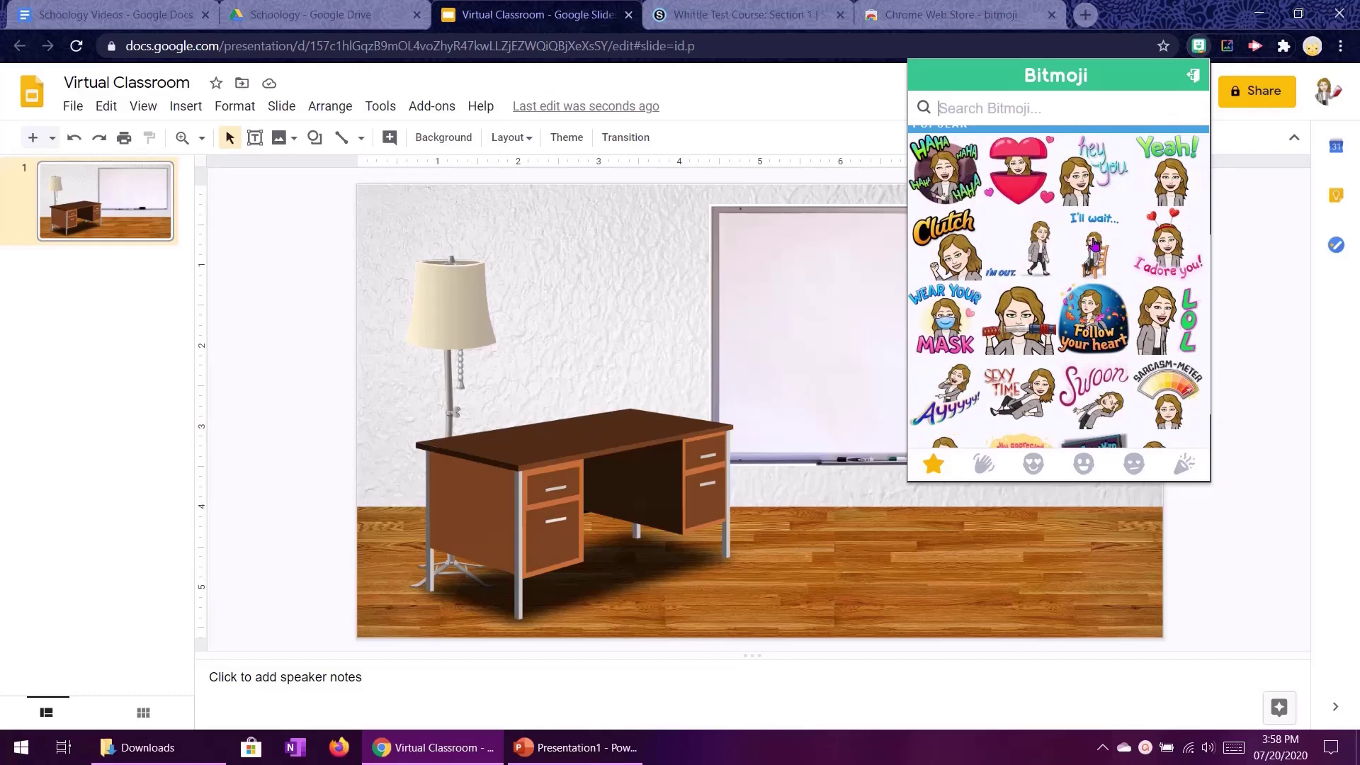
pyautogui.rightClick(1094, 244)
pyautogui.click(1140, 288)
pyautogui.click(875, 545)
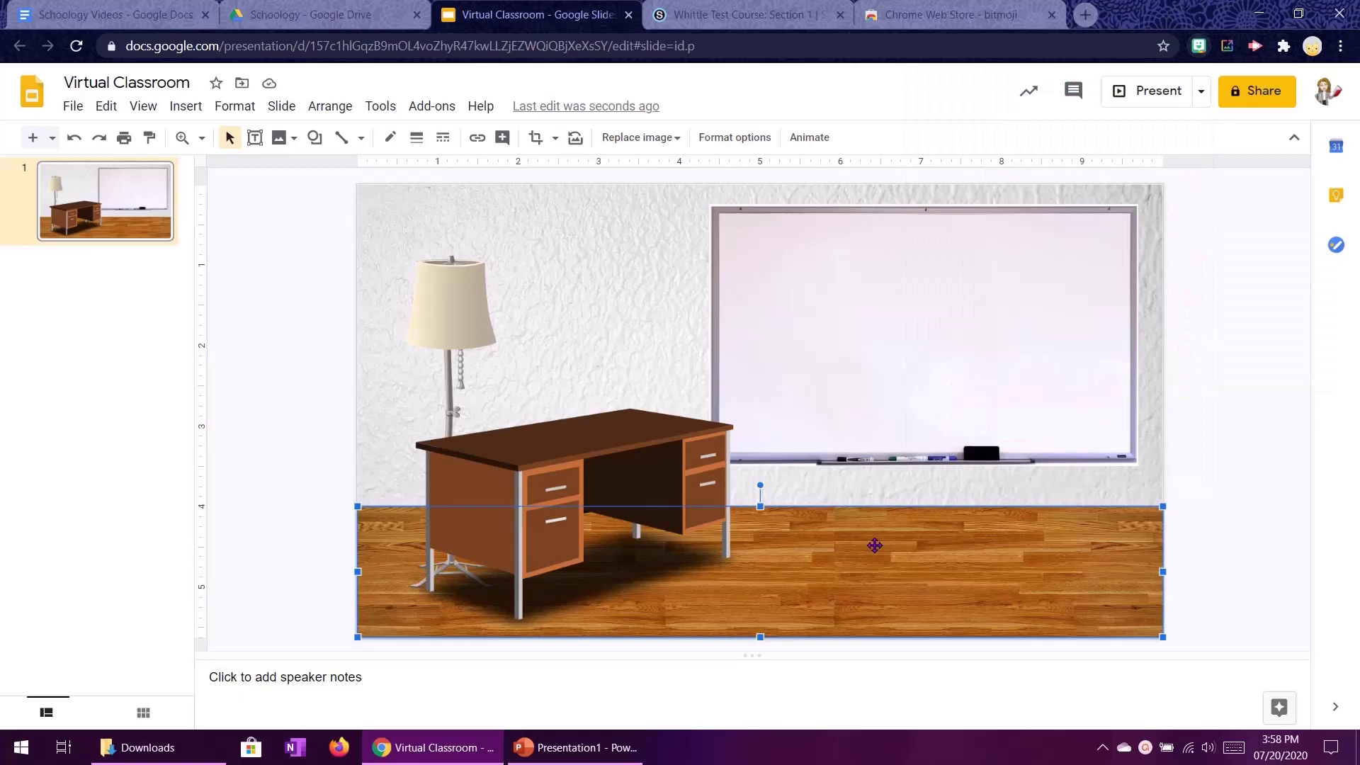
pyautogui.hotkey('ctrl', 'v')
pyautogui.moveTo(795, 474); pyautogui.dragTo(993, 492)
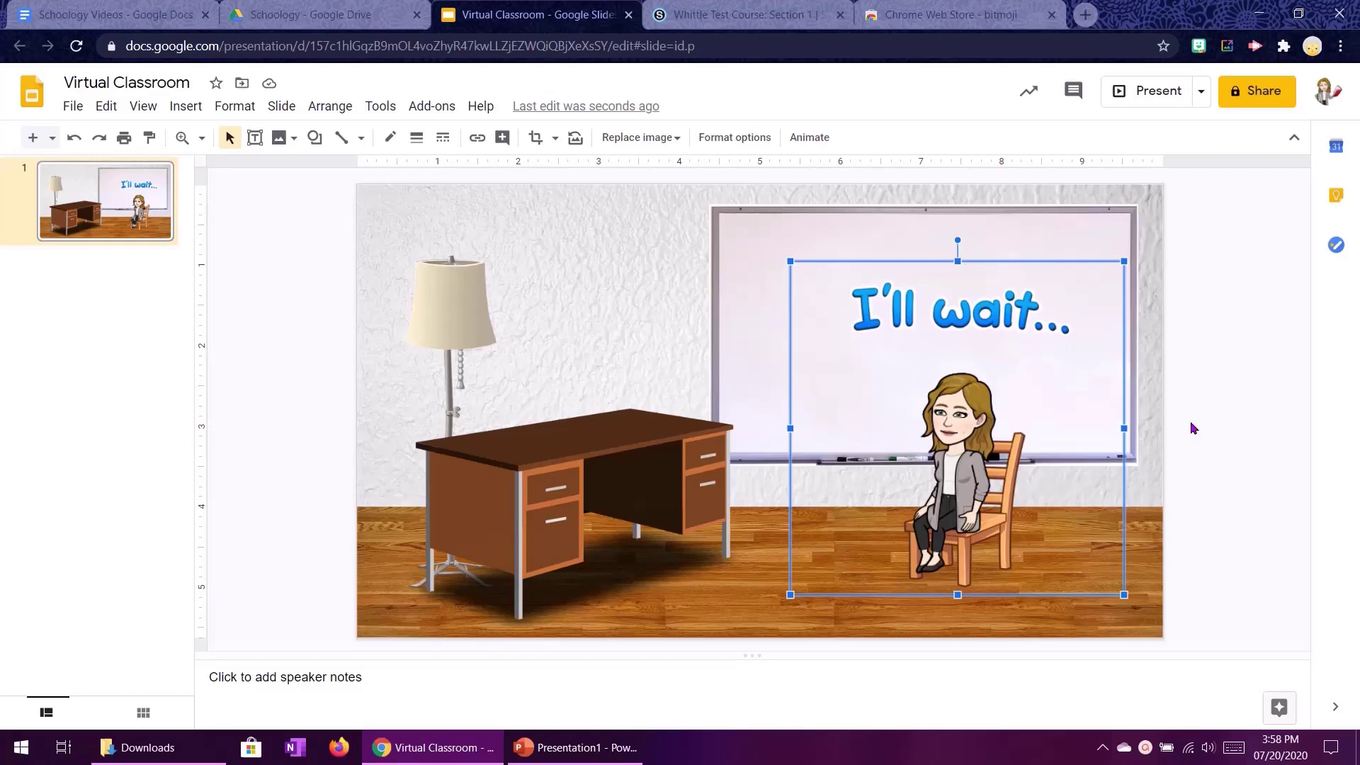
pyautogui.press('Delete')
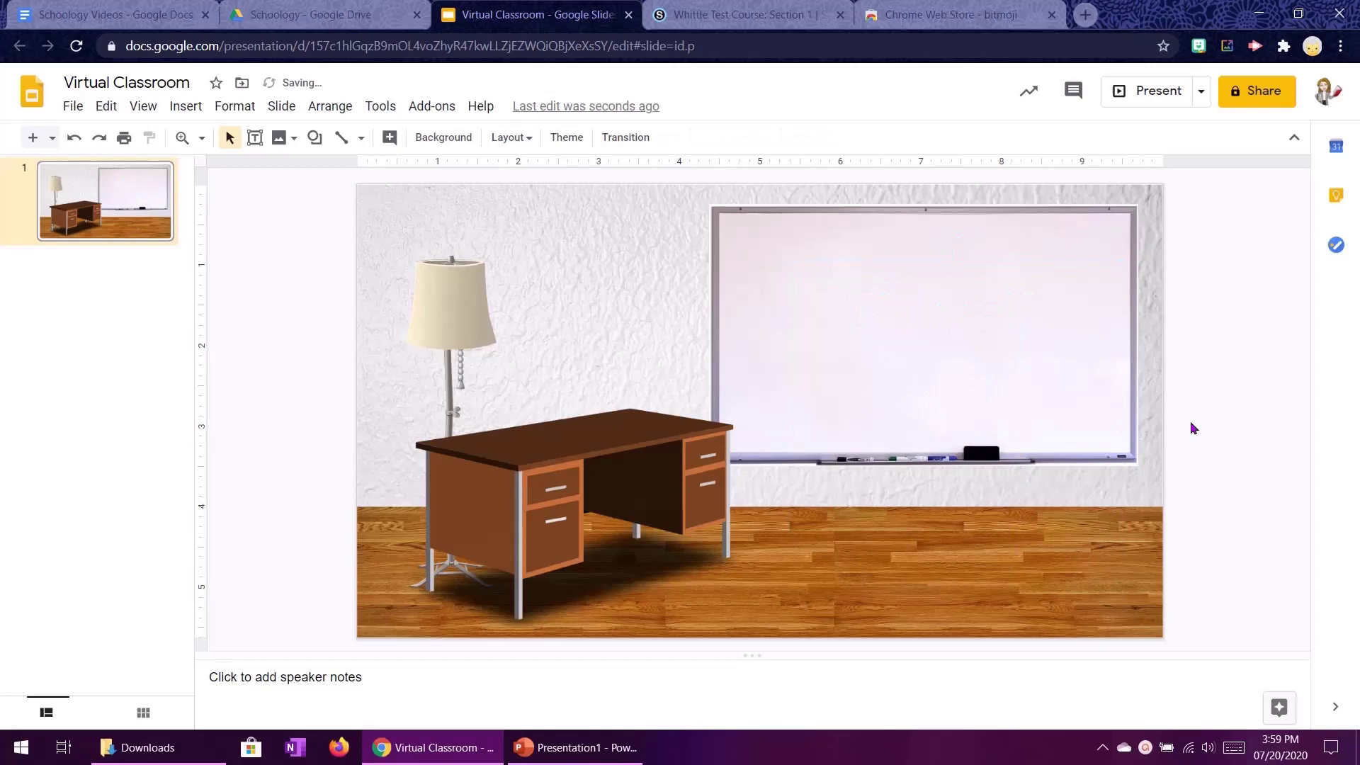
pyautogui.click(1198, 46)
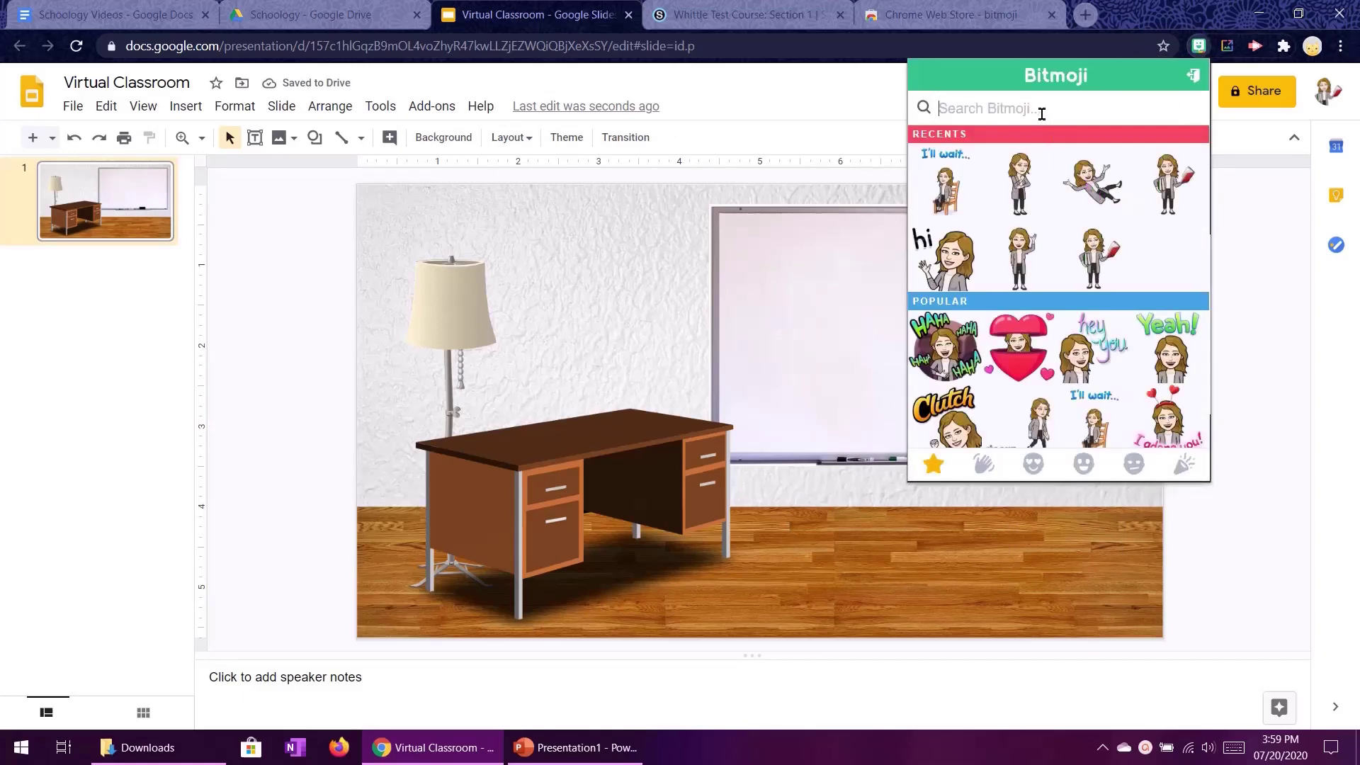
pyautogui.write('pose')
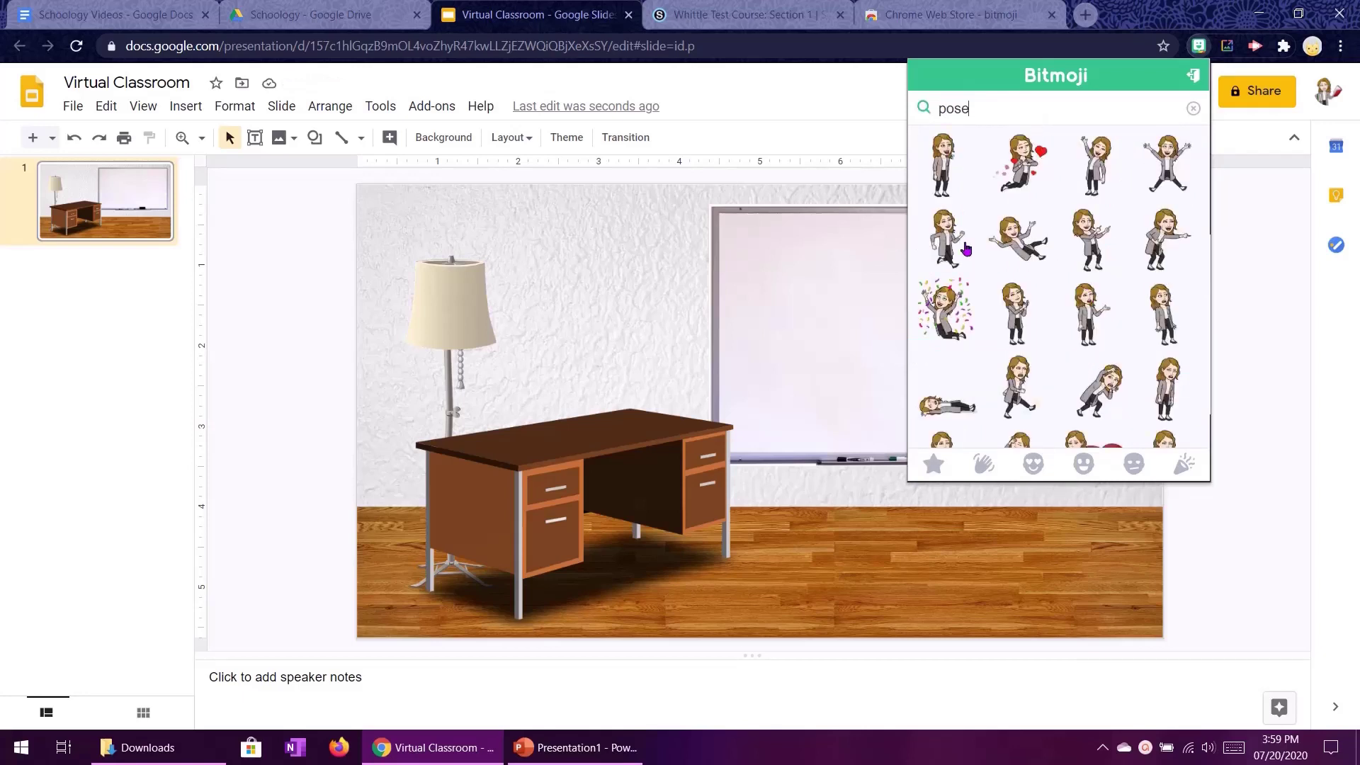
pyautogui.scroll(-1, 1075, 331)
pyautogui.scroll(-4, 1074, 331)
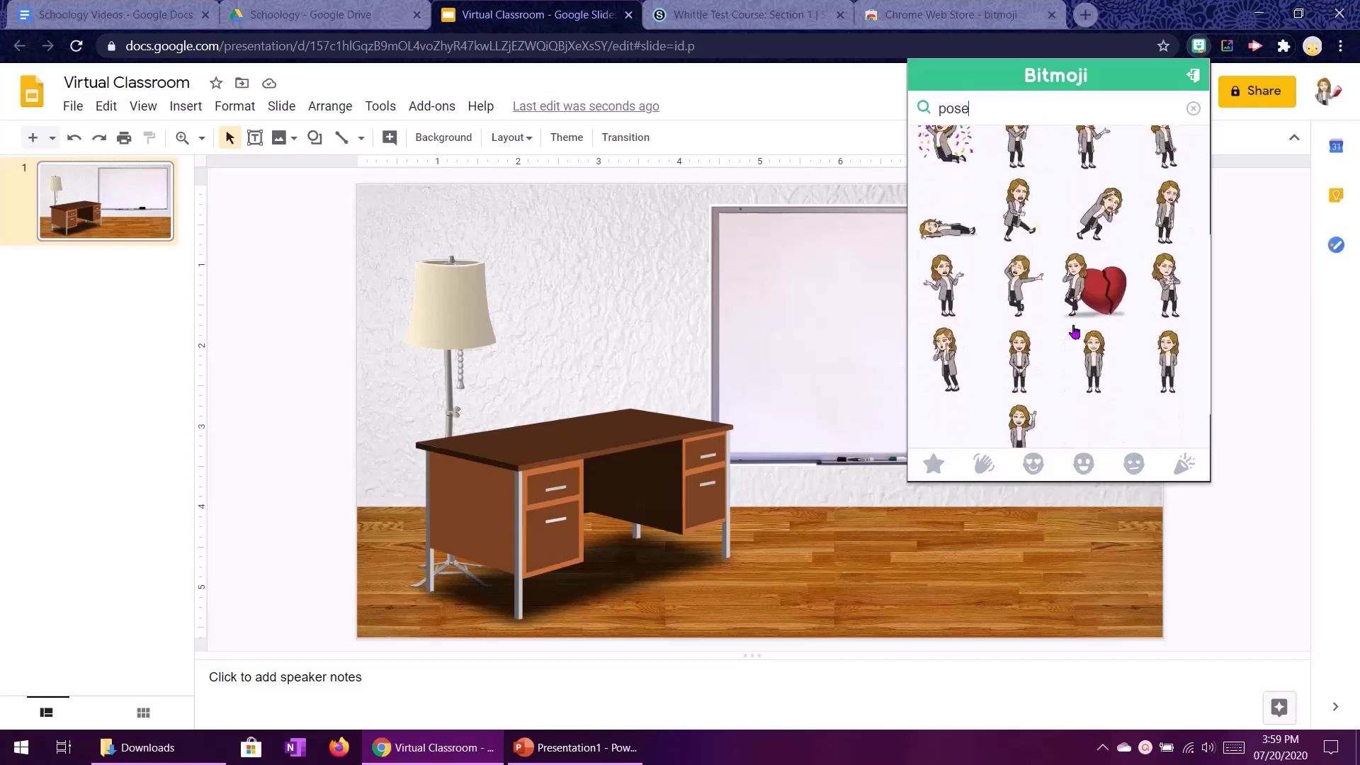
pyautogui.scroll(-1, 1094, 359)
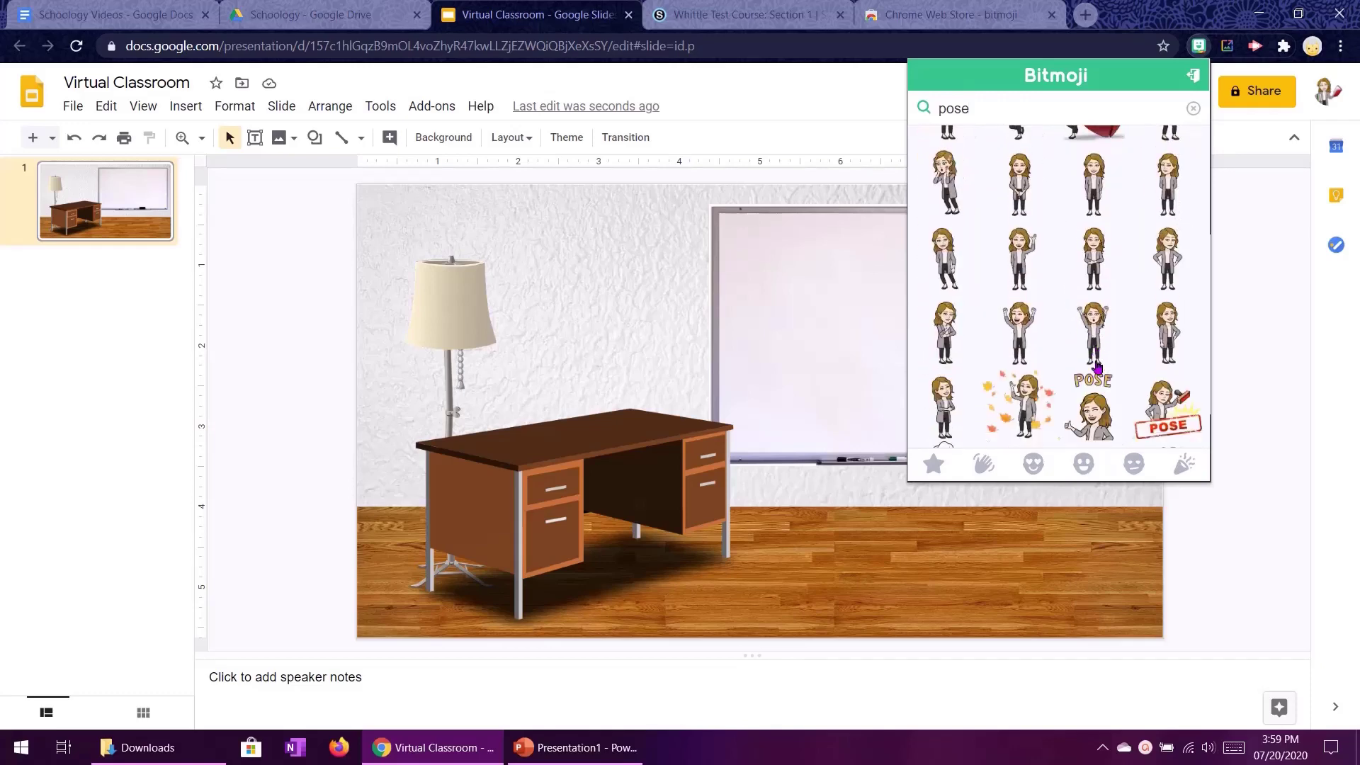
pyautogui.click(950, 328)
pyautogui.rightClick(947, 327)
pyautogui.click(1005, 377)
pyautogui.click(823, 505)
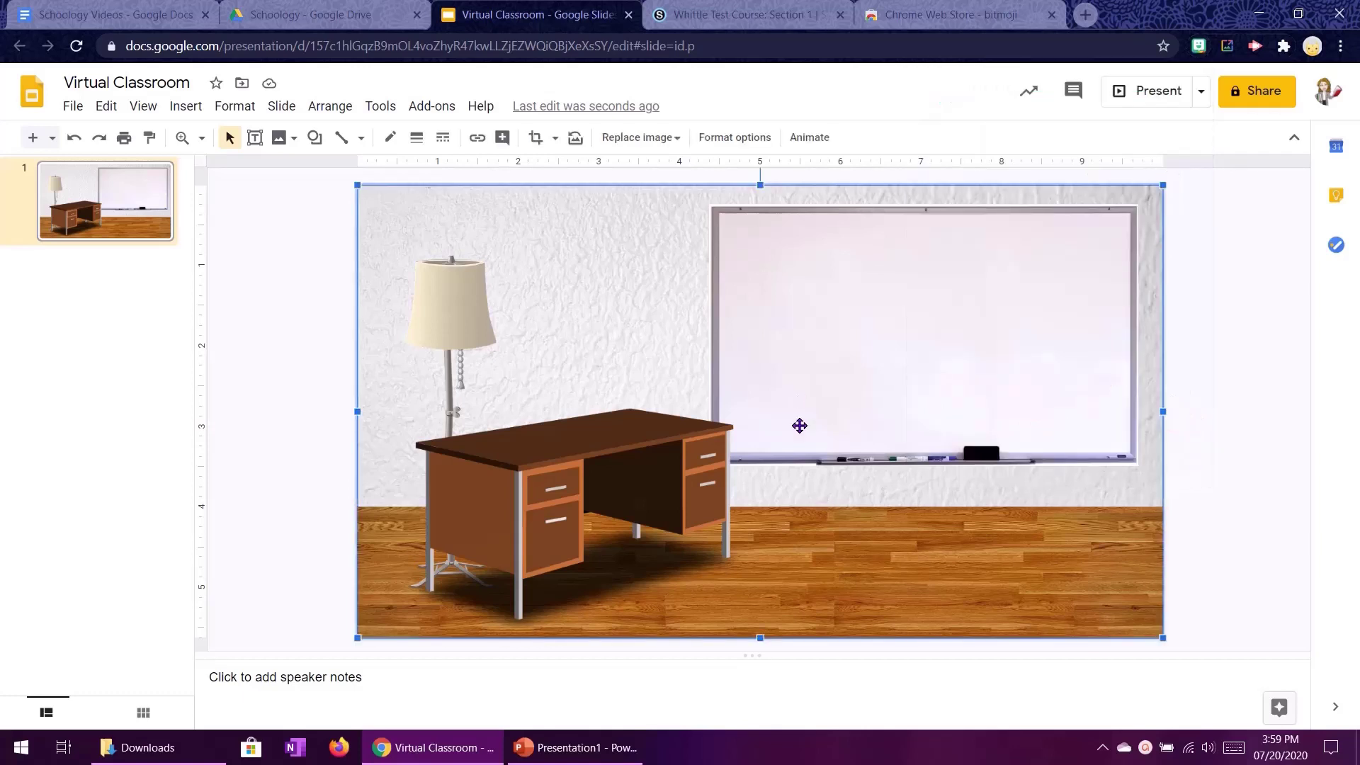
# Step: Paste the Bitmoji and crop the empty space off its left and right sides
pyautogui.hotkey('ctrl', 'v')
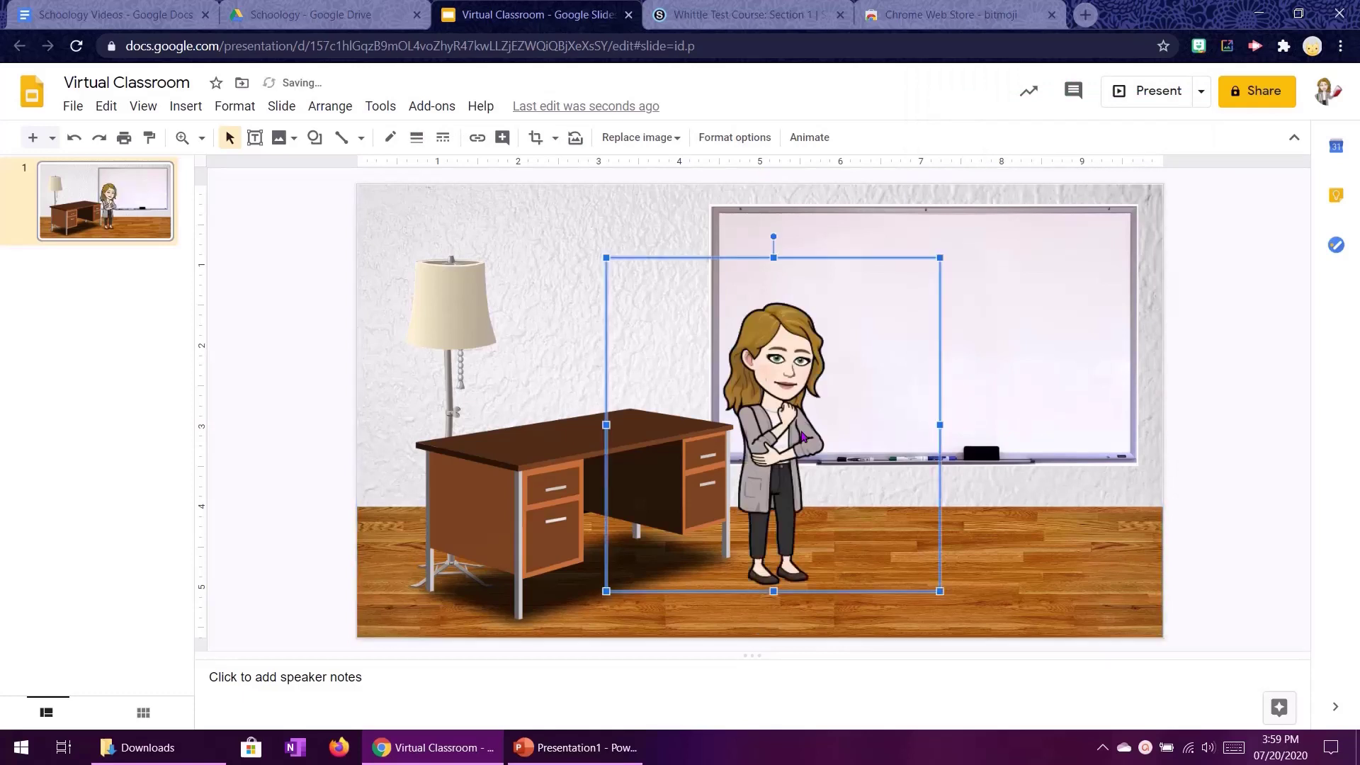
pyautogui.moveTo(793, 457); pyautogui.dragTo(759, 462)
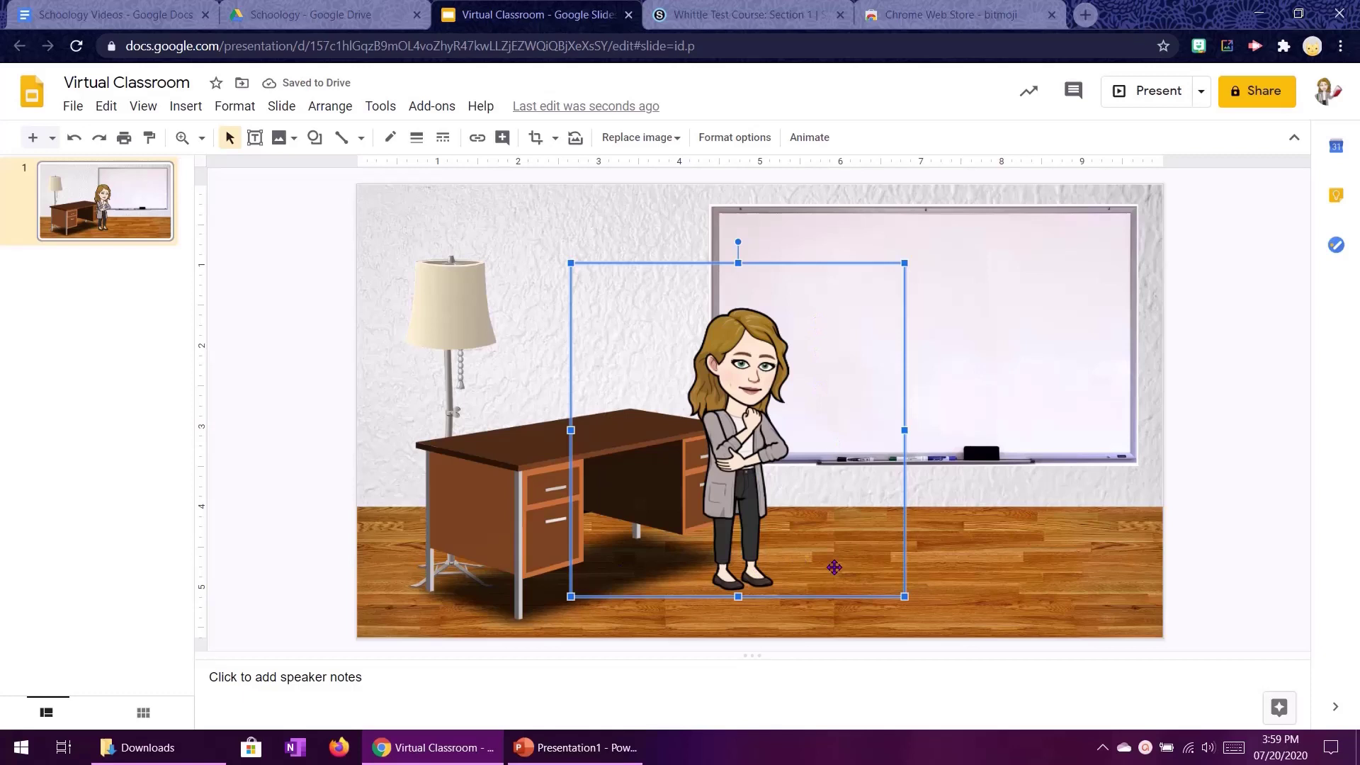
pyautogui.click(535, 137)
pyautogui.moveTo(571, 429); pyautogui.dragTo(665, 429)
pyautogui.hotkey('ctrl', 'z')
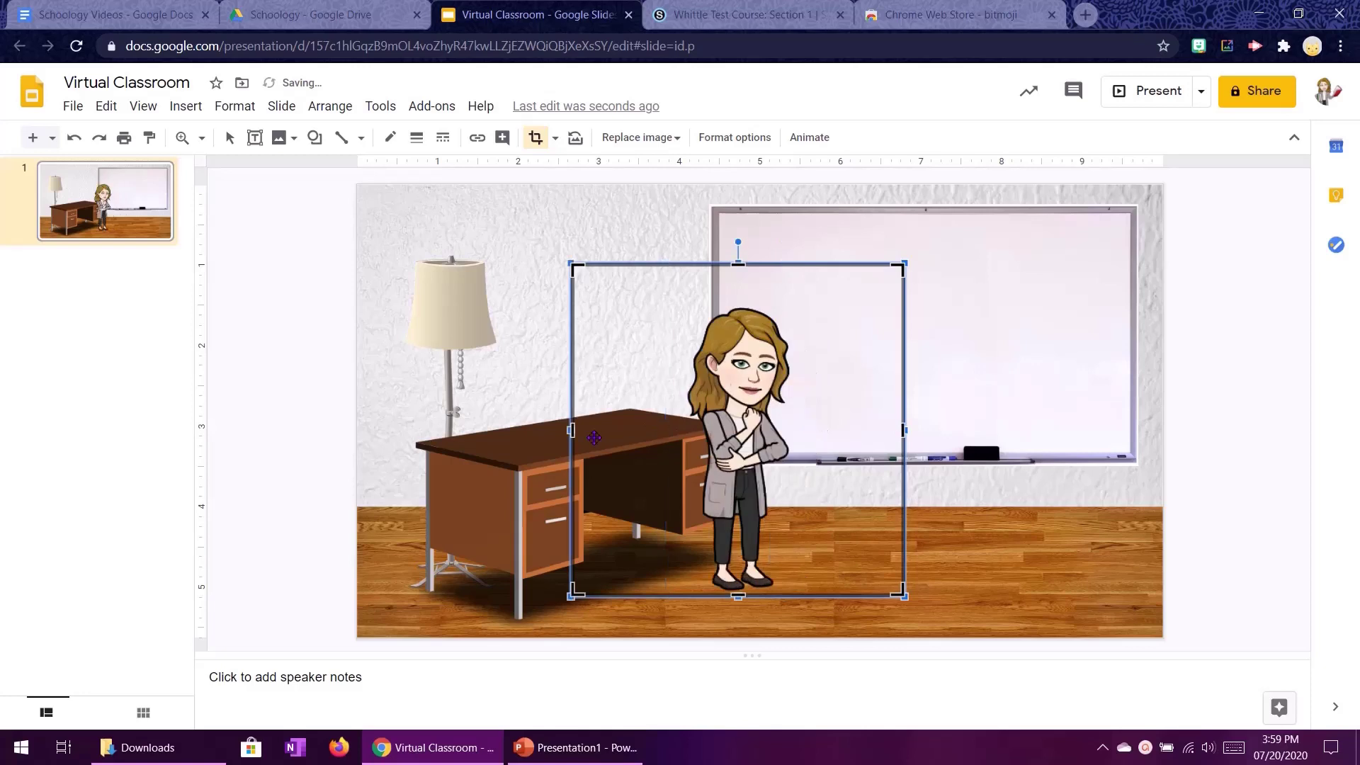
pyautogui.moveTo(573, 429); pyautogui.dragTo(663, 430)
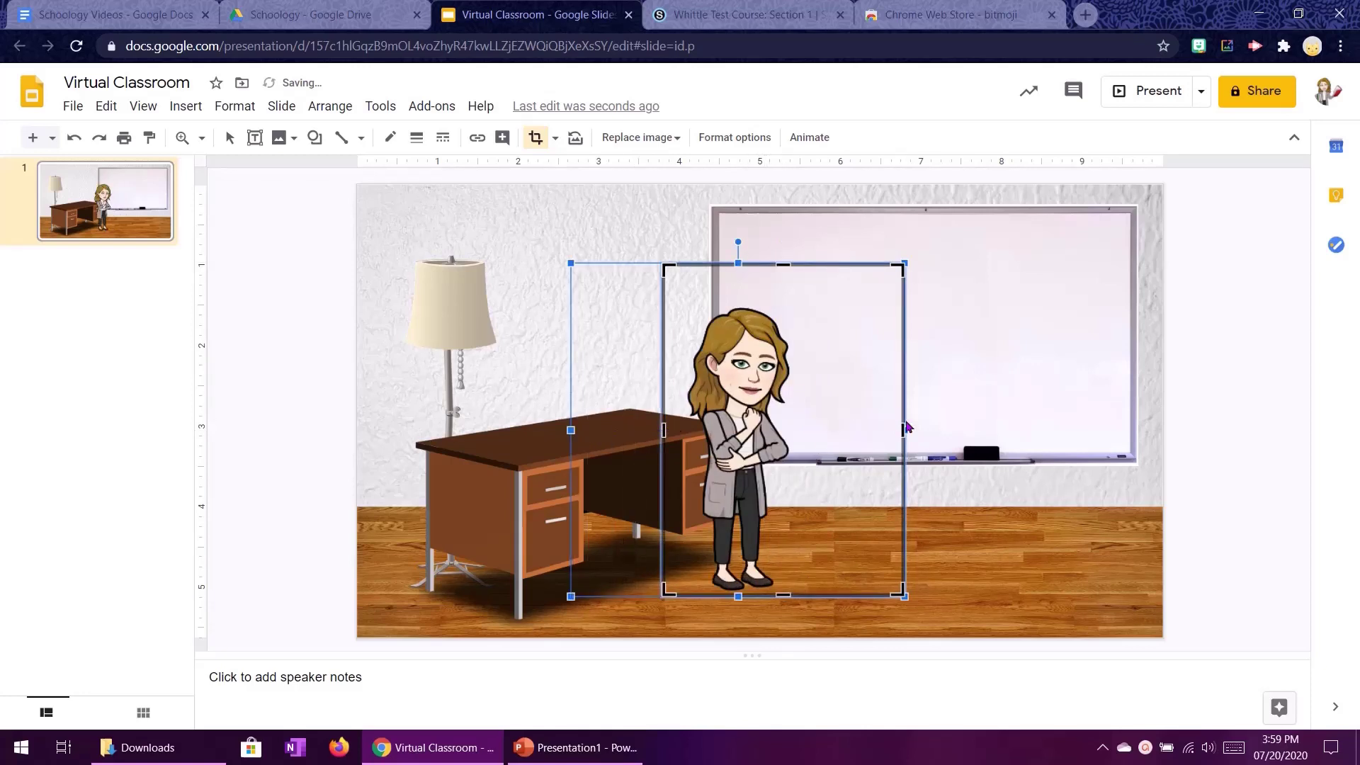
pyautogui.moveTo(901, 429); pyautogui.dragTo(812, 428)
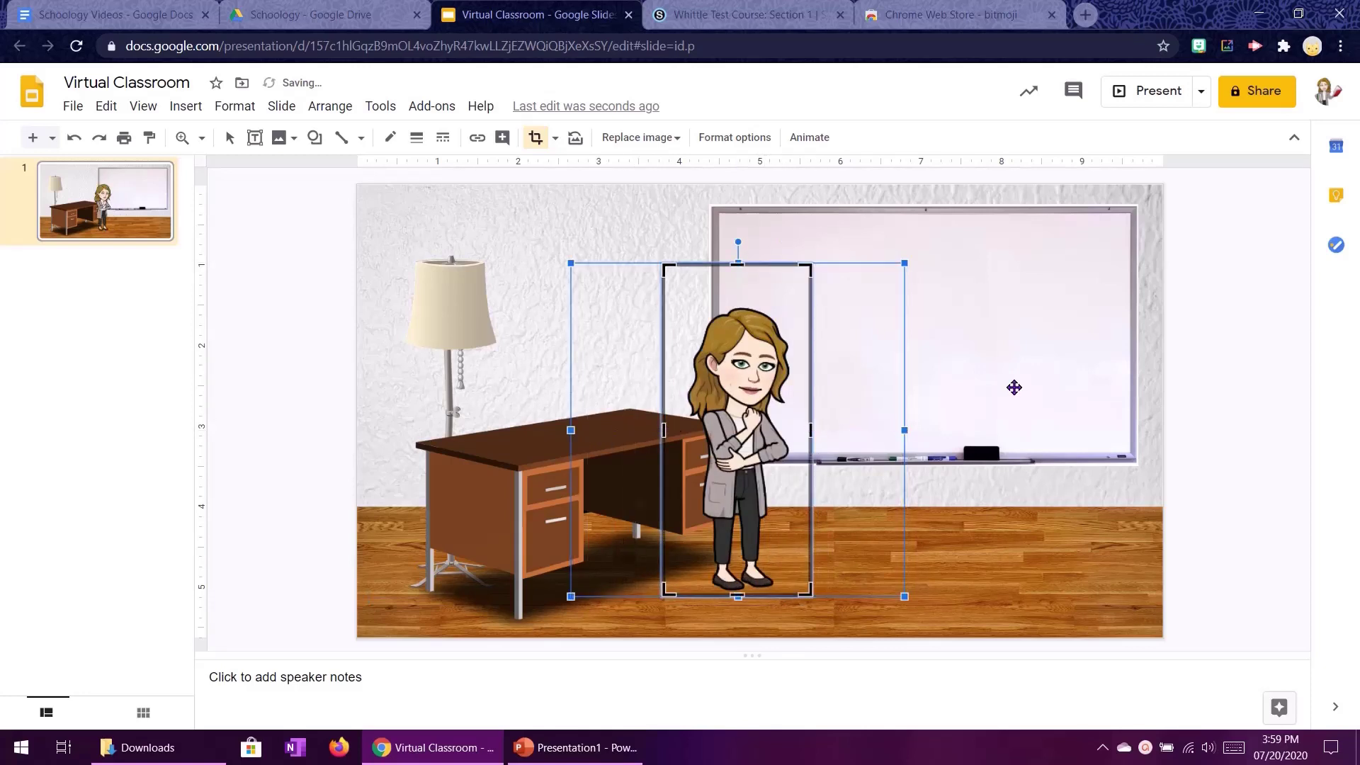
pyautogui.press('Return')
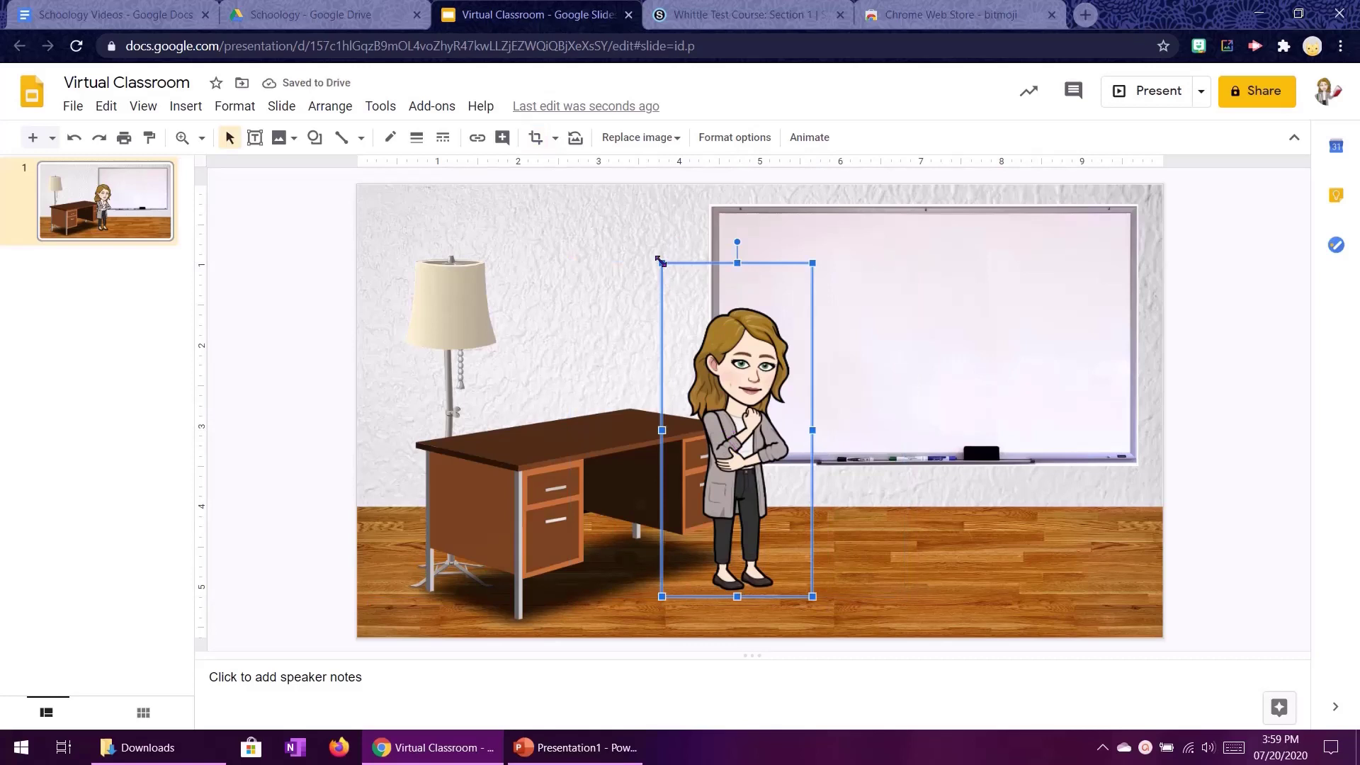
# Step: Enlarge the Bitmoji and position her in front of the desk beside the whiteboard
pyautogui.moveTo(661, 262); pyautogui.dragTo(629, 247)
pyautogui.moveTo(740, 425); pyautogui.dragTo(703, 450)
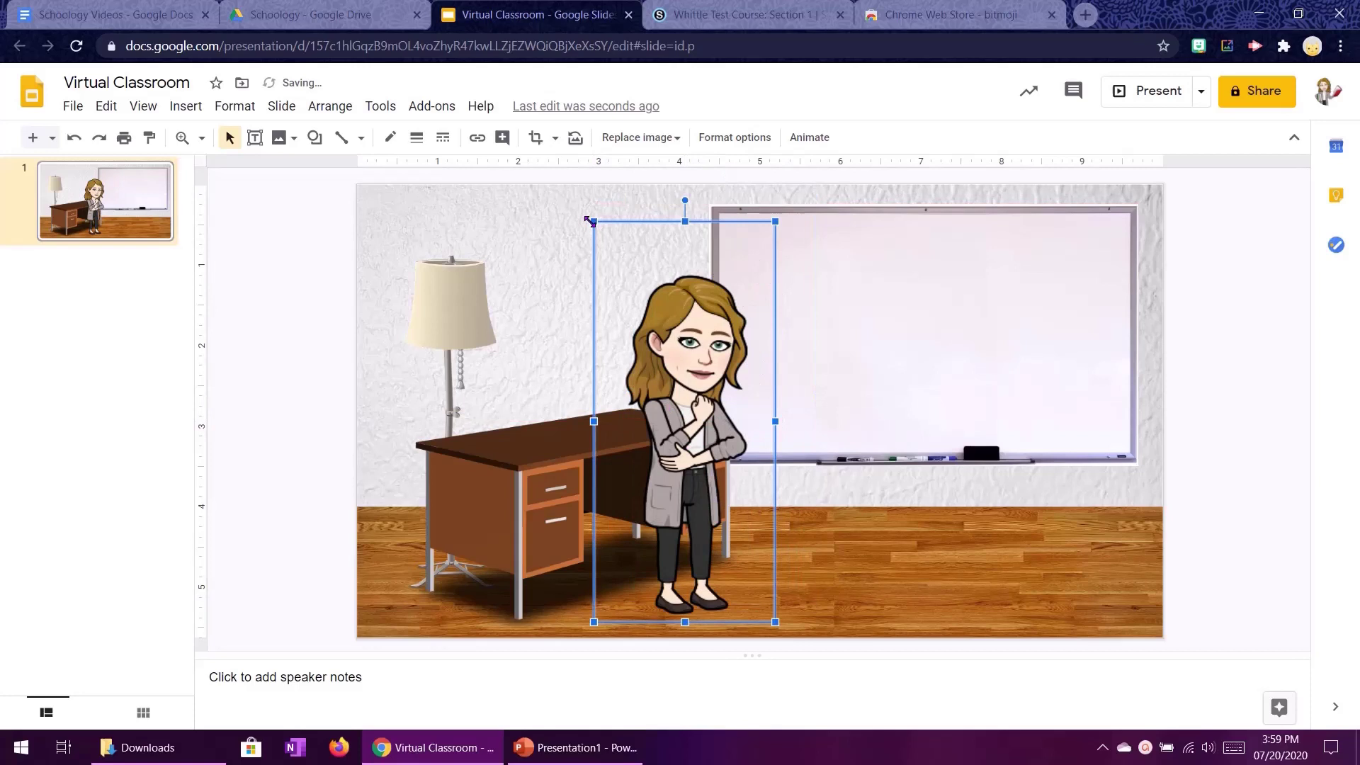
pyautogui.moveTo(590, 221); pyautogui.dragTo(601, 235)
pyautogui.moveTo(703, 408); pyautogui.dragTo(682, 391)
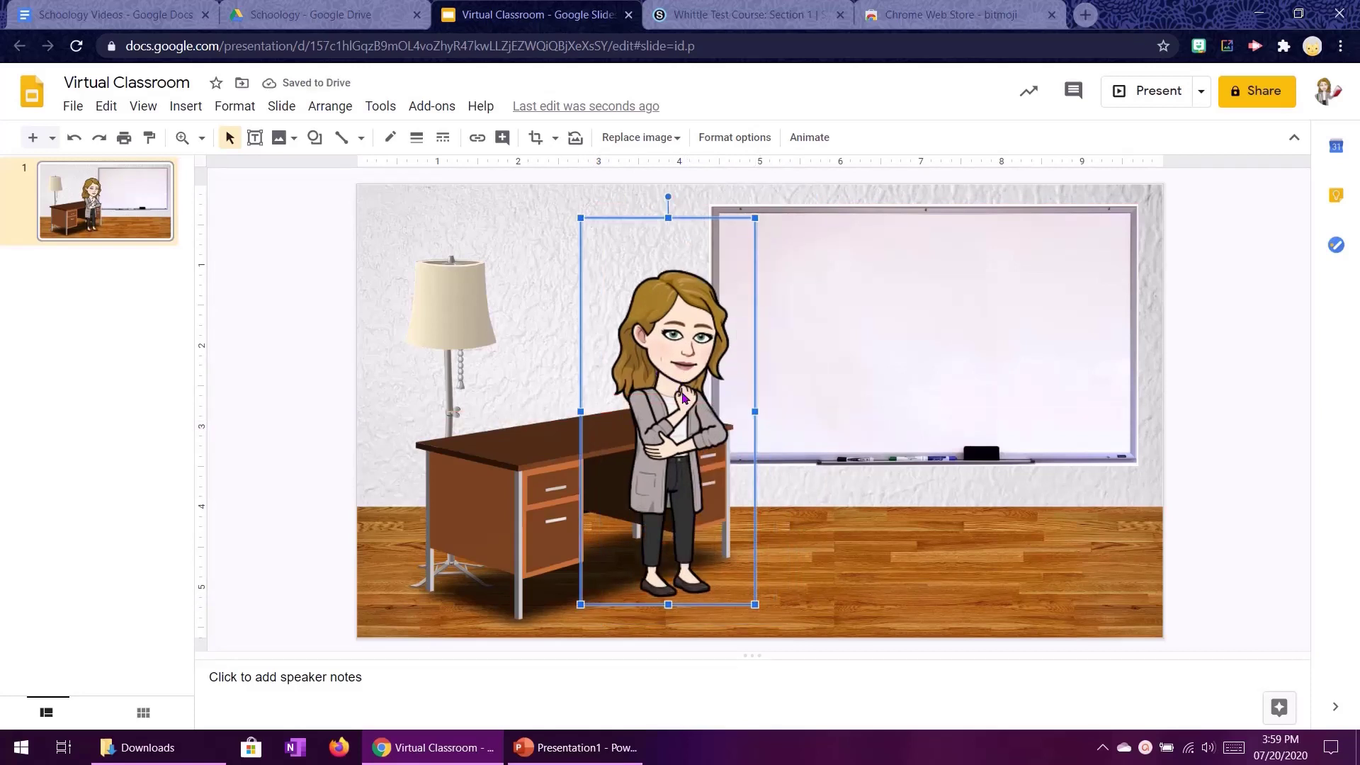
pyautogui.click(1282, 369)
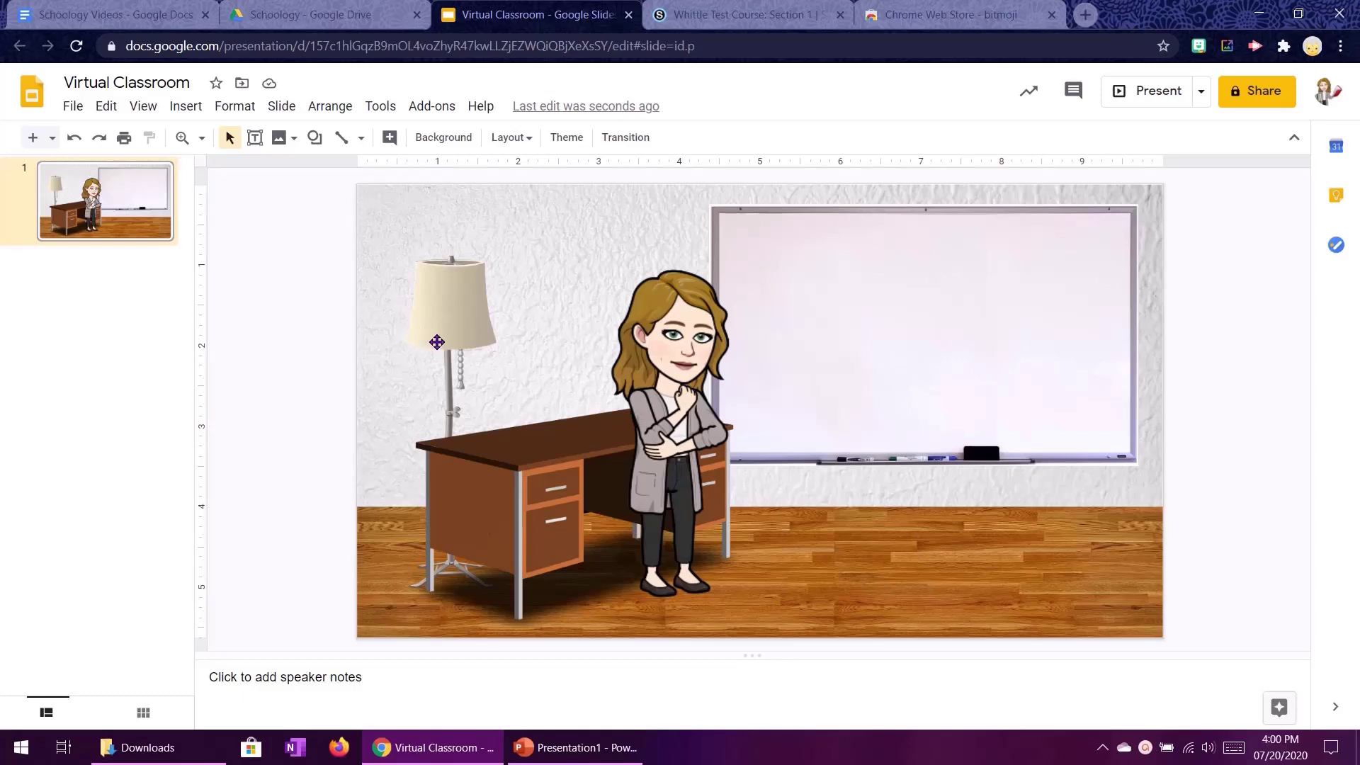
# Step: Draw a text box across the whiteboard reading 'Welcome to 6th Grade' and select all its text
pyautogui.click(255, 137)
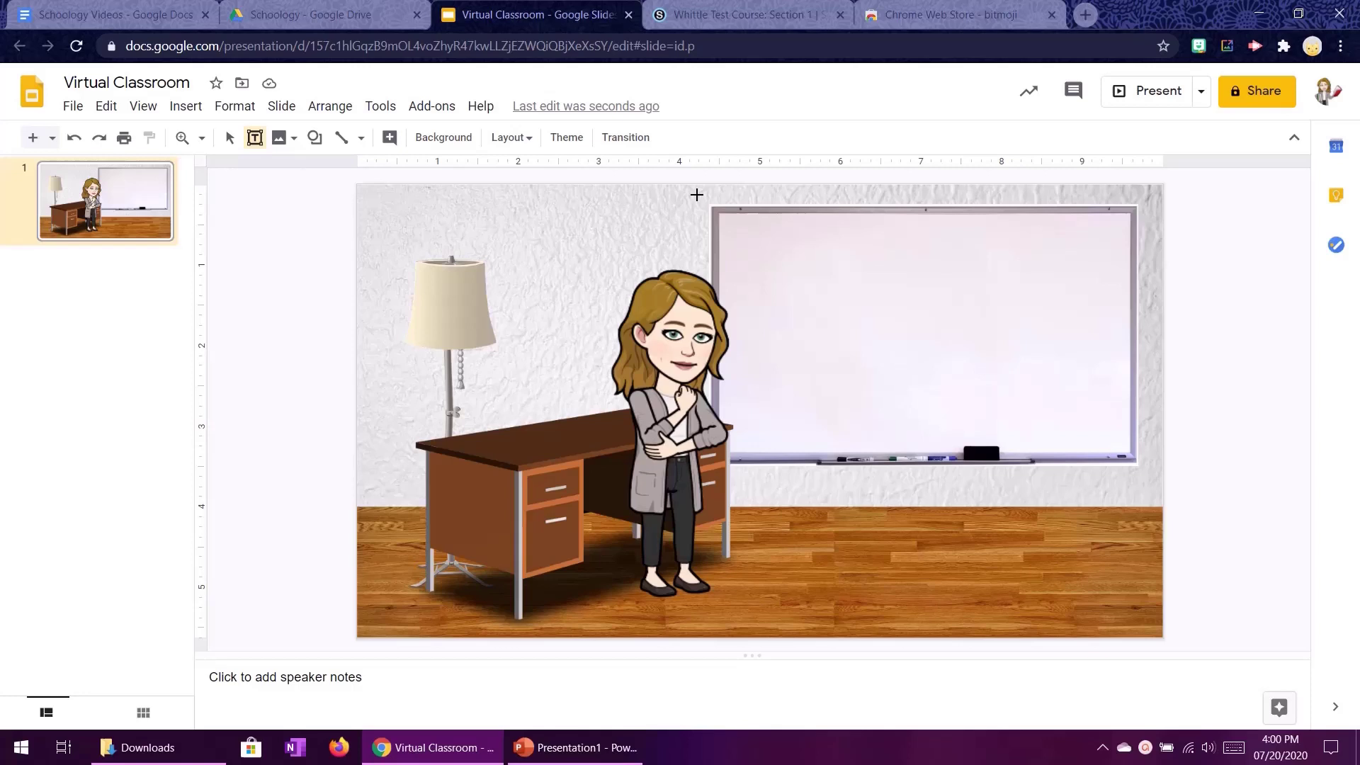
pyautogui.moveTo(726, 219); pyautogui.dragTo(1110, 440)
pyautogui.write('Welcome to')
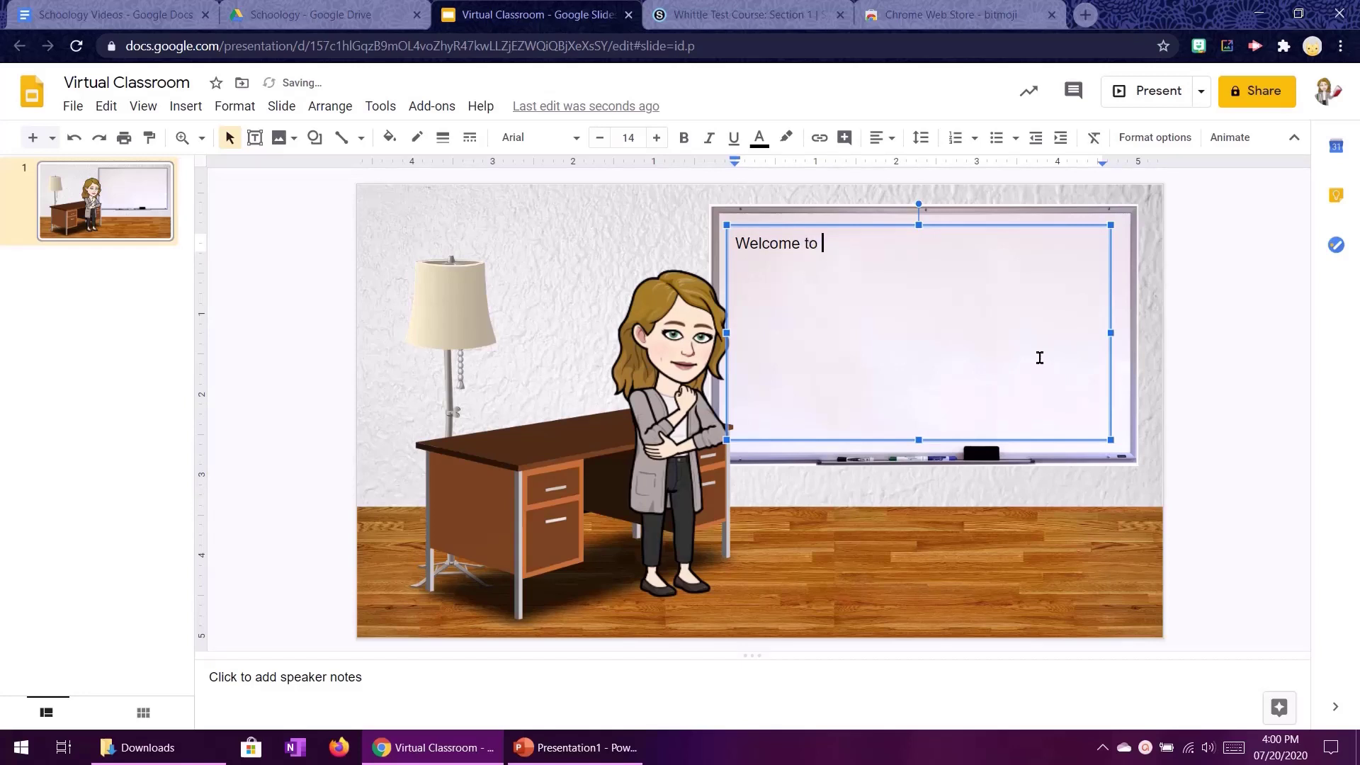
pyautogui.write(' 6th Grade!')
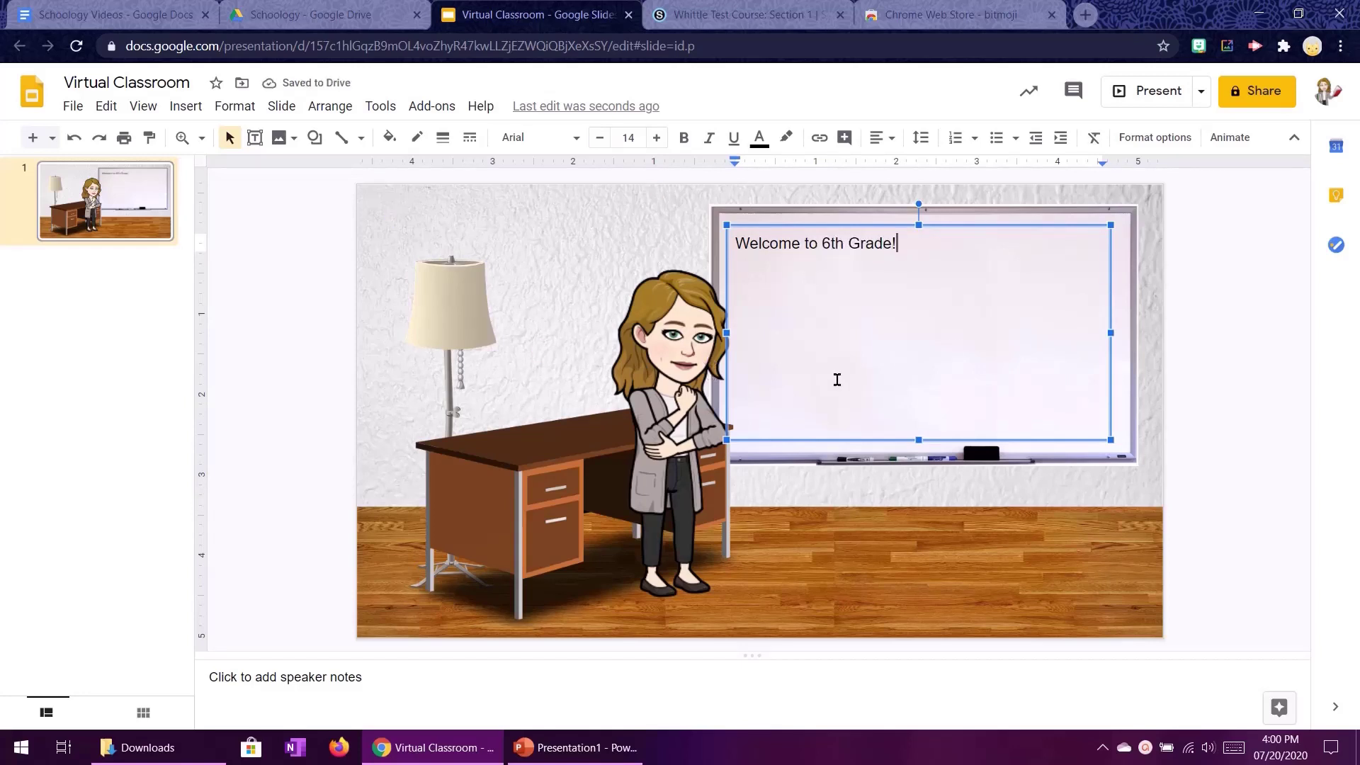
pyautogui.hotkey('ctrl', 'a')
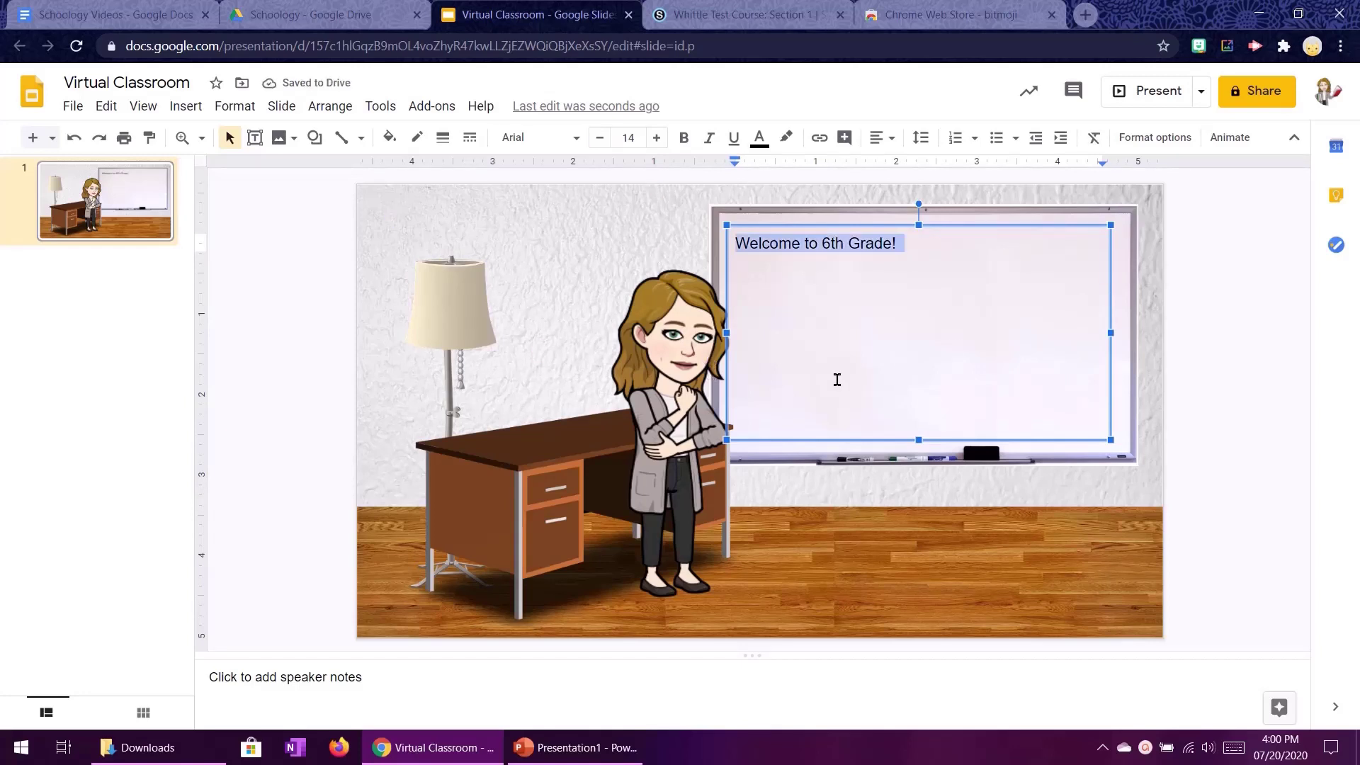
pyautogui.click(574, 145)
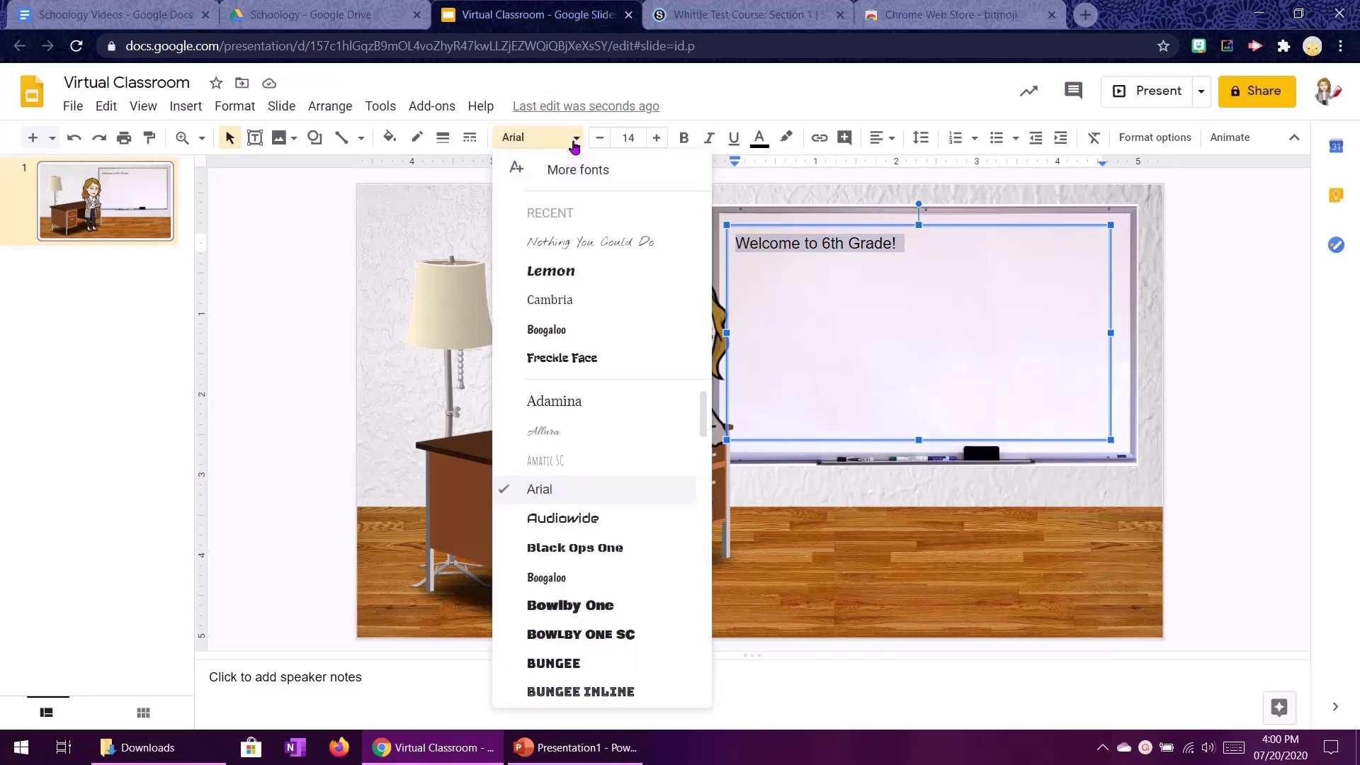
# Step: Apply the Nothing You Could Do font, then add Homemade Apple from the Handwriting fonts library
pyautogui.click(590, 243)
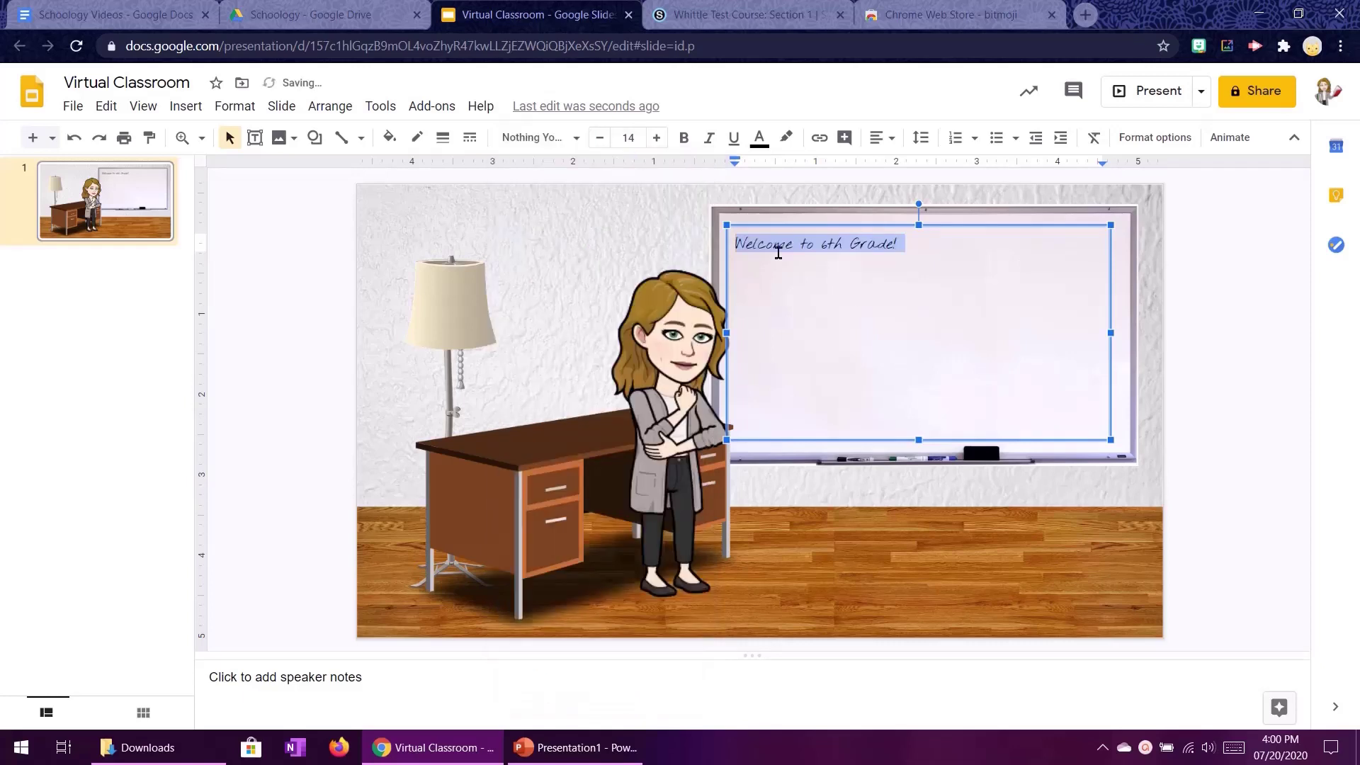
pyautogui.click(542, 137)
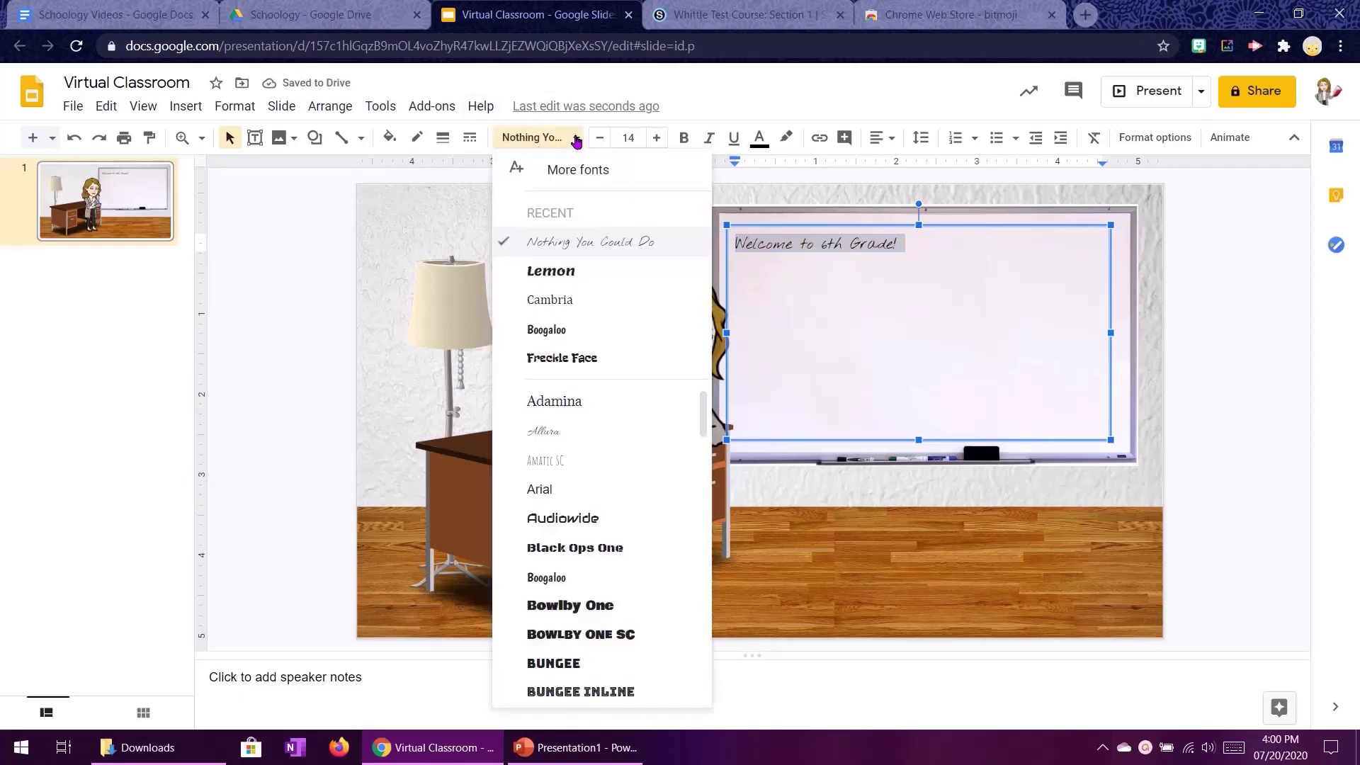
pyautogui.click(593, 177)
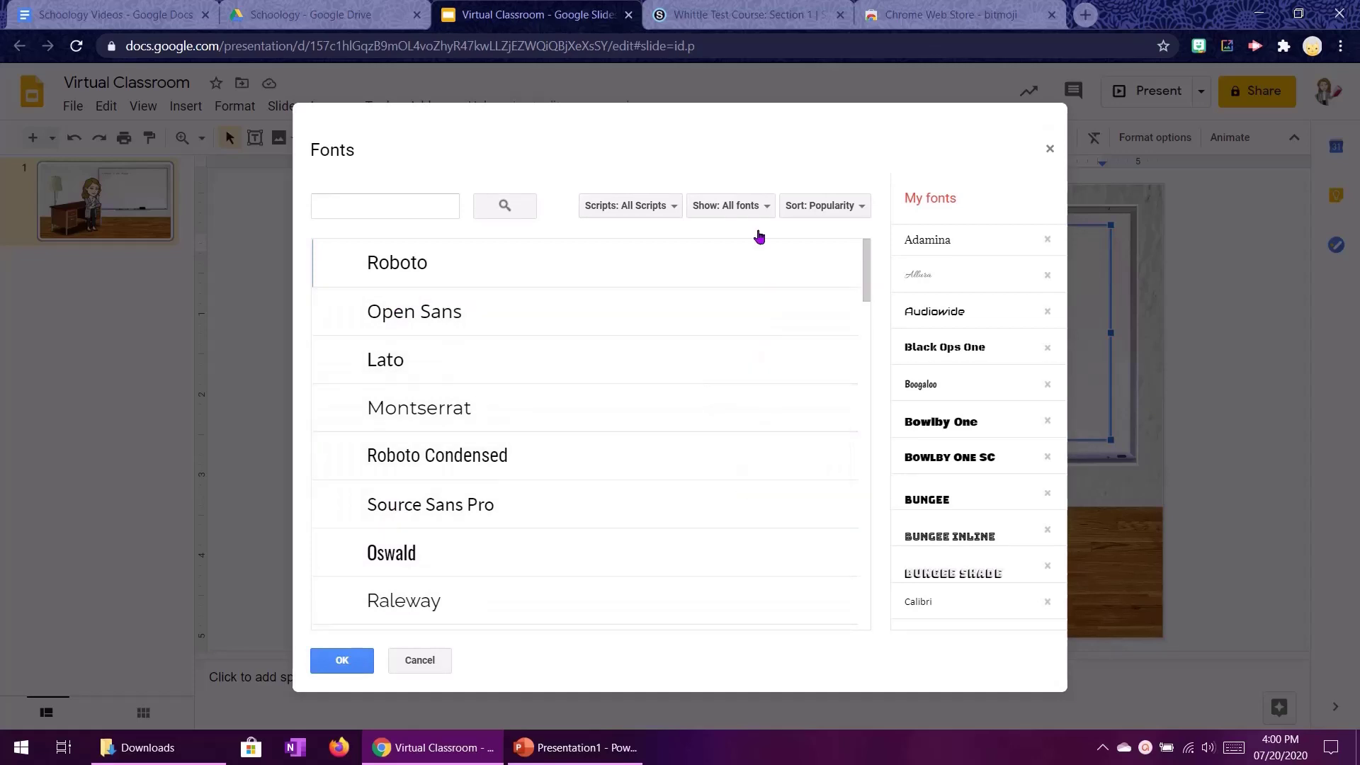
pyautogui.click(704, 207)
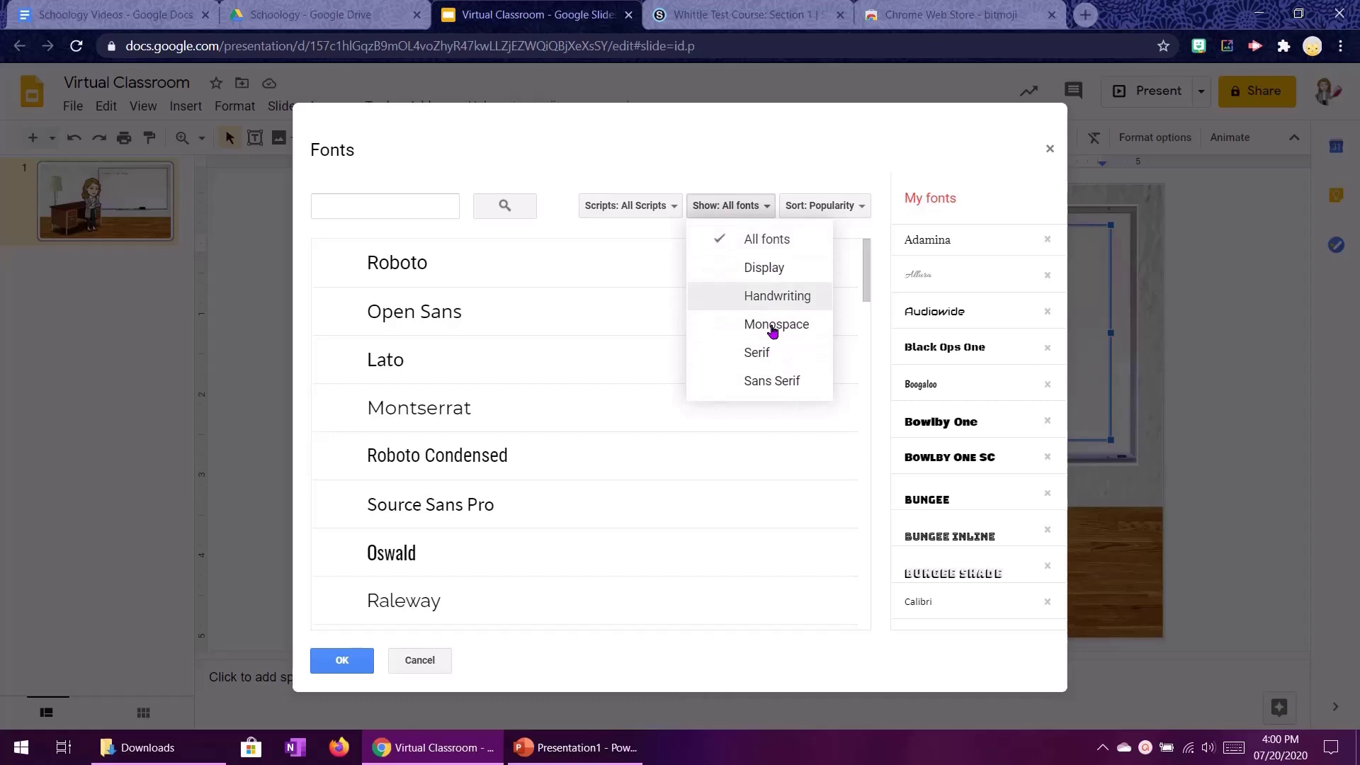
pyautogui.click(753, 296)
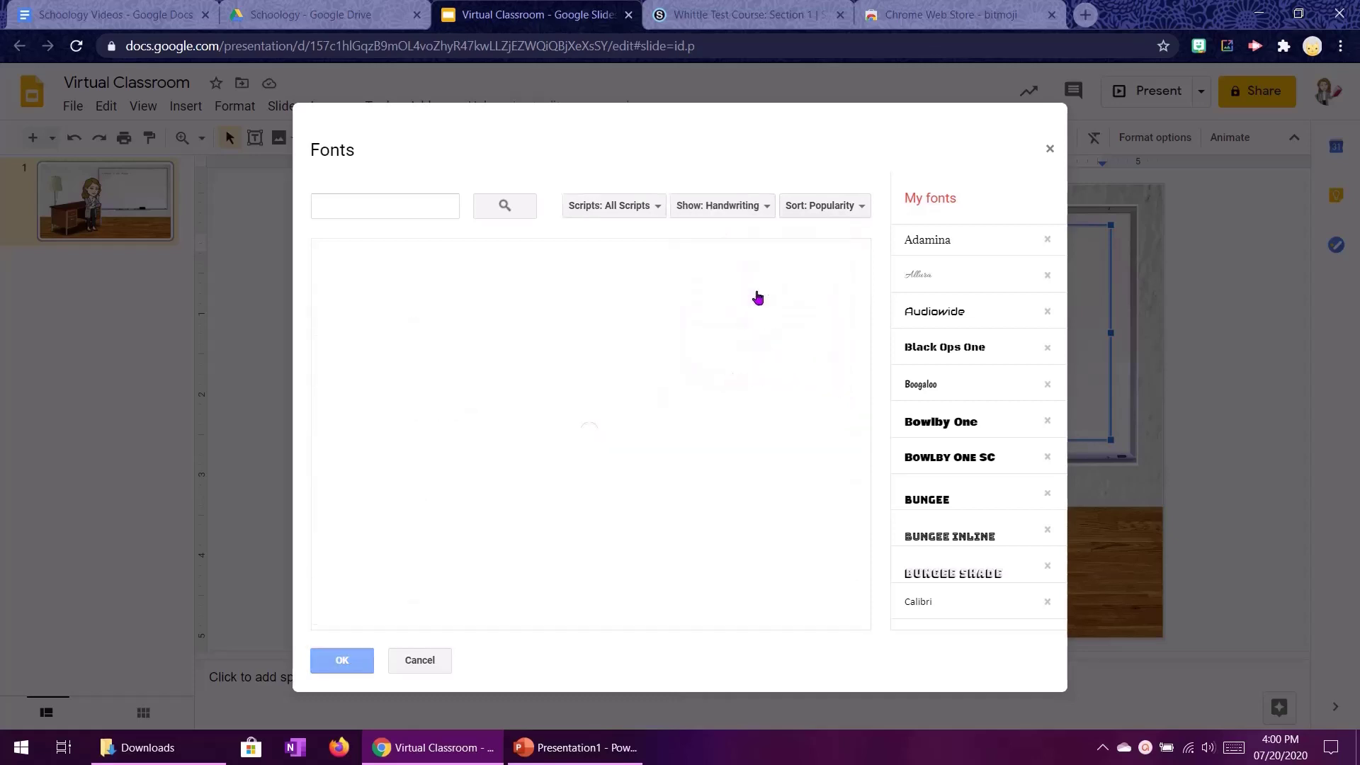
pyautogui.scroll(-7, 554, 296)
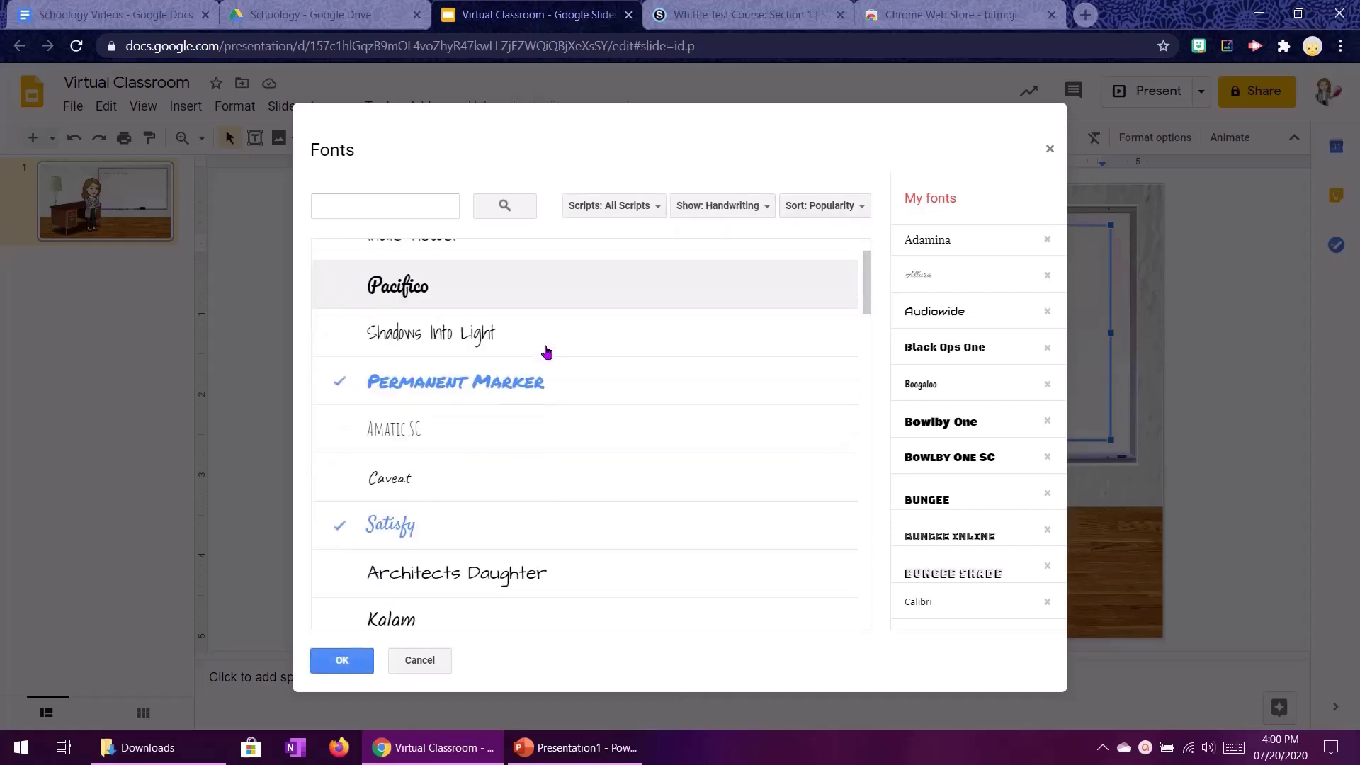
pyautogui.scroll(-7, 524, 397)
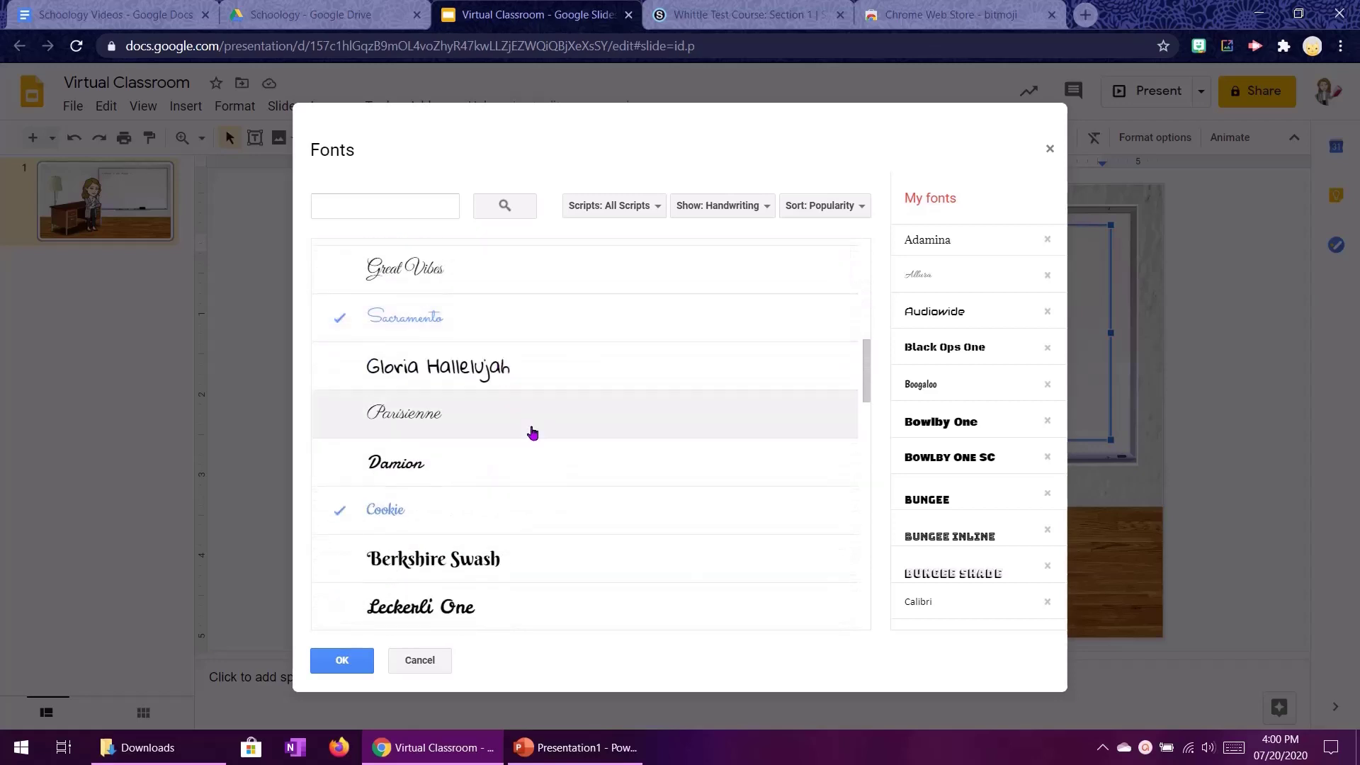
pyautogui.click(536, 443)
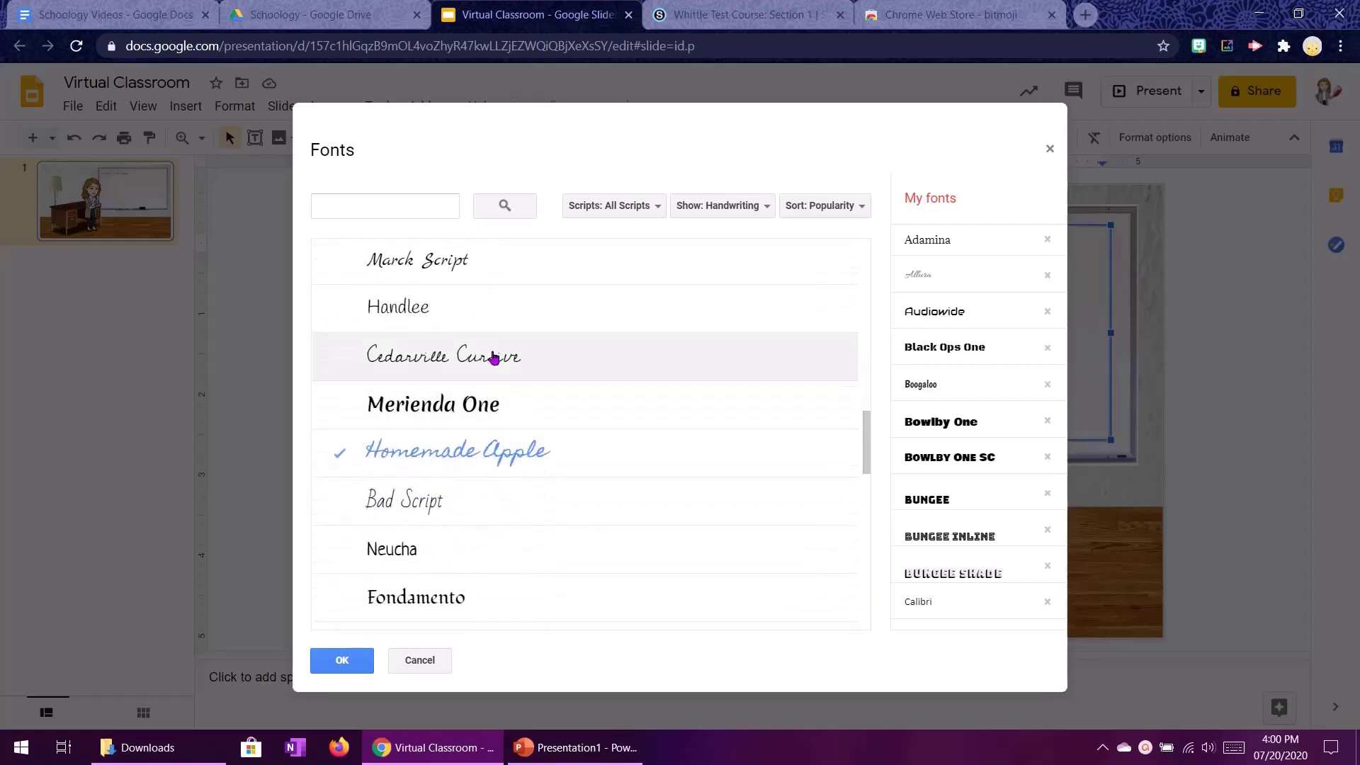
pyautogui.click(435, 661)
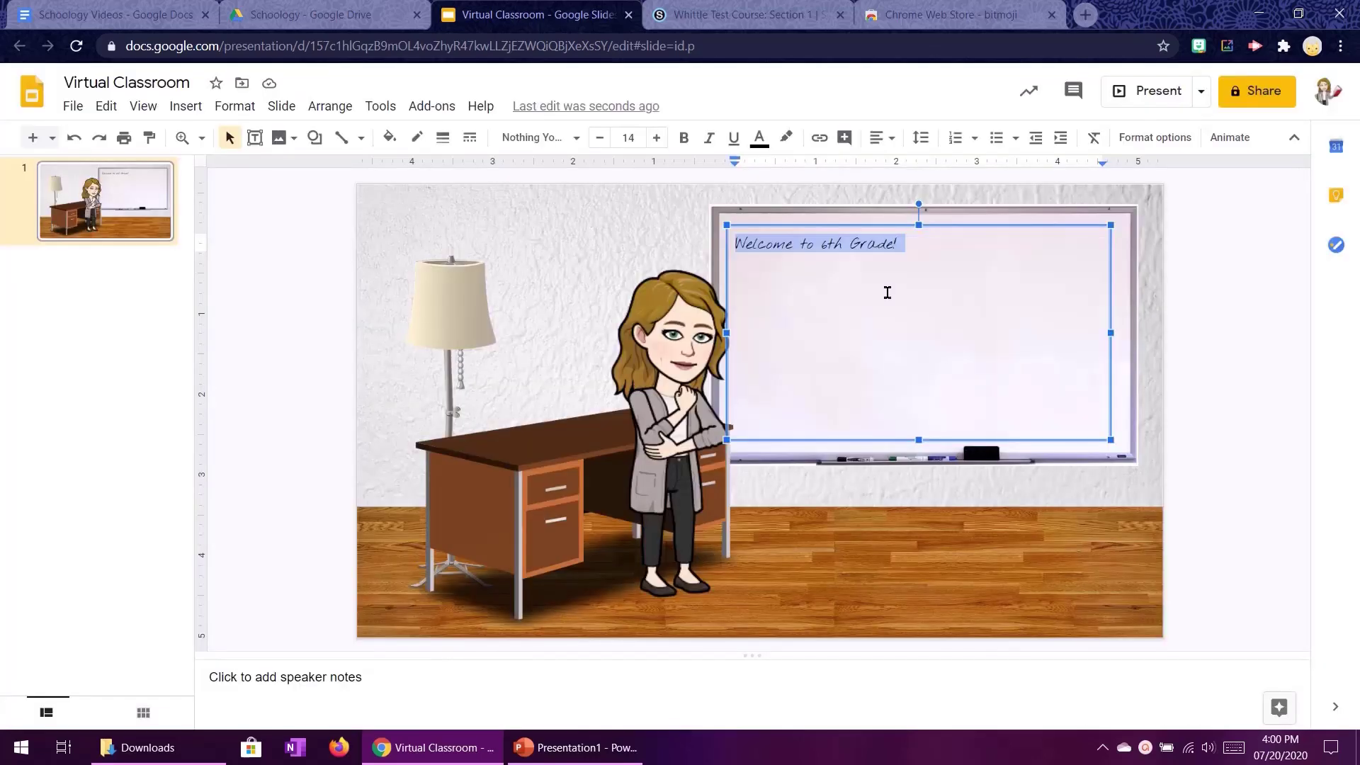
# Step: Make the greeting bold at font size 48
pyautogui.click(678, 147)
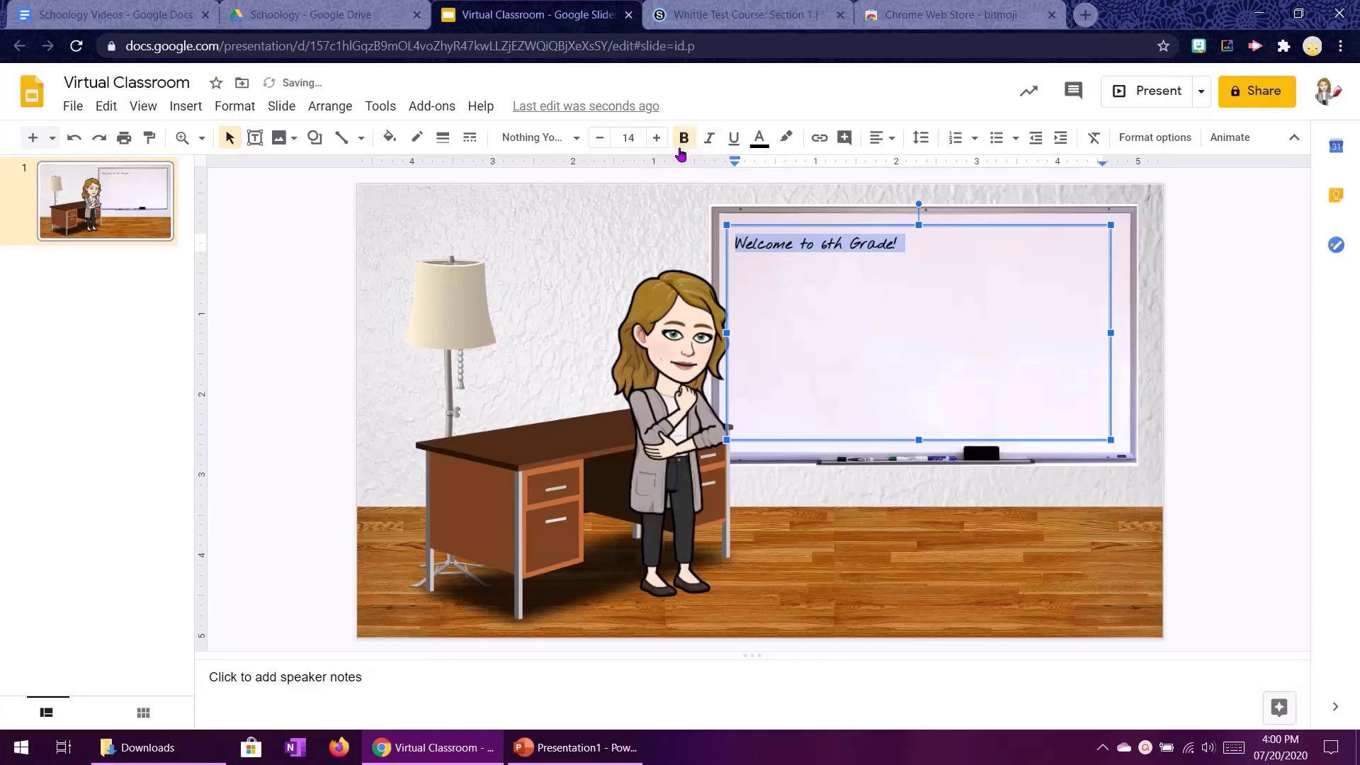
pyautogui.click(630, 136)
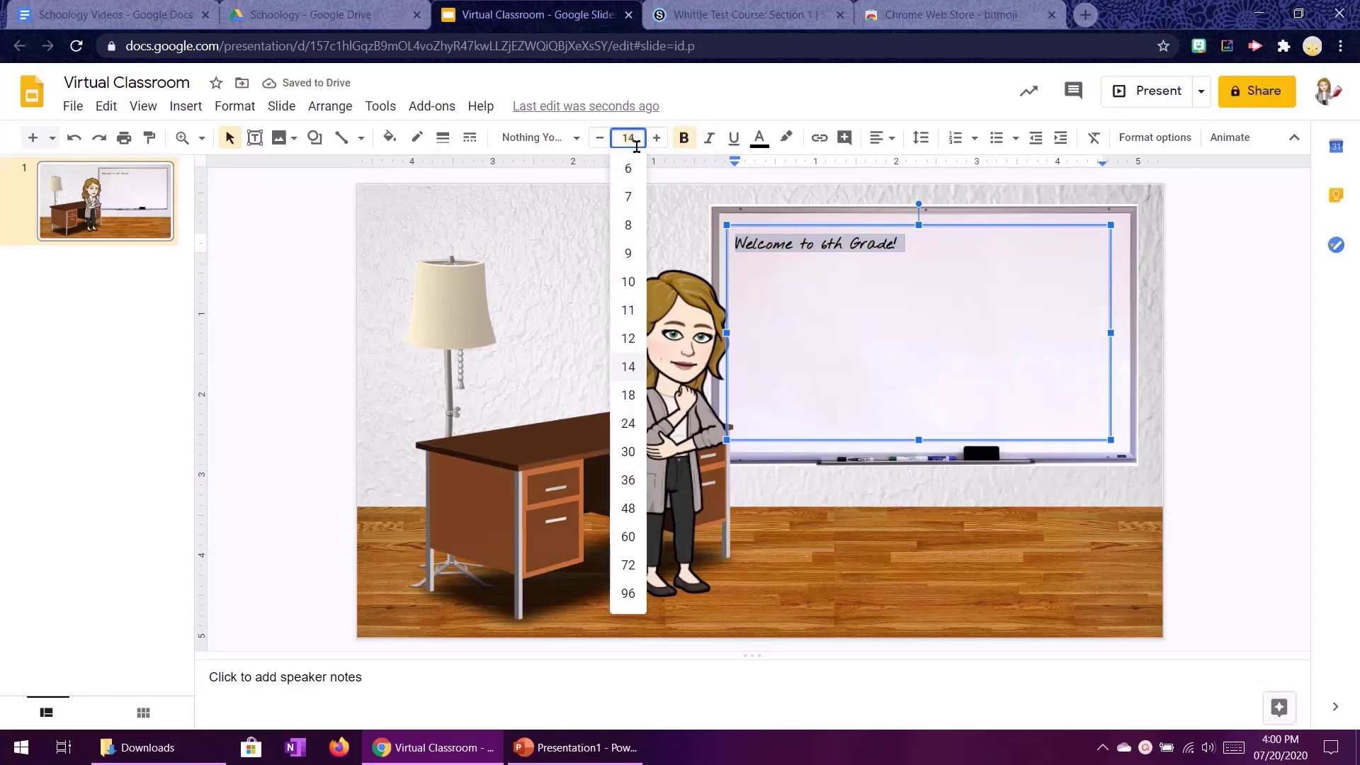
pyautogui.click(628, 510)
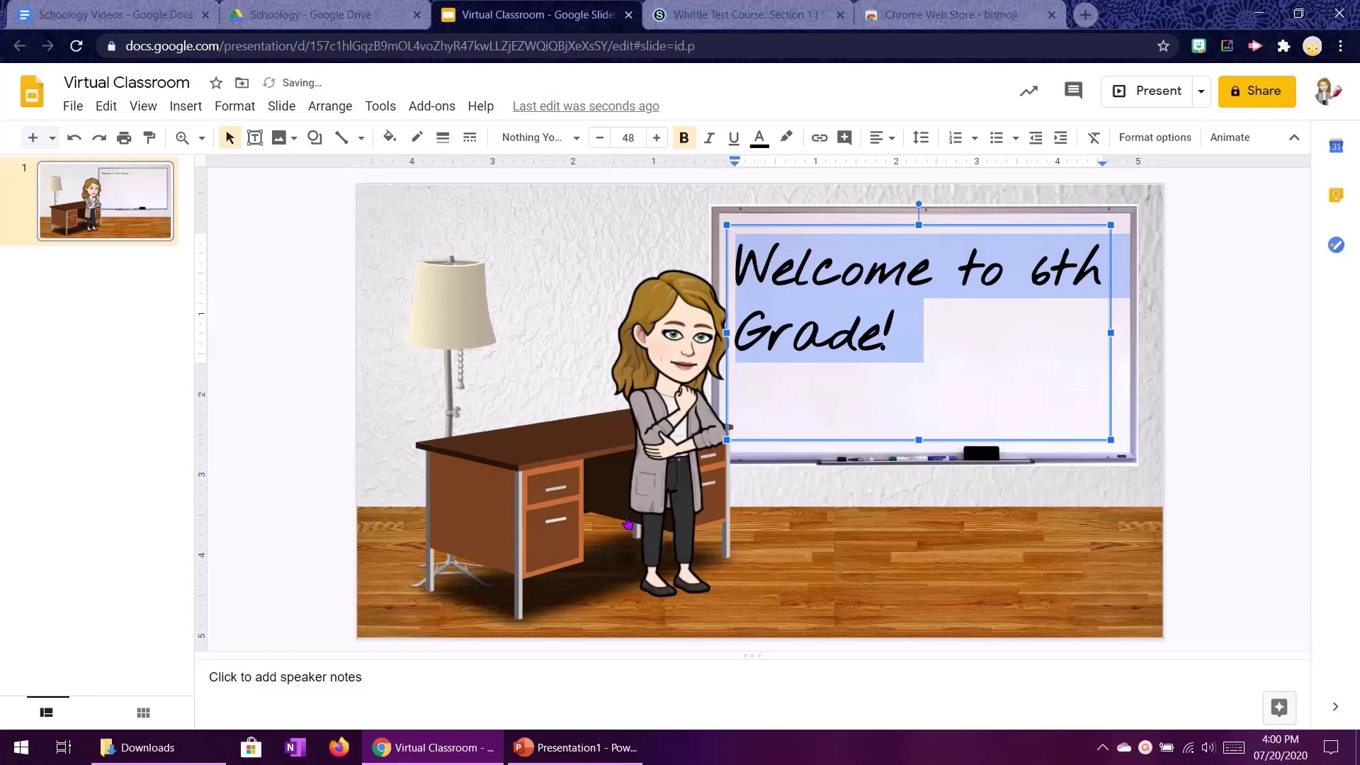
pyautogui.click(969, 347)
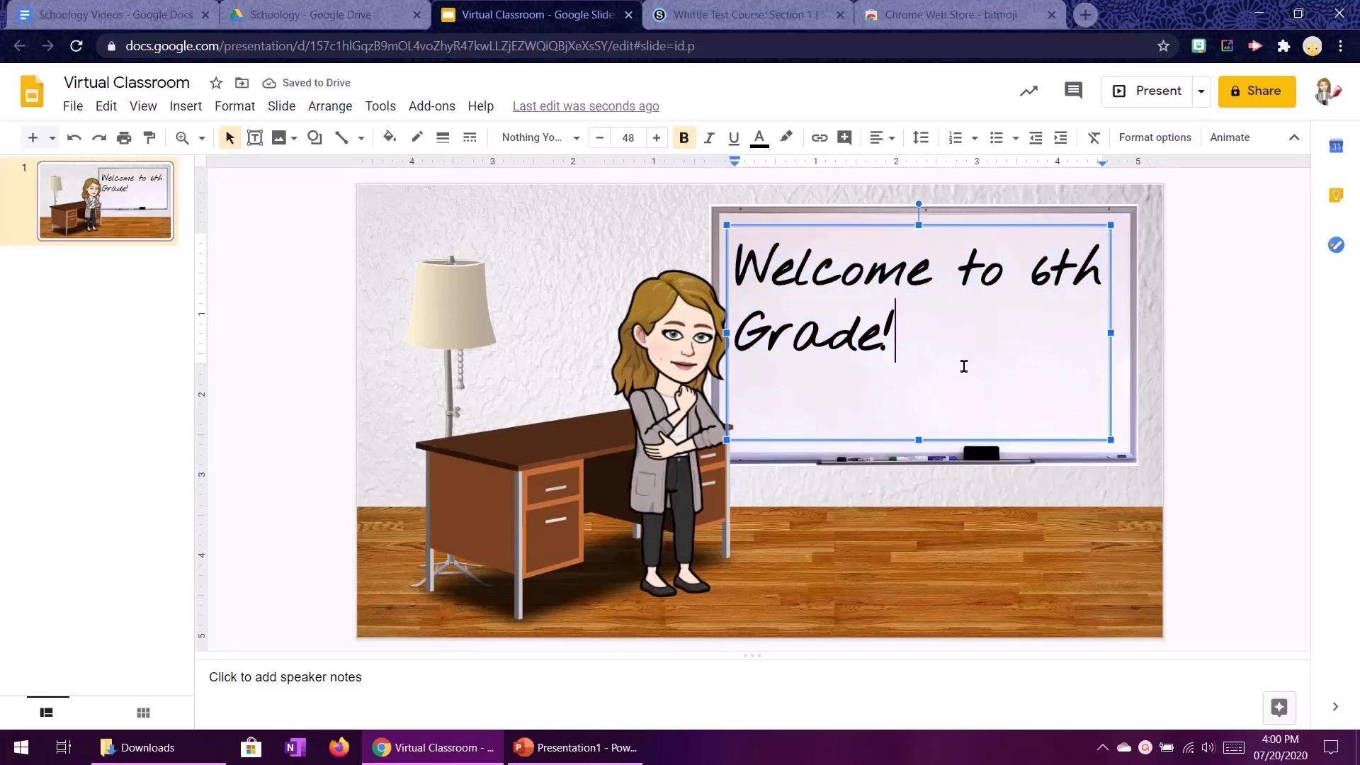
# Step: Centre the greeting horizontally and vertically in its text box
pyautogui.moveTo(964, 366); pyautogui.dragTo(745, 280)
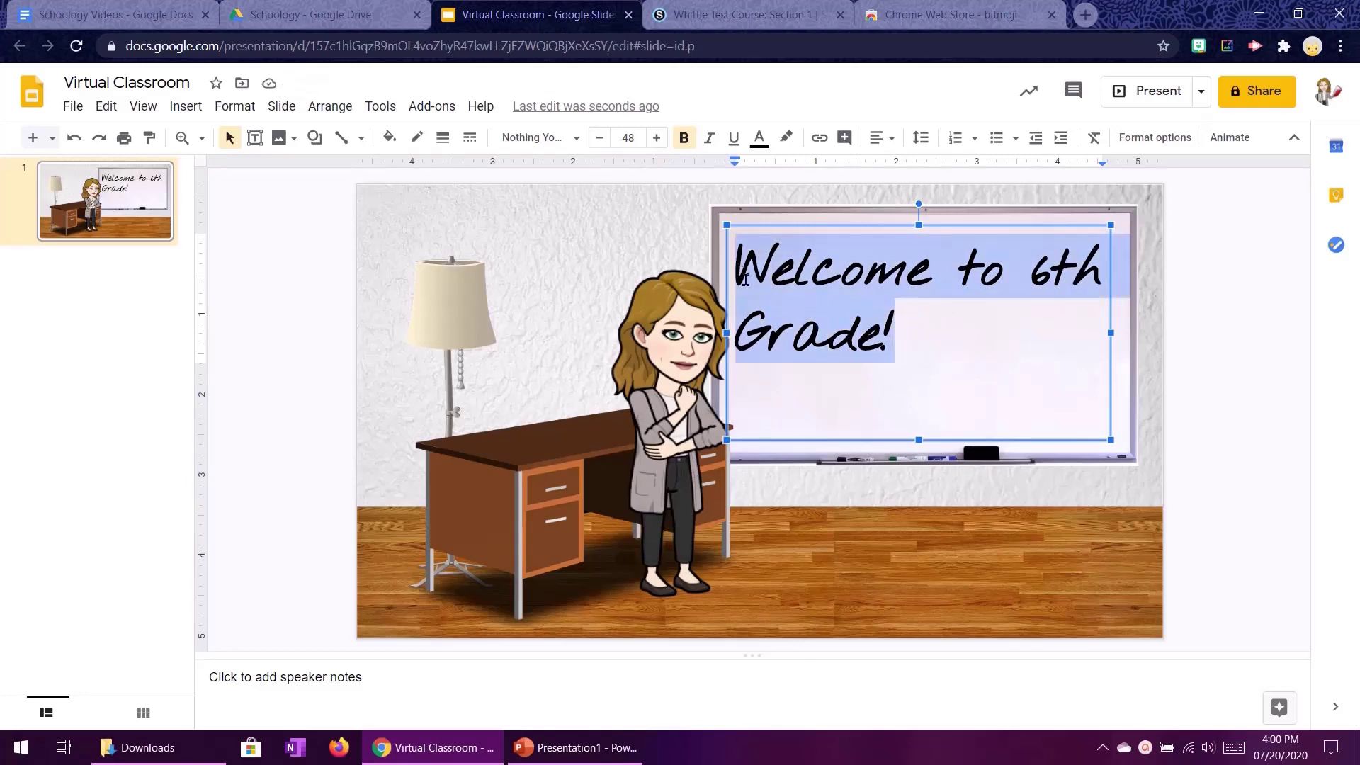
pyautogui.click(878, 137)
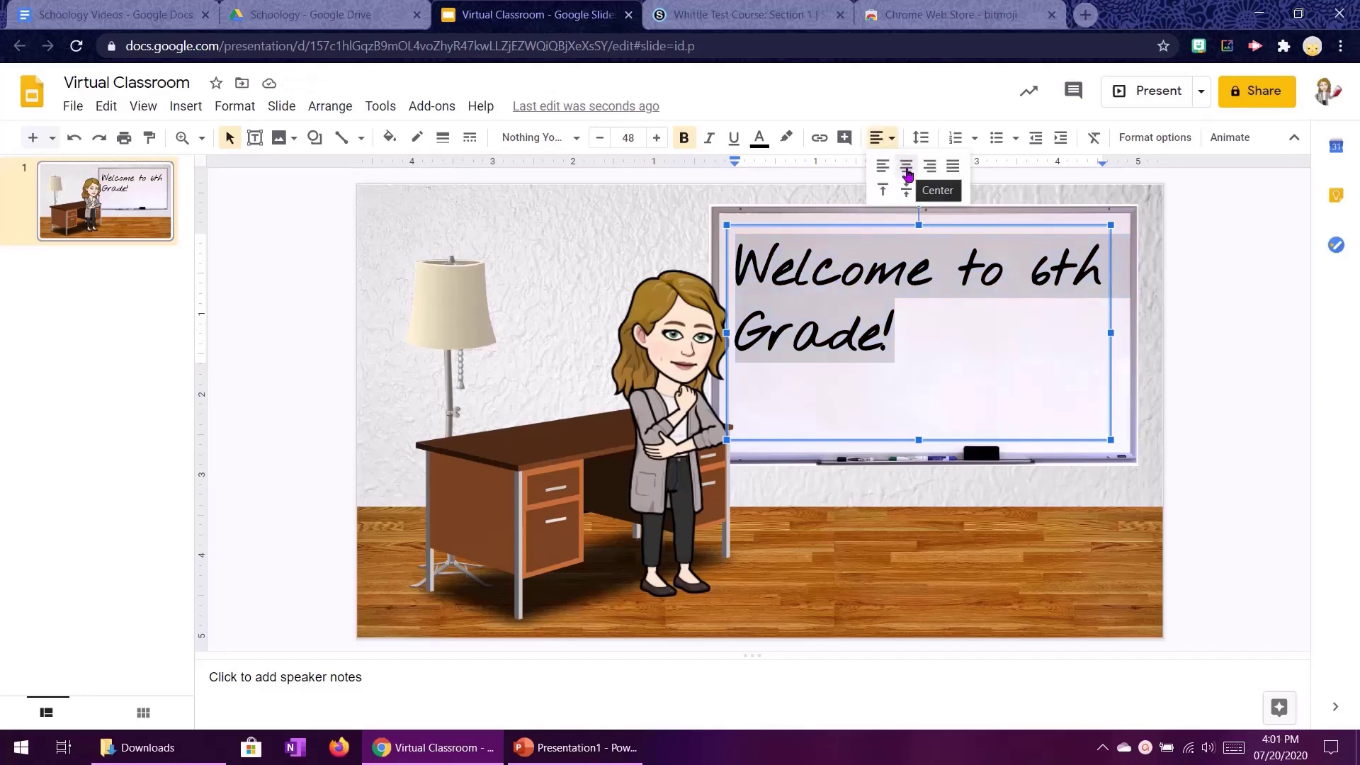
pyautogui.click(906, 167)
pyautogui.click(879, 137)
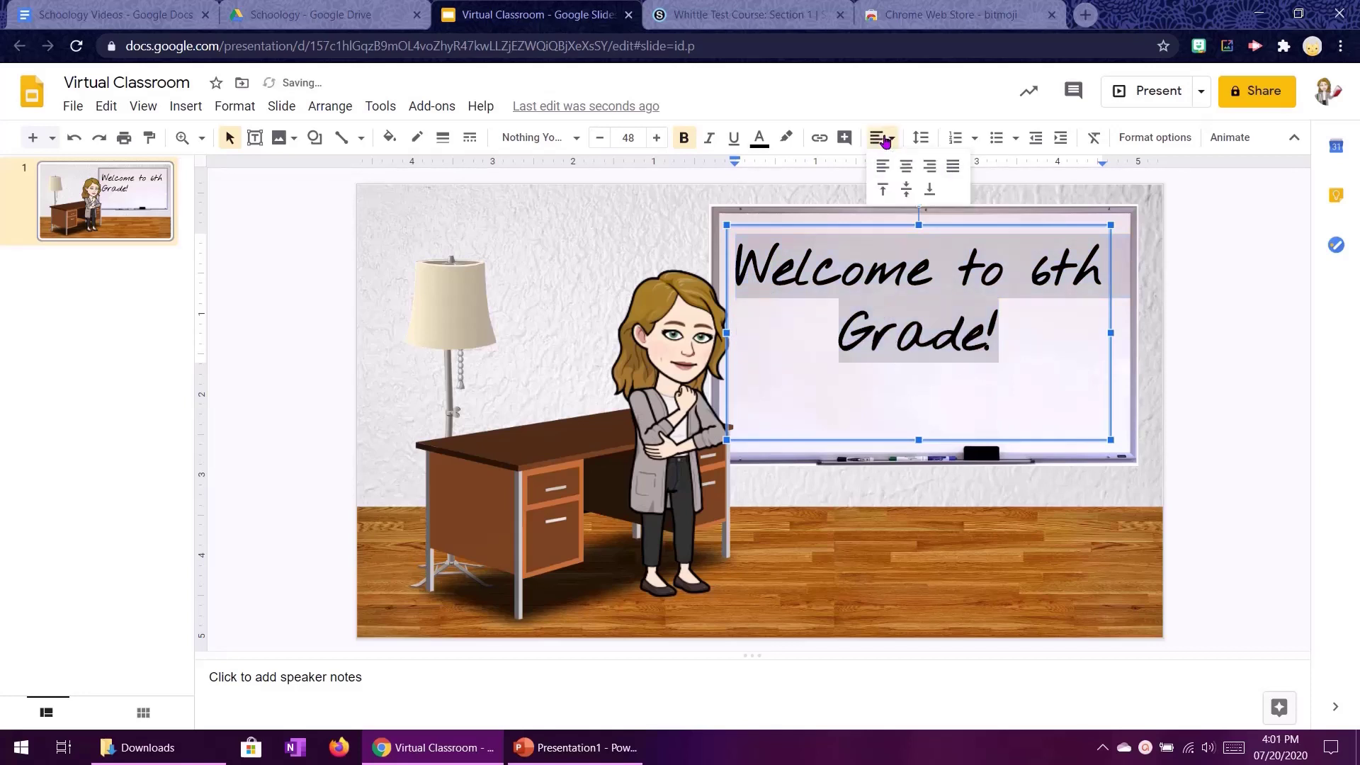
pyautogui.click(906, 189)
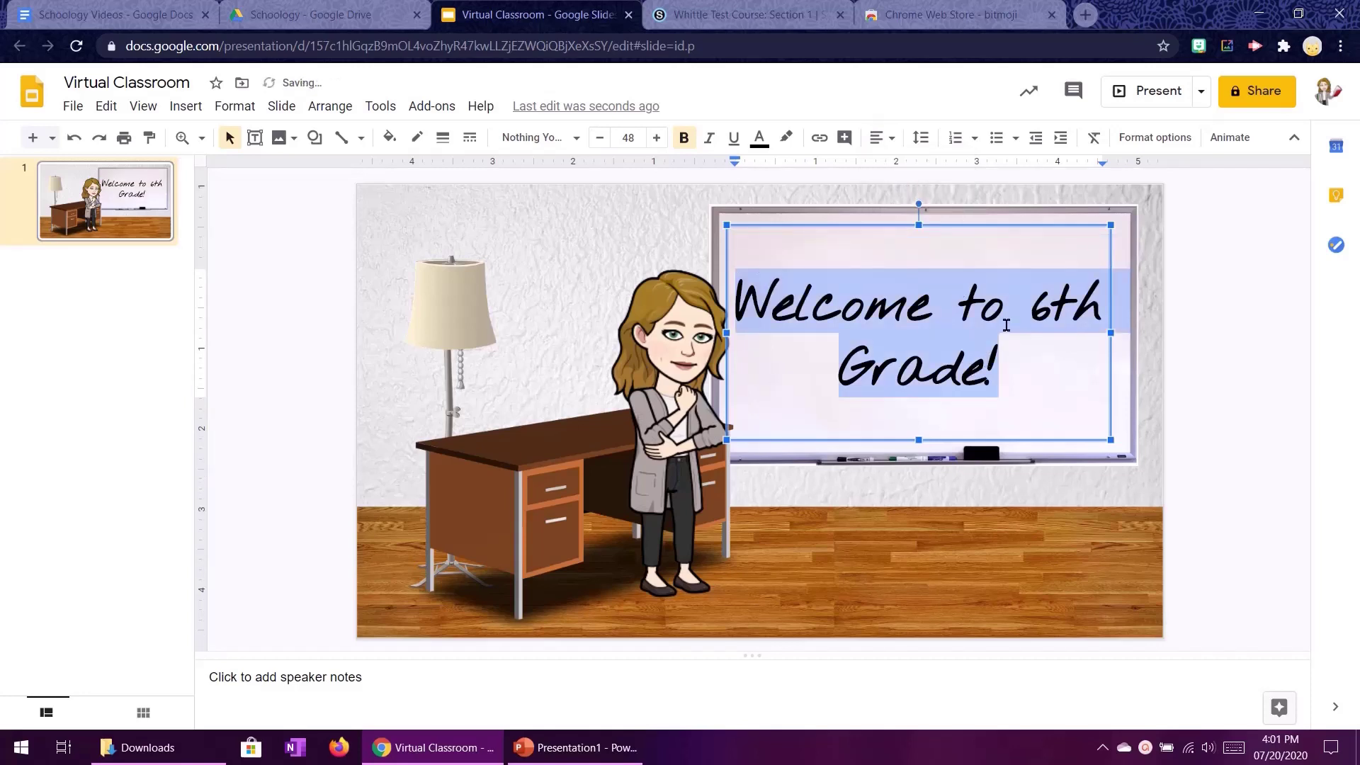
pyautogui.click(995, 358)
pyautogui.click(1184, 311)
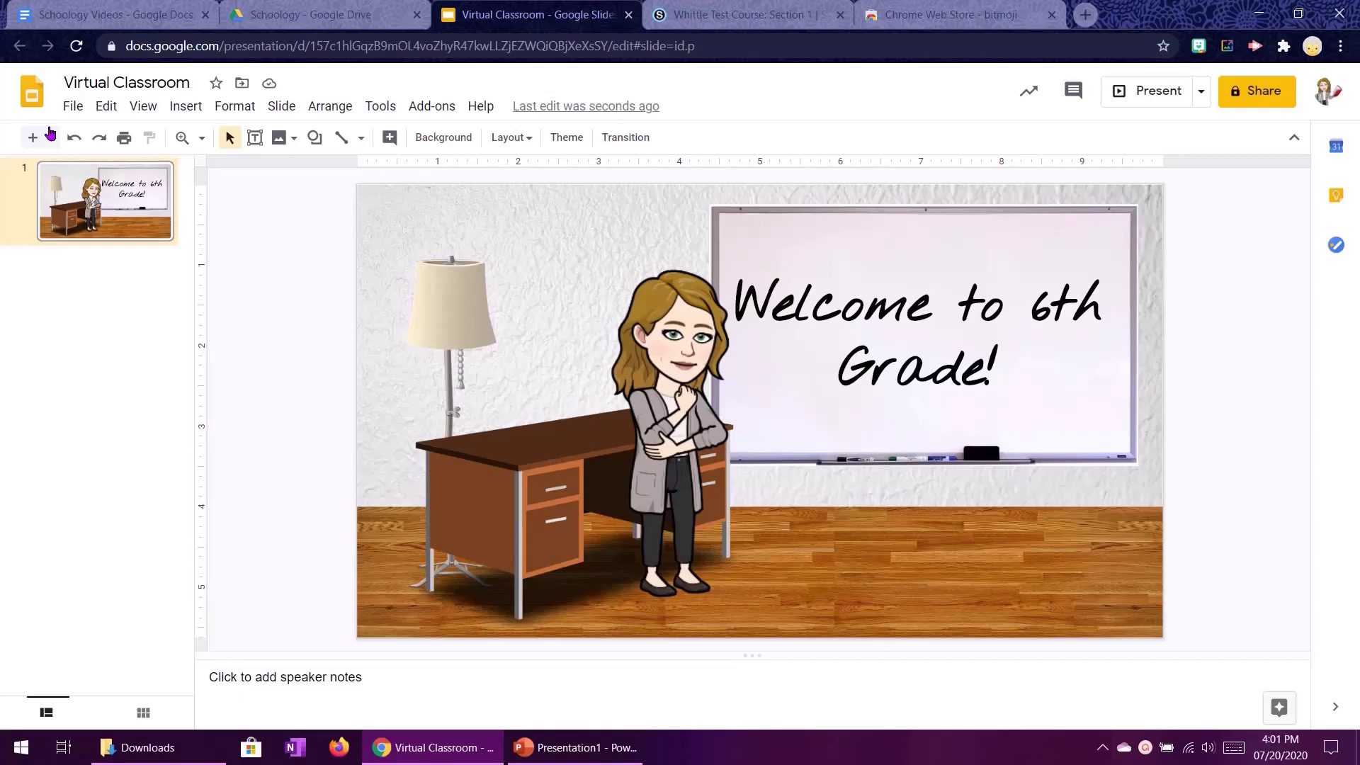
# Step: Download the current slide as a PNG image and open the Downloads folder
pyautogui.click(73, 108)
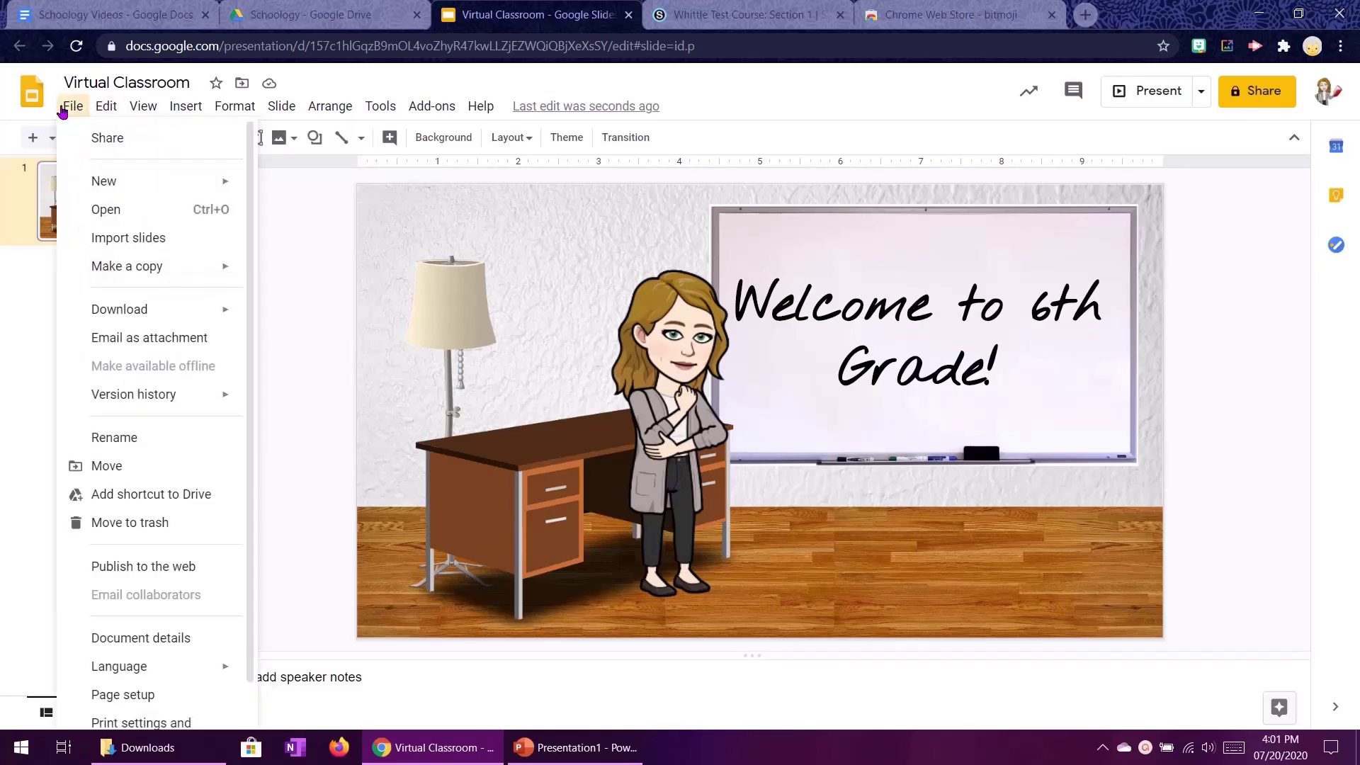
pyautogui.moveTo(113, 309)
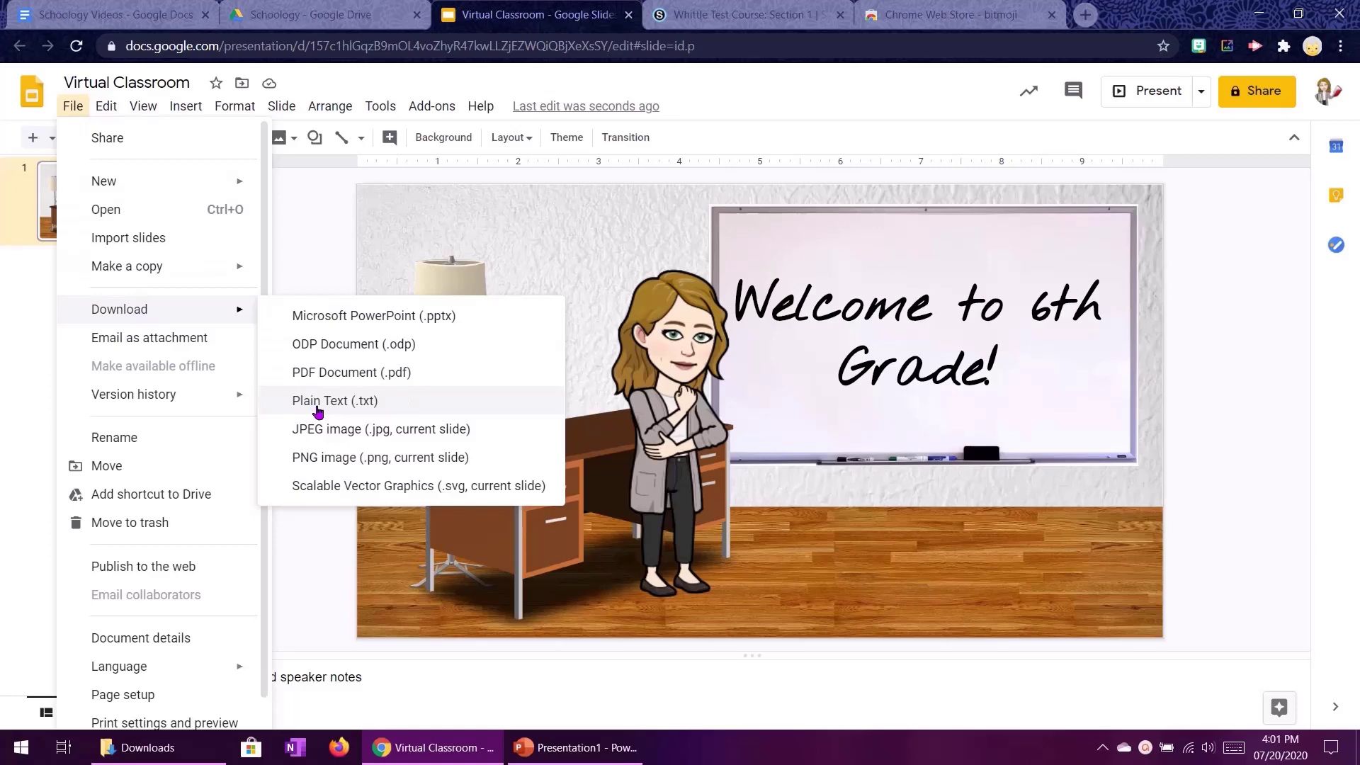
pyautogui.click(416, 457)
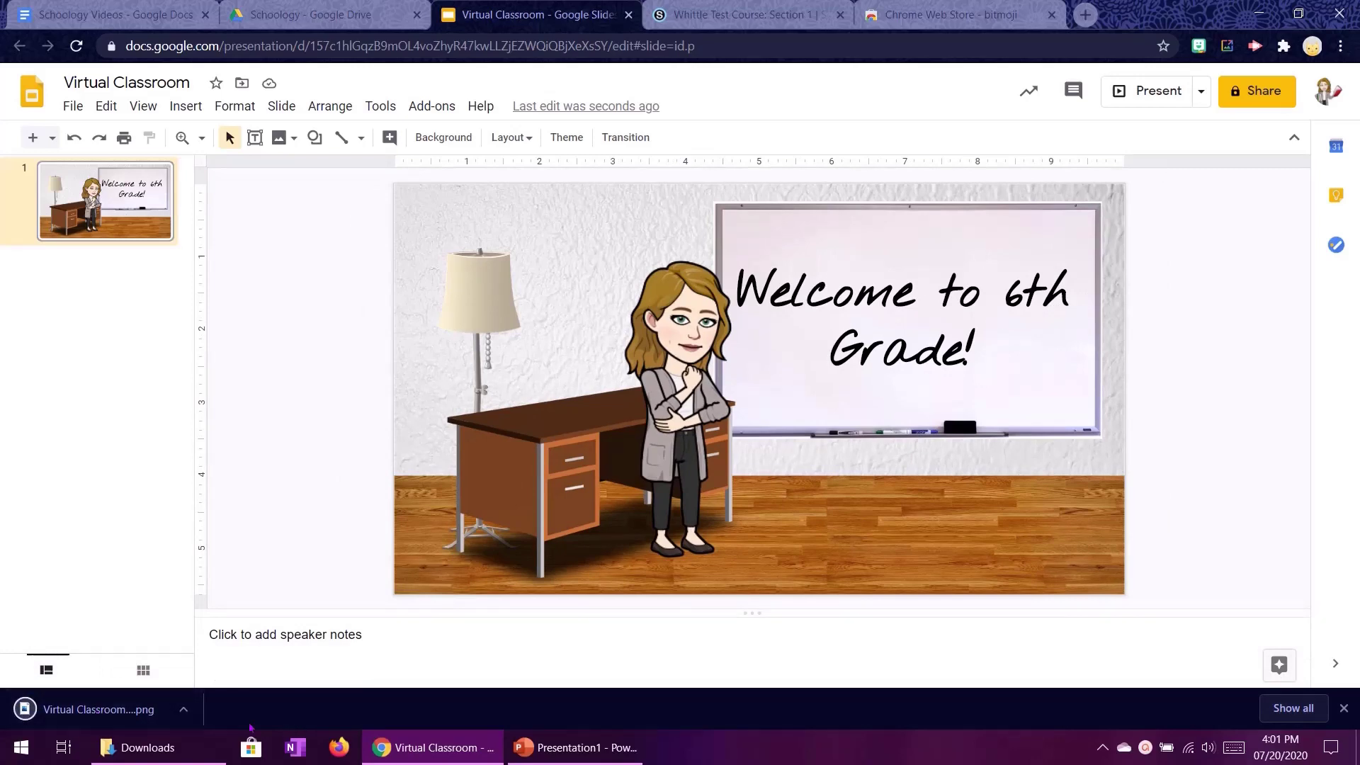
pyautogui.click(140, 755)
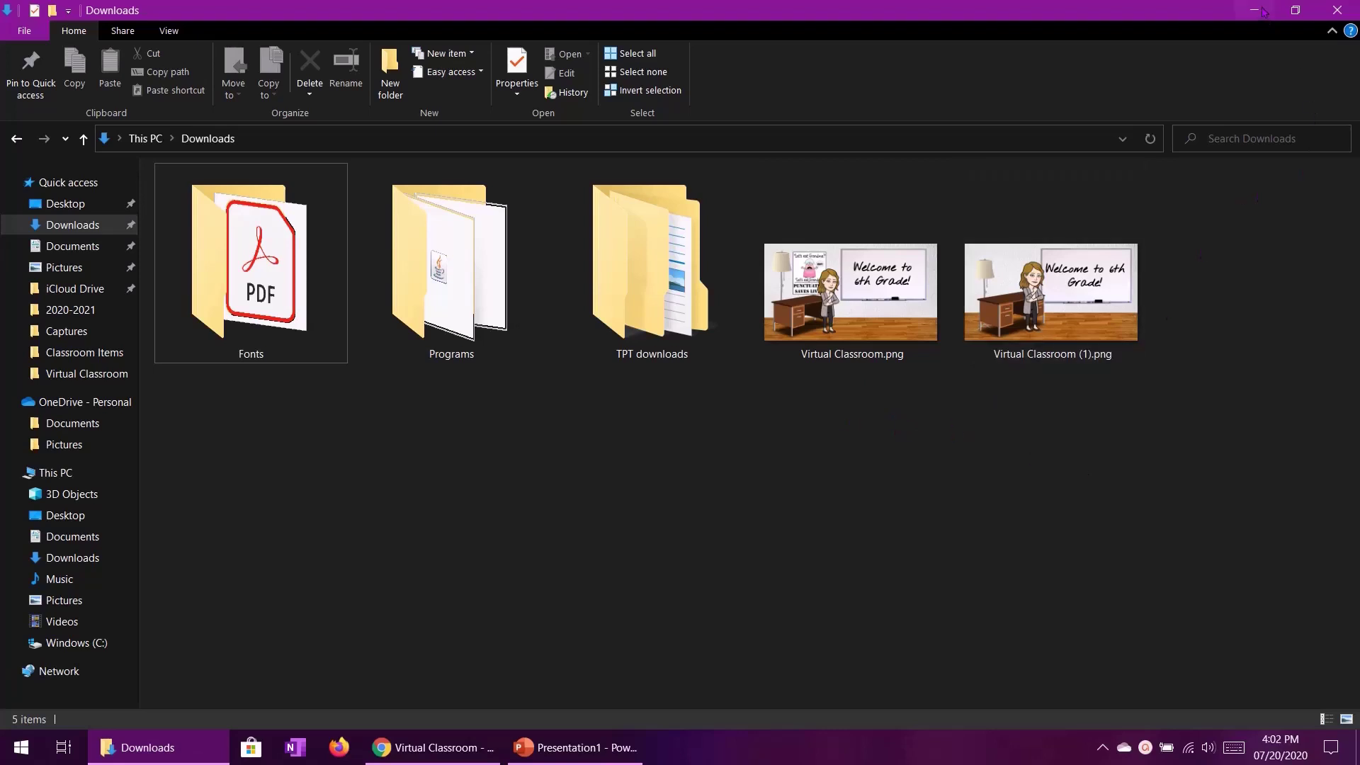
# Step: Leave File Explorer and return to the classroom presentation via the taskbar
pyautogui.click(432, 747)
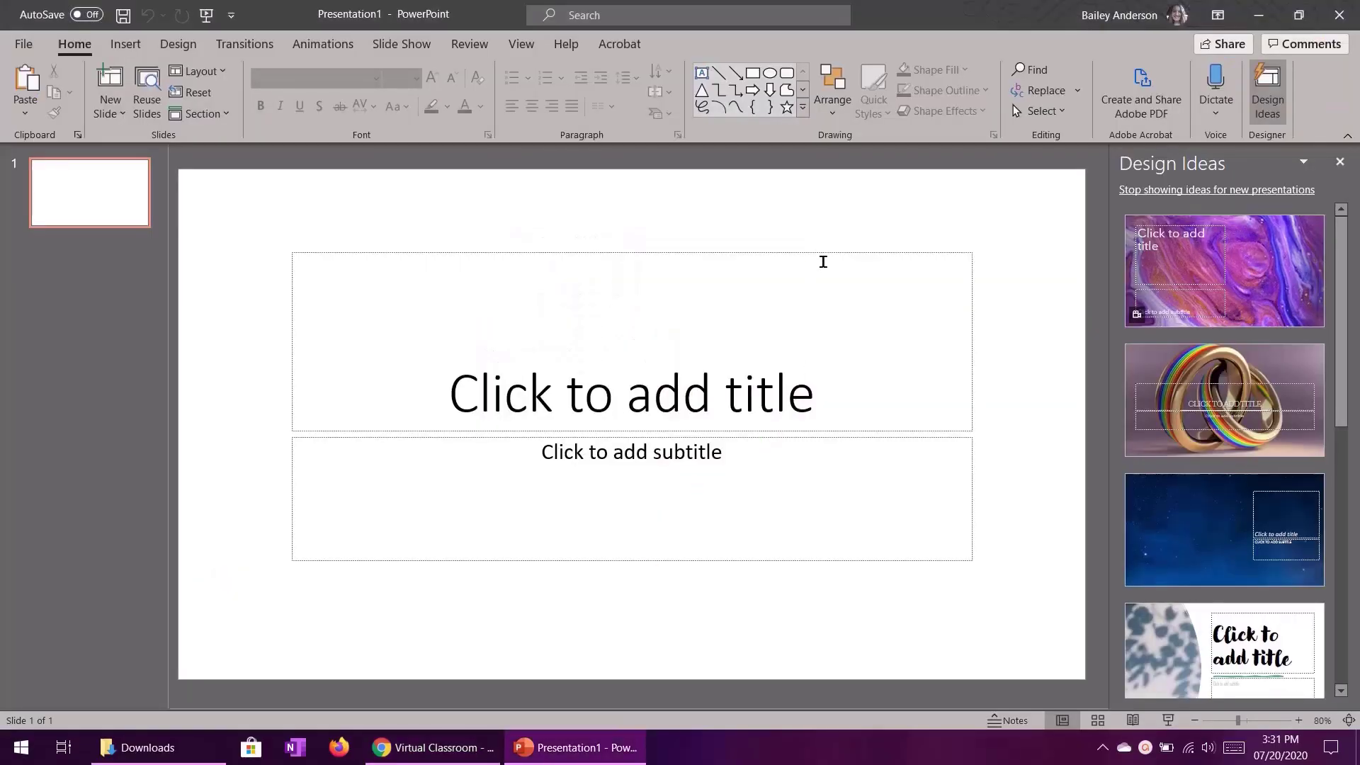
# Step: Delete the title placeholder, close Design Ideas, and paste the textured wall stretched to fill the slide
pyautogui.click(823, 261)
pyautogui.press('Delete')
pyautogui.press('Delete')
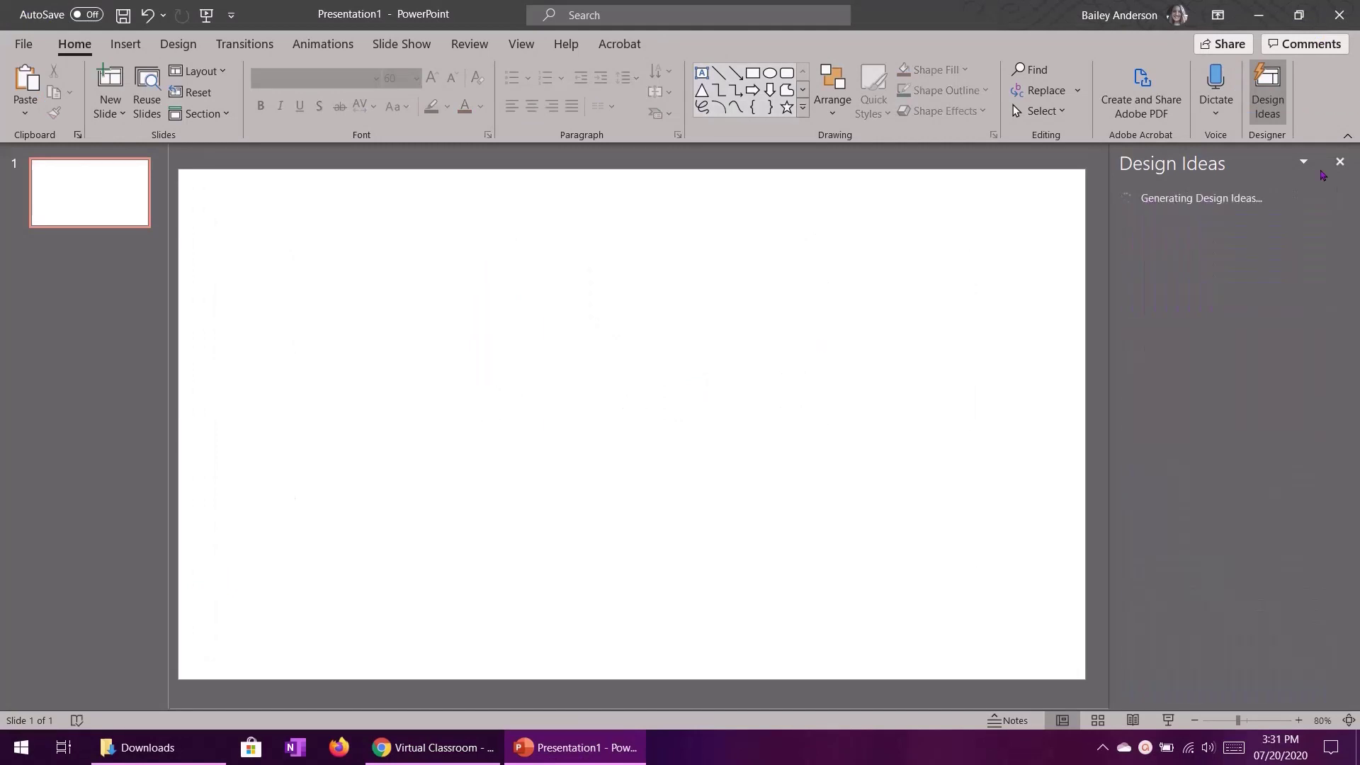
pyautogui.click(1341, 163)
pyautogui.hotkey('ctrl', 'v')
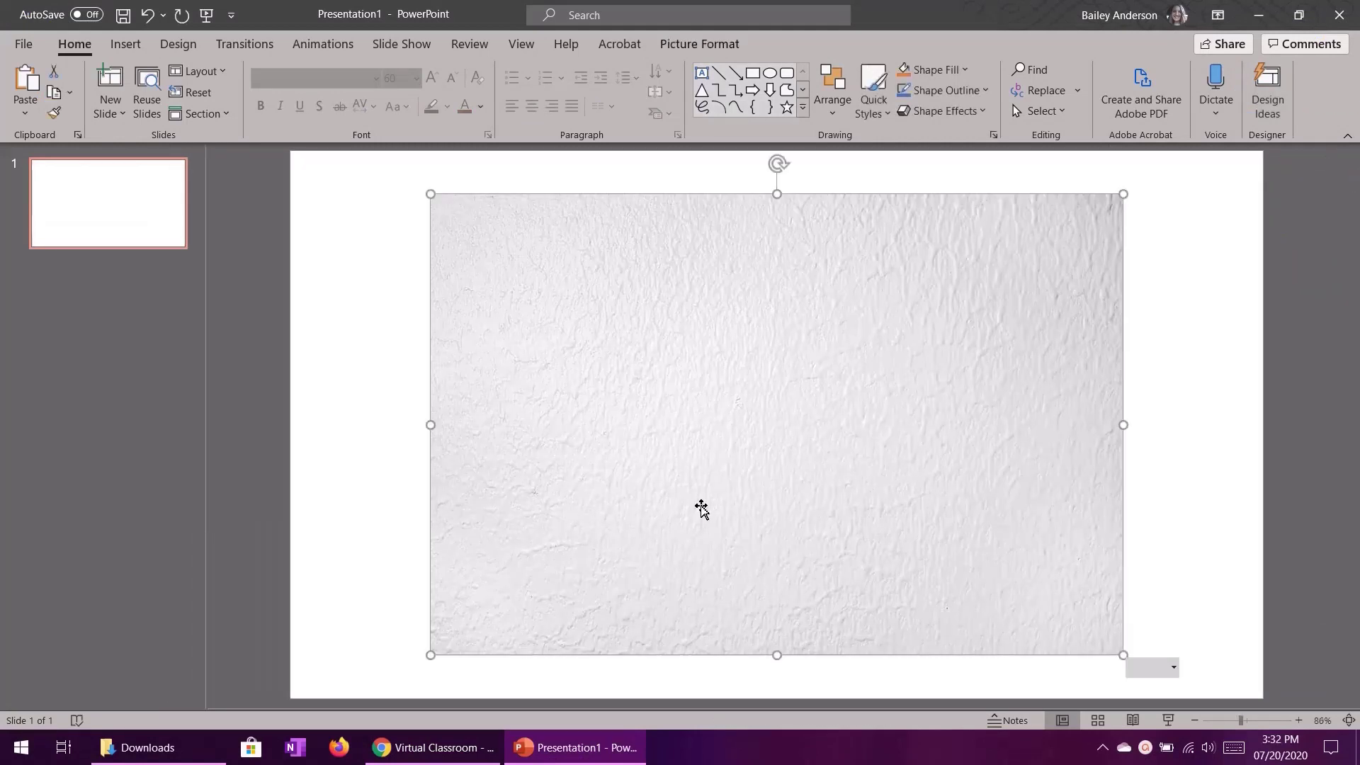
pyautogui.moveTo(982, 380); pyautogui.dragTo(1262, 374)
pyautogui.moveTo(777, 611); pyautogui.dragTo(777, 705)
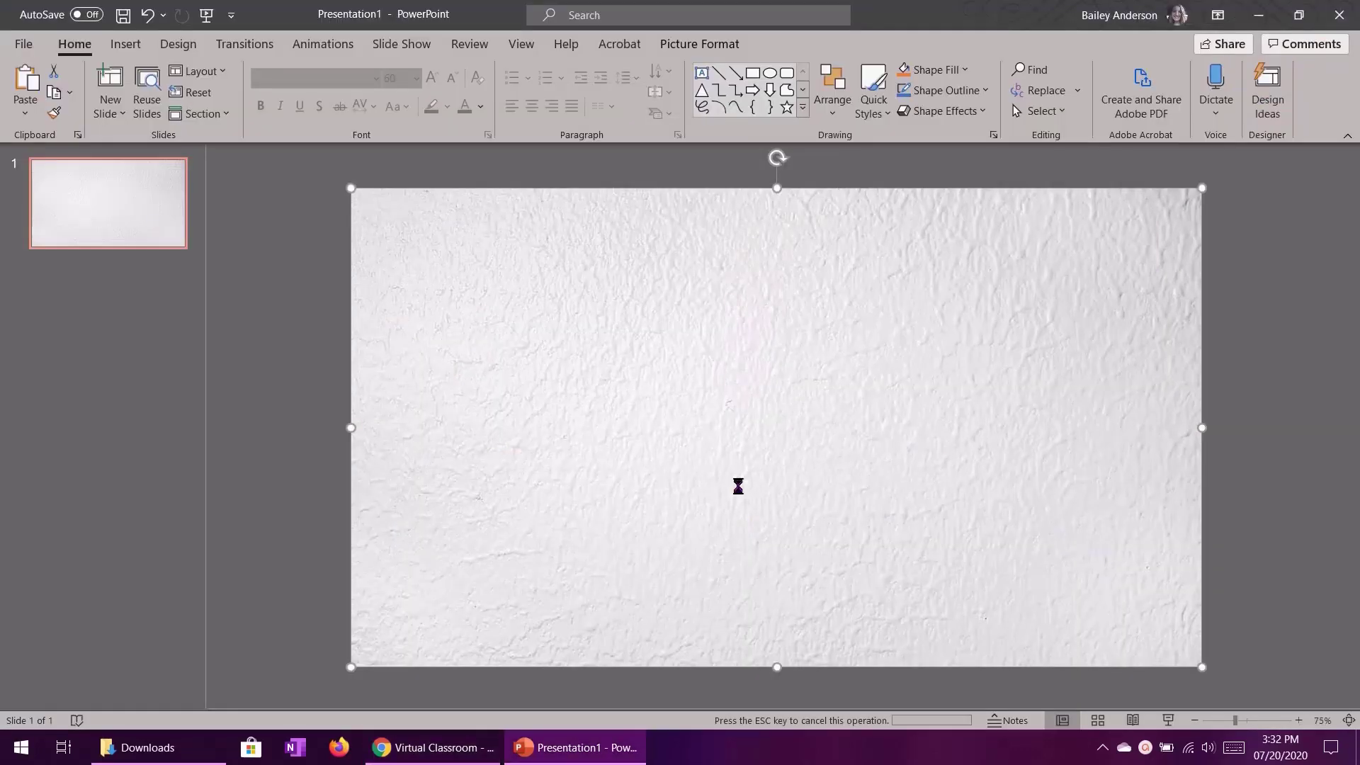
# Step: Paste the wood floor and stretch it across the full width of the slide bottom
pyautogui.hotkey('ctrl', 'v')
pyautogui.moveTo(758, 443); pyautogui.dragTo(665, 577)
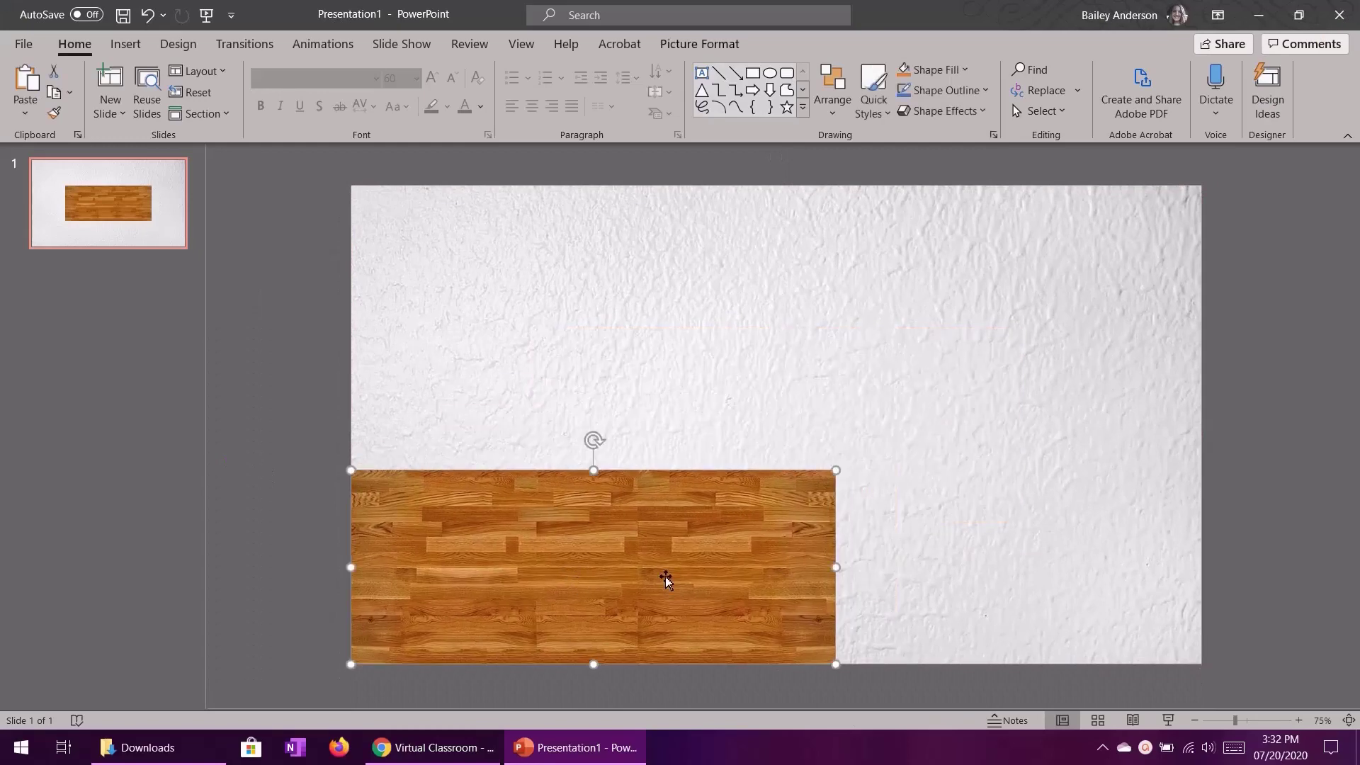
pyautogui.moveTo(835, 565); pyautogui.dragTo(1202, 567)
pyautogui.moveTo(777, 471); pyautogui.dragTo(771, 565)
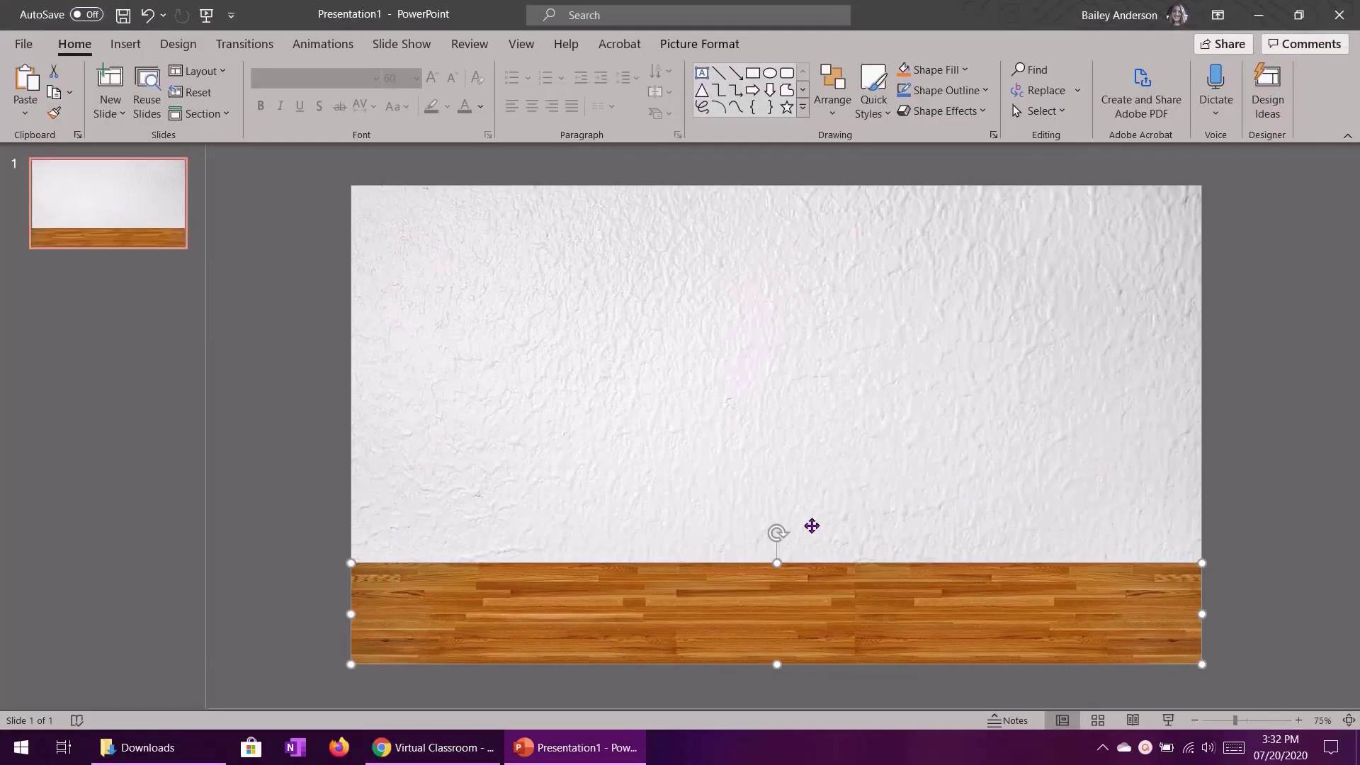
# Step: Paste the whiteboard, resize it and place it on the right side of the wall
pyautogui.hotkey('ctrl', 'v')
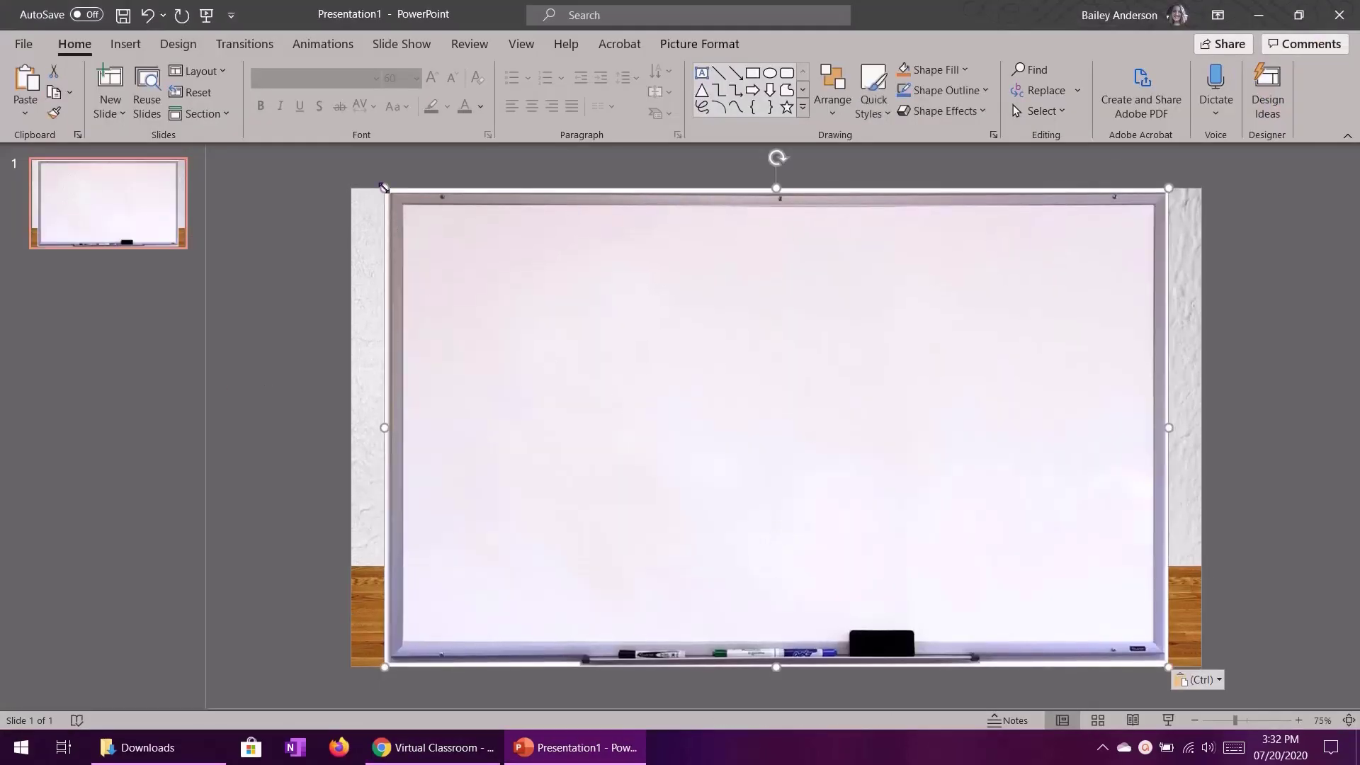
pyautogui.moveTo(389, 188); pyautogui.dragTo(790, 438)
pyautogui.moveTo(977, 538); pyautogui.dragTo(964, 333)
pyautogui.moveTo(816, 470); pyautogui.dragTo(765, 464)
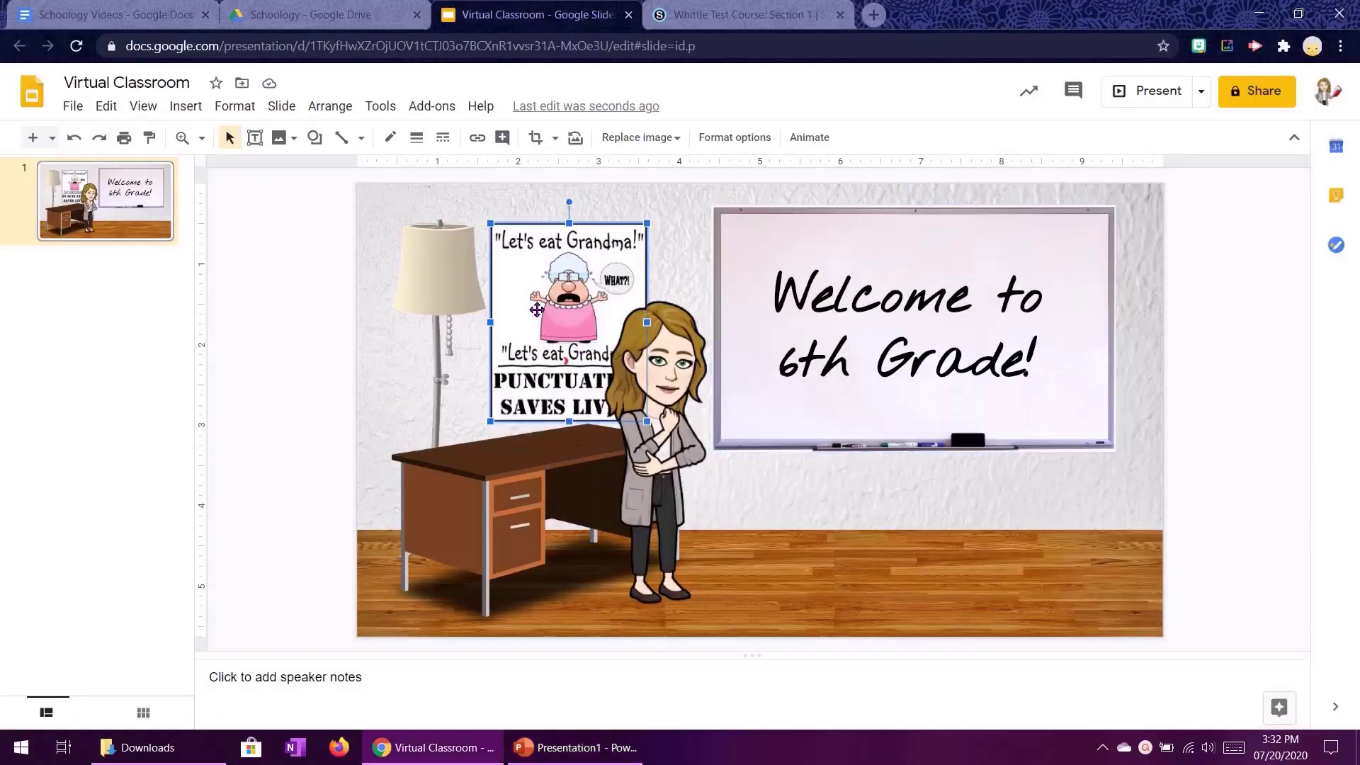
pyautogui.click(620, 456)
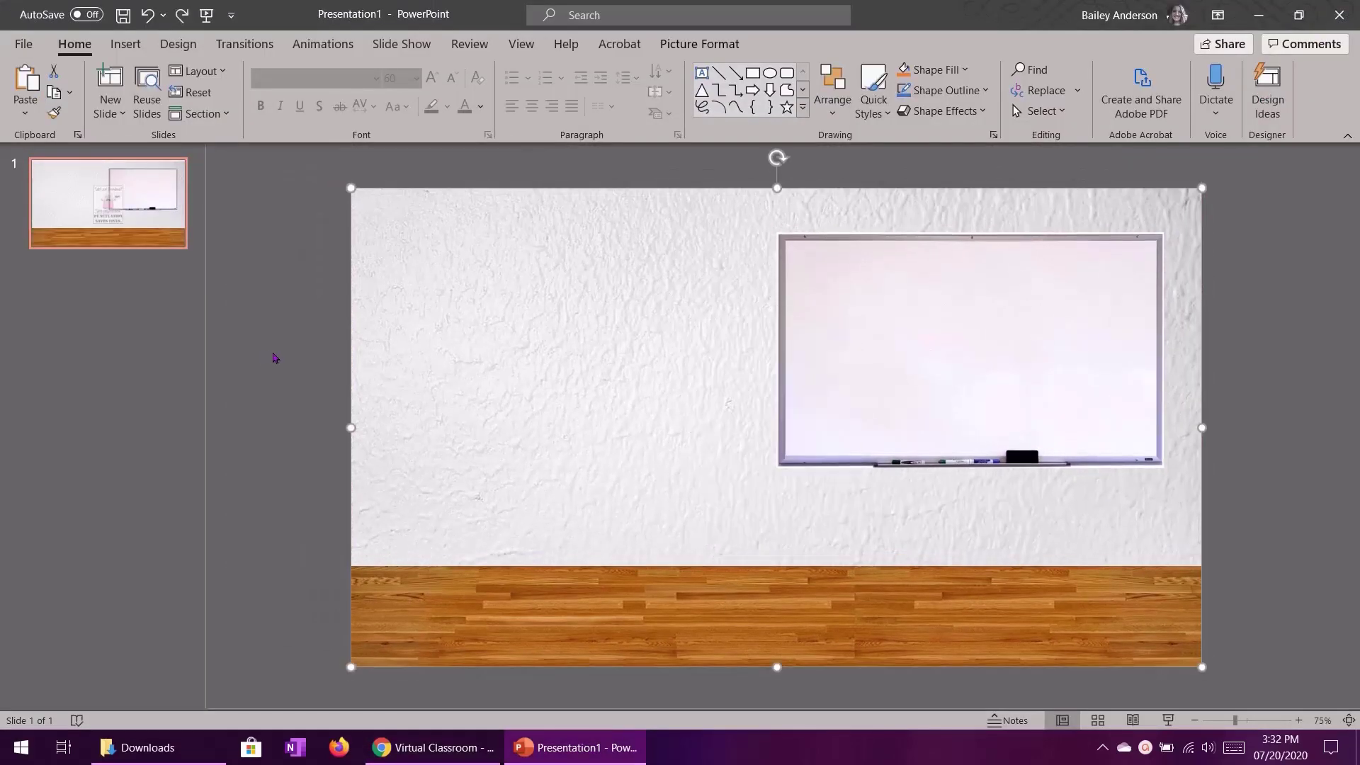
# Step: Paste the punctuation poster and floor lamp, sized and placed on the left wall
pyautogui.hotkey('ctrl', 'v')
pyautogui.moveTo(777, 427); pyautogui.dragTo(620, 348)
pyautogui.moveTo(534, 241); pyautogui.dragTo(571, 288)
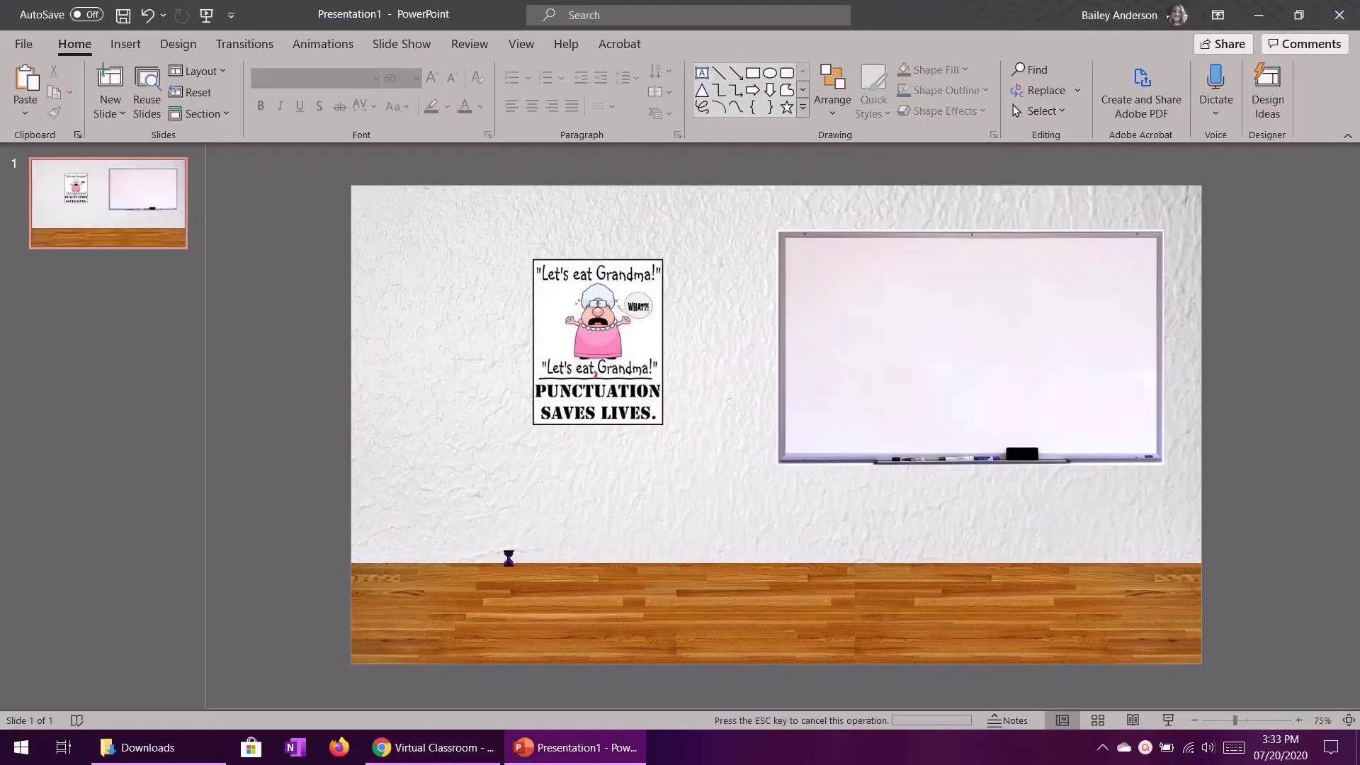
pyautogui.hotkey('ctrl', 'v')
pyautogui.moveTo(657, 188); pyautogui.dragTo(749, 274)
pyautogui.moveTo(821, 467); pyautogui.dragTo(453, 446)
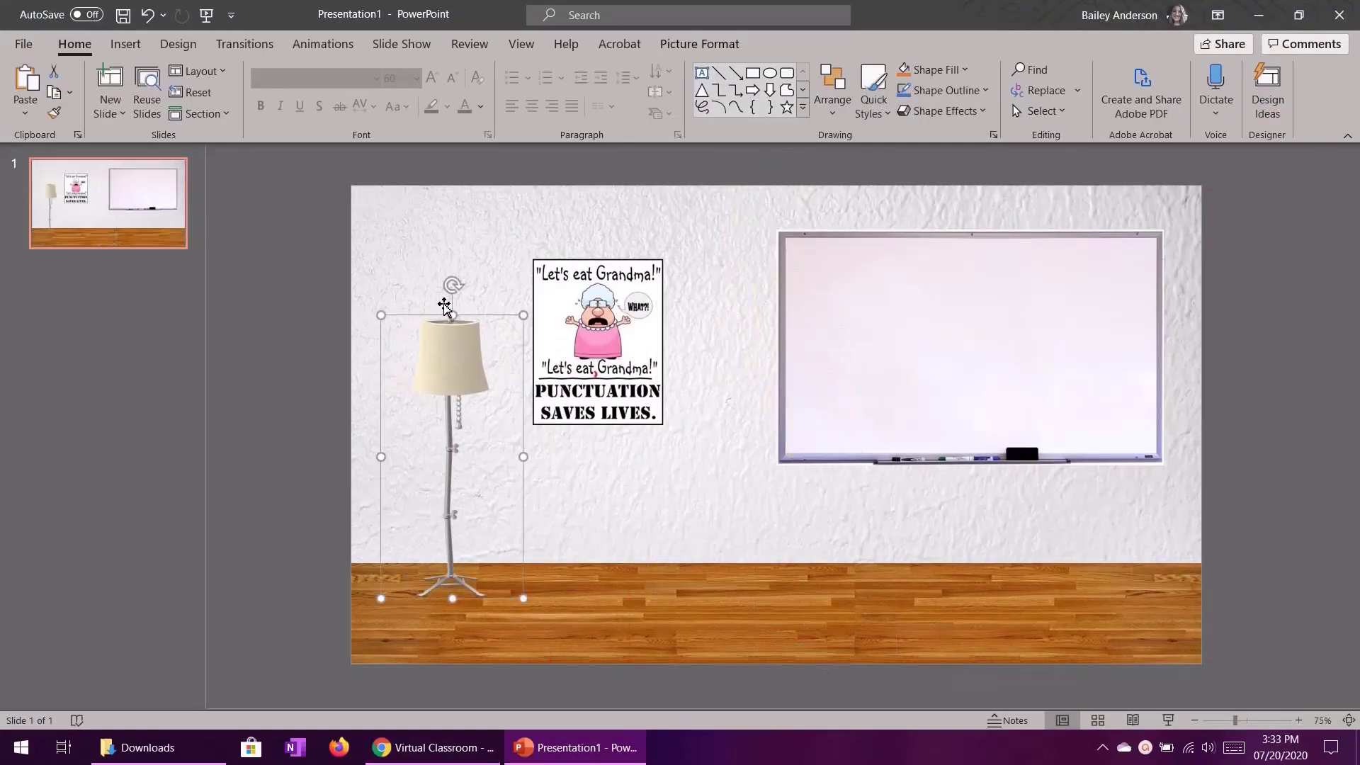
pyautogui.moveTo(383, 293); pyautogui.dragTo(357, 238)
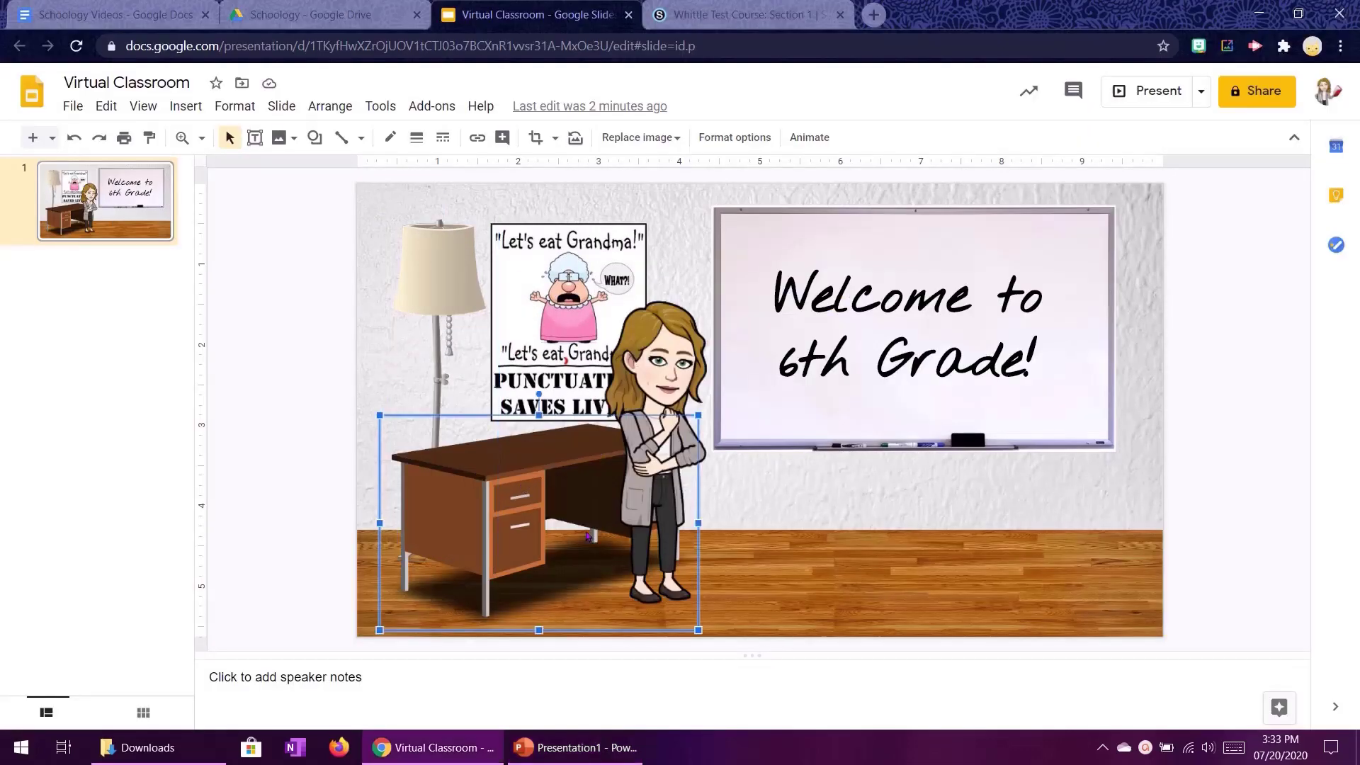
# Step: Paste the desk and set it on the floor in front of the lamp
pyautogui.hotkey('ctrl', 'v')
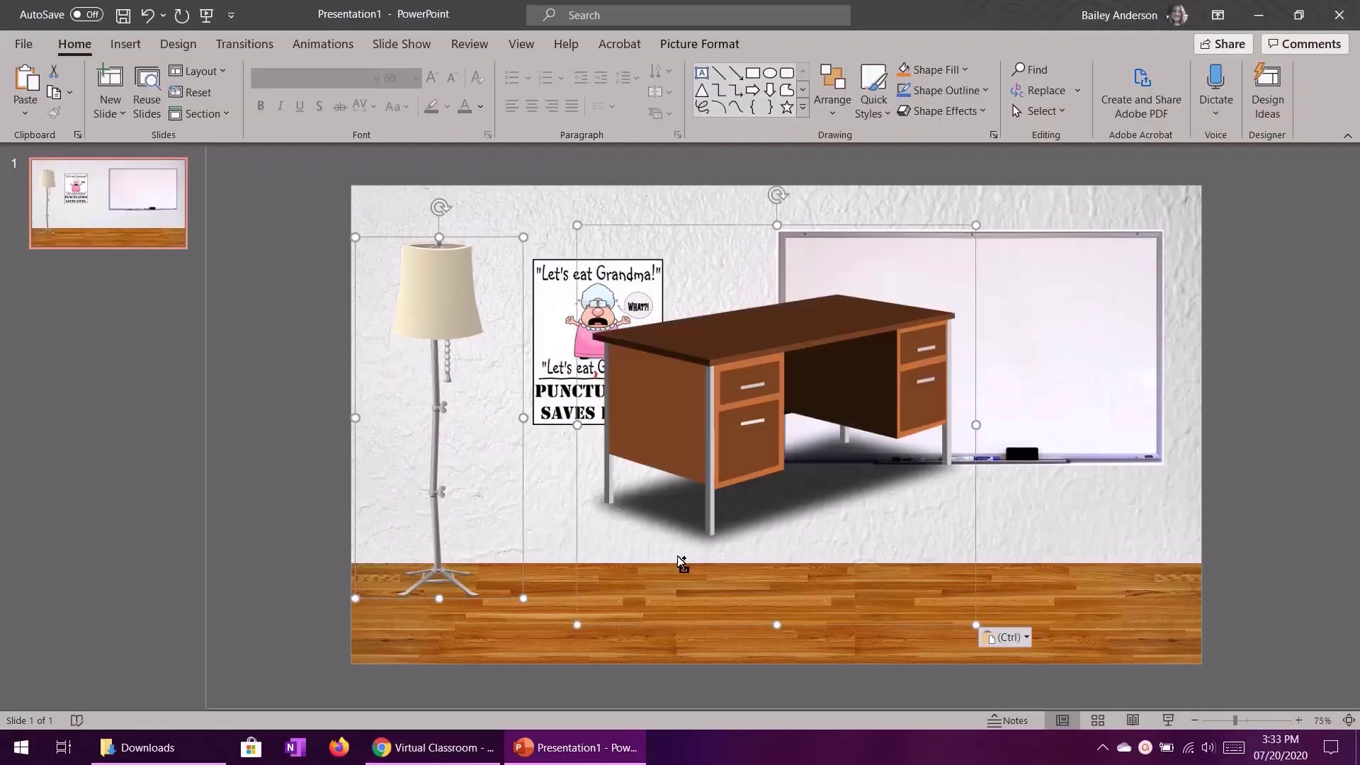
pyautogui.moveTo(680, 563); pyautogui.dragTo(439, 696)
pyautogui.scroll(-1, 496, 638)
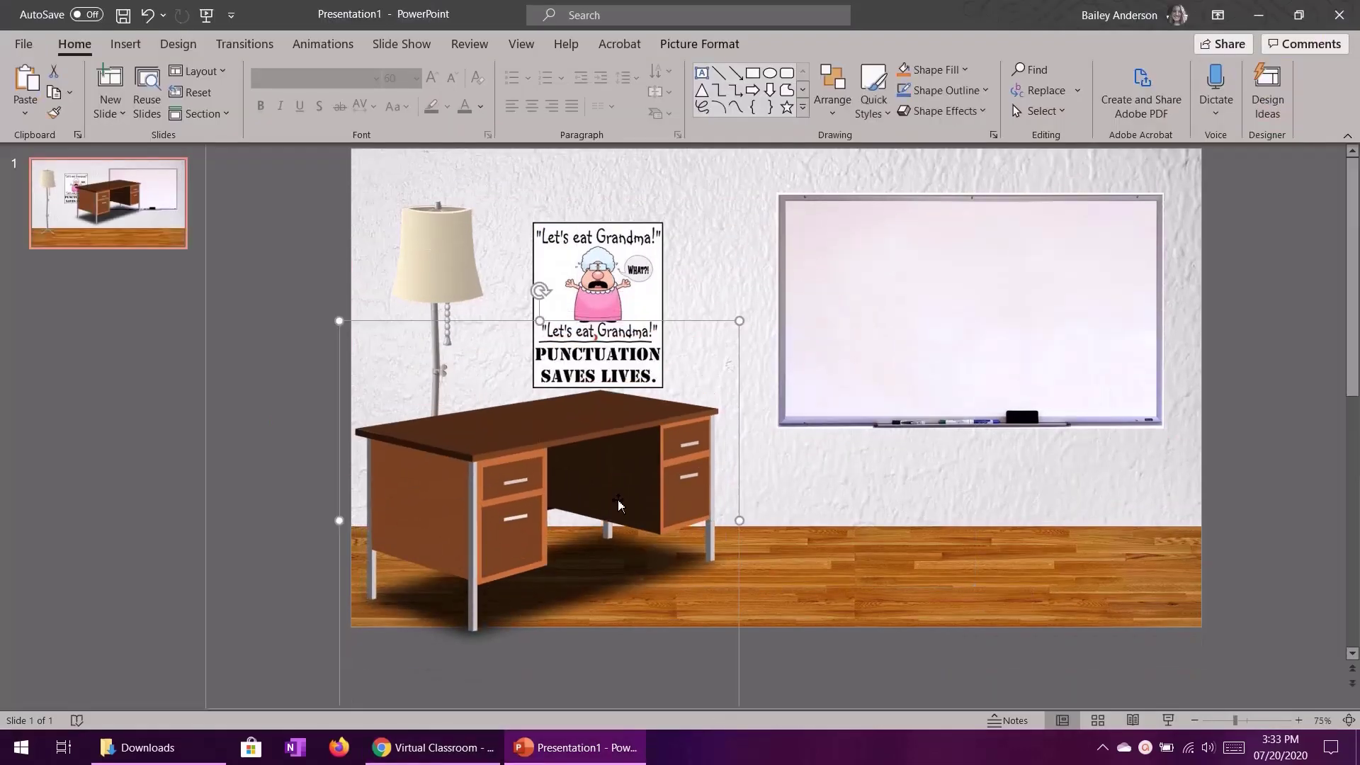
# Step: Crop the empty bottom off the desk picture and settle it into place
pyautogui.click(720, 45)
pyautogui.click(1149, 92)
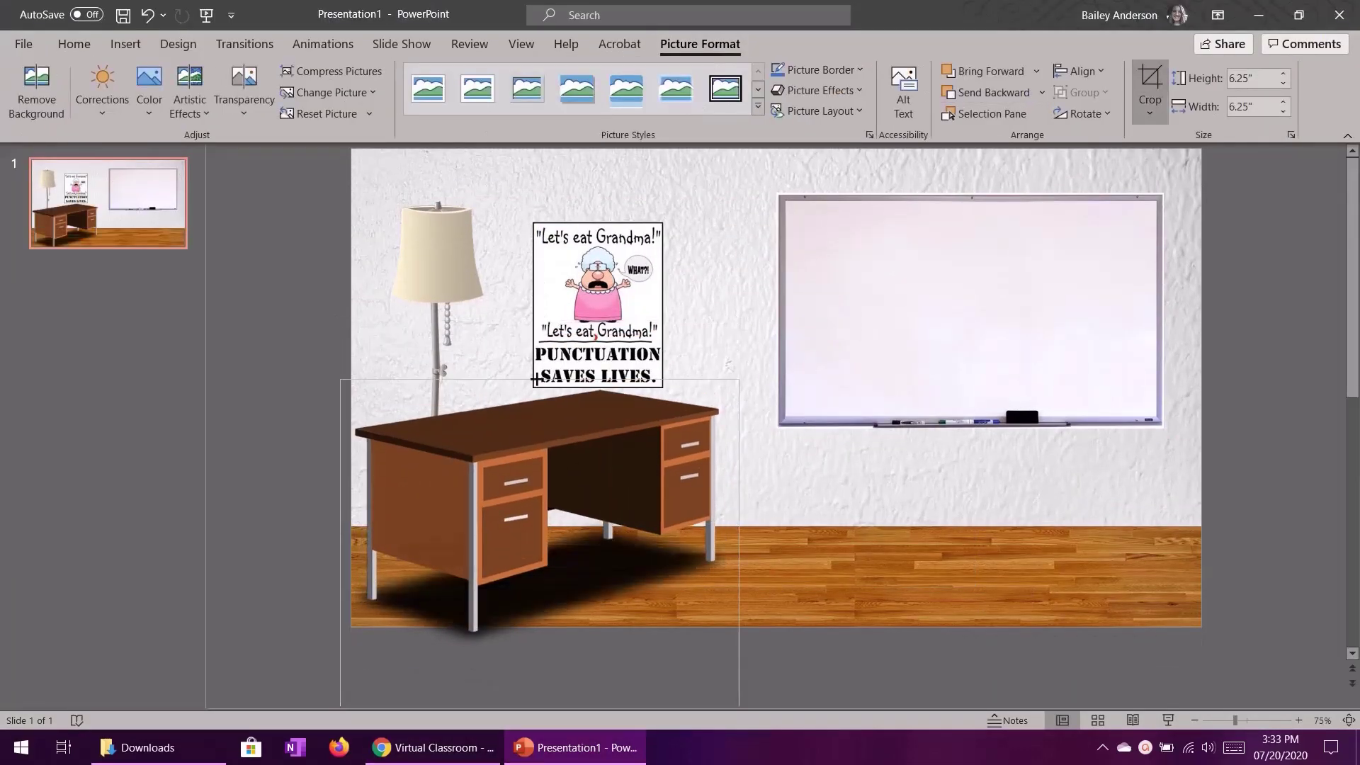
pyautogui.moveTo(539, 696); pyautogui.dragTo(539, 617)
pyautogui.press('Escape')
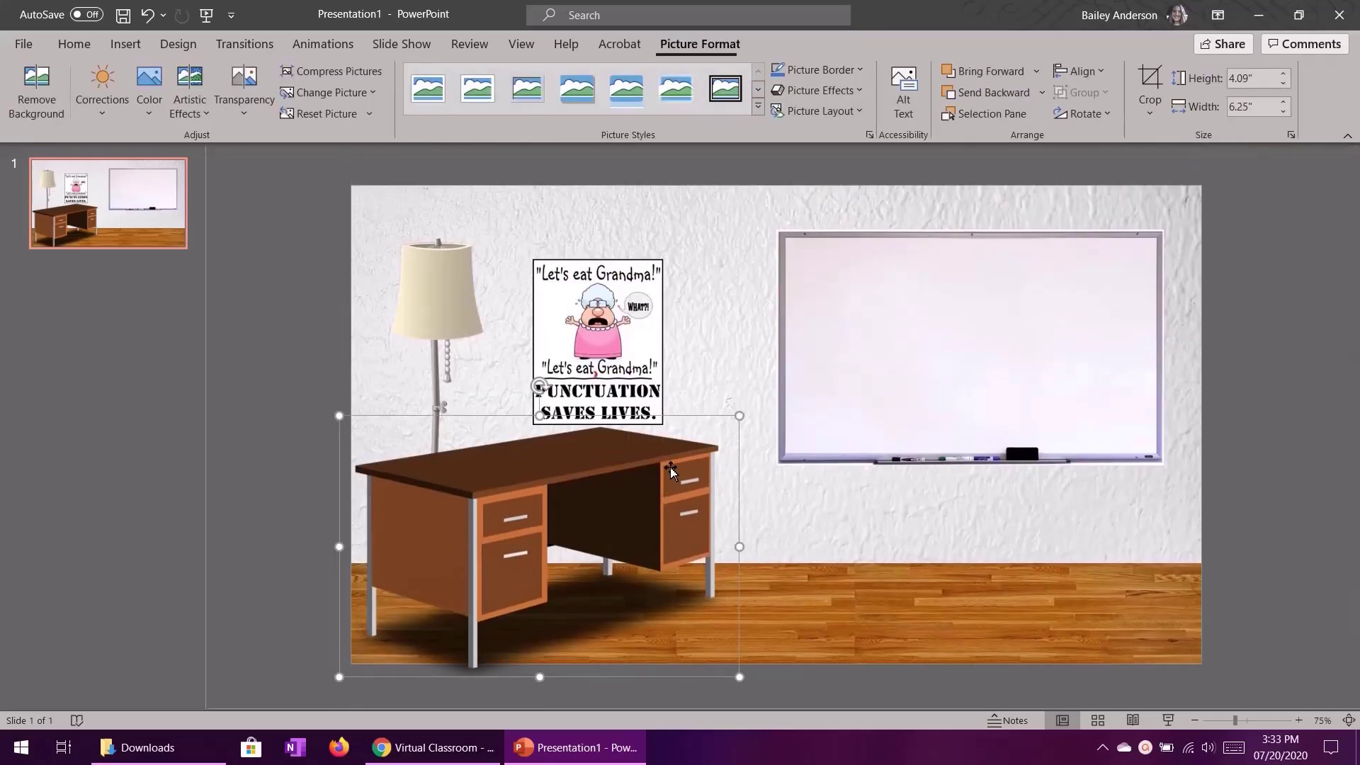
pyautogui.moveTo(726, 433); pyautogui.dragTo(718, 416)
pyautogui.moveTo(592, 494); pyautogui.dragTo(596, 498)
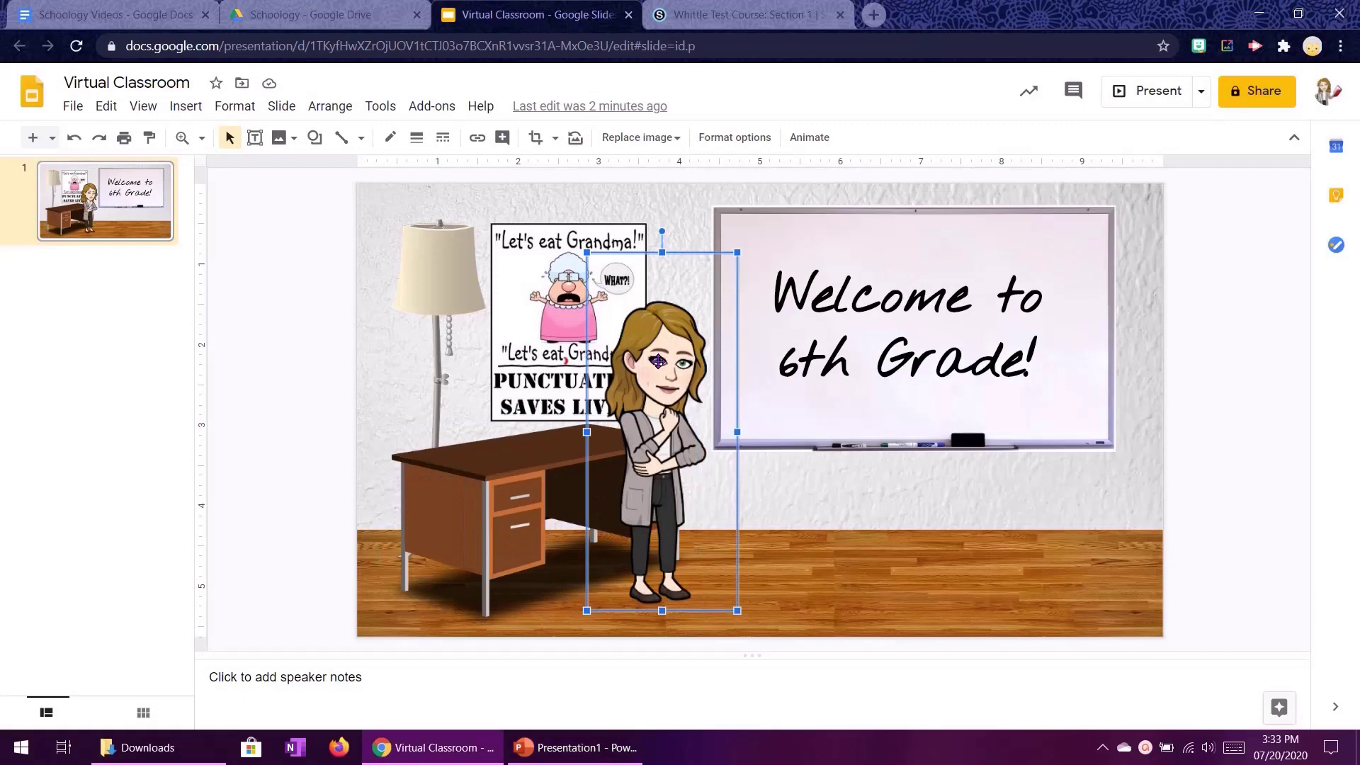
pyautogui.click(809, 559)
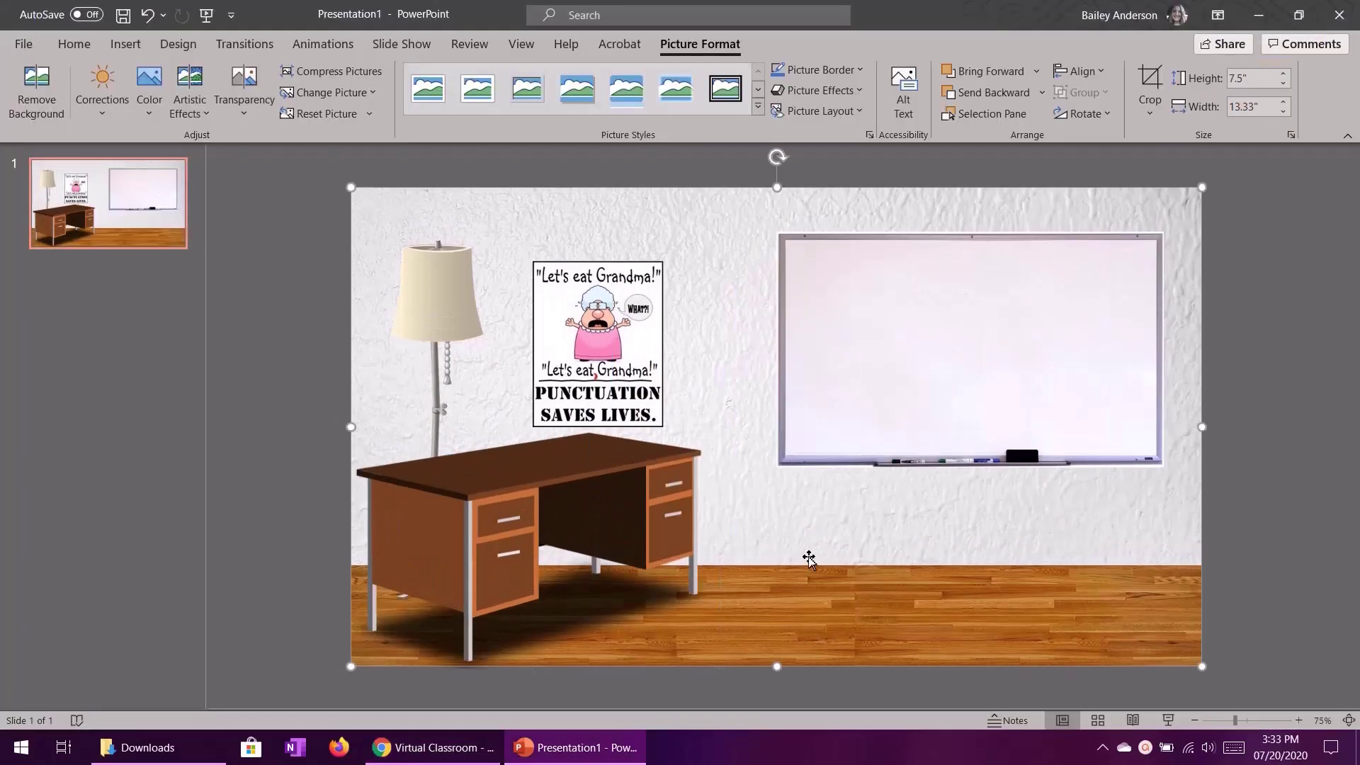
# Step: Paste the Bitmoji teacher, crop her right side narrower, and place her in front of the desk
pyautogui.hotkey('ctrl', 'v')
pyautogui.click(1150, 89)
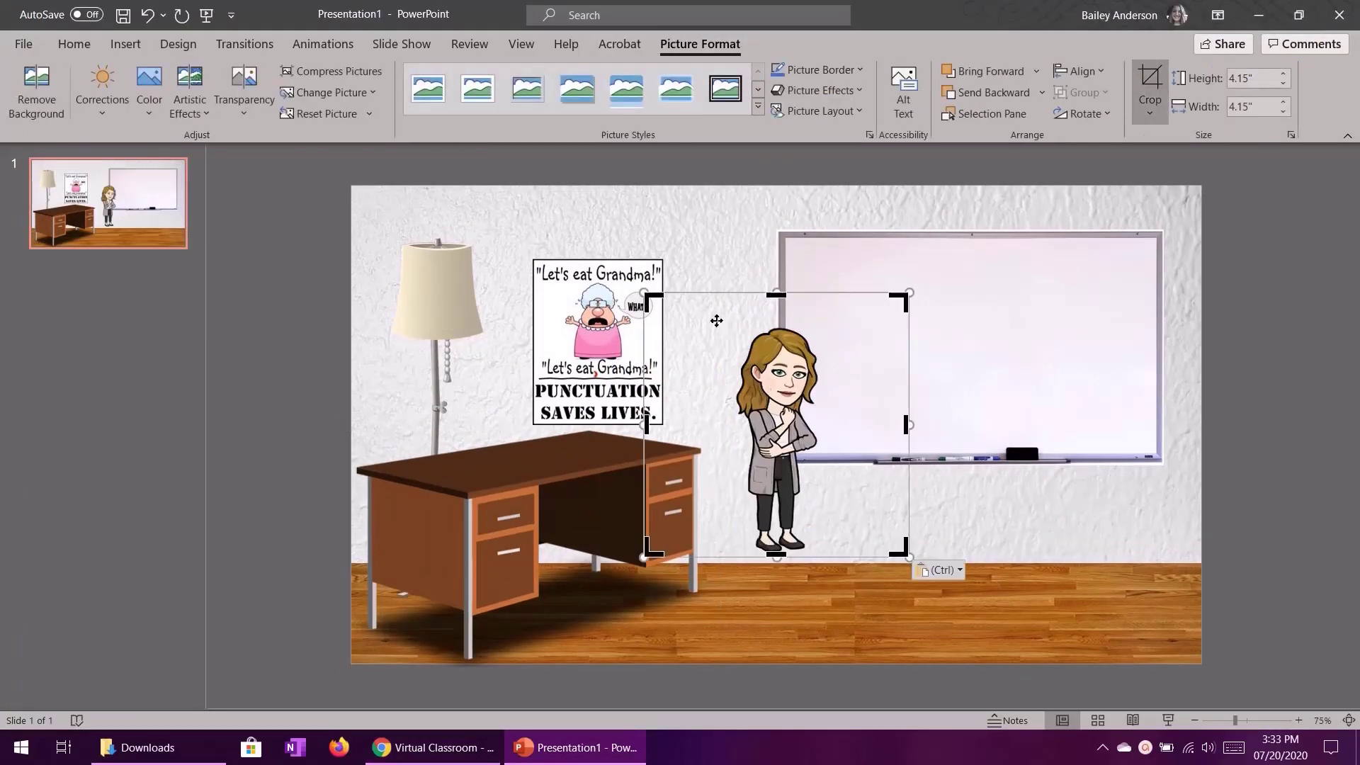
pyautogui.moveTo(909, 424); pyautogui.dragTo(835, 413)
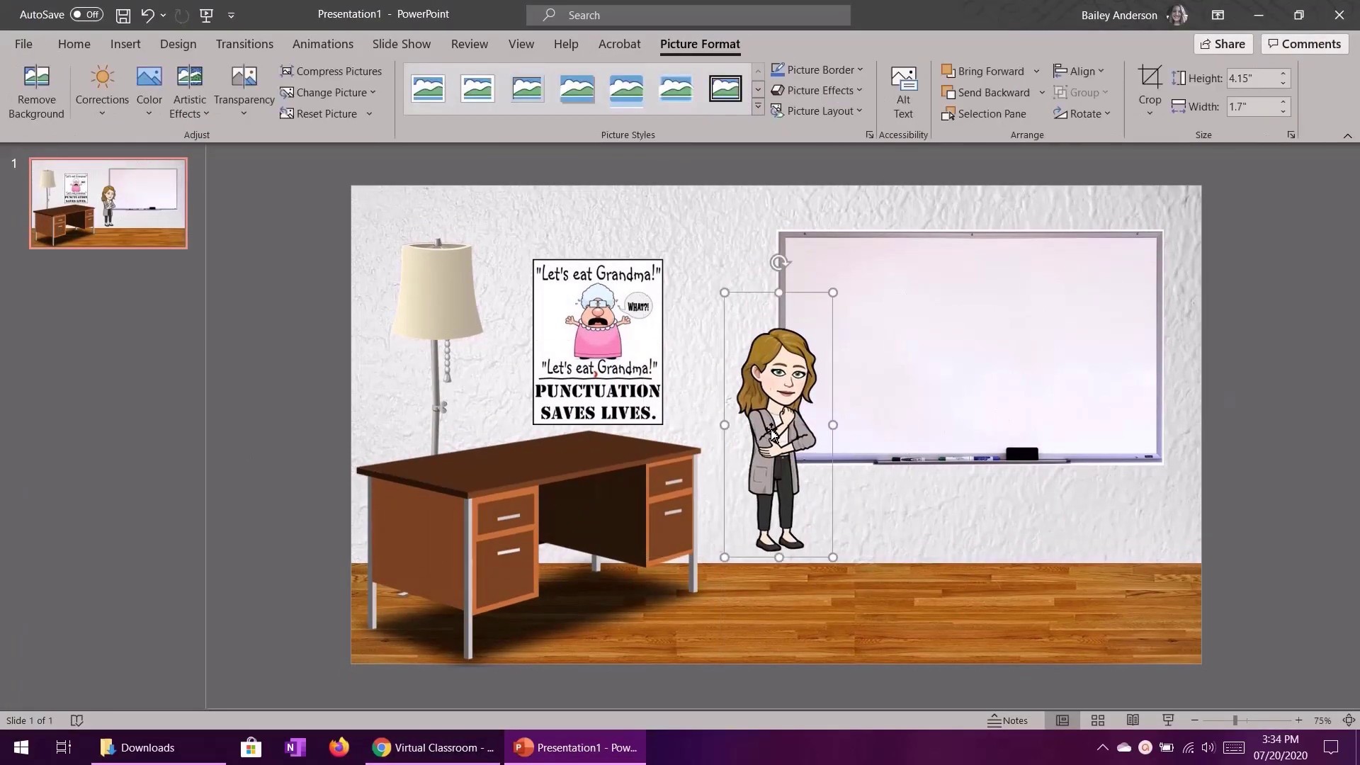
pyautogui.moveTo(710, 292); pyautogui.dragTo(573, 247)
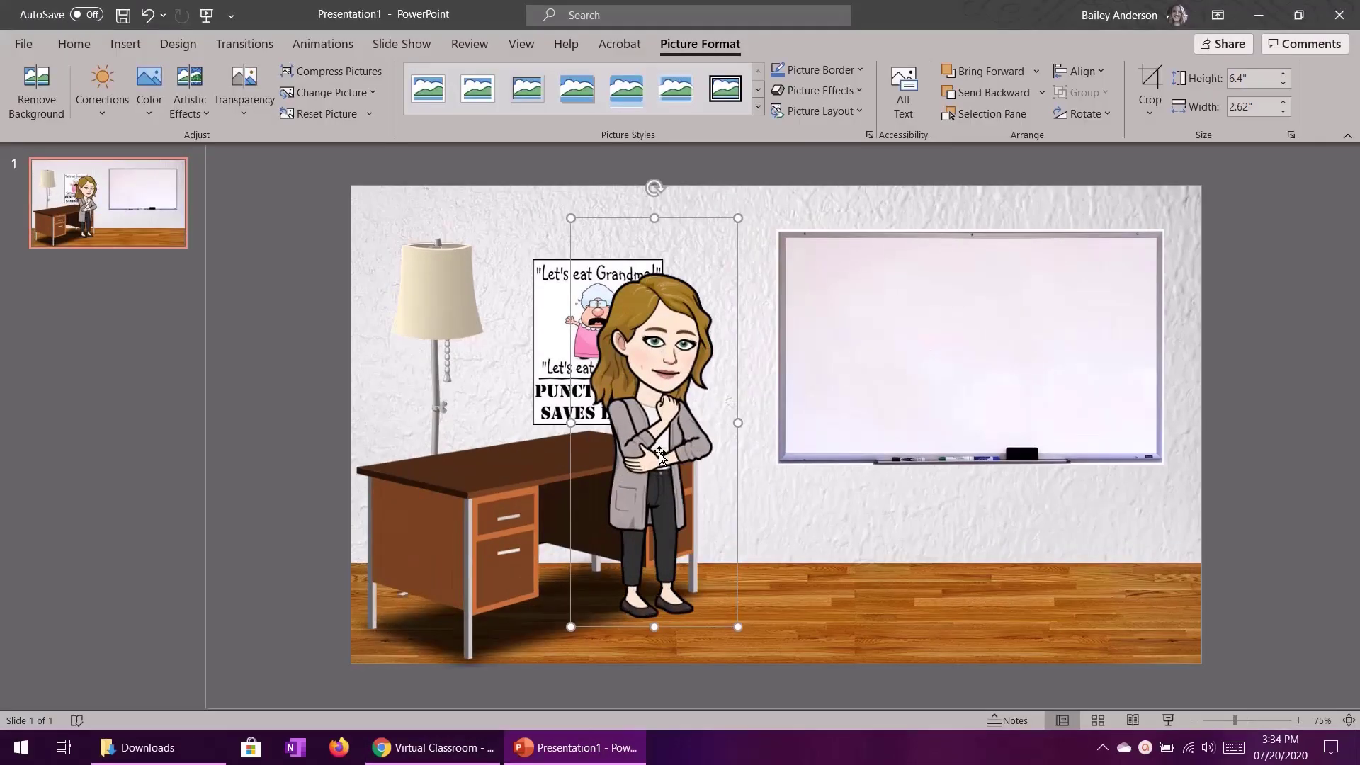
pyautogui.moveTo(659, 455); pyautogui.dragTo(679, 474)
pyautogui.click(1068, 470)
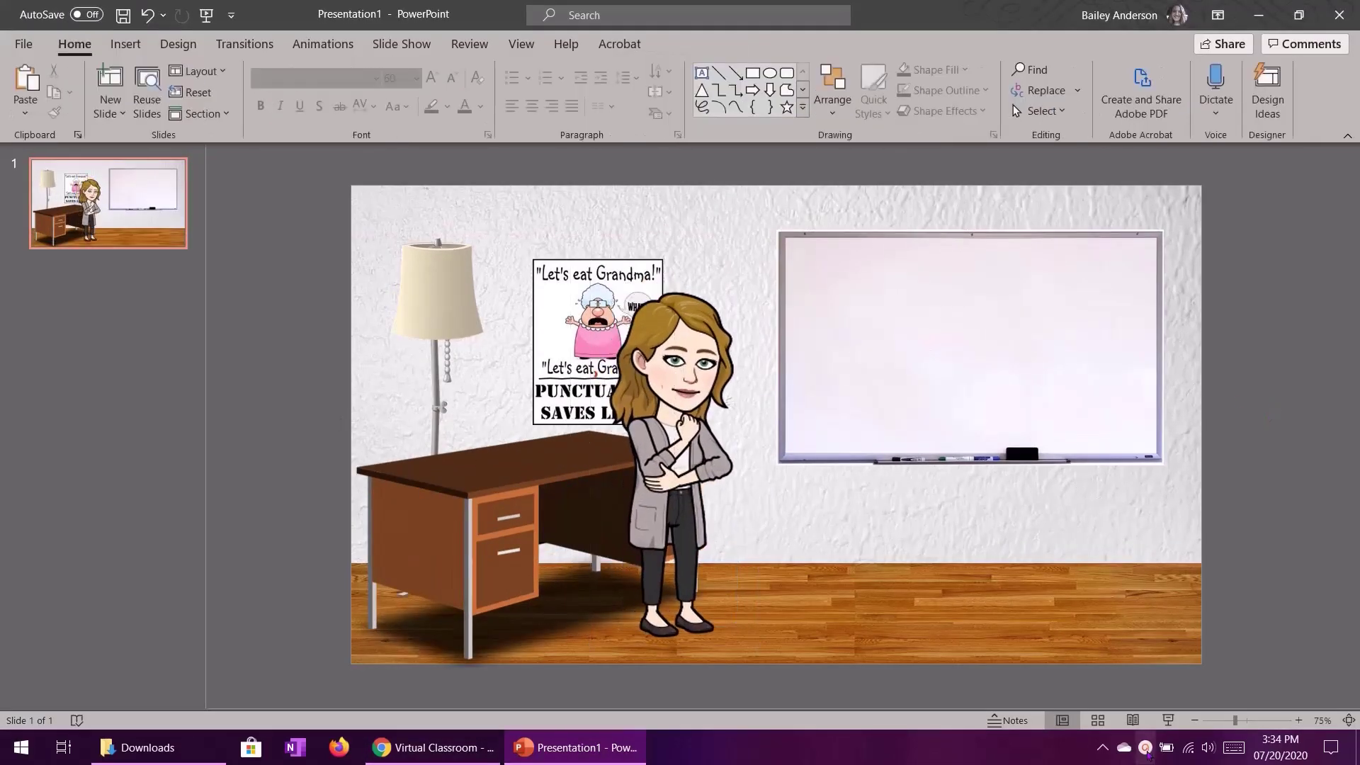
# Step: Add a centred, top-aligned text box on the whiteboard reading 'Welcome to 6th Grade!'
pyautogui.click(126, 44)
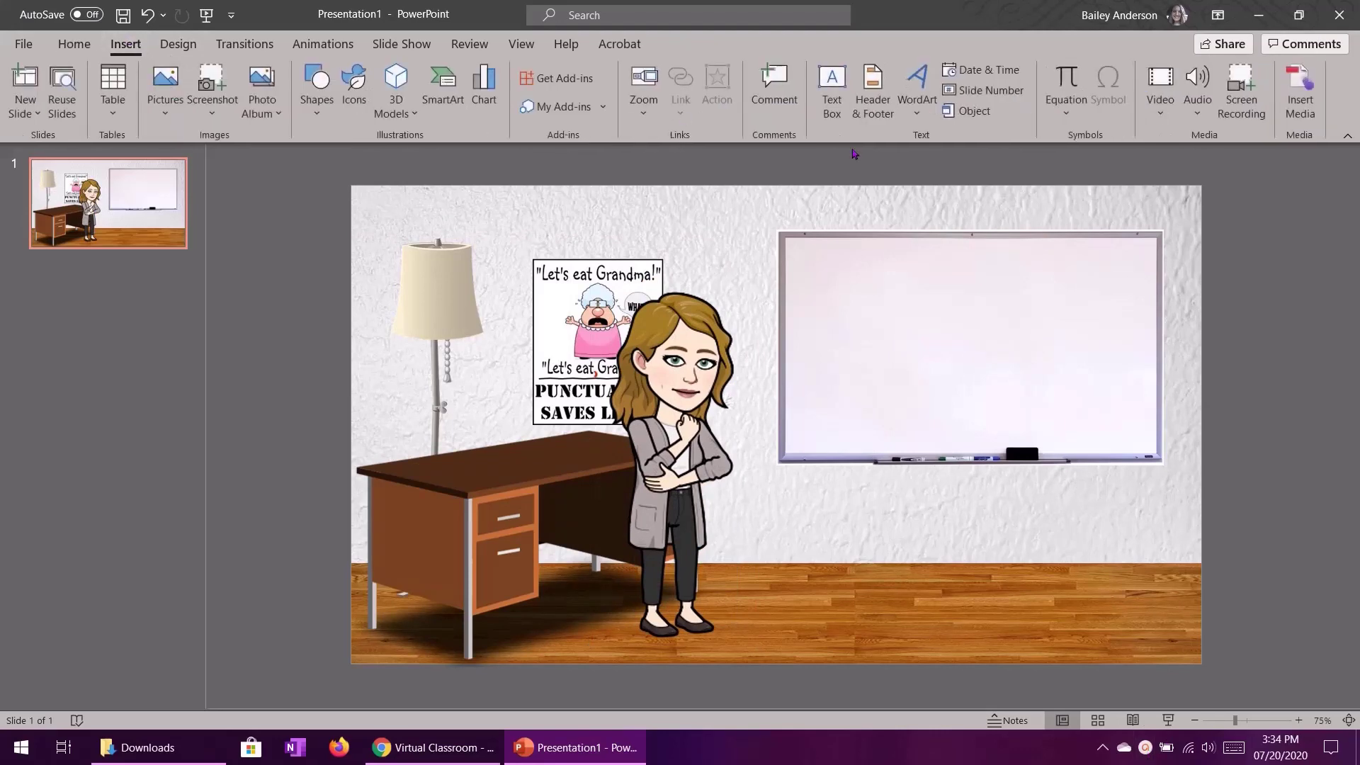
pyautogui.click(832, 92)
pyautogui.moveTo(793, 248); pyautogui.dragTo(1147, 461)
pyautogui.write('Welc')
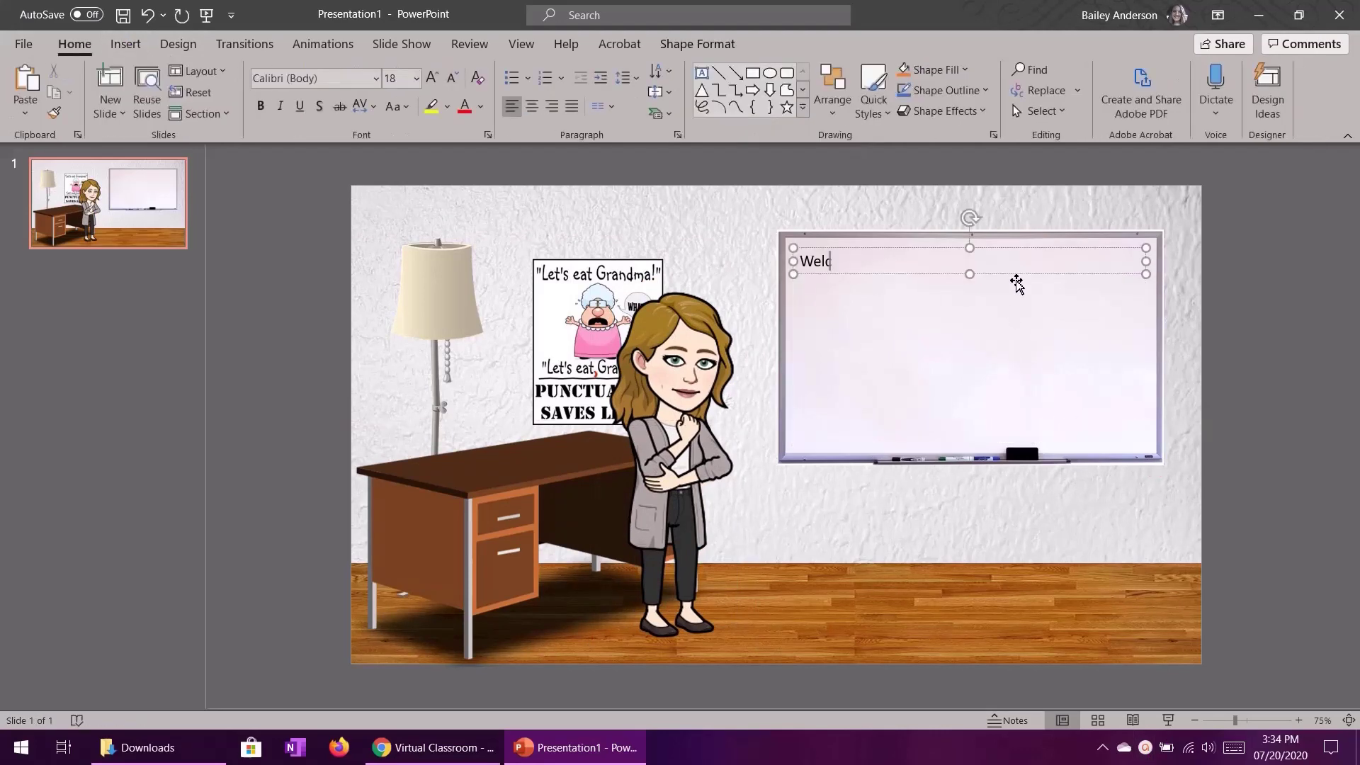
pyautogui.write('ome to 6th Grade!')
pyautogui.click(531, 106)
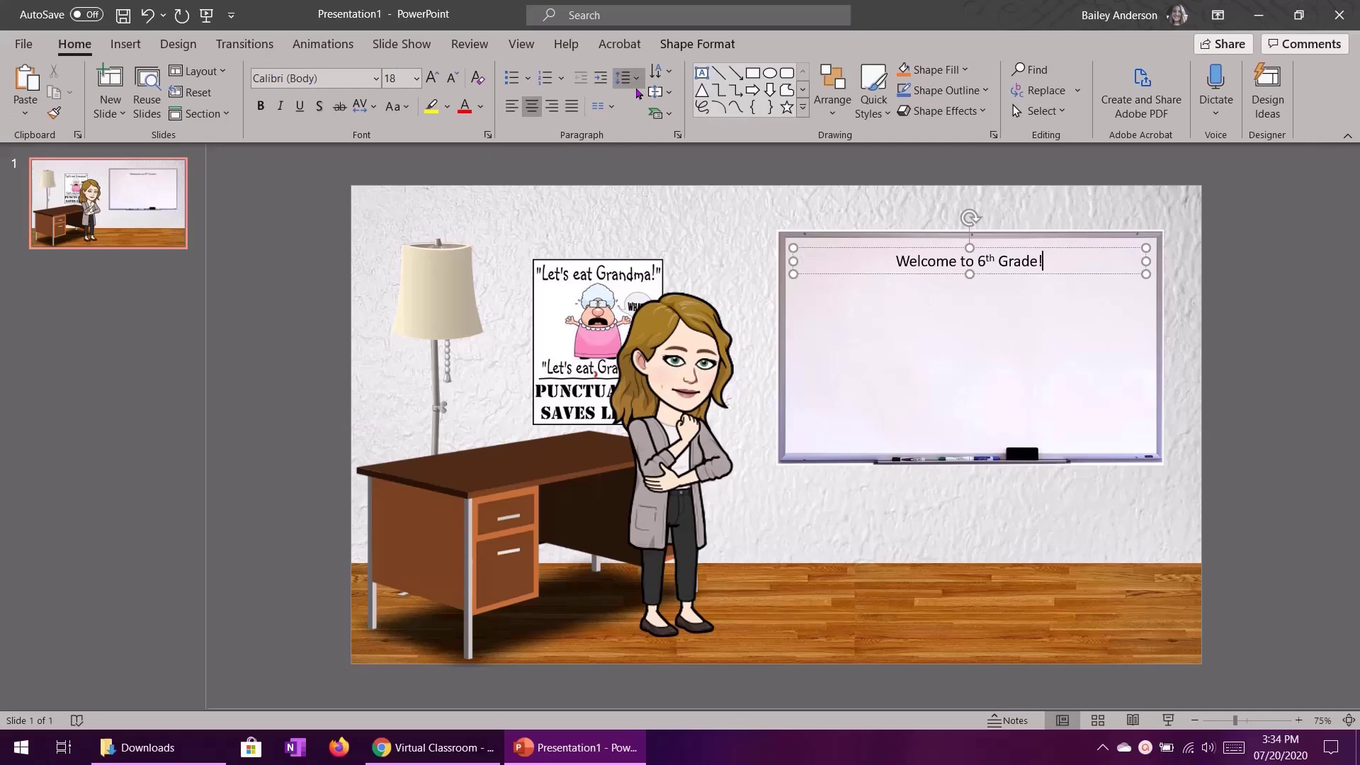
pyautogui.click(626, 78)
pyautogui.click(549, 132)
pyautogui.click(658, 92)
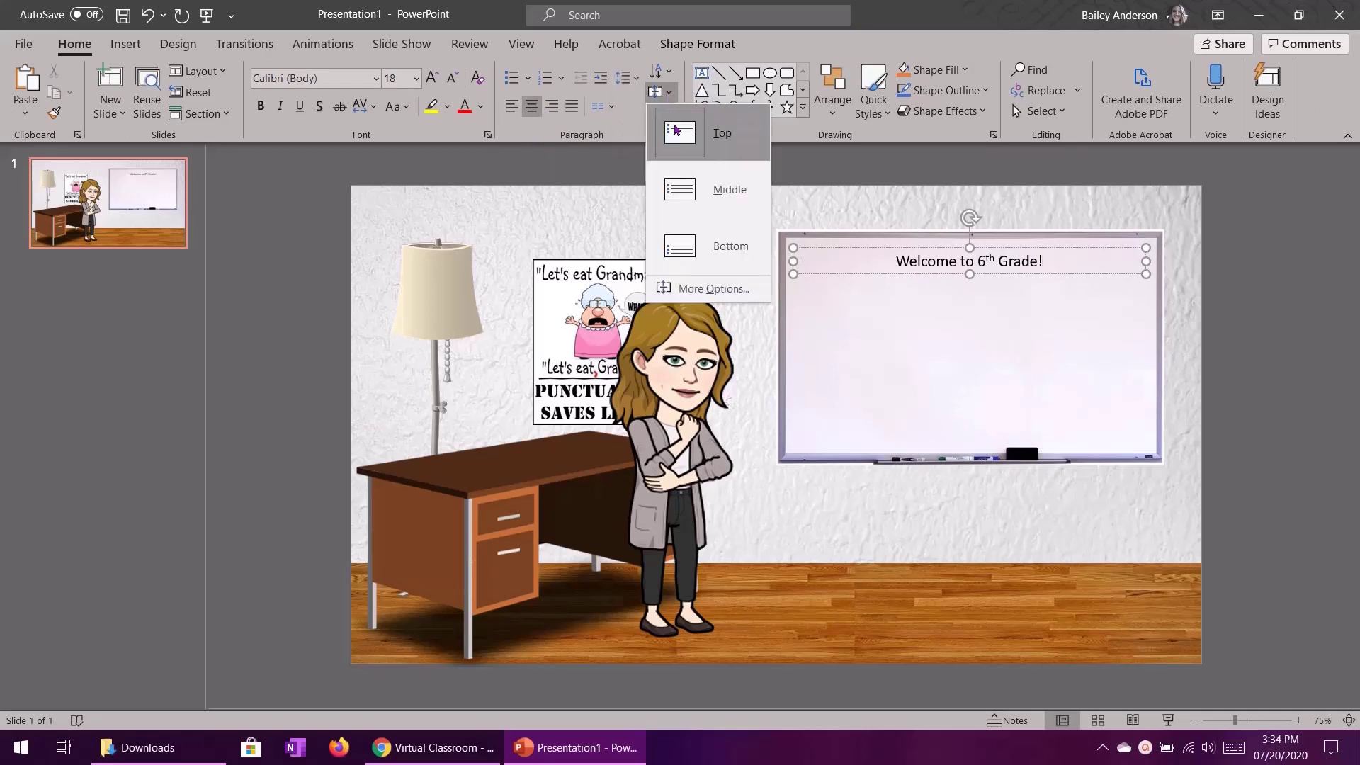
pyautogui.click(687, 172)
# Step: Set the heading to 72-point Bradley Hand ITC and move it down onto the whiteboard
pyautogui.click(971, 428)
pyautogui.moveTo(1046, 261); pyautogui.dragTo(895, 261)
pyautogui.click(376, 78)
pyautogui.scroll(-15, 400, 304)
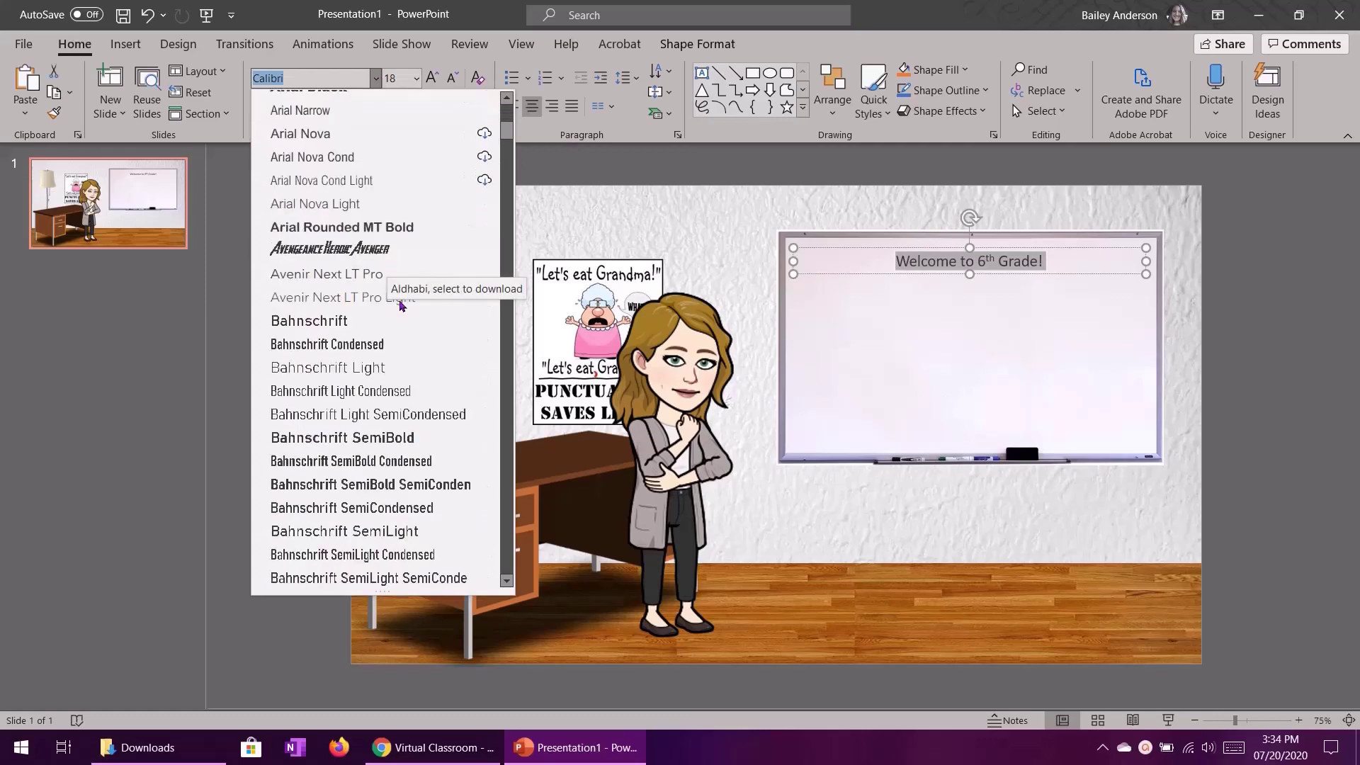
pyautogui.scroll(-2, 400, 304)
pyautogui.click(398, 277)
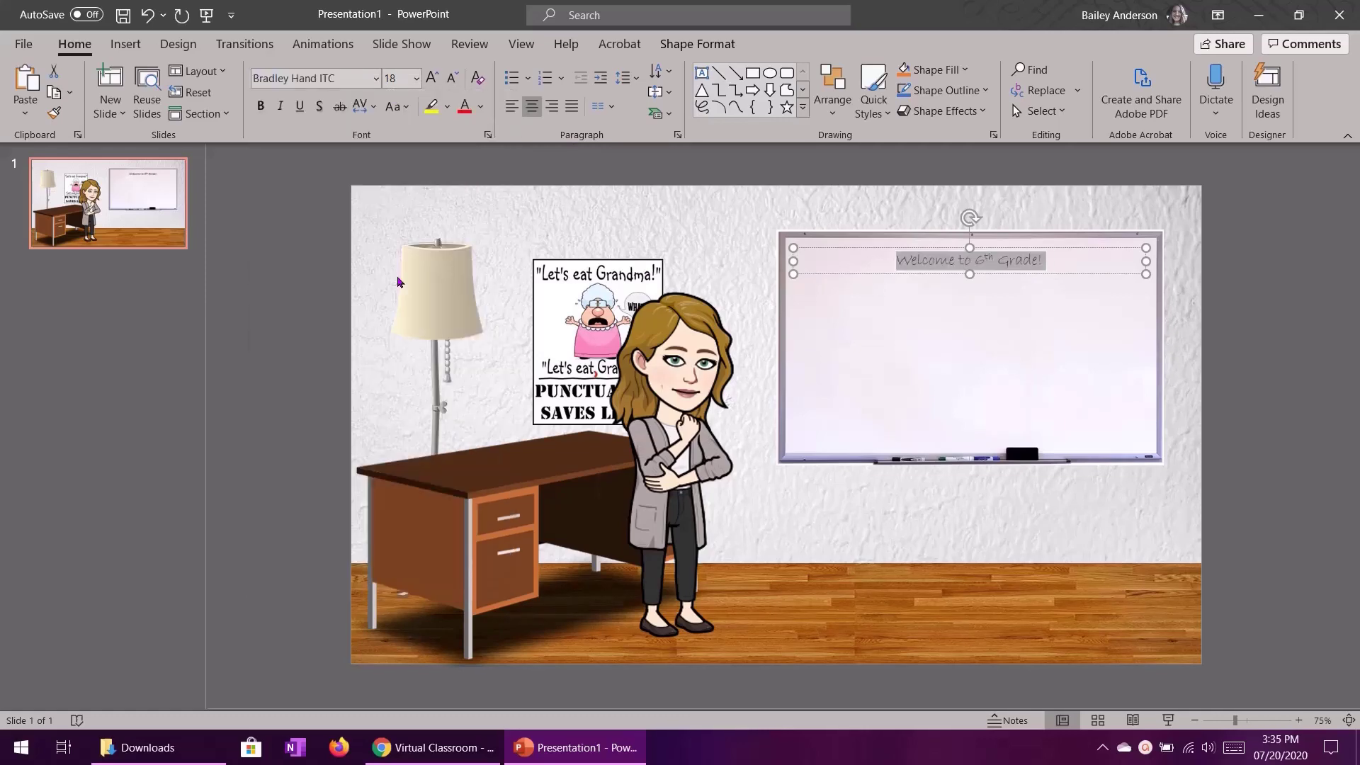
pyautogui.click(417, 78)
pyautogui.click(394, 478)
pyautogui.moveTo(1020, 374); pyautogui.dragTo(1026, 413)
pyautogui.click(295, 482)
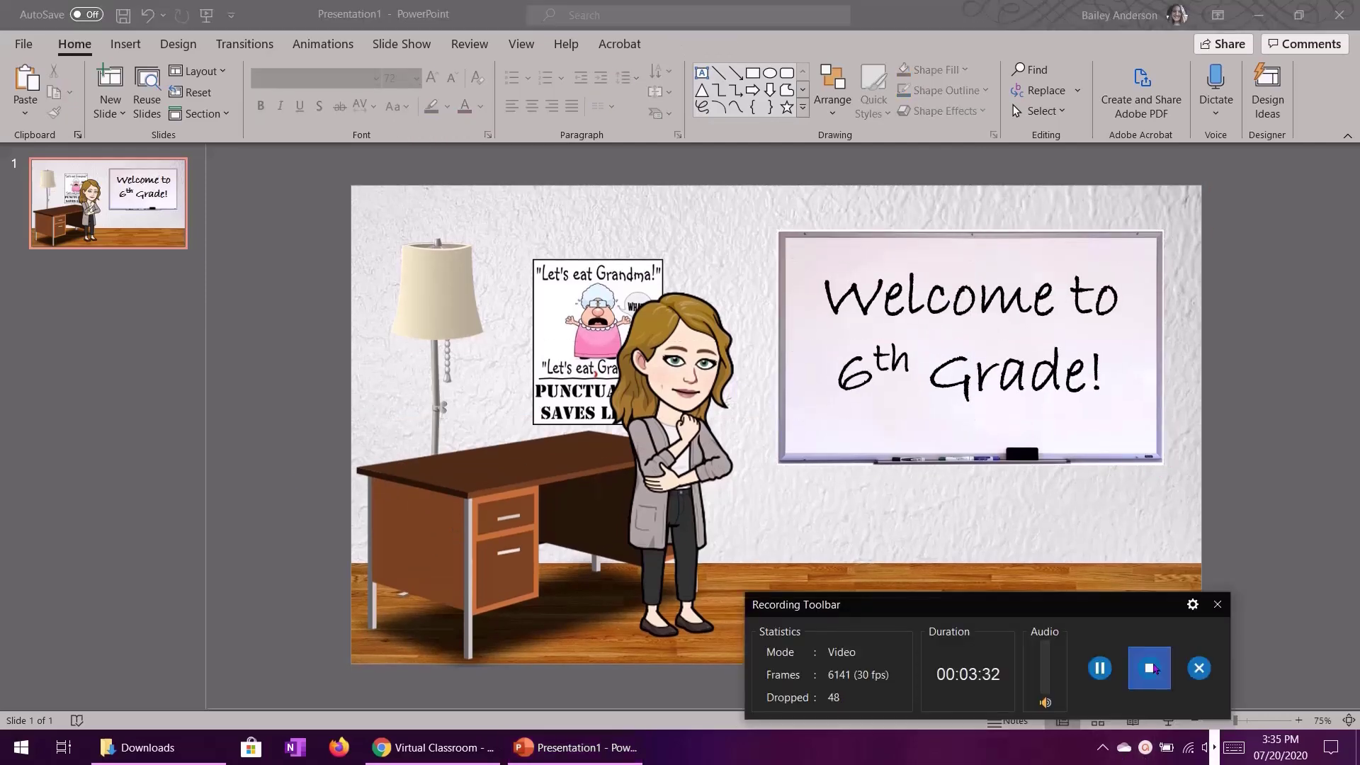
# Step: Copy the slide 1 thumbnail and paste it twice to create slides 2 and 3
pyautogui.click(1150, 667)
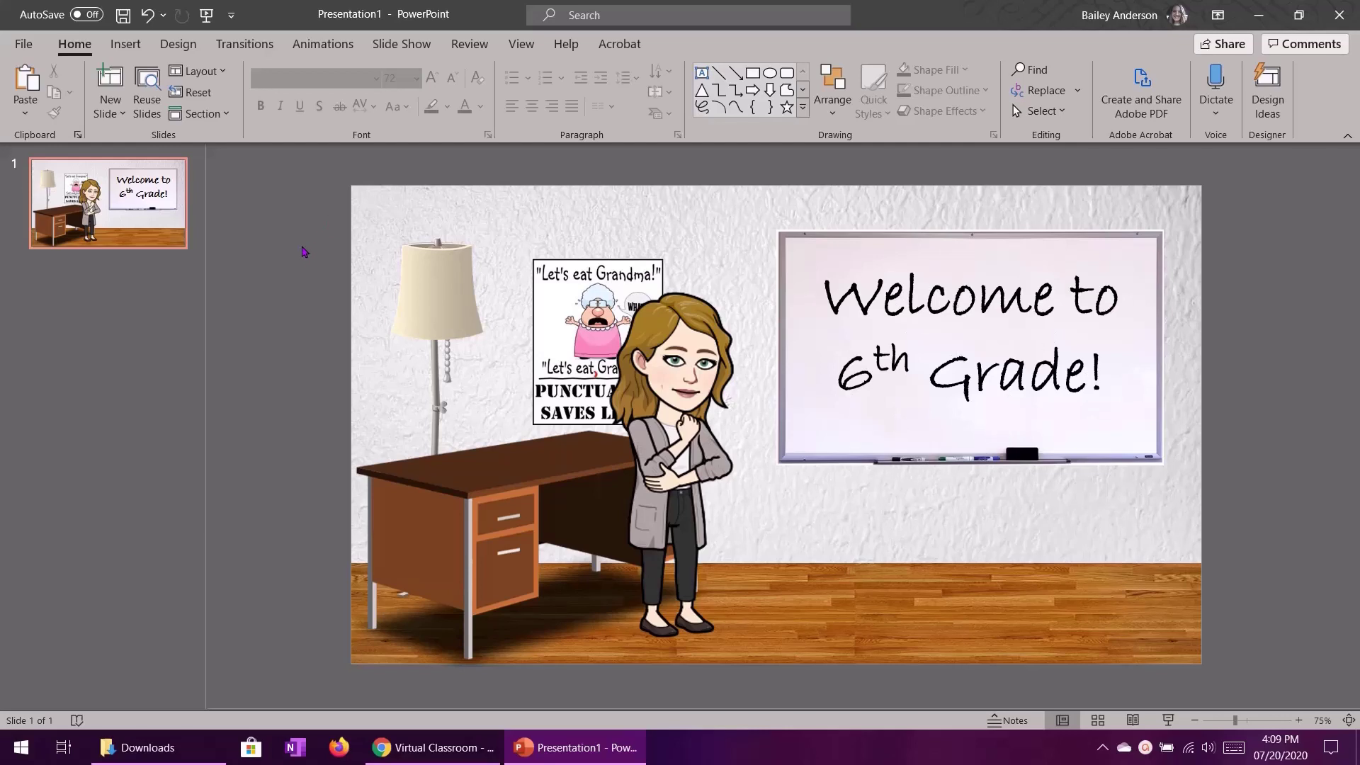
pyautogui.click(147, 278)
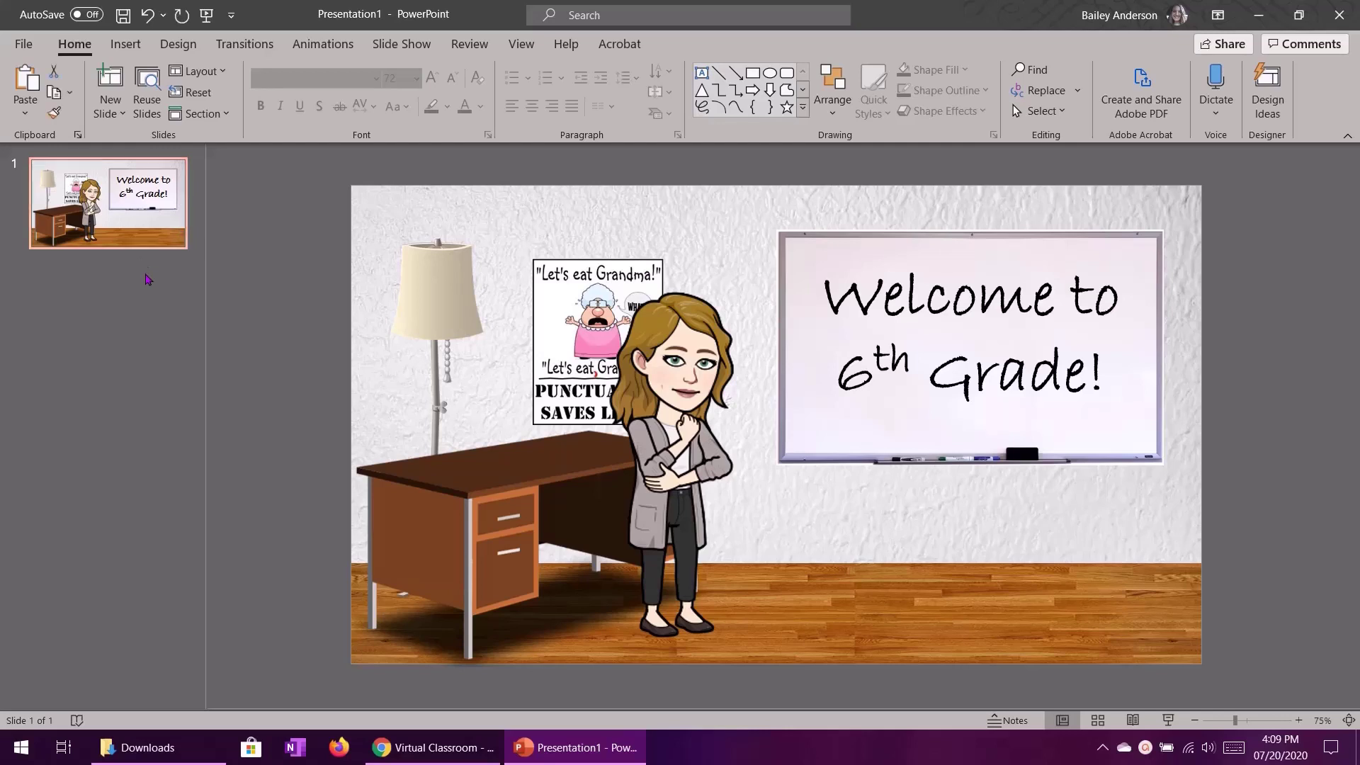
pyautogui.rightClick(105, 209)
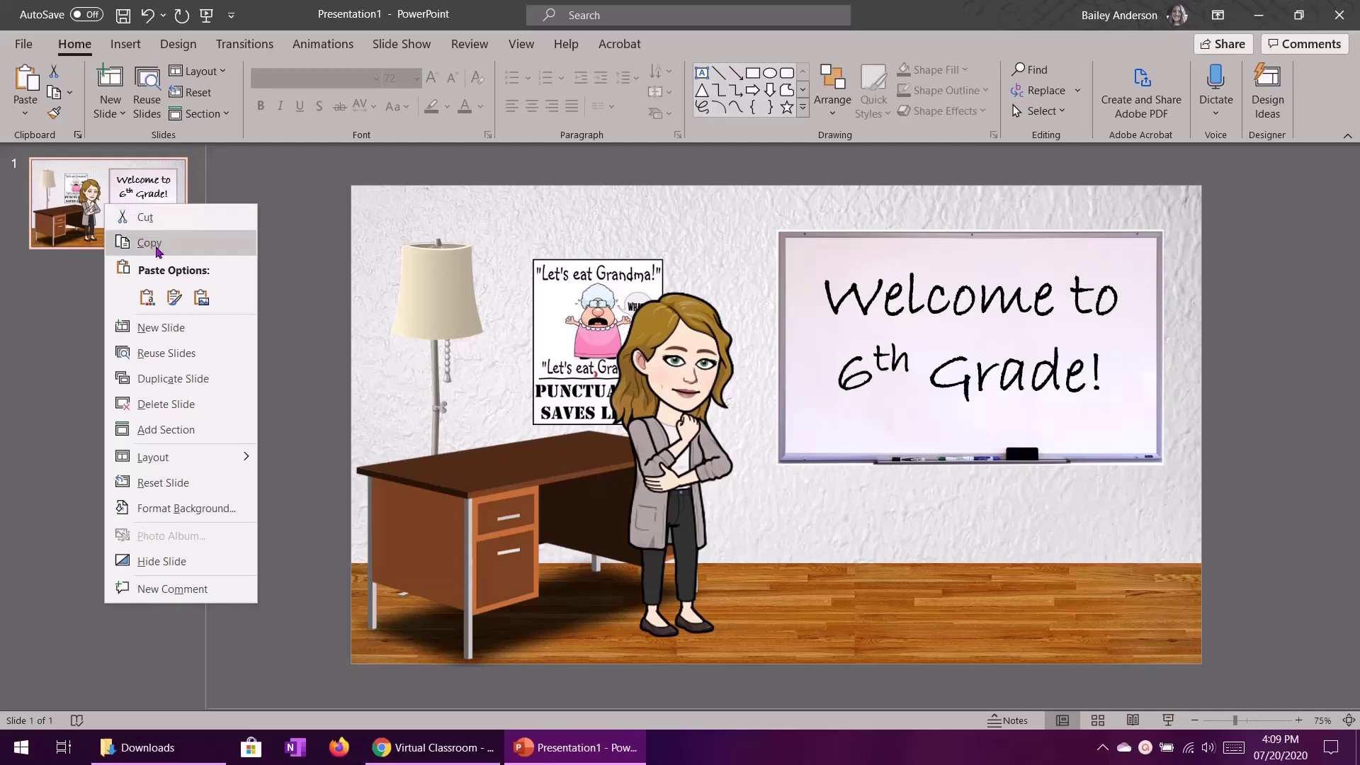
pyautogui.click(72, 304)
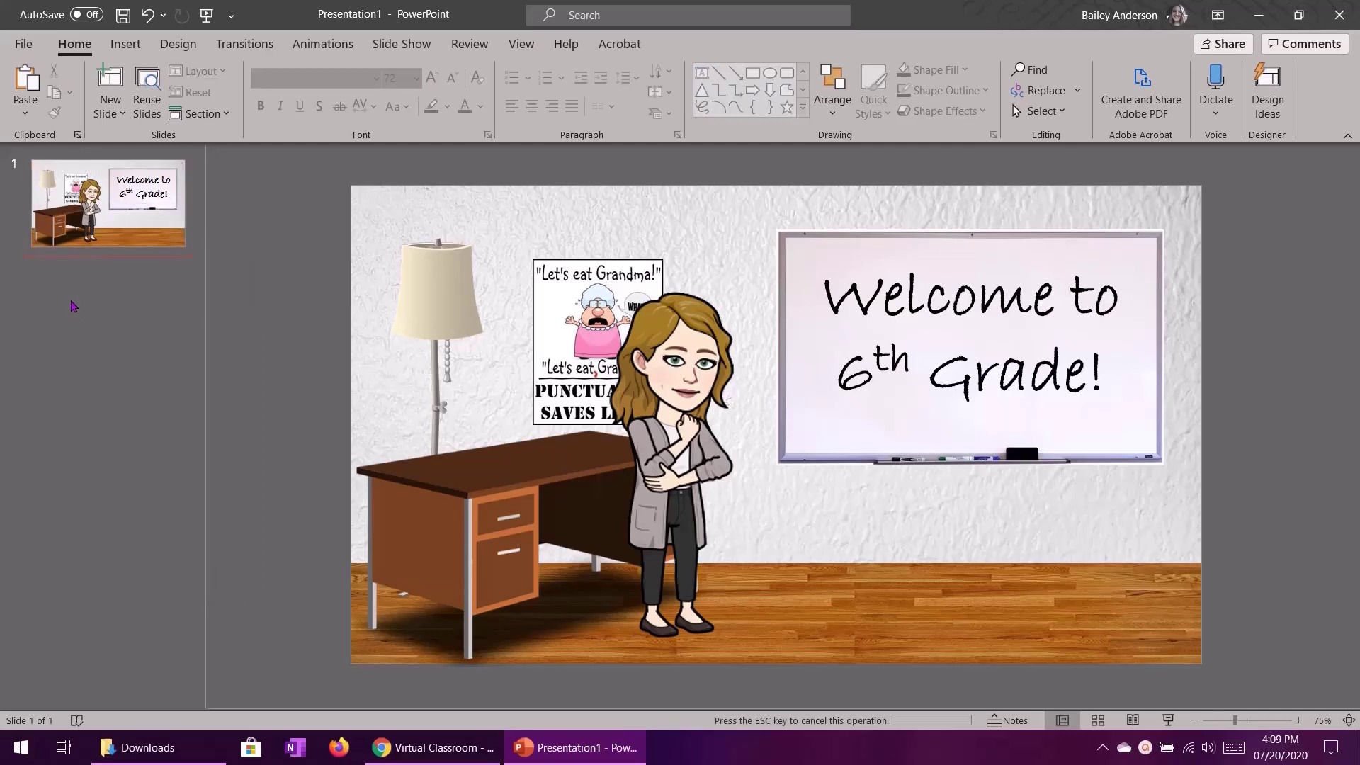
pyautogui.hotkey('ctrl', 'v')
pyautogui.hotkey('ctrl', 'v')
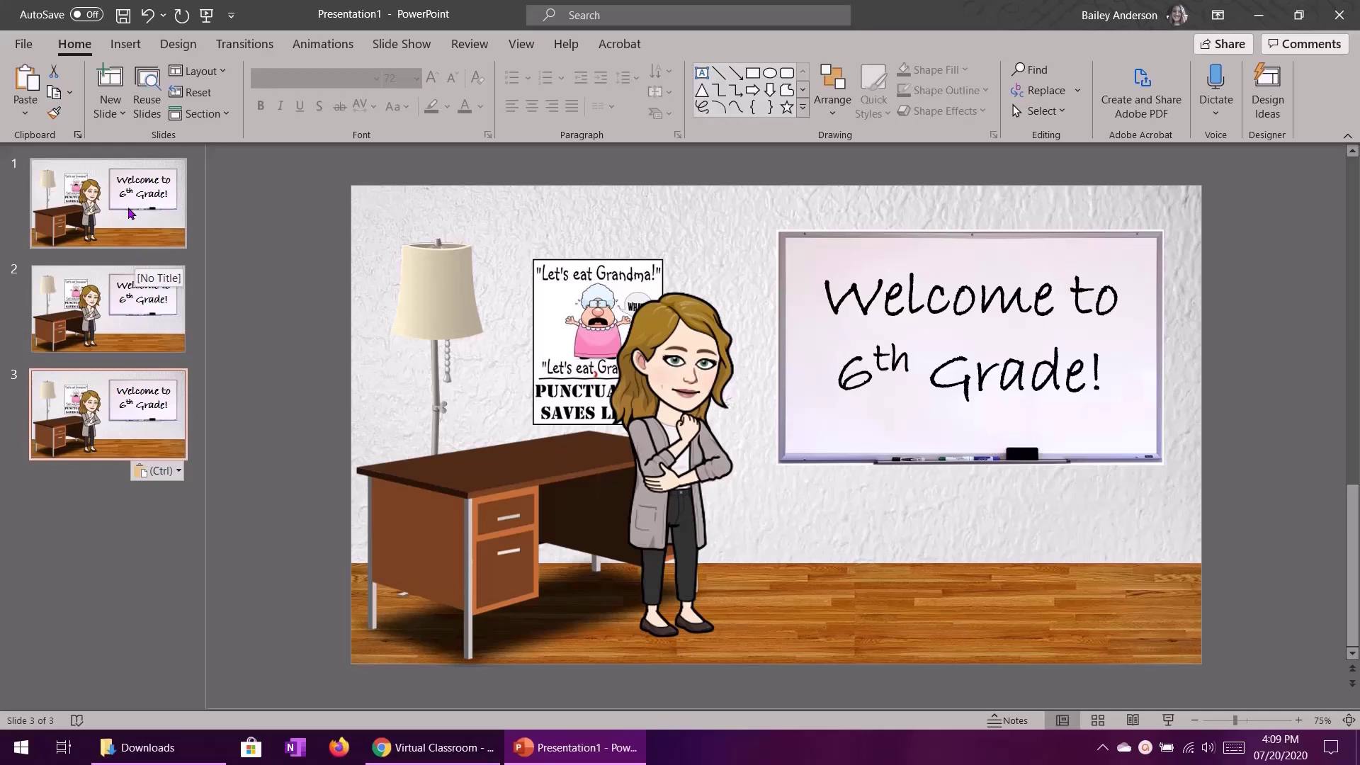
pyautogui.press('Up')
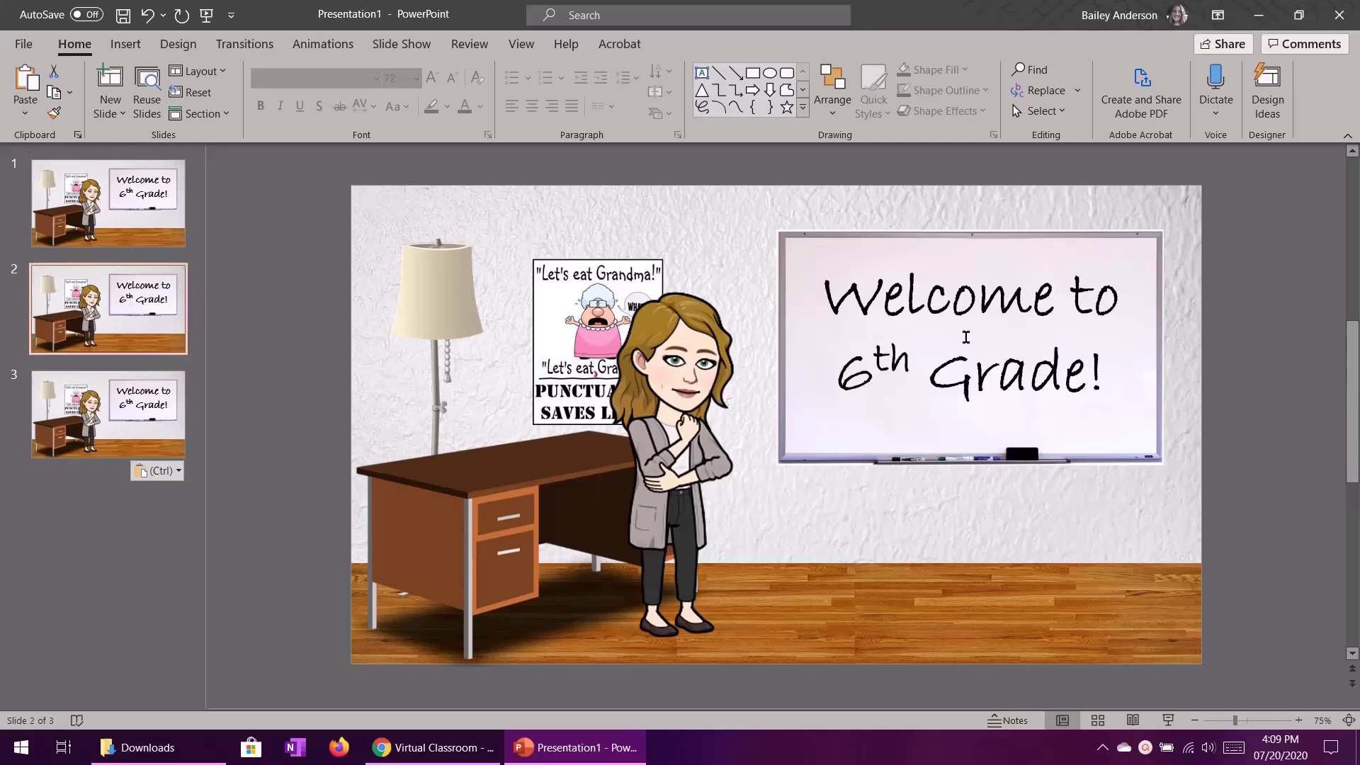
# Step: Replace slide 2's whiteboard text with 'English 6' and the teacher's name on a second line
pyautogui.click(927, 313)
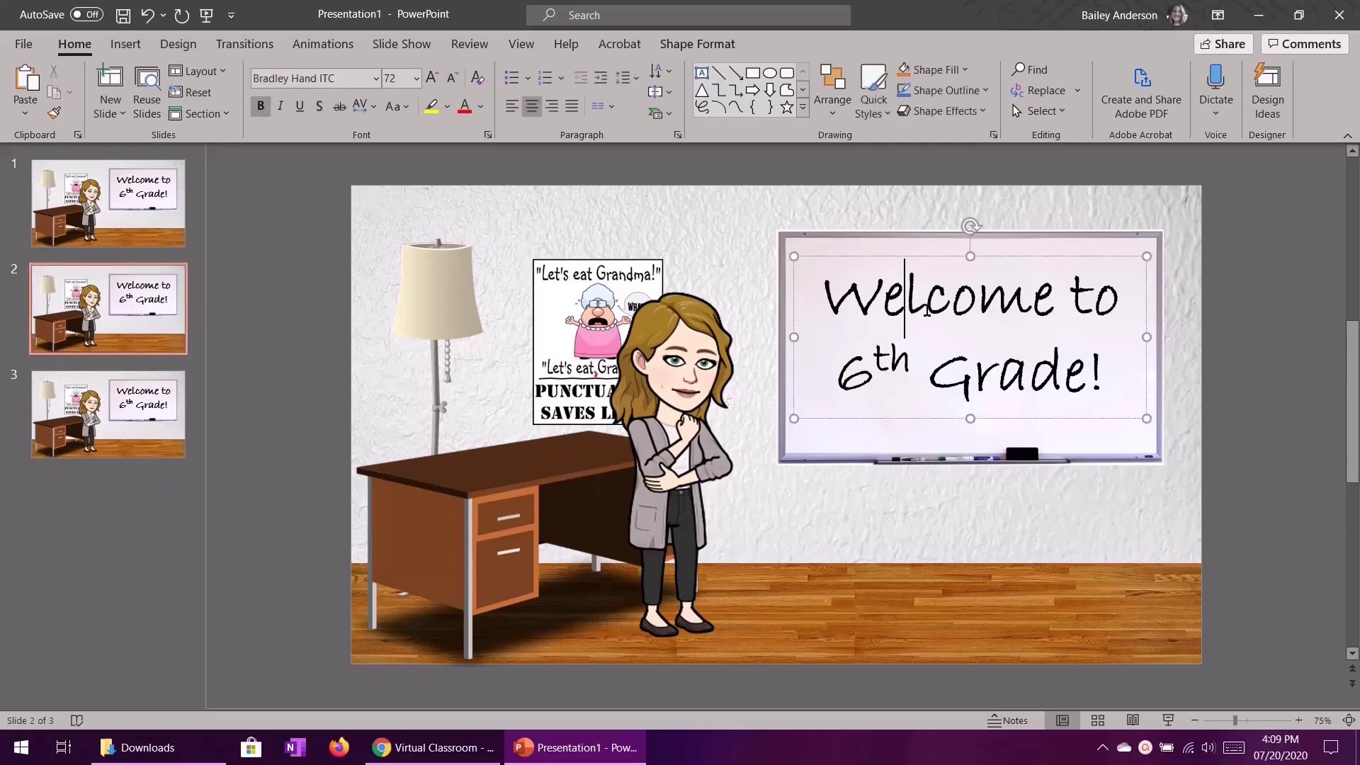
pyautogui.hotkey('ctrl', 'a')
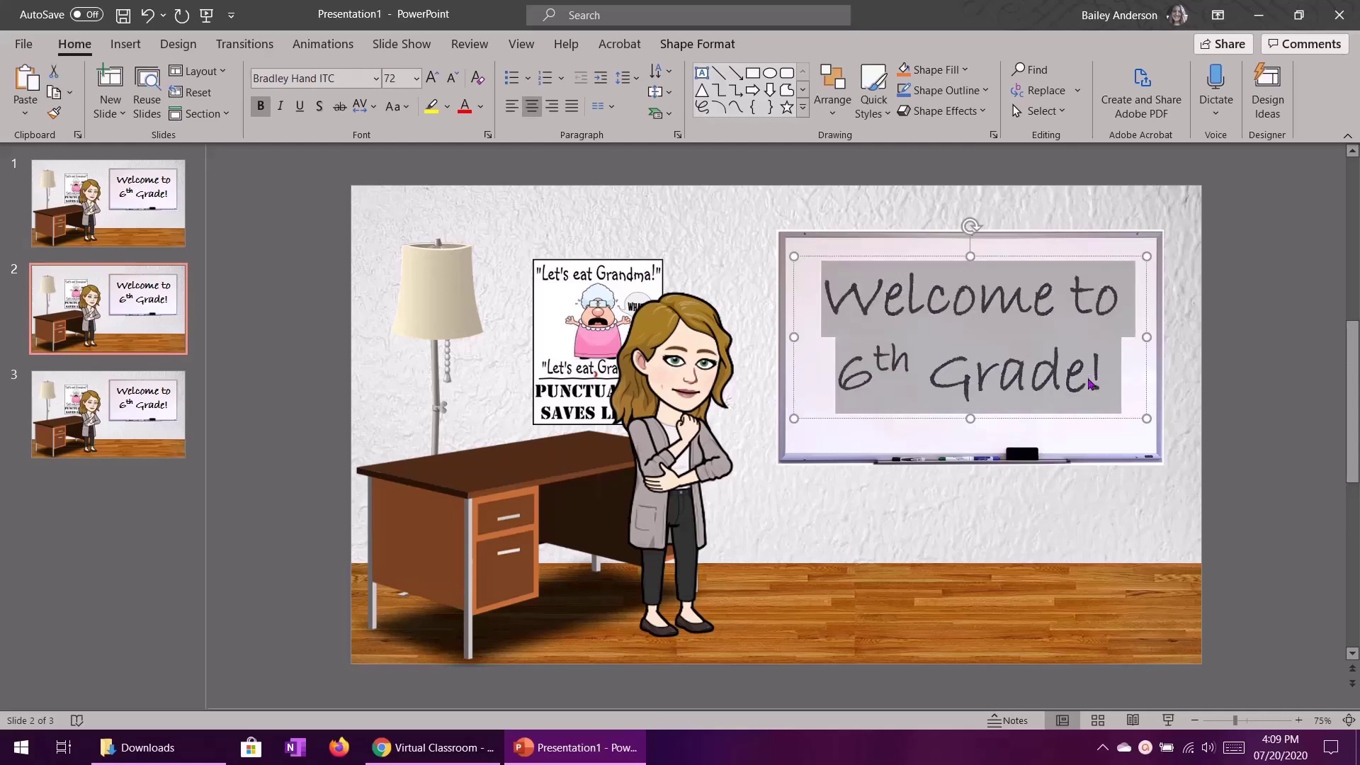
pyautogui.write('English 6')
pyautogui.press('Return')
pyautogui.write('Mr')
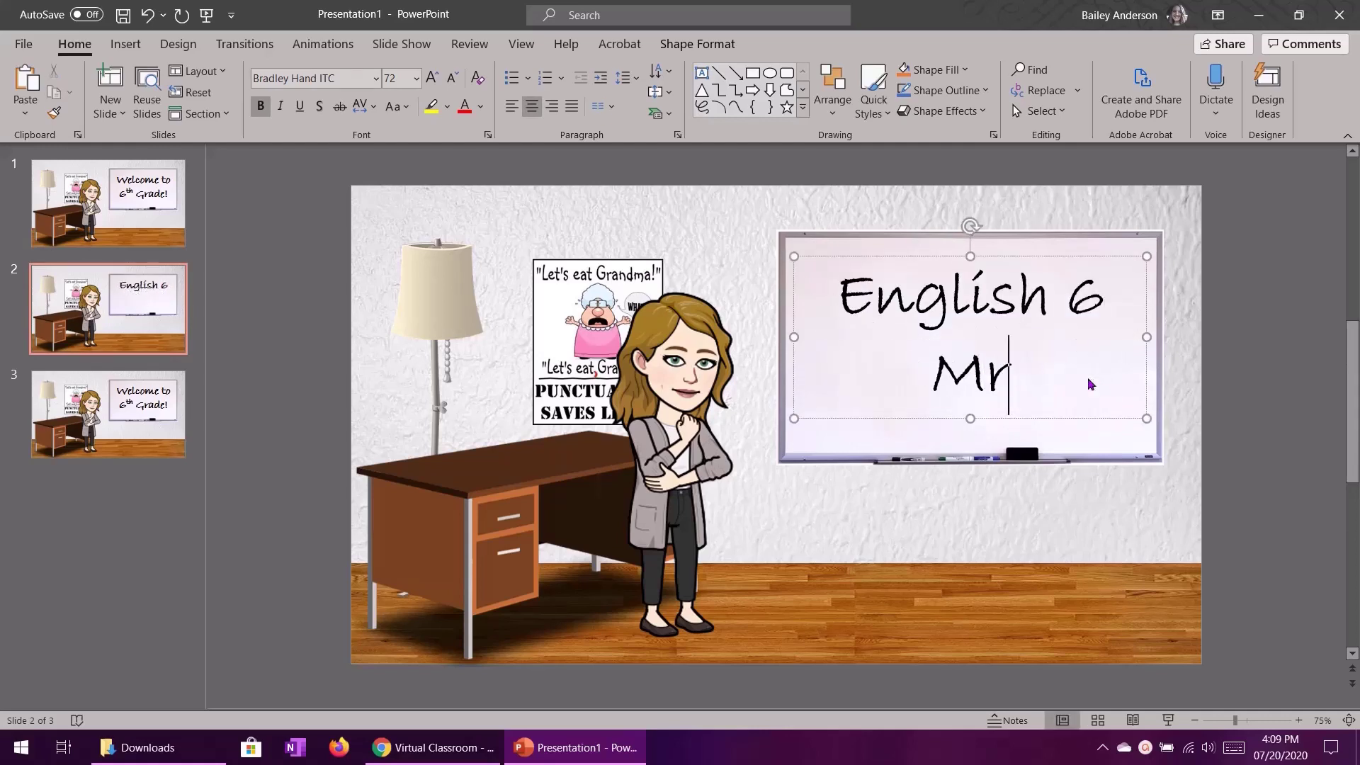
pyautogui.write('s. Whittle')
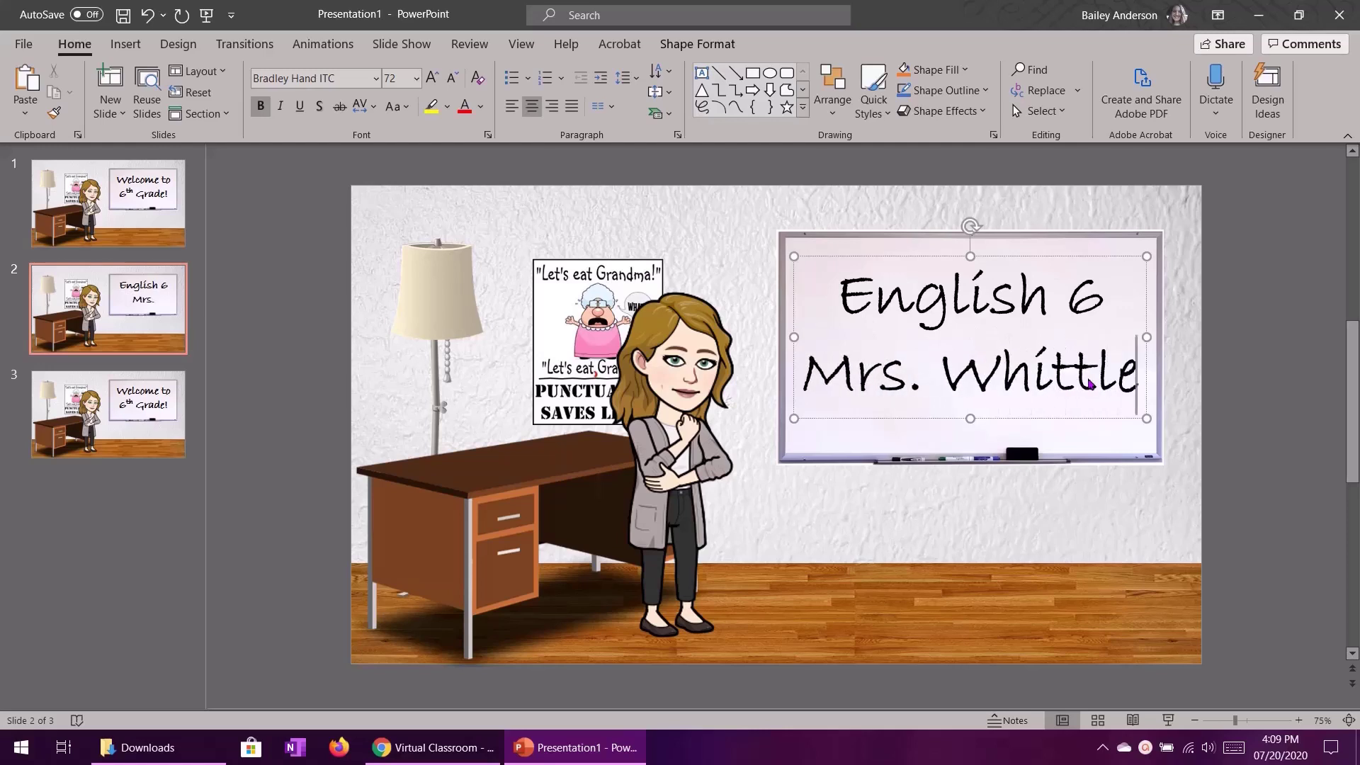
# Step: Rewrite slide 3's whiteboard as 'I'm so happy' / 'you're here!' on two lines
pyautogui.scroll(-1, 810, 389)
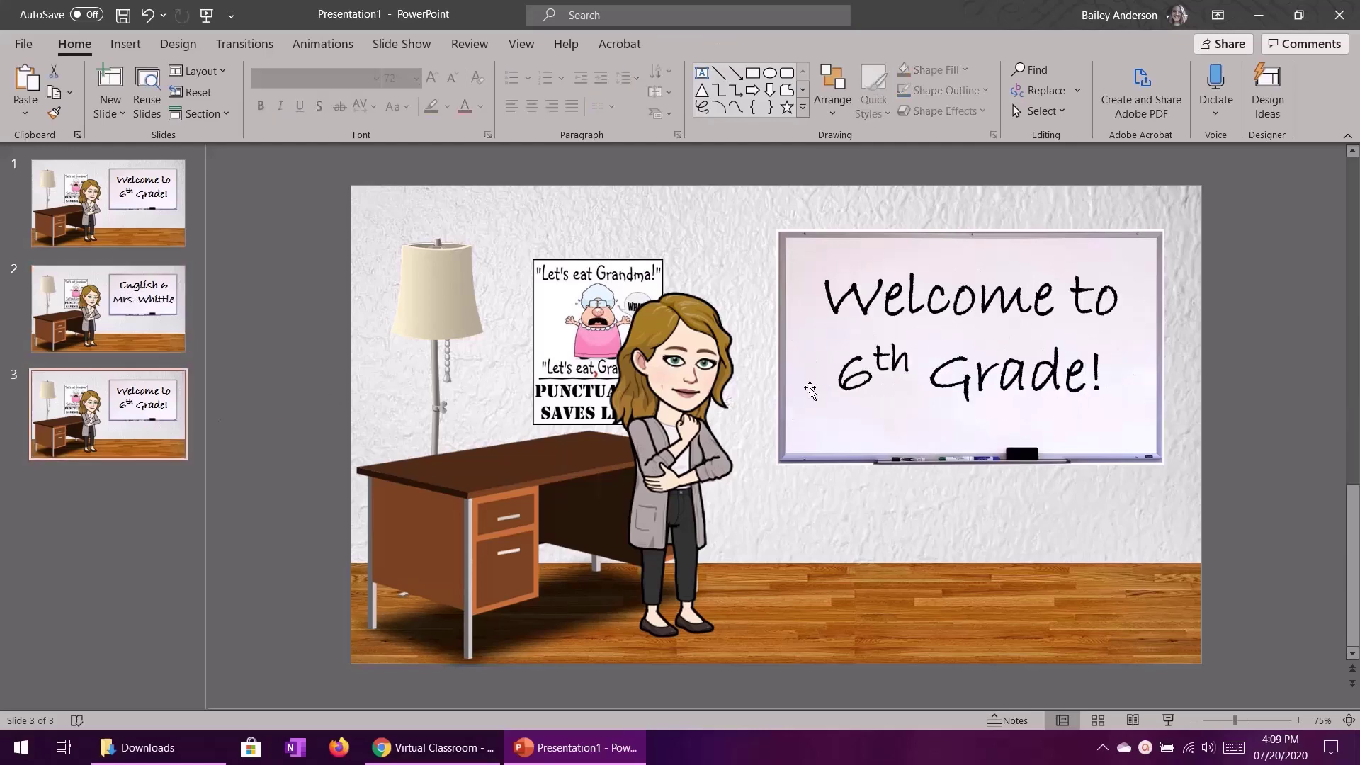
pyautogui.click(928, 334)
pyautogui.hotkey('ctrl', 'a')
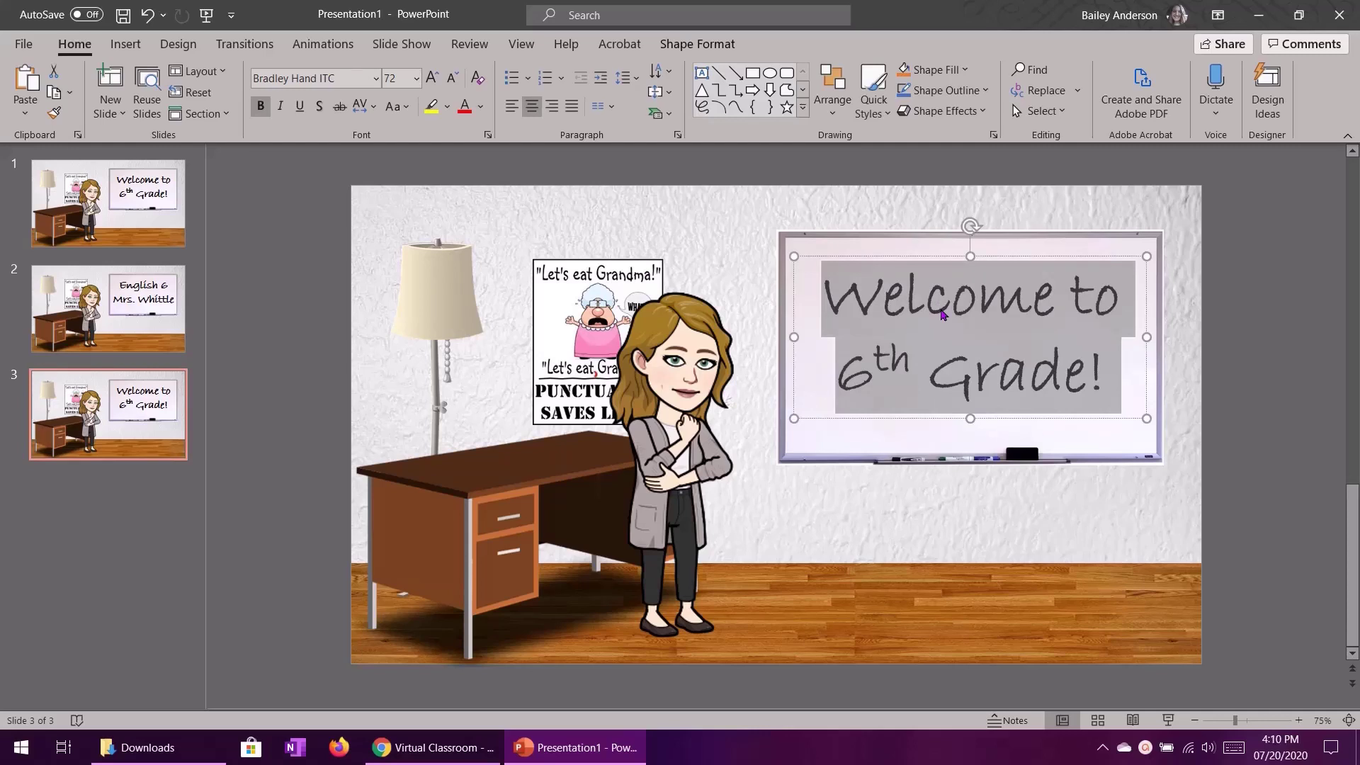
pyautogui.write('I')
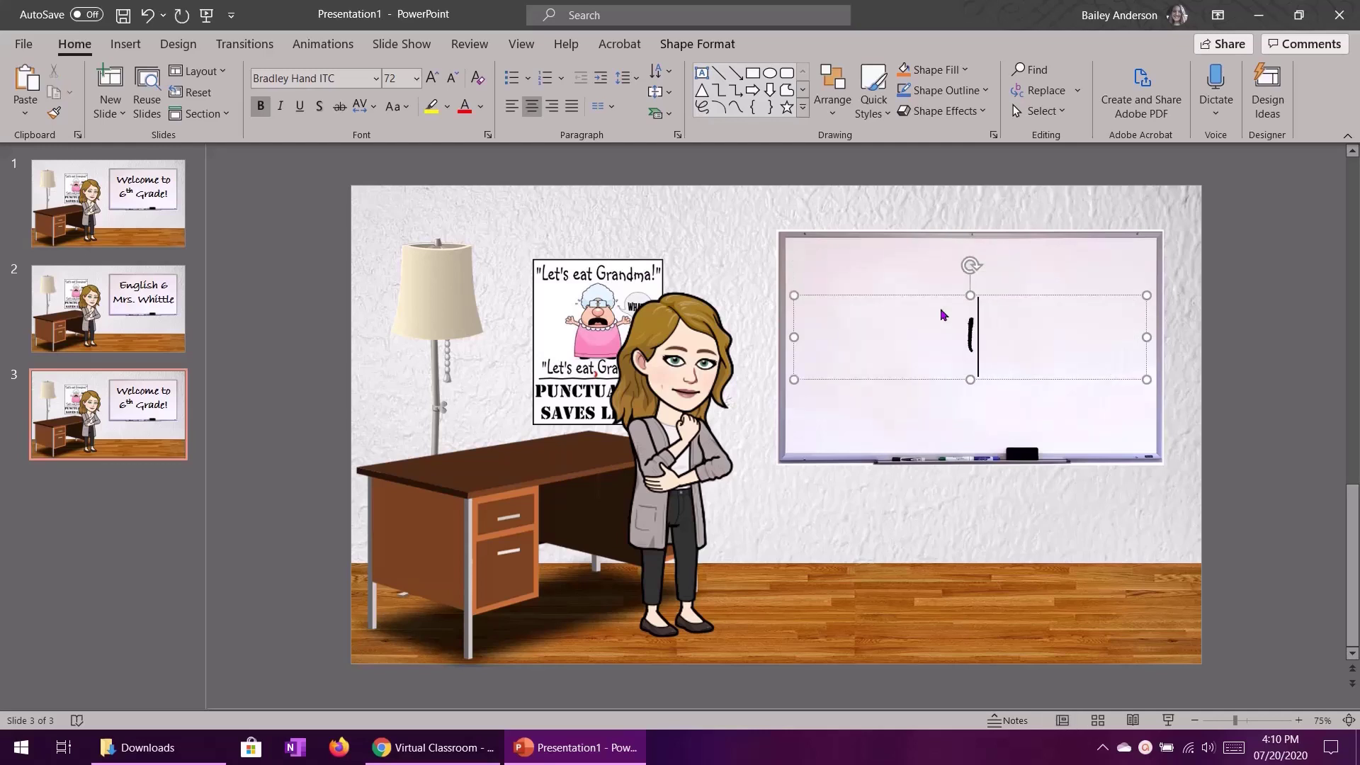
pyautogui.write("'m so happy")
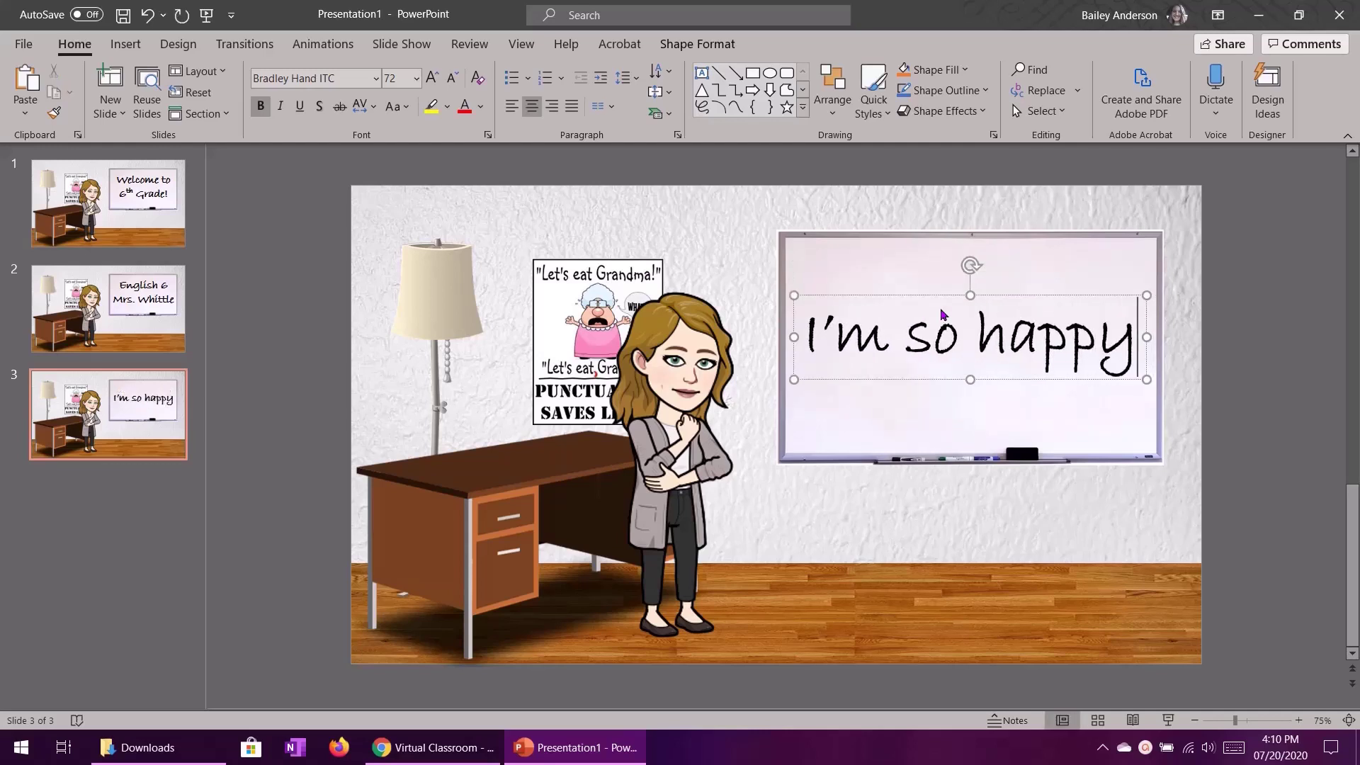
pyautogui.press('Return')
pyautogui.write("you're")
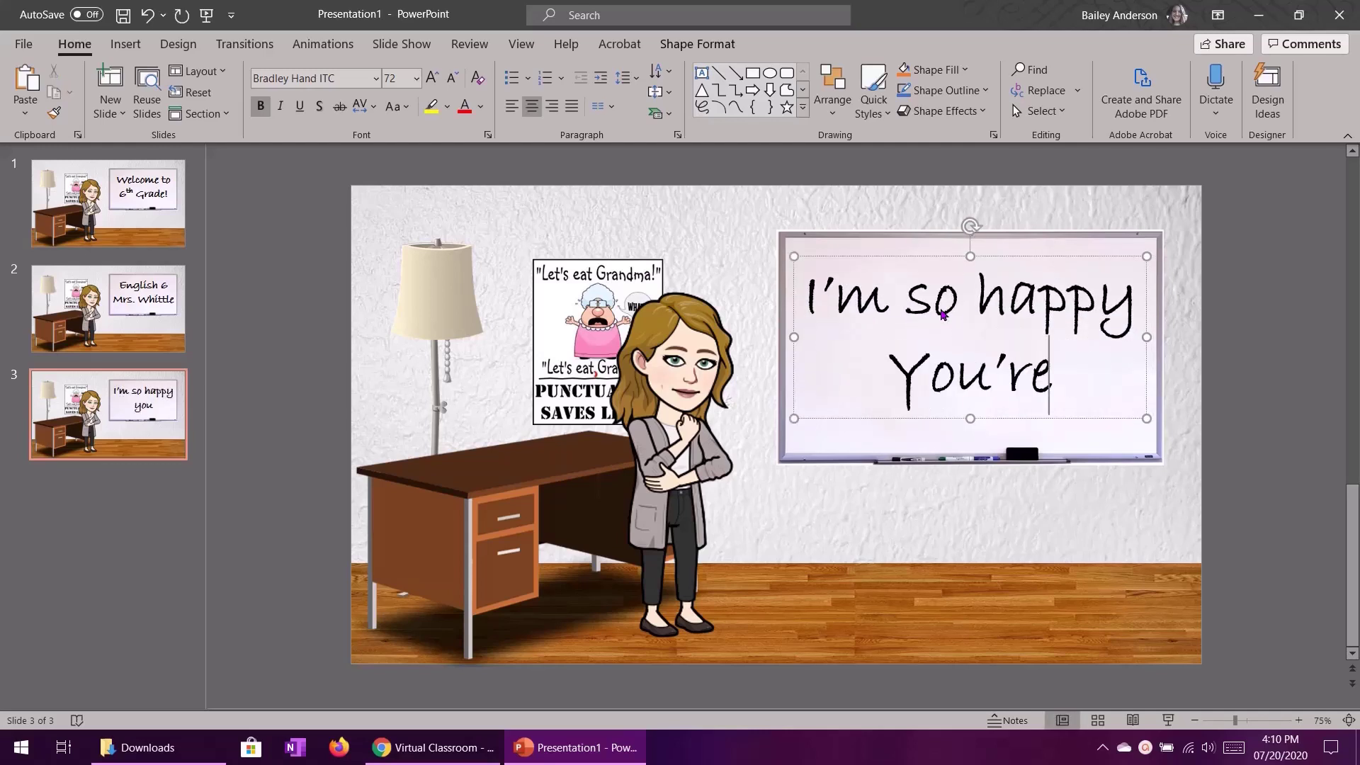
pyautogui.press('BackSpace')
pyautogui.press('BackSpace')
pyautogui.press('BackSpace')
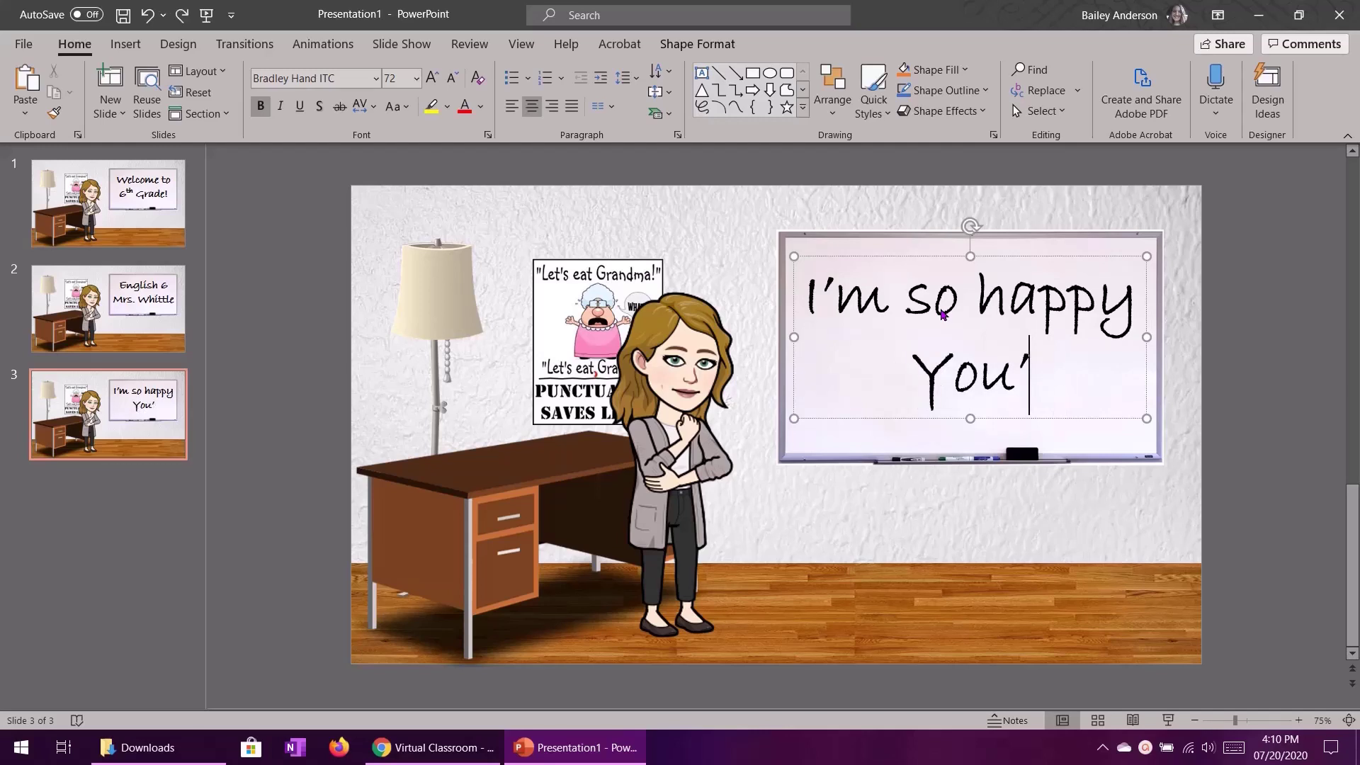
pyautogui.hotkey('ctrl', 'z')
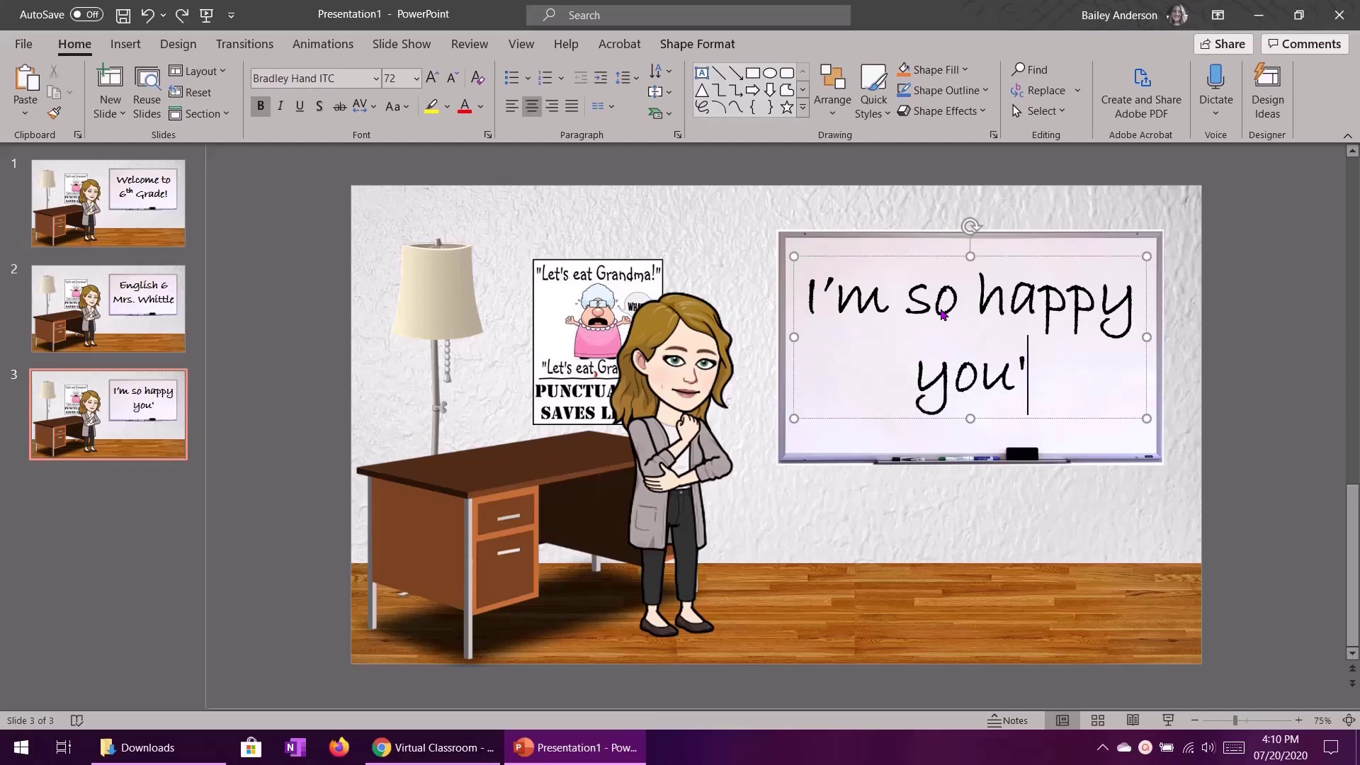
pyautogui.write('re here!')
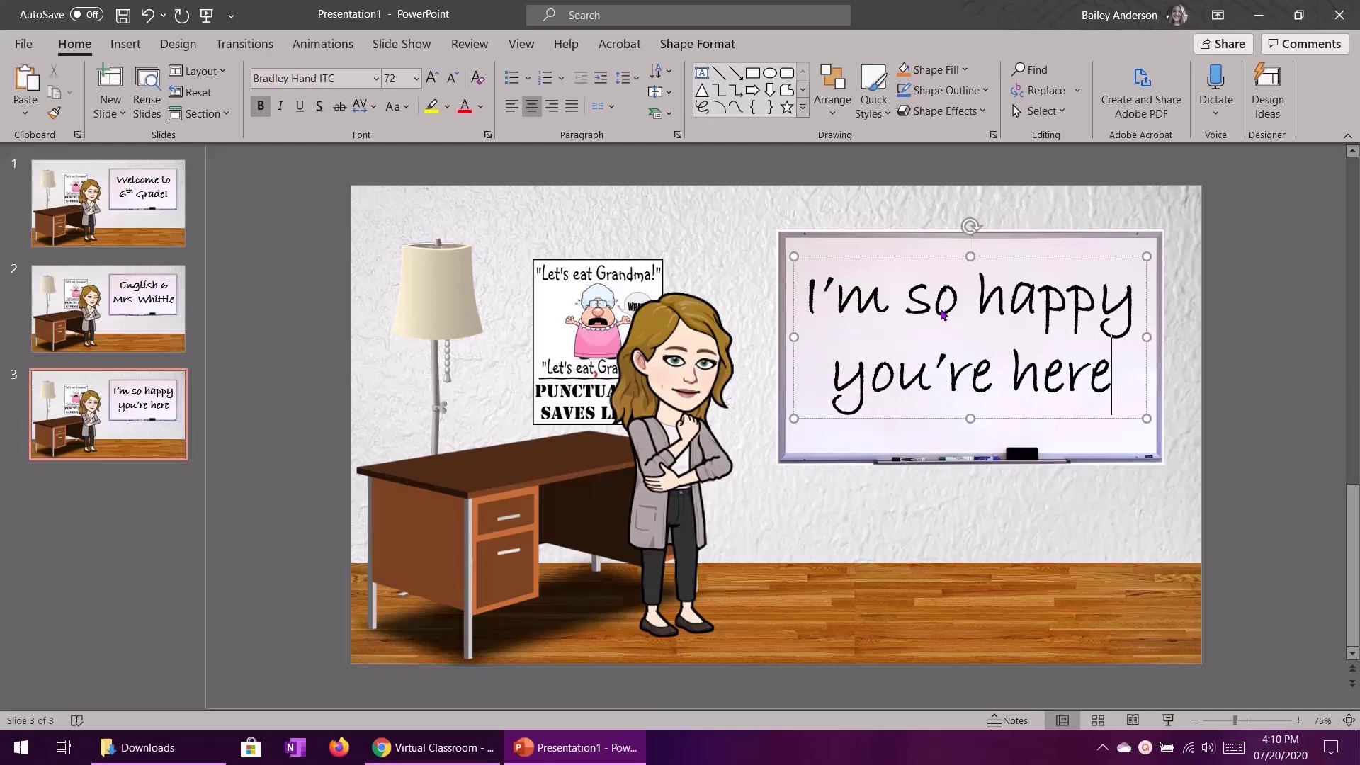
pyautogui.click(71, 554)
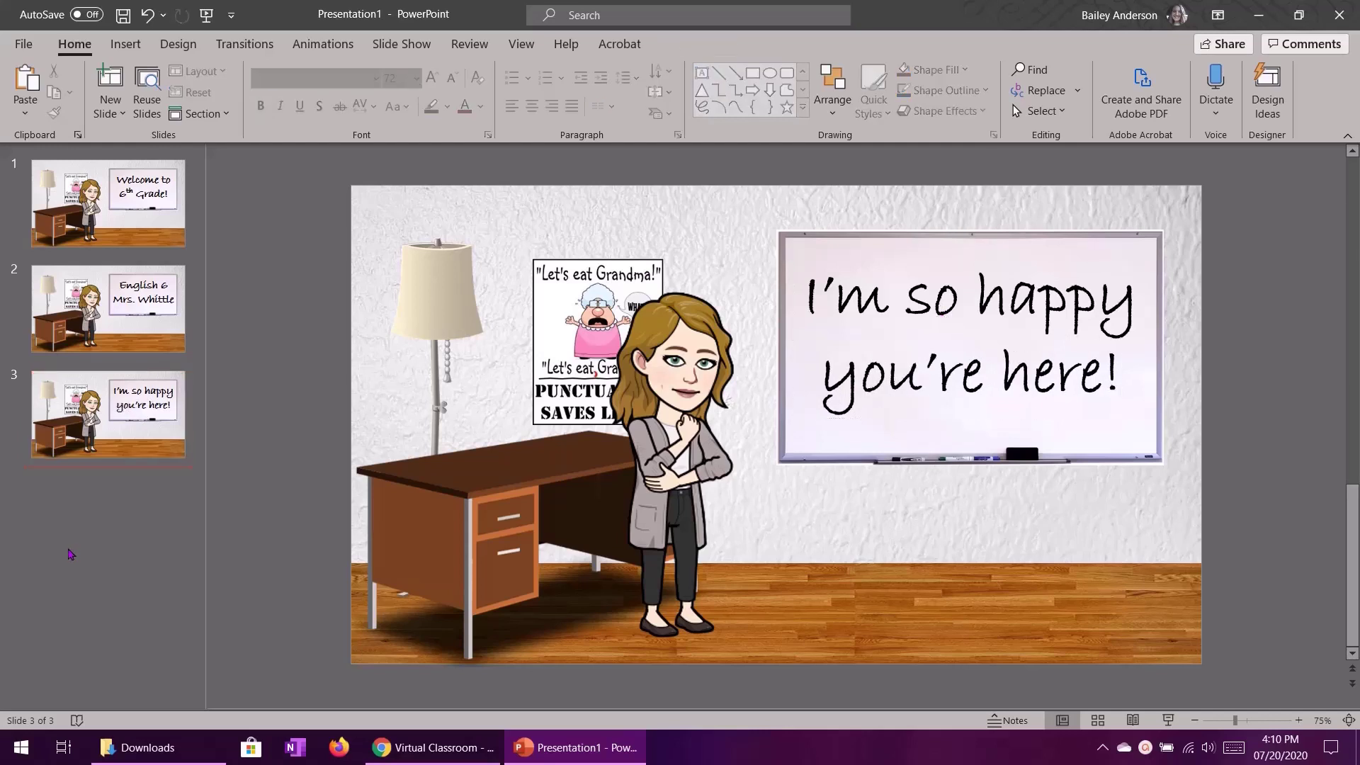
pyautogui.press('Home')
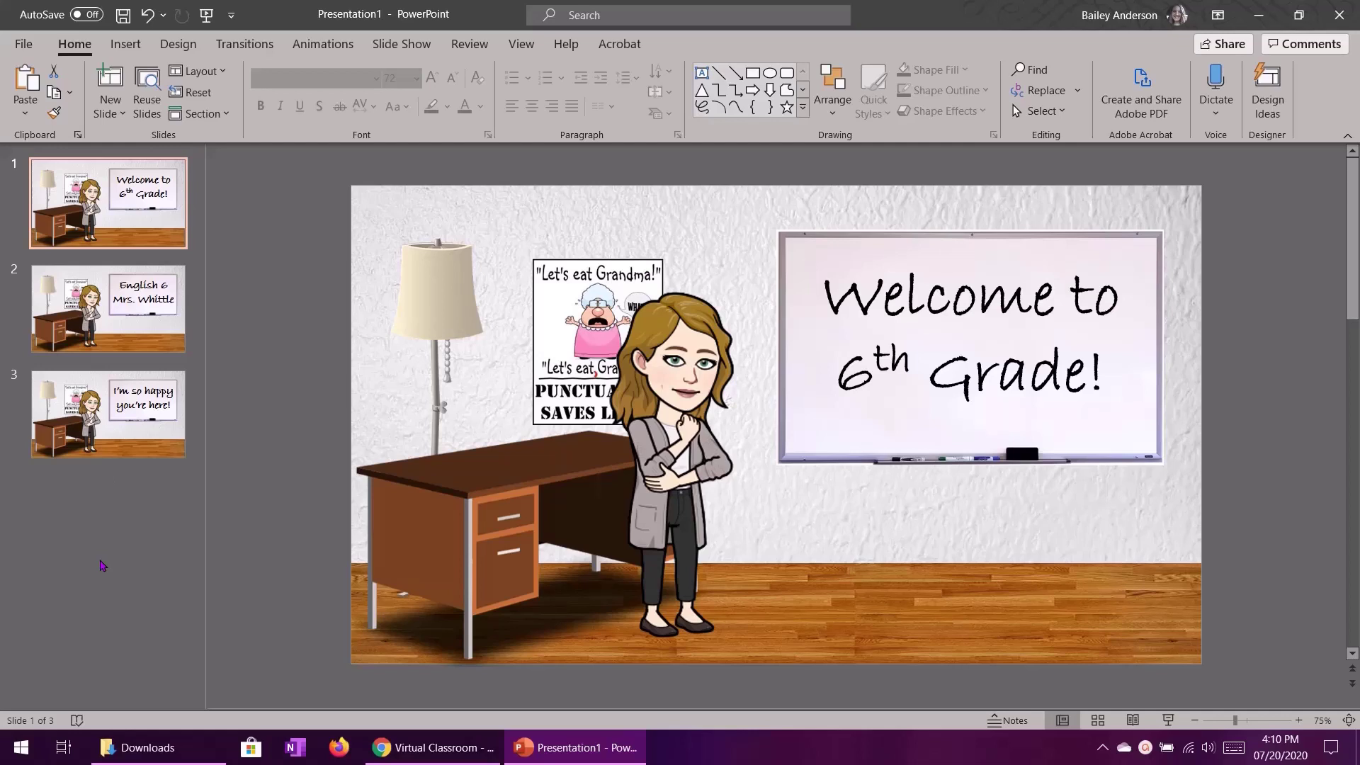
# Step: Paste copies of the welcome slide after slide 1 and after the English 6 slide
pyautogui.click(104, 264)
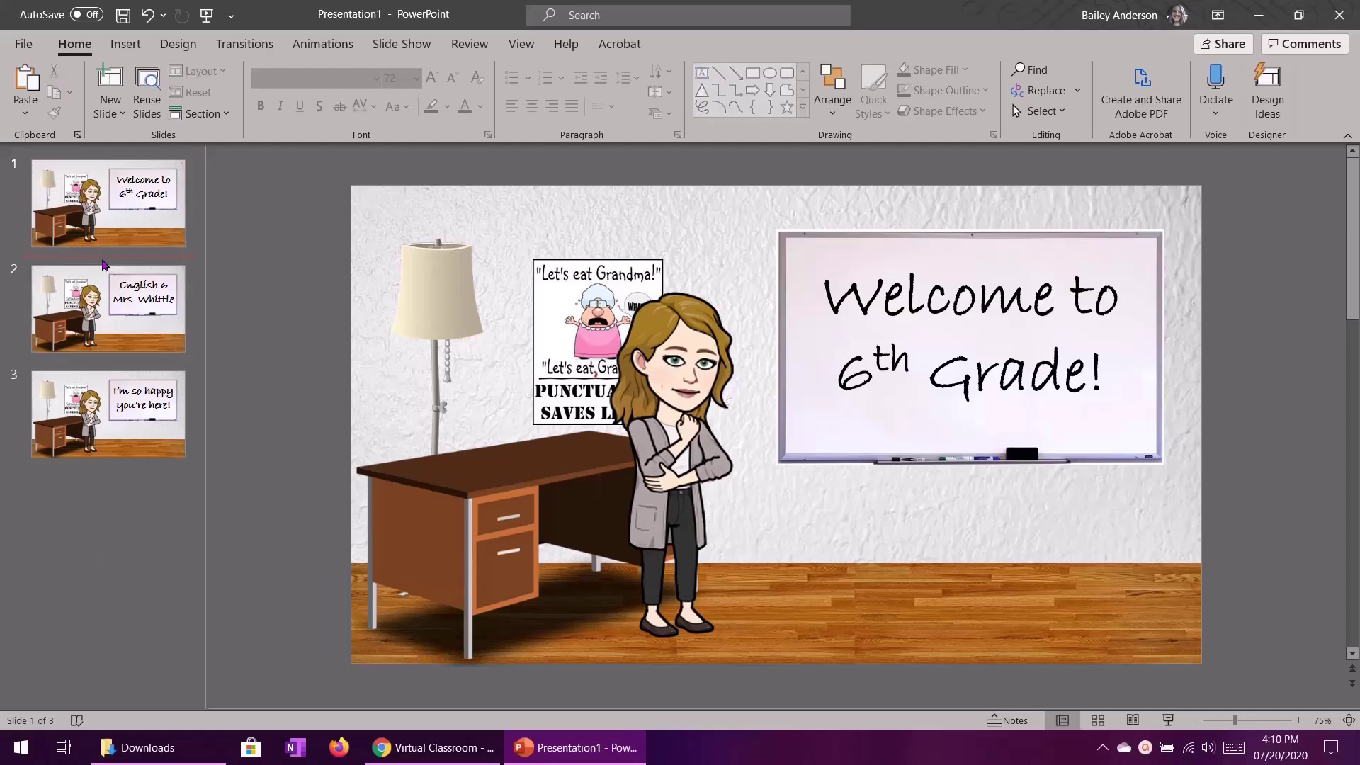
pyautogui.hotkey('ctrl', 'v')
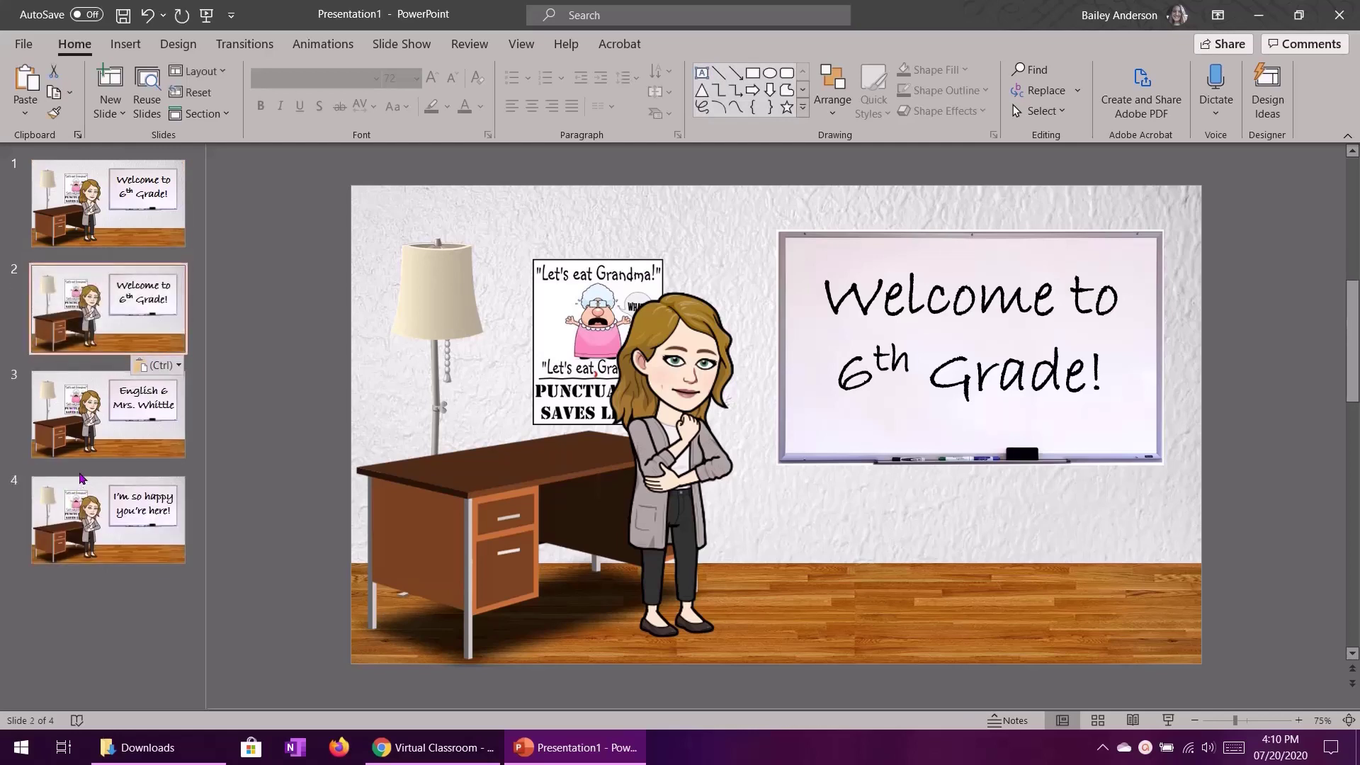
pyautogui.click(80, 469)
pyautogui.hotkey('ctrl', 'v')
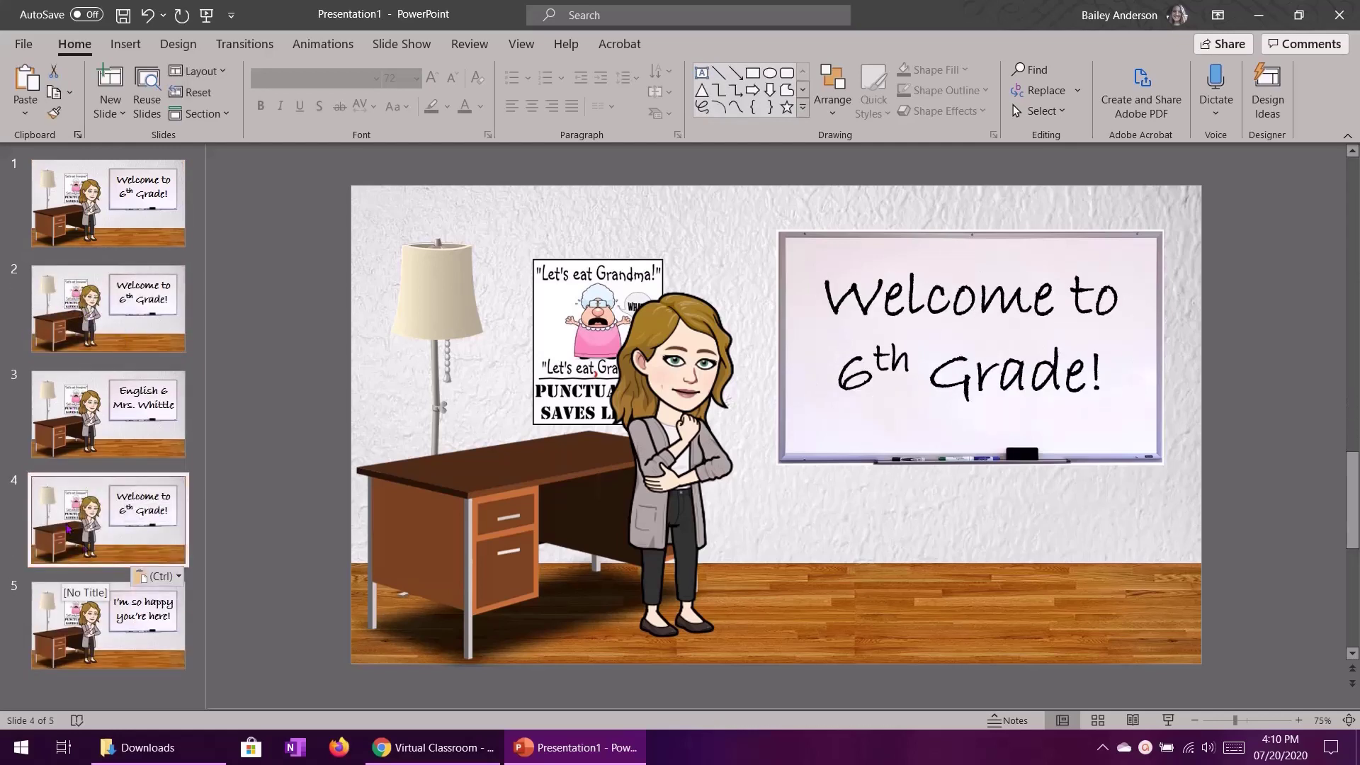
# Step: Delete the whiteboard text boxes from the new slides 2 and 4, leaving blank whiteboards
pyautogui.click(113, 293)
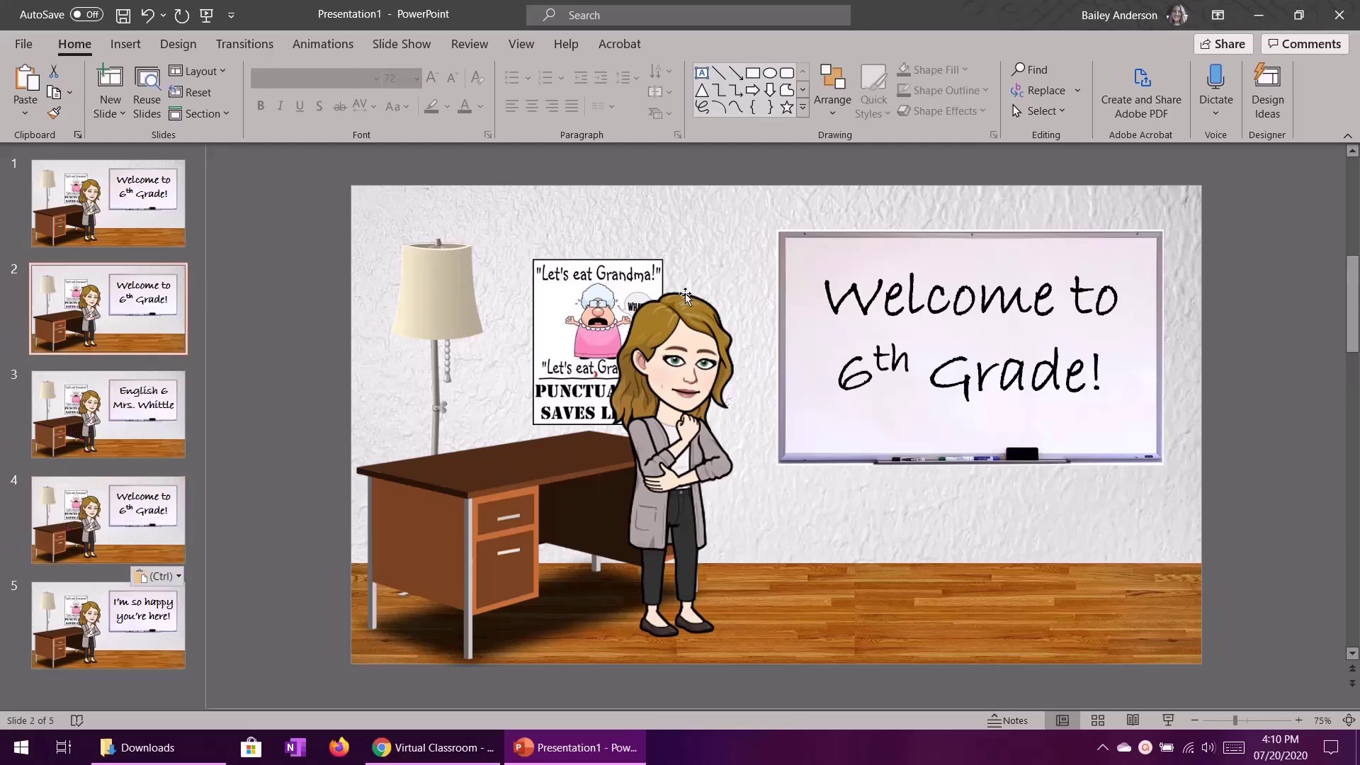
pyautogui.click(875, 287)
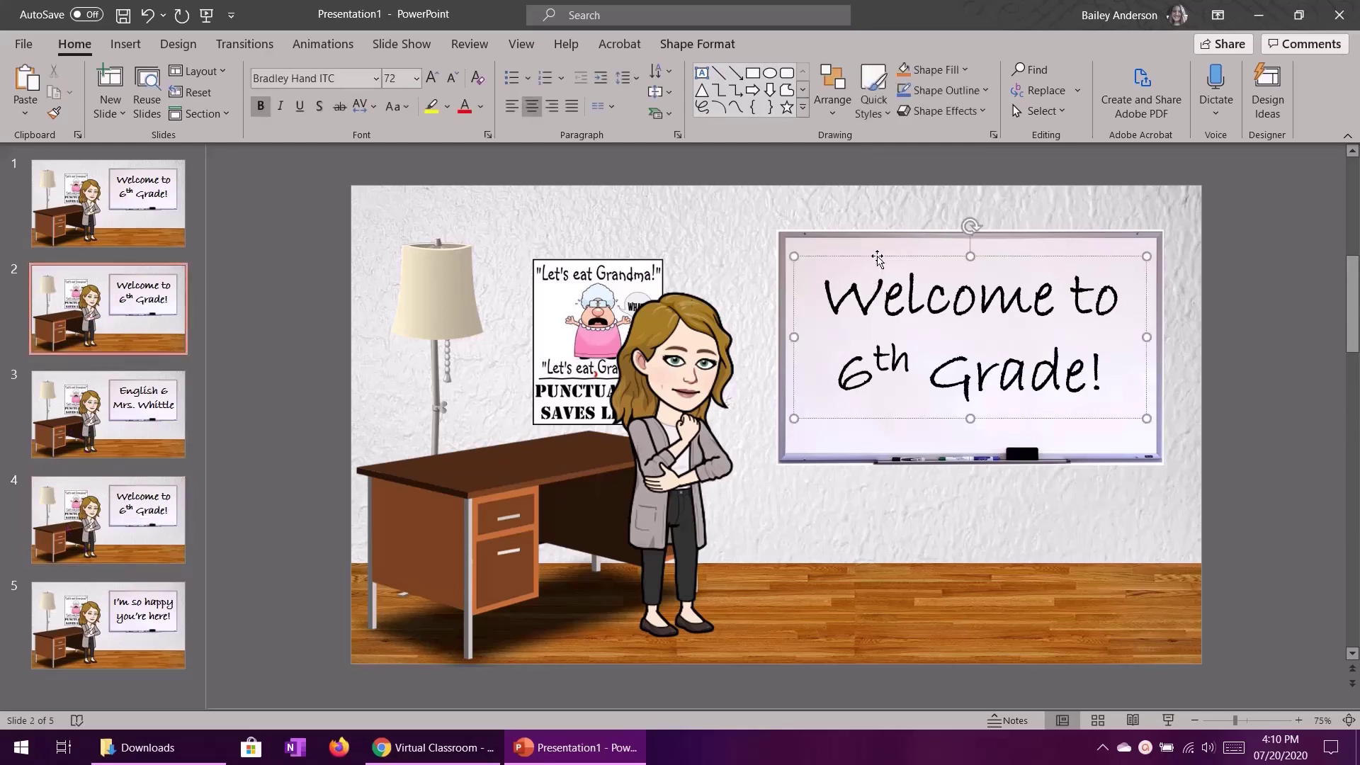
pyautogui.press('Delete')
pyautogui.click(159, 495)
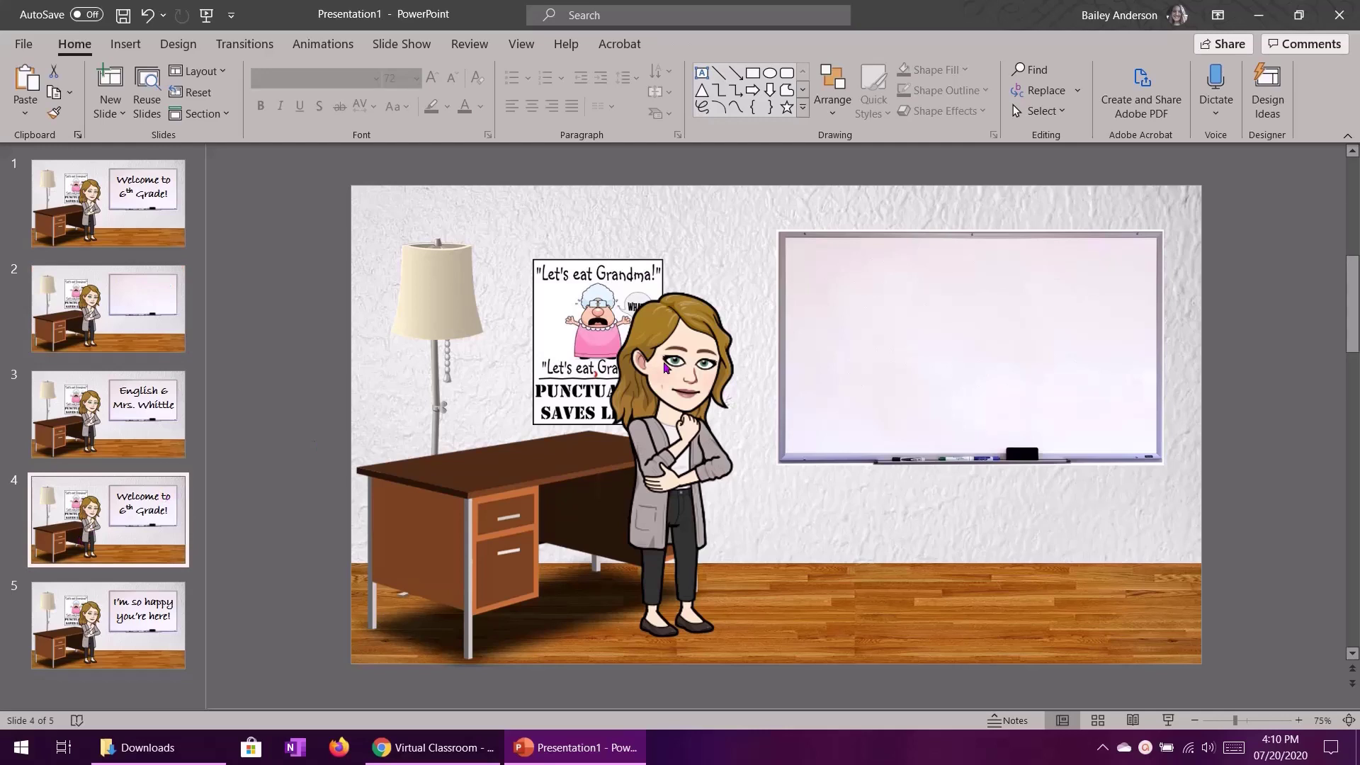
pyautogui.click(885, 260)
pyautogui.click(885, 257)
pyautogui.press('Delete')
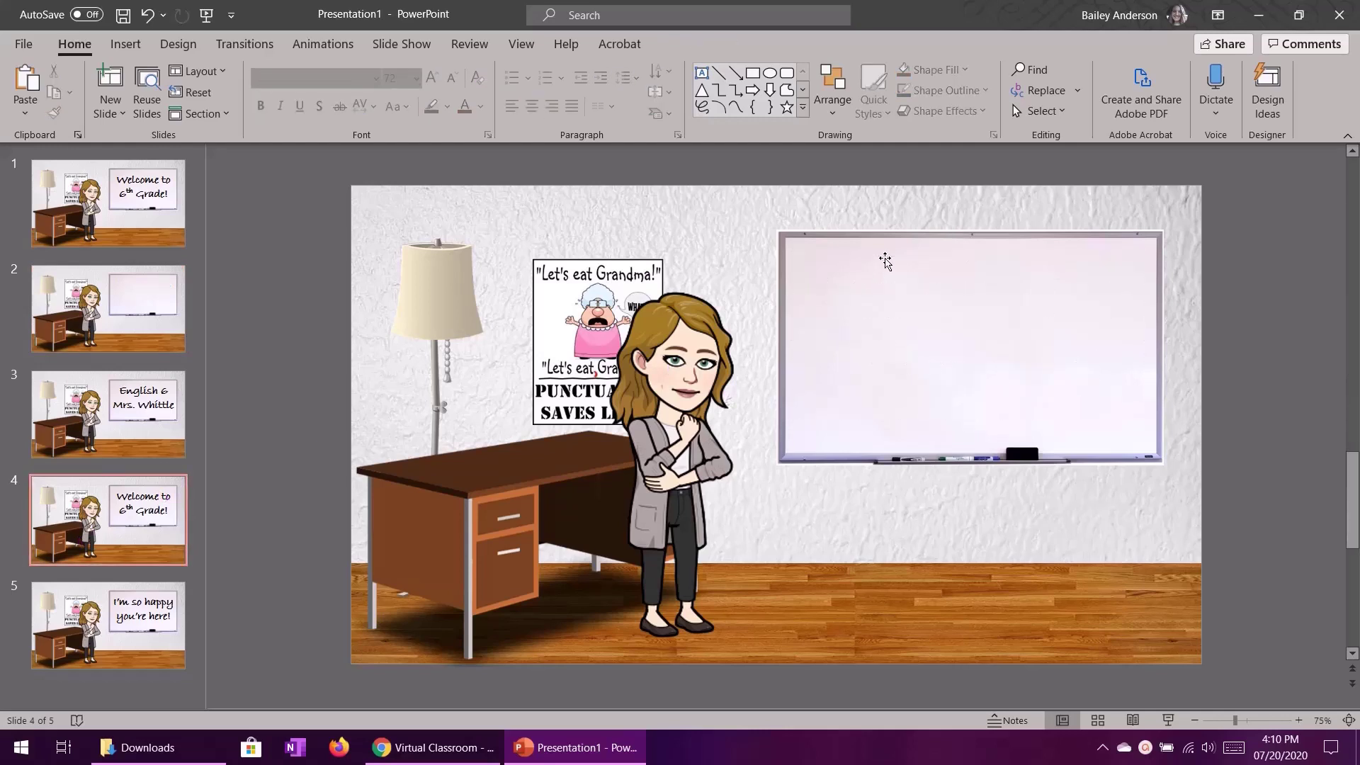
# Step: Step through all five slides, then return to the Welcome to 6th Grade! slide
pyautogui.click(177, 195)
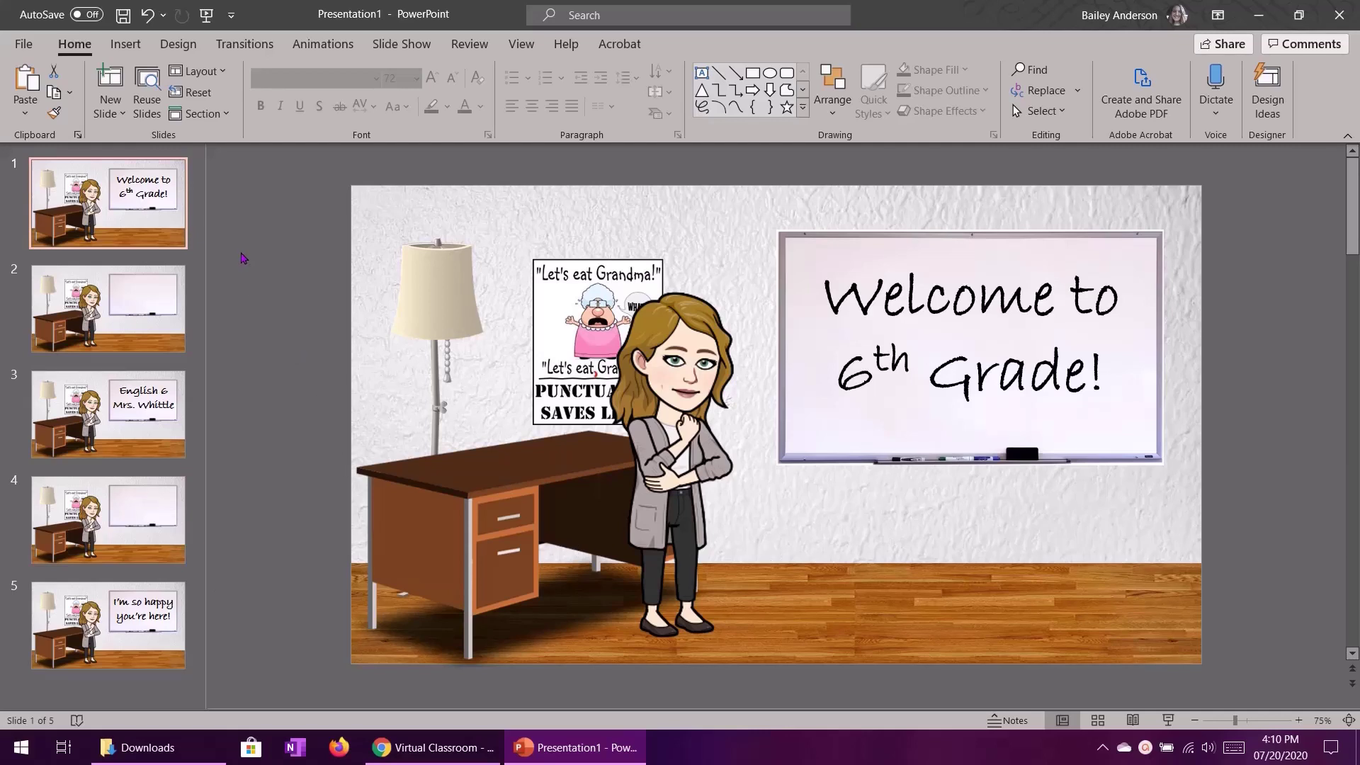
pyautogui.press('Down')
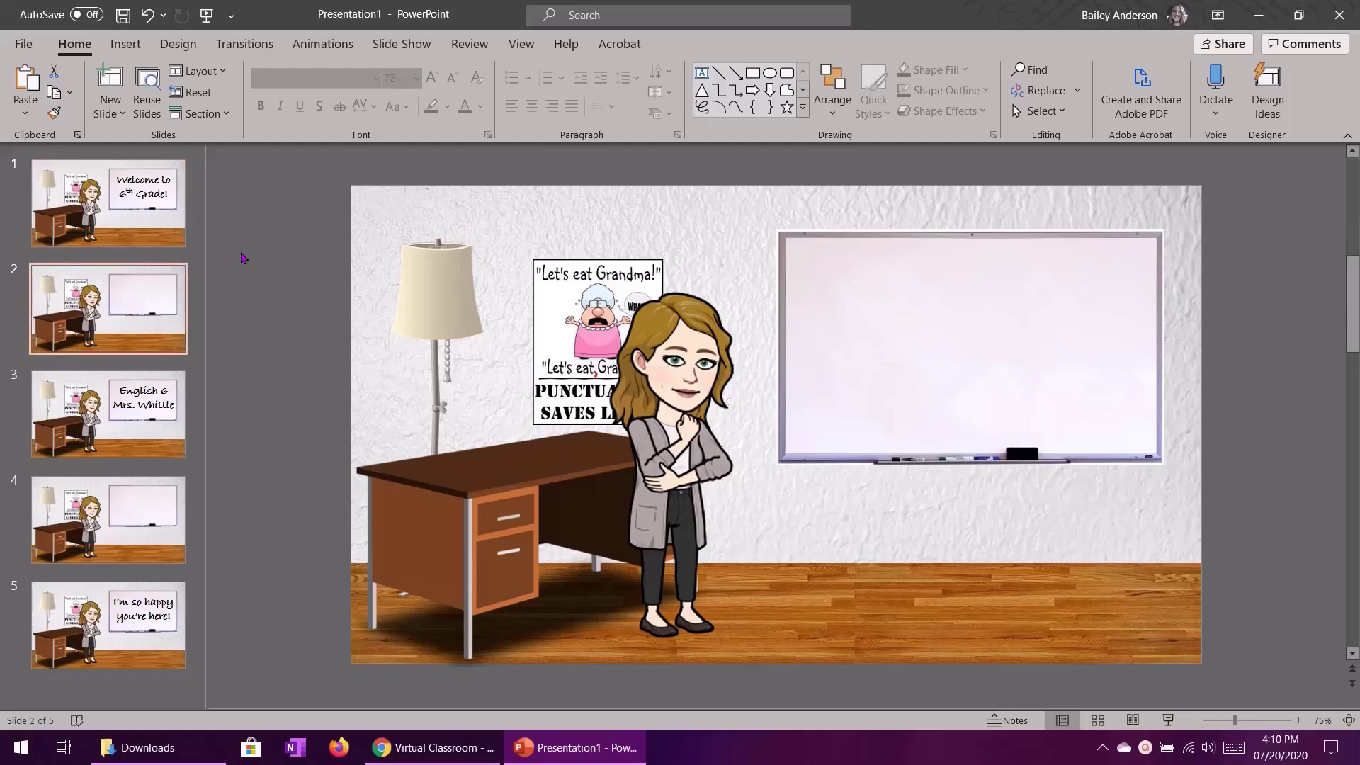
pyautogui.press('Down')
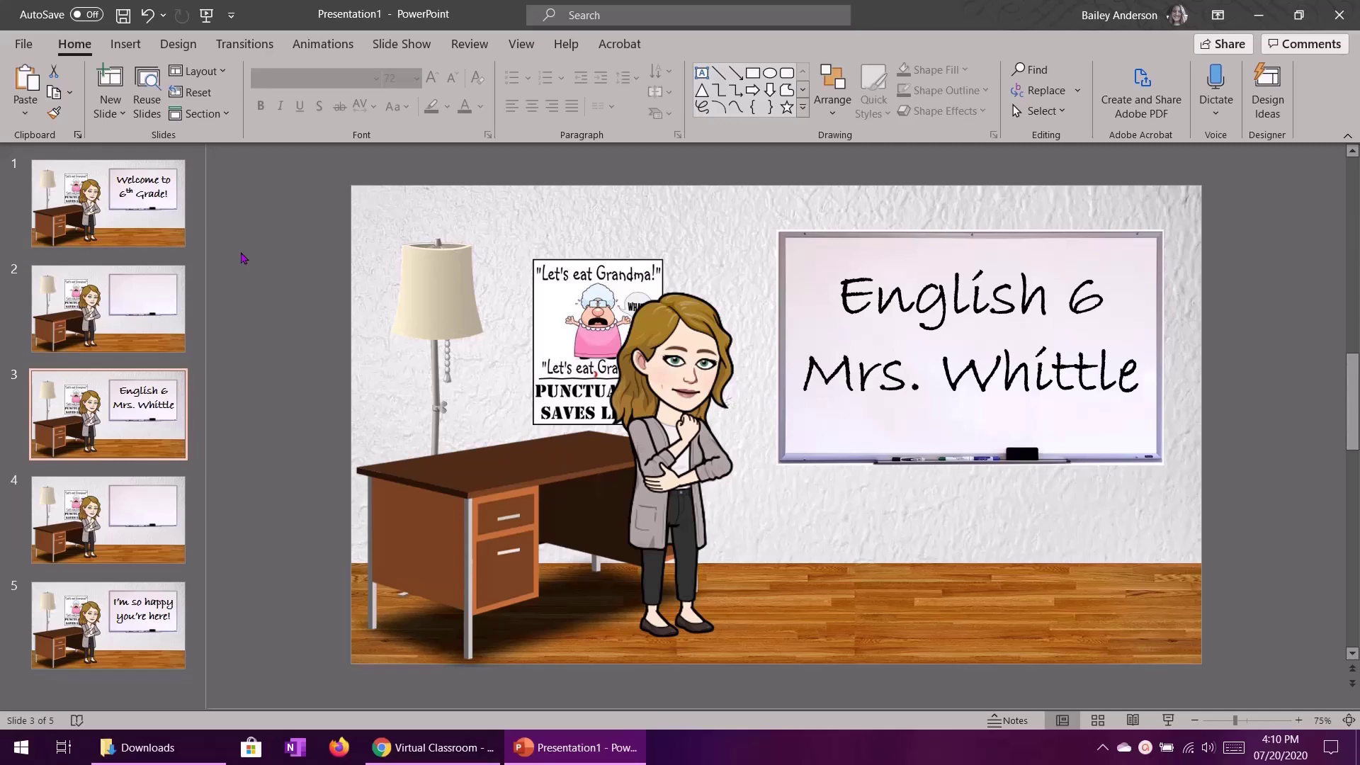
pyautogui.press('Down')
pyautogui.press('Down')
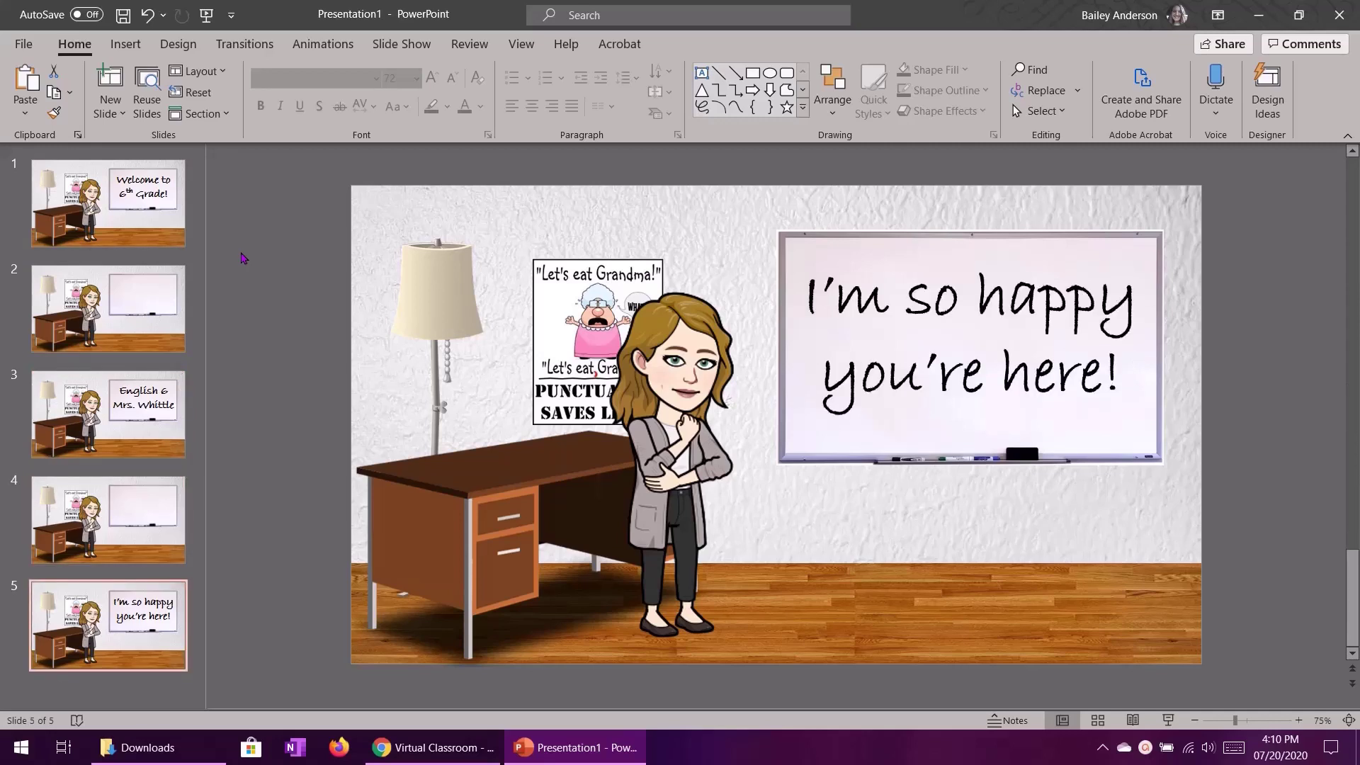
pyautogui.click(118, 206)
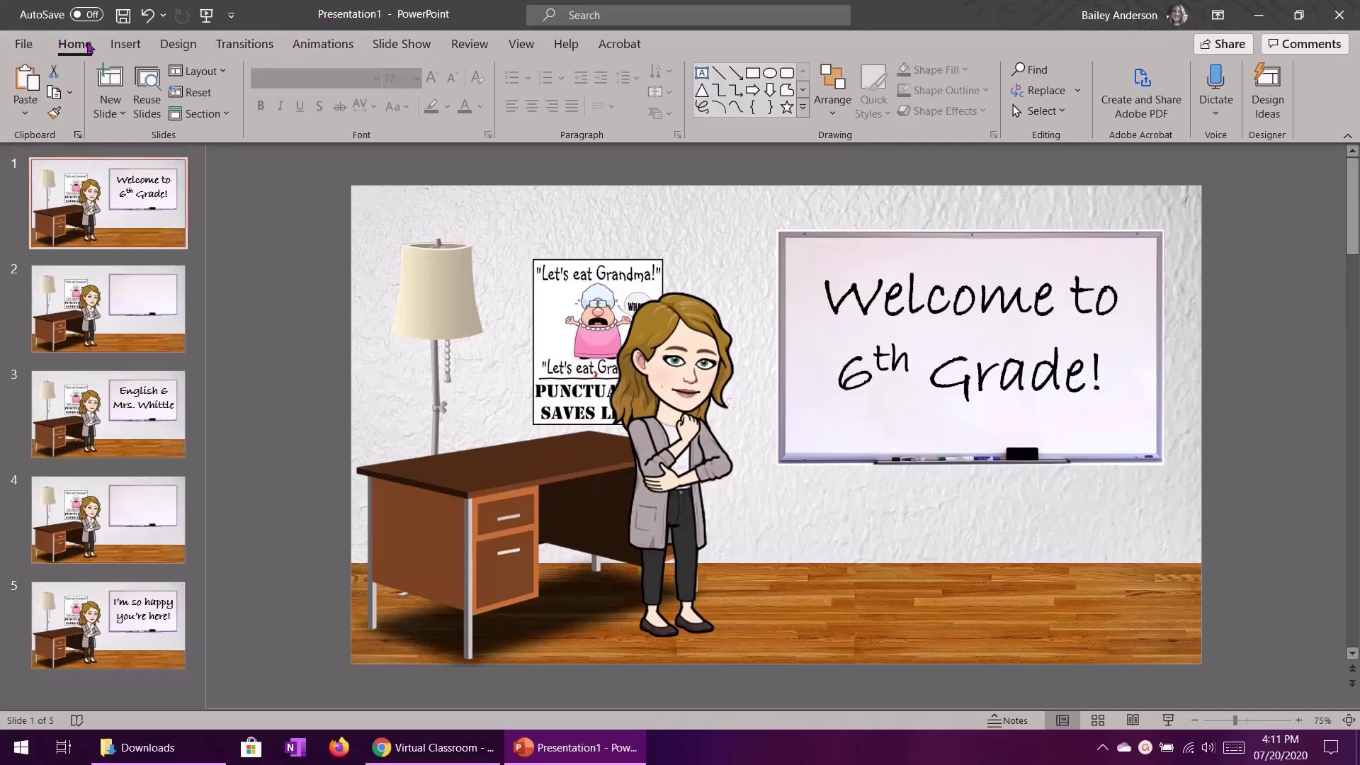
# Step: Save the deck as Virtual Classroom 2.pptx into OneDrive's Virtual Classroom folder
pyautogui.click(25, 50)
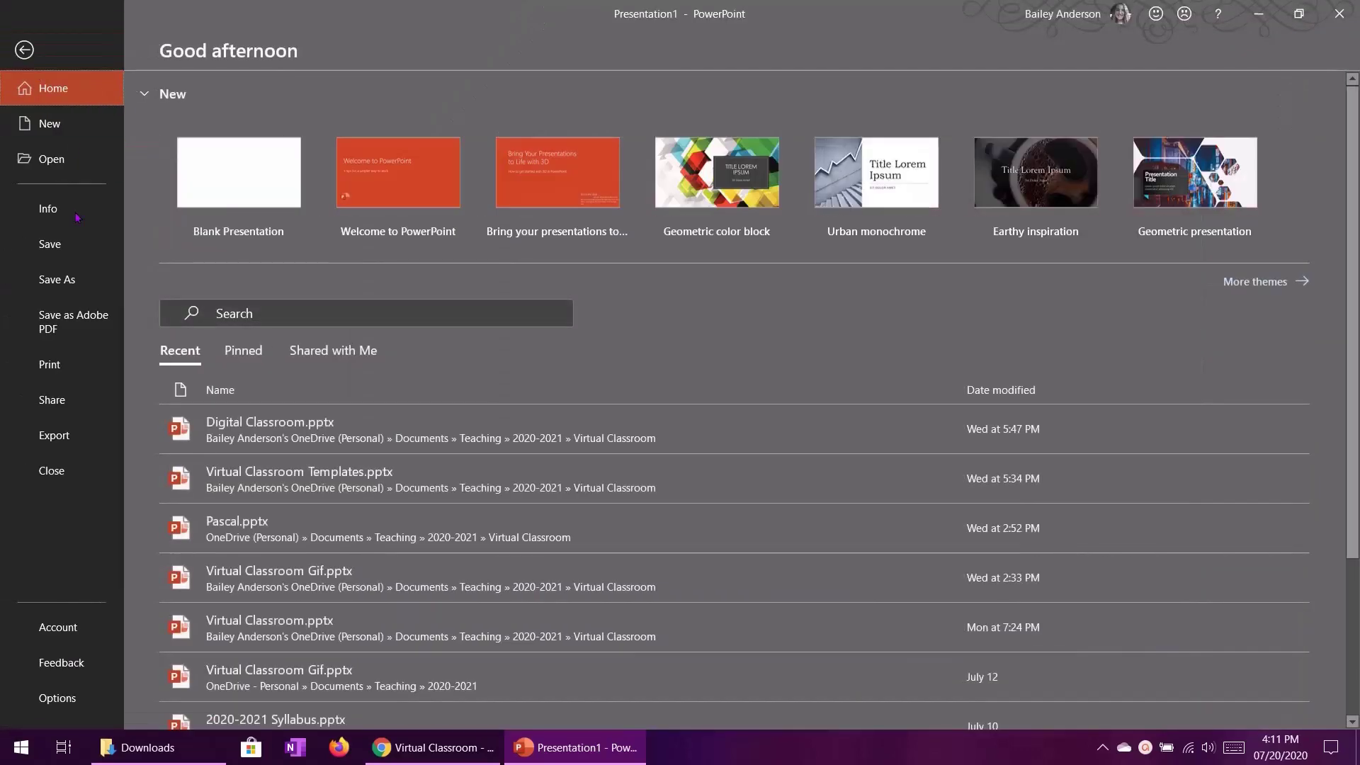
pyautogui.click(61, 247)
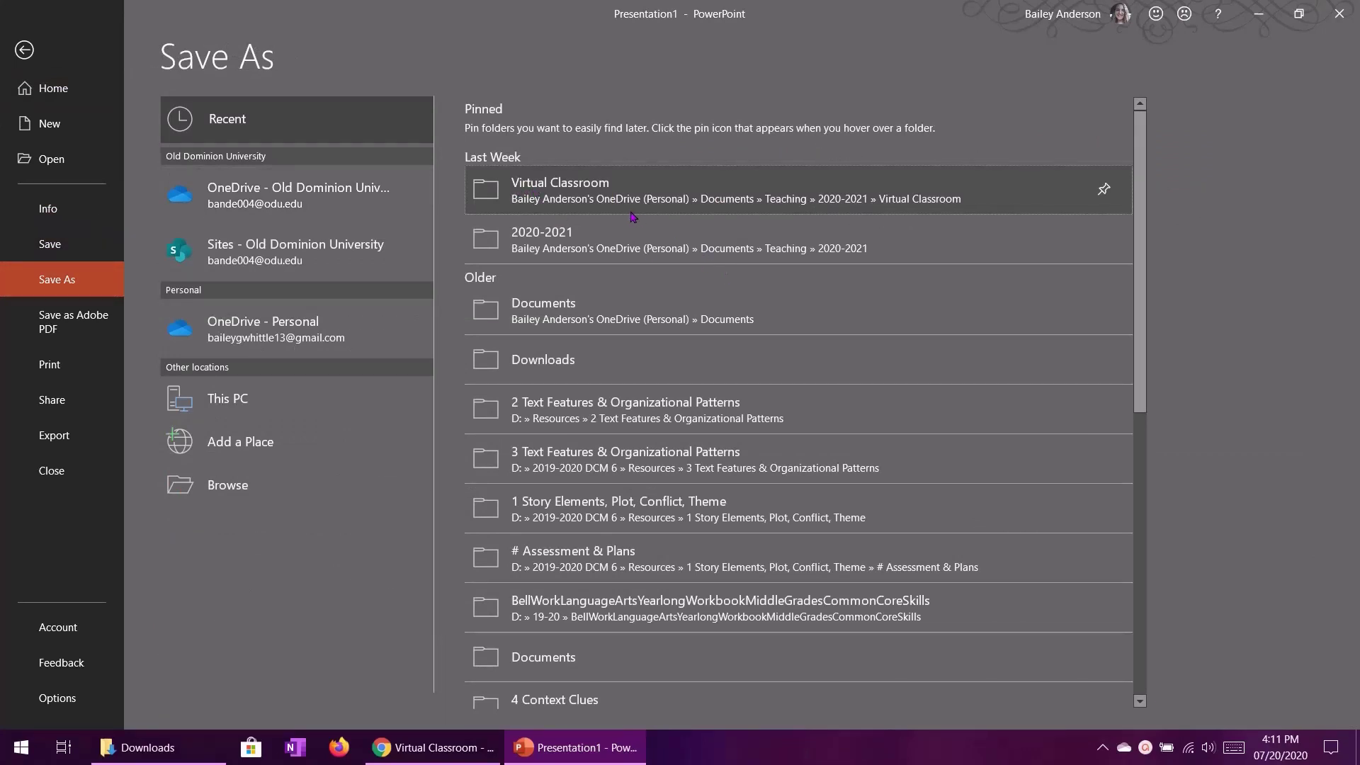
pyautogui.click(609, 186)
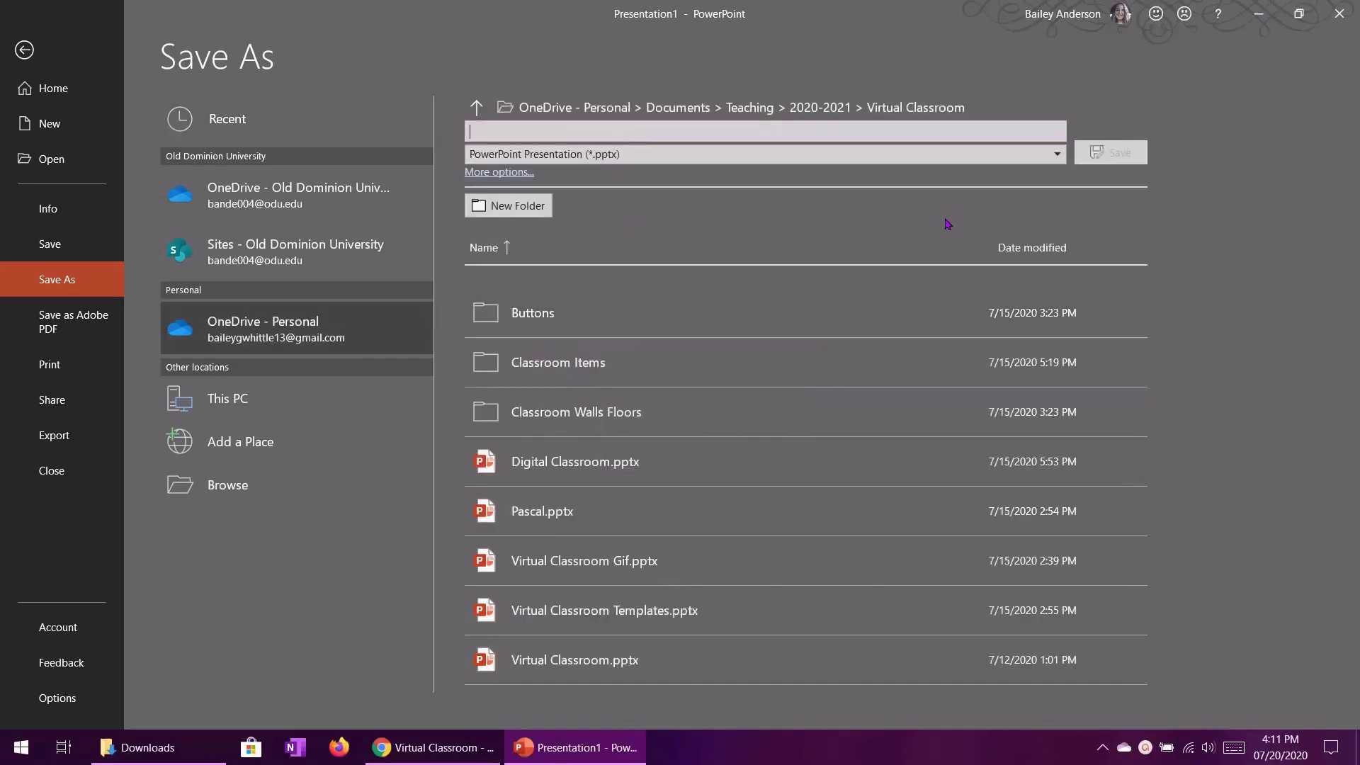
pyautogui.write('Virtual Classroom ')
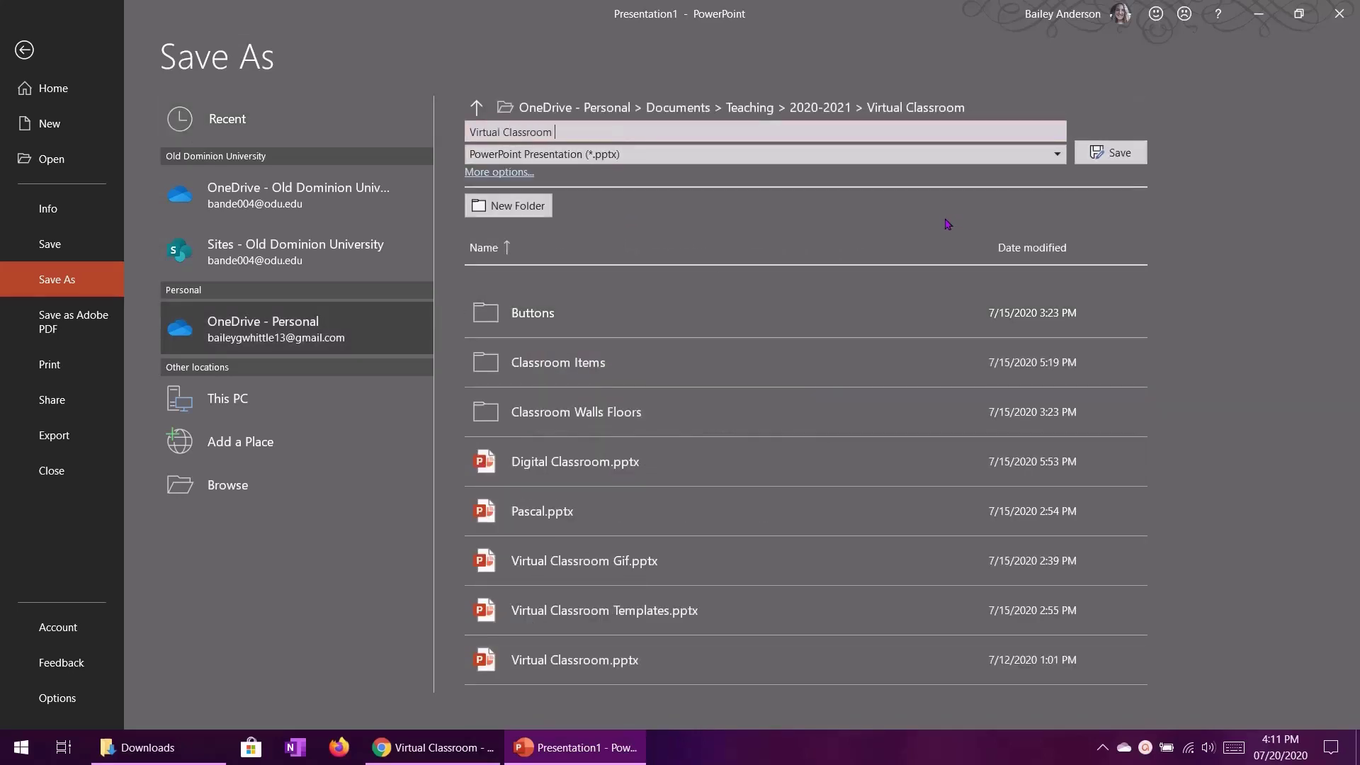
pyautogui.write('2')
pyautogui.hotkey('ctrl', 'a')
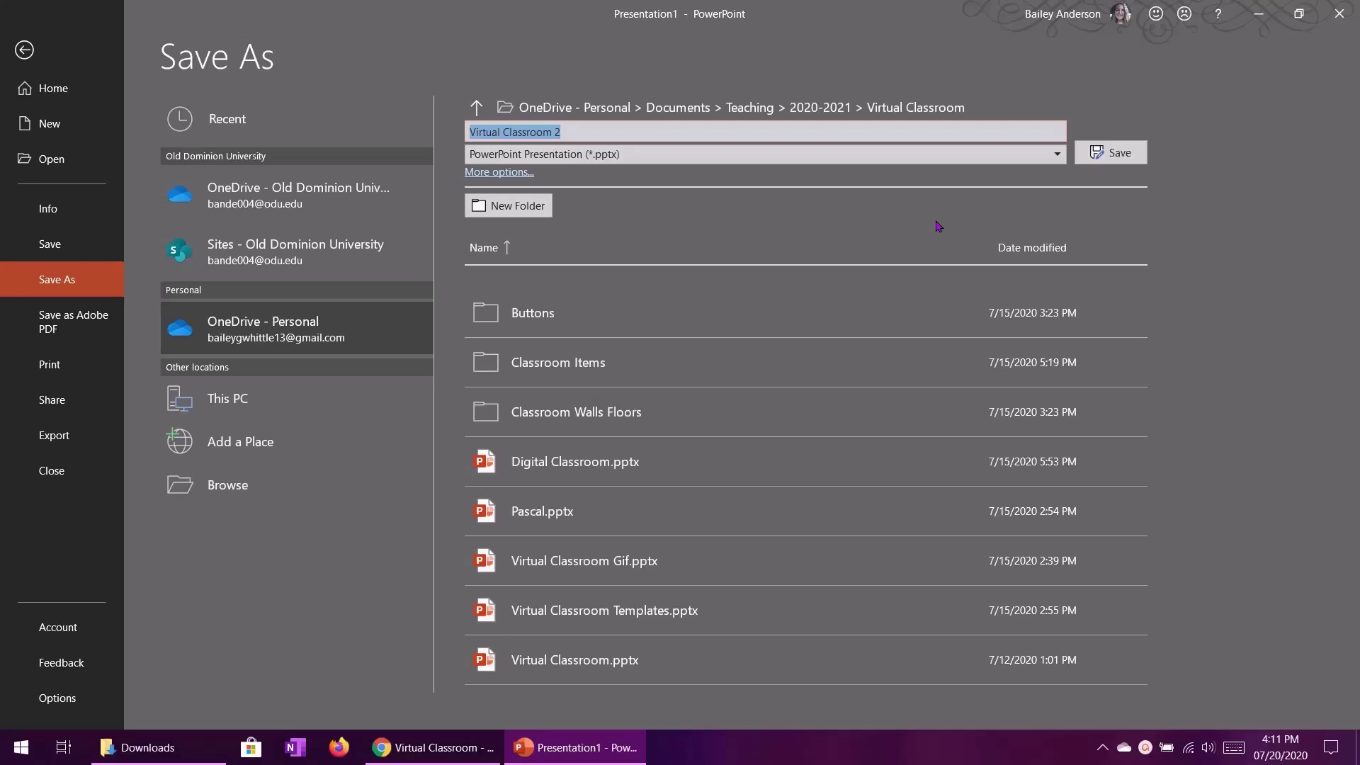
pyautogui.press('Return')
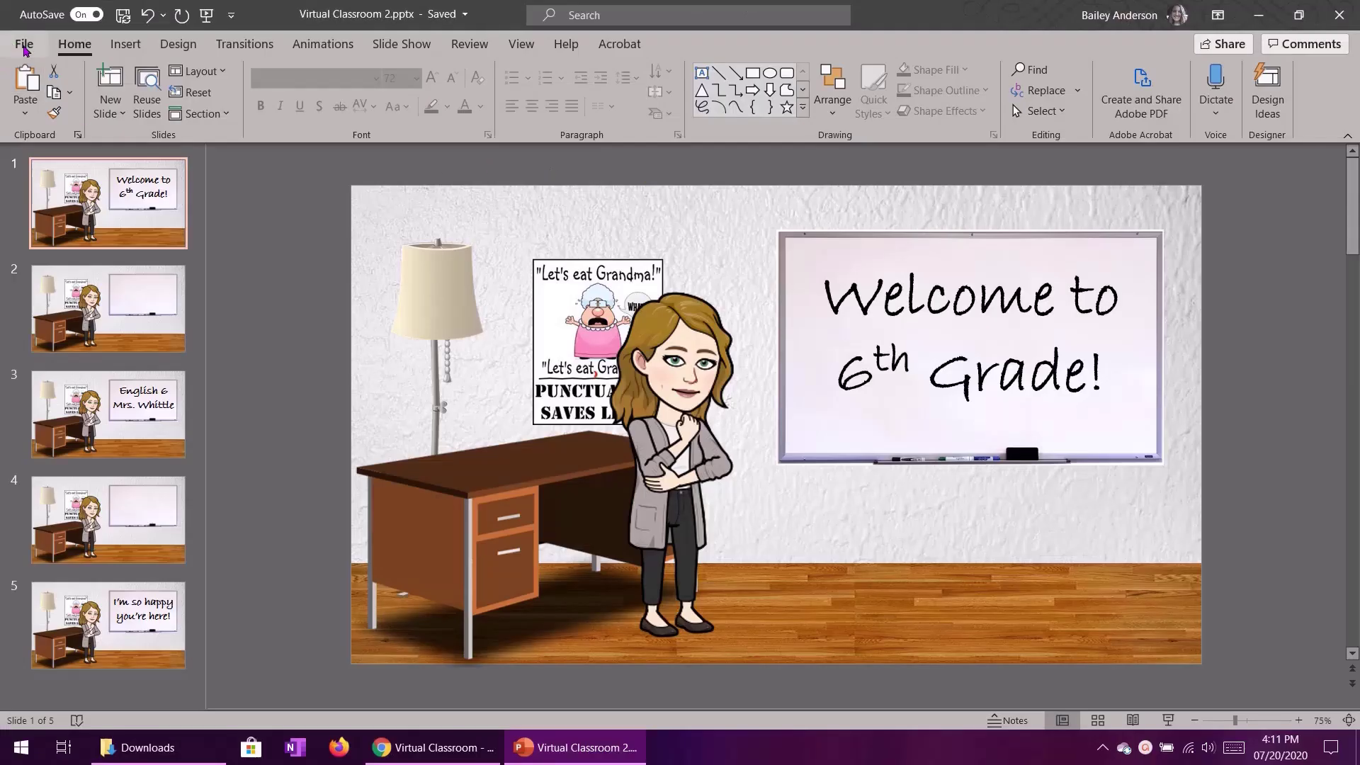
# Step: In the Create an Animated GIF export options, set seconds spent on each slide to 03.00
pyautogui.click(24, 47)
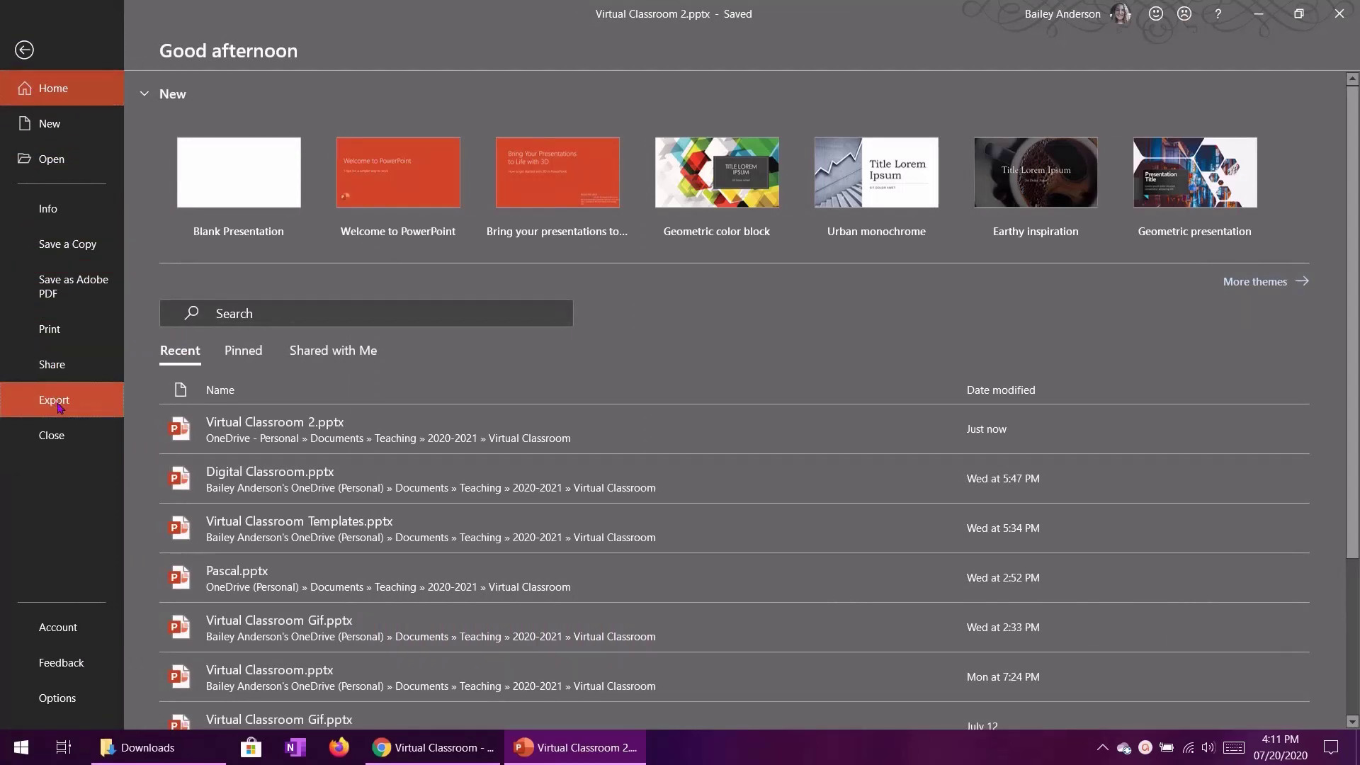
pyautogui.click(60, 408)
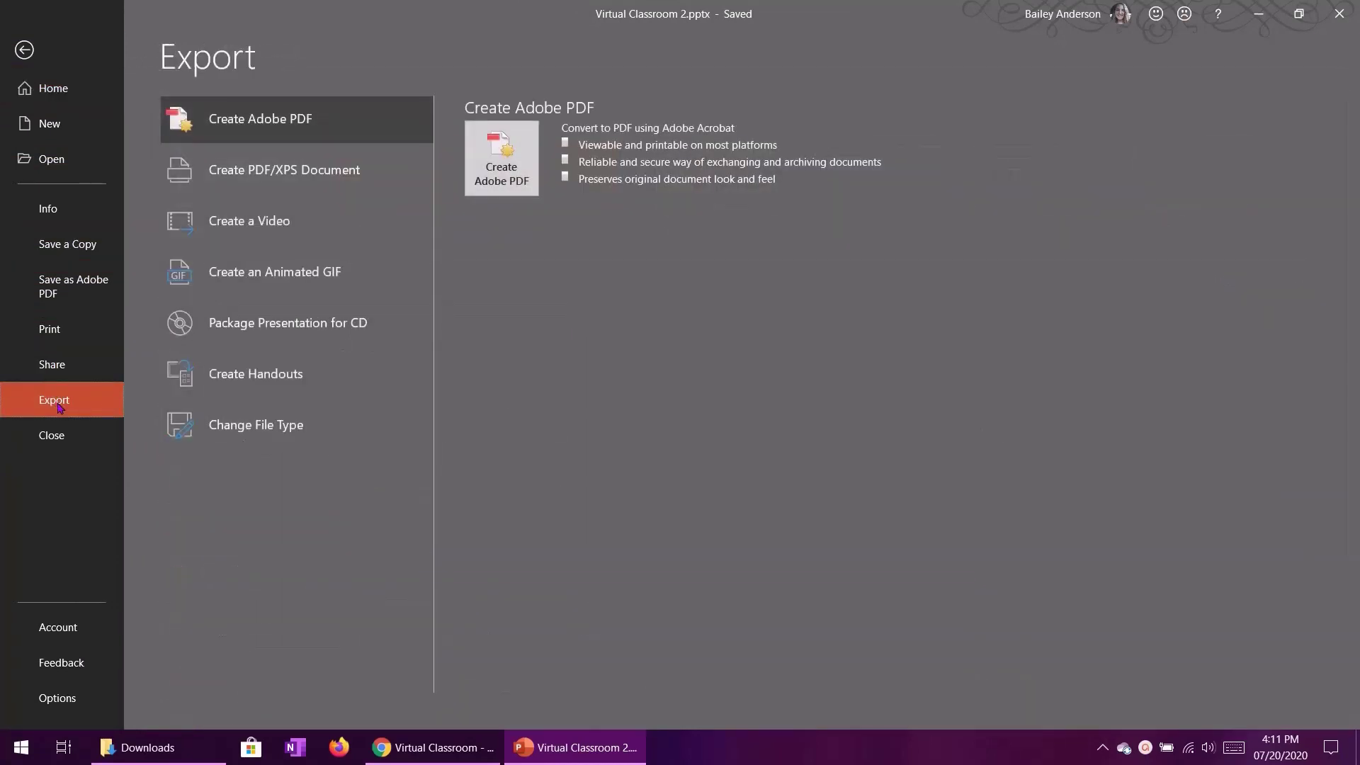
pyautogui.click(259, 285)
pyautogui.click(666, 213)
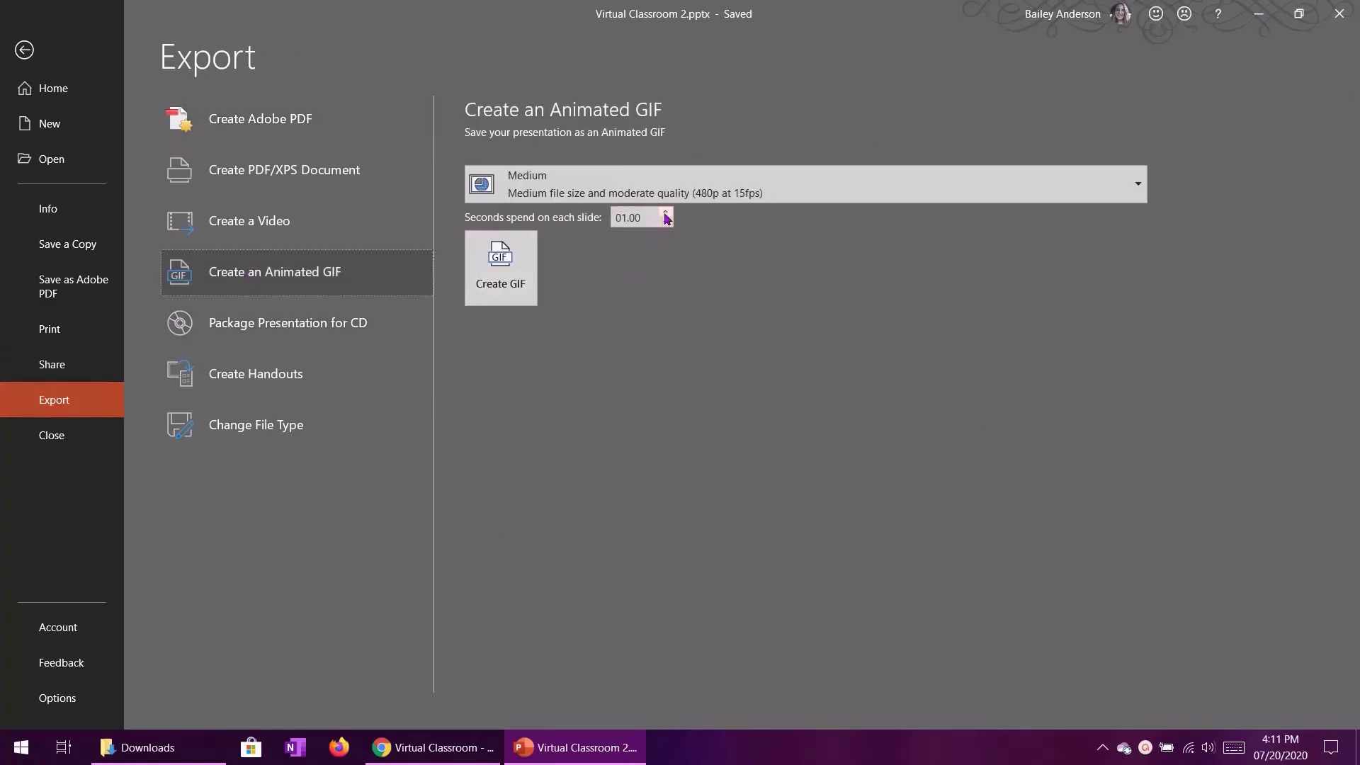
pyautogui.click(665, 213)
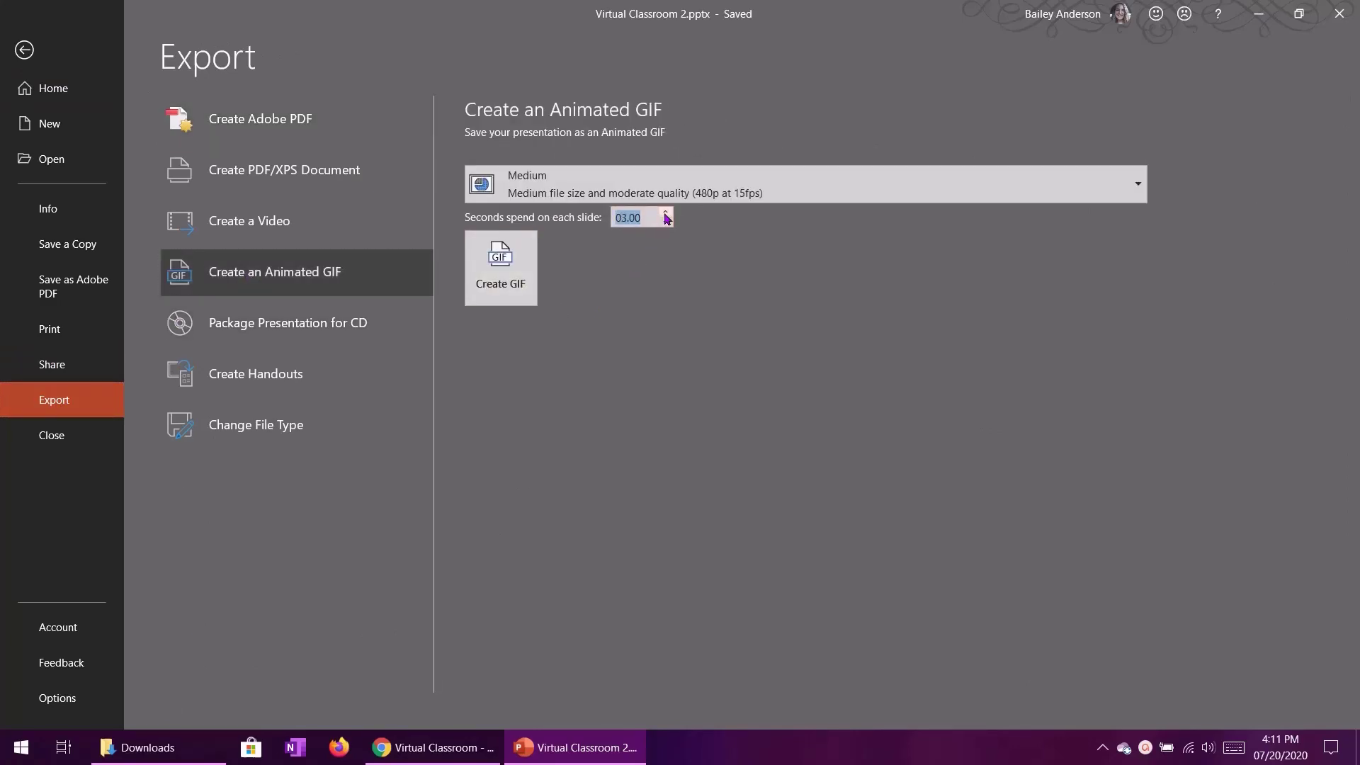
pyautogui.click(622, 272)
# Step: Copy the blank-whiteboard slide 4 and paste it after slide 5 as slide 6
pyautogui.click(25, 51)
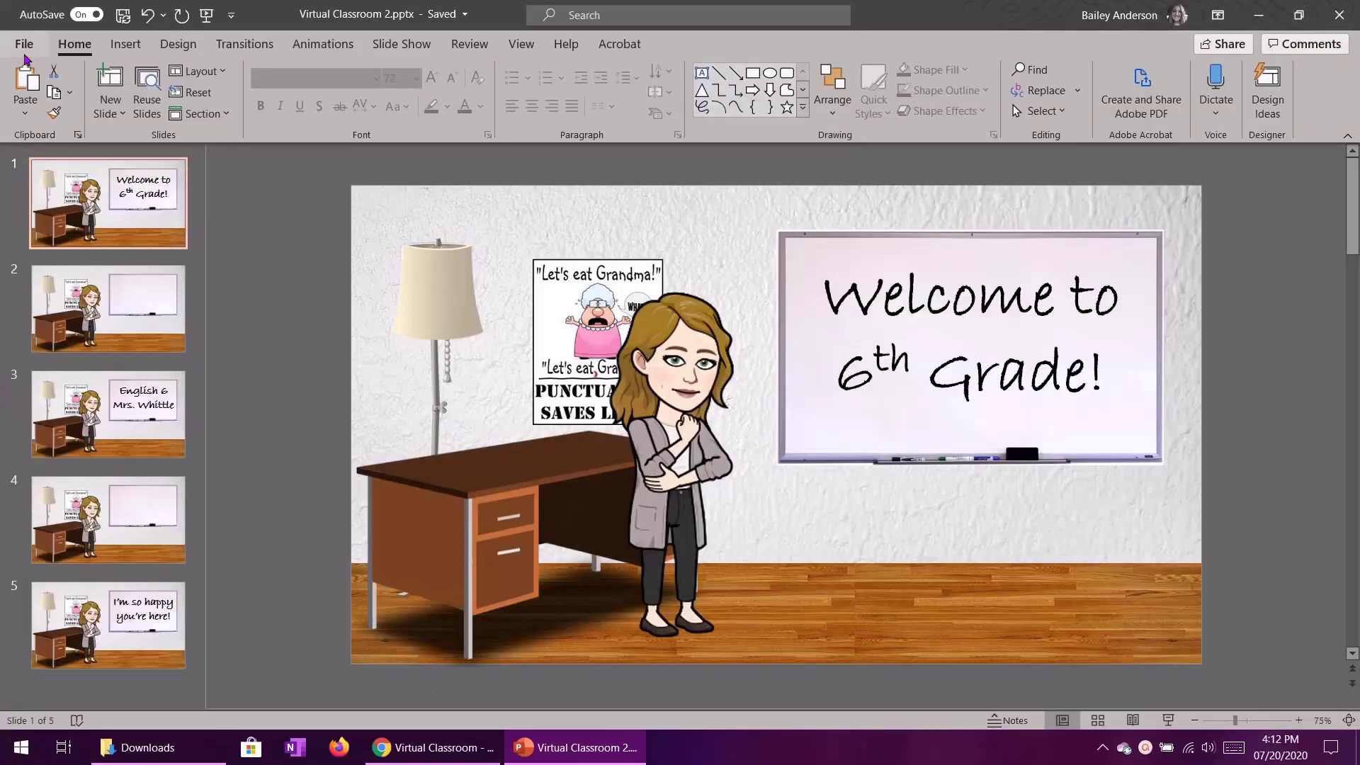
pyautogui.click(117, 496)
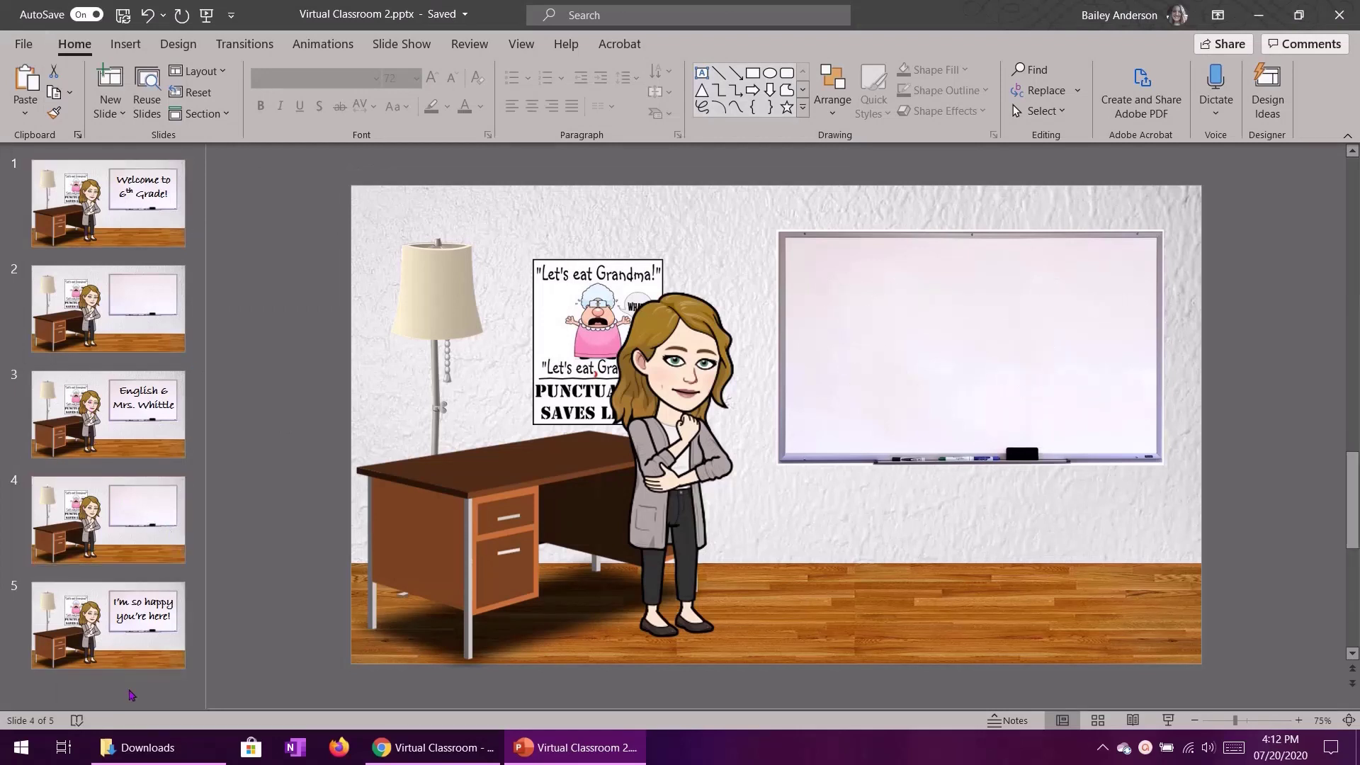
pyautogui.click(131, 694)
pyautogui.hotkey('ctrl', 'v')
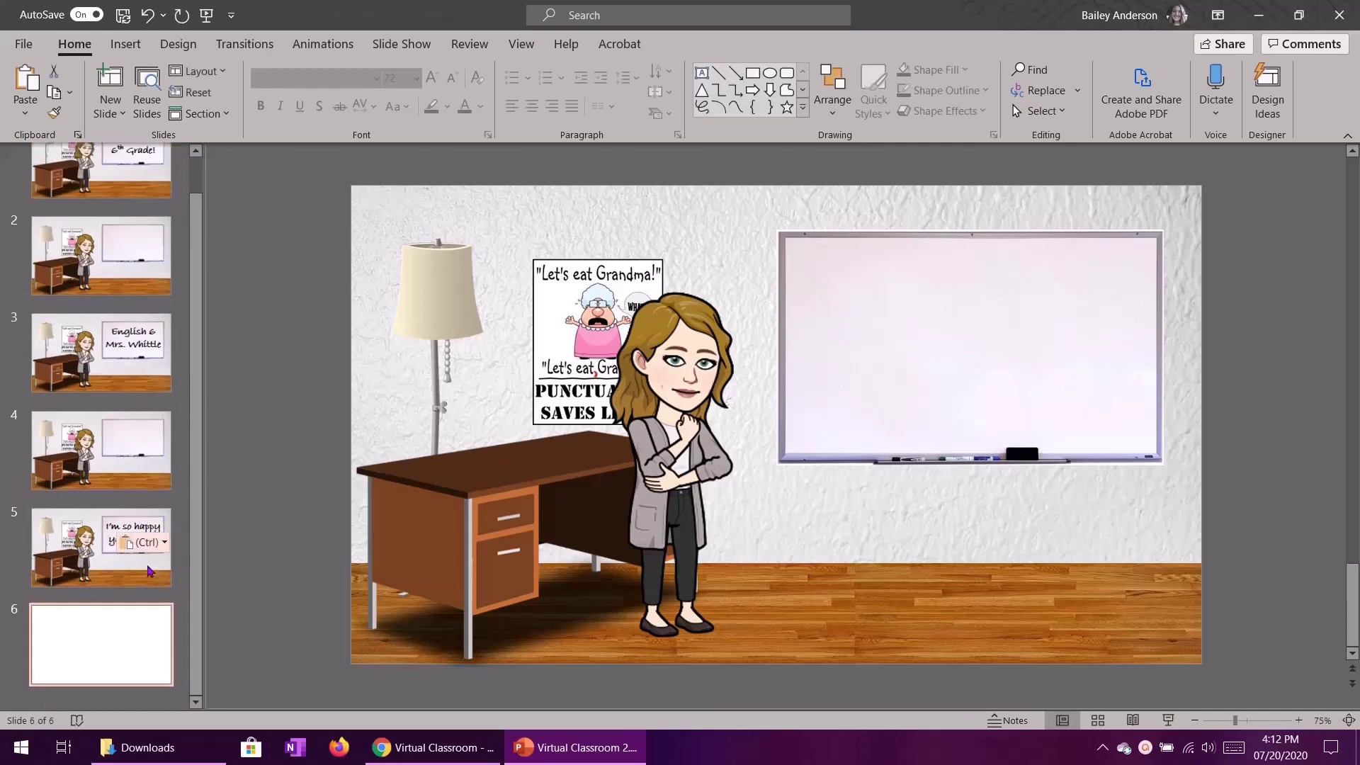
pyautogui.scroll(2, 107, 220)
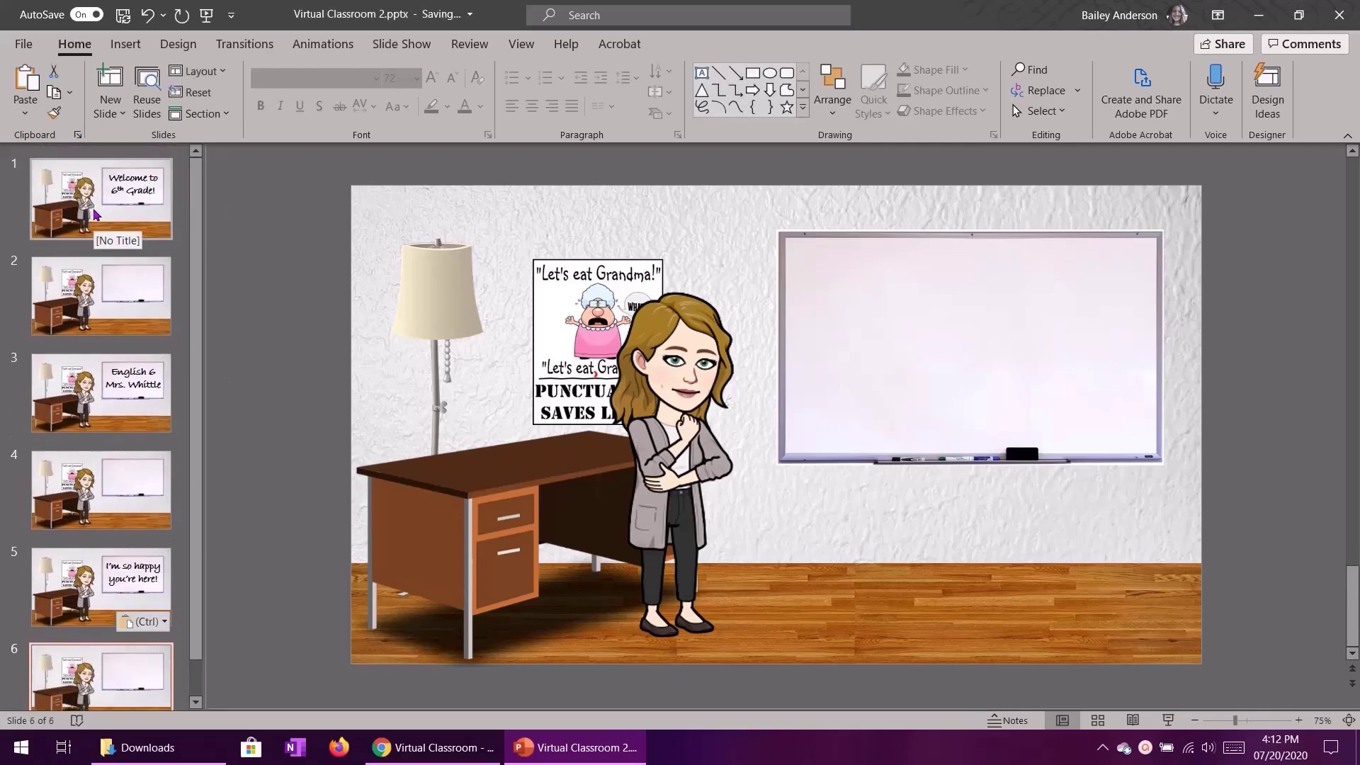
pyautogui.scroll(-1, 95, 213)
pyautogui.scroll(1, 95, 214)
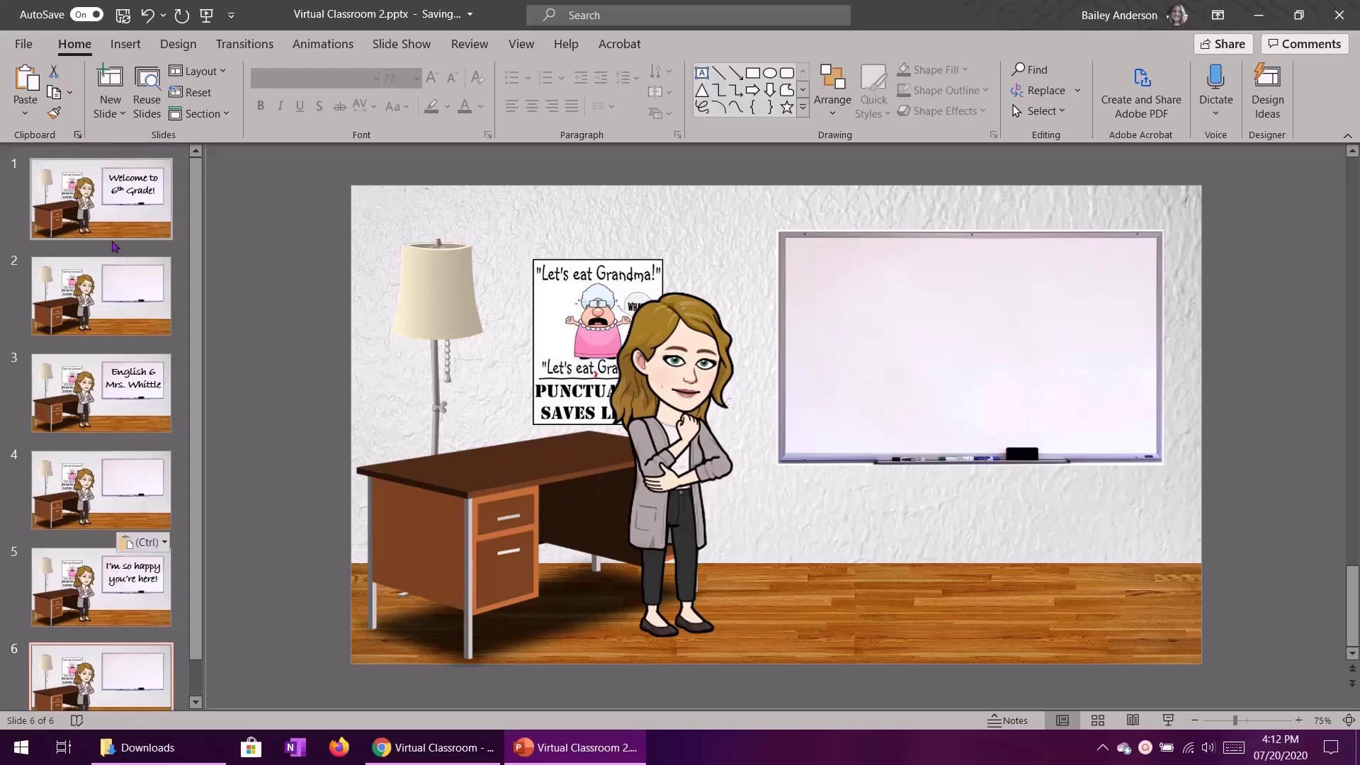
pyautogui.scroll(-1, 131, 624)
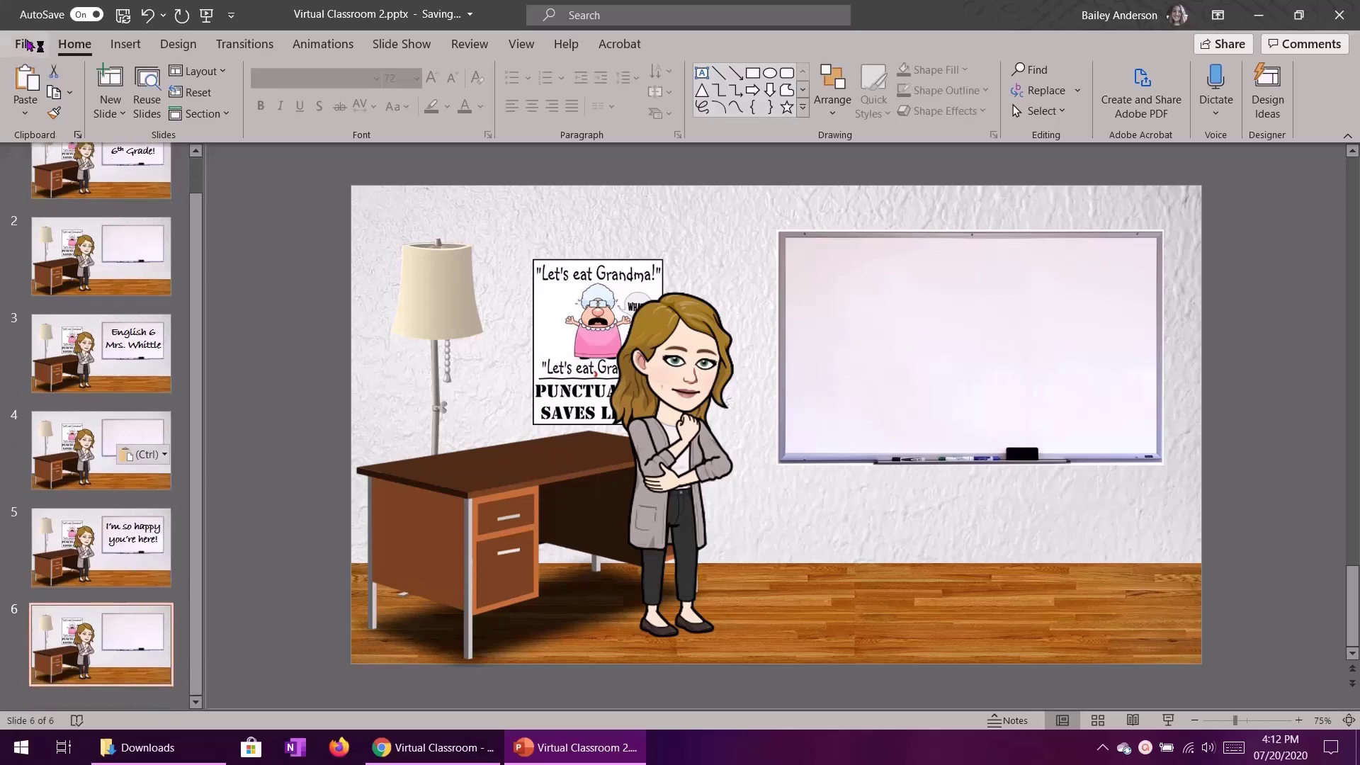
# Step: Choose Large (720p) quality in the Create an Animated GIF export options
pyautogui.click(25, 51)
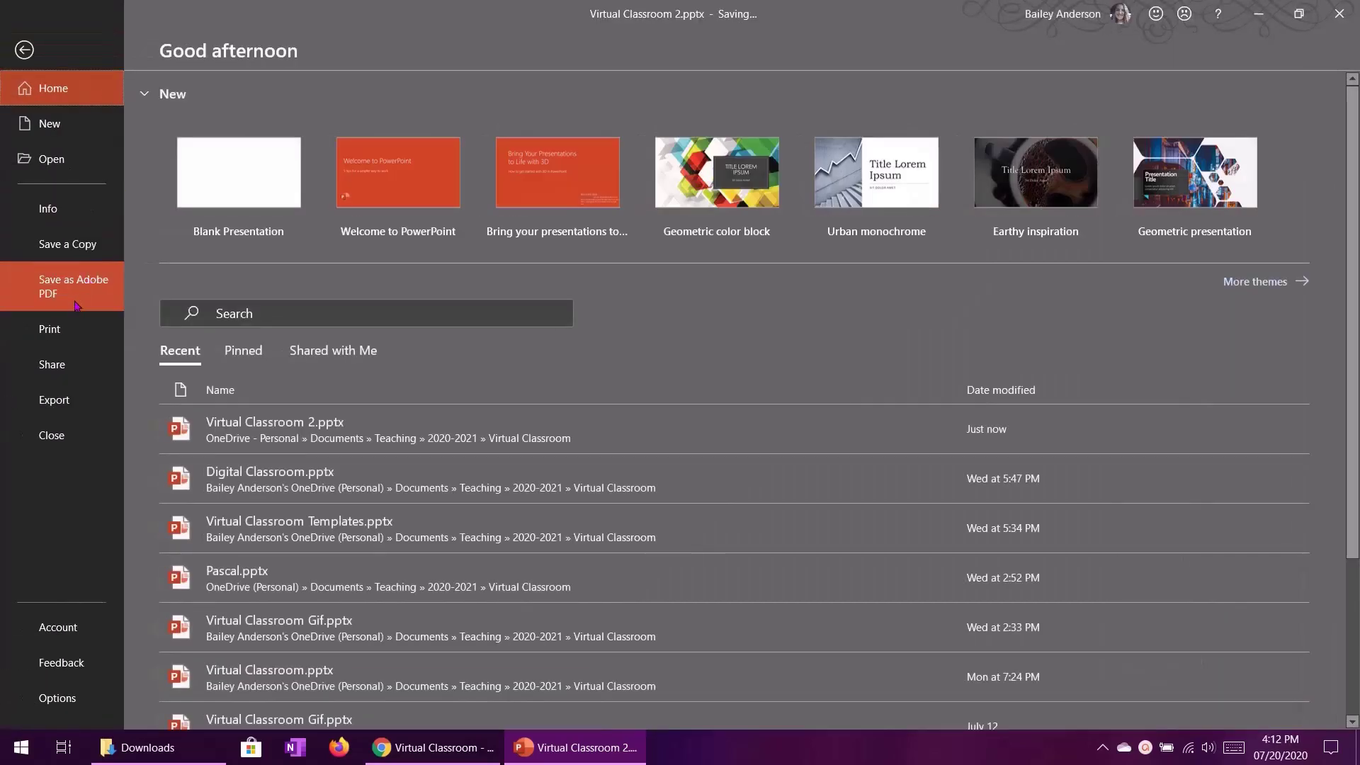
pyautogui.click(55, 398)
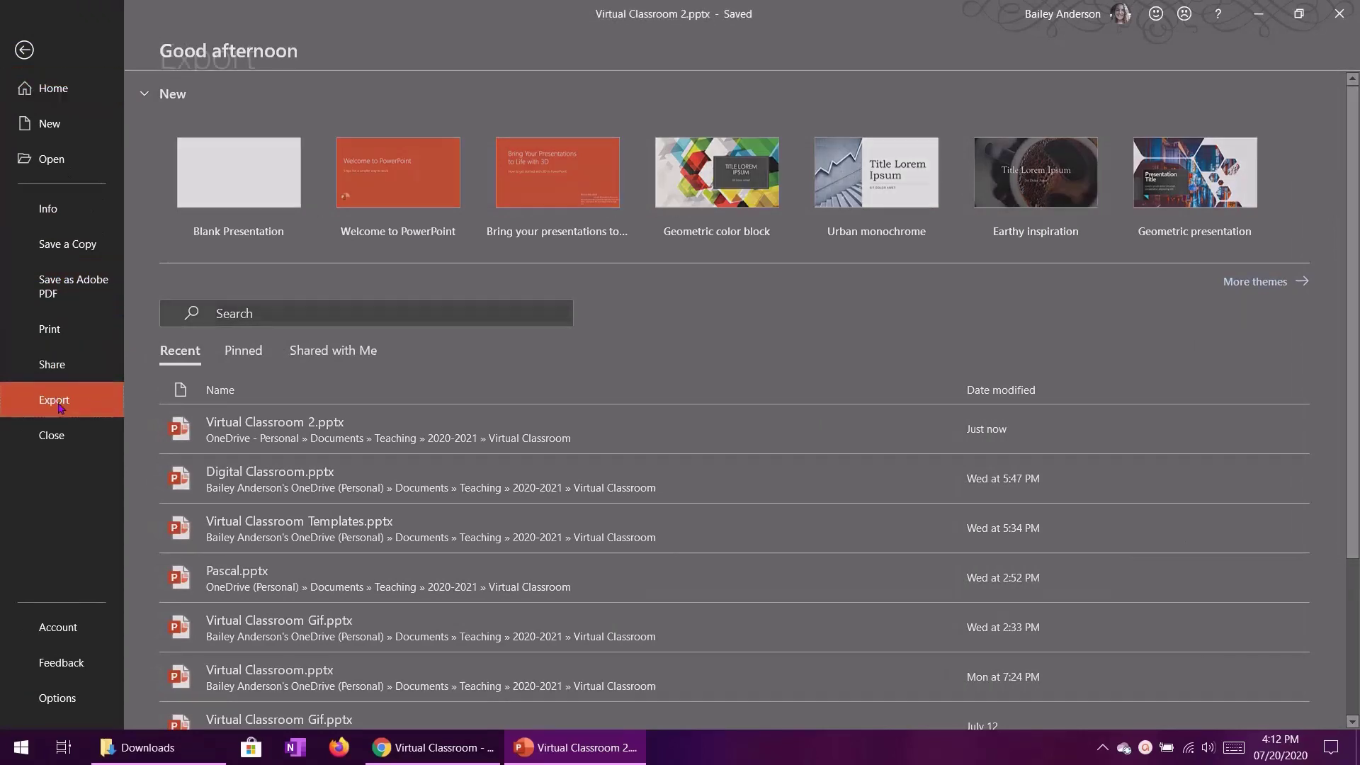
pyautogui.click(283, 278)
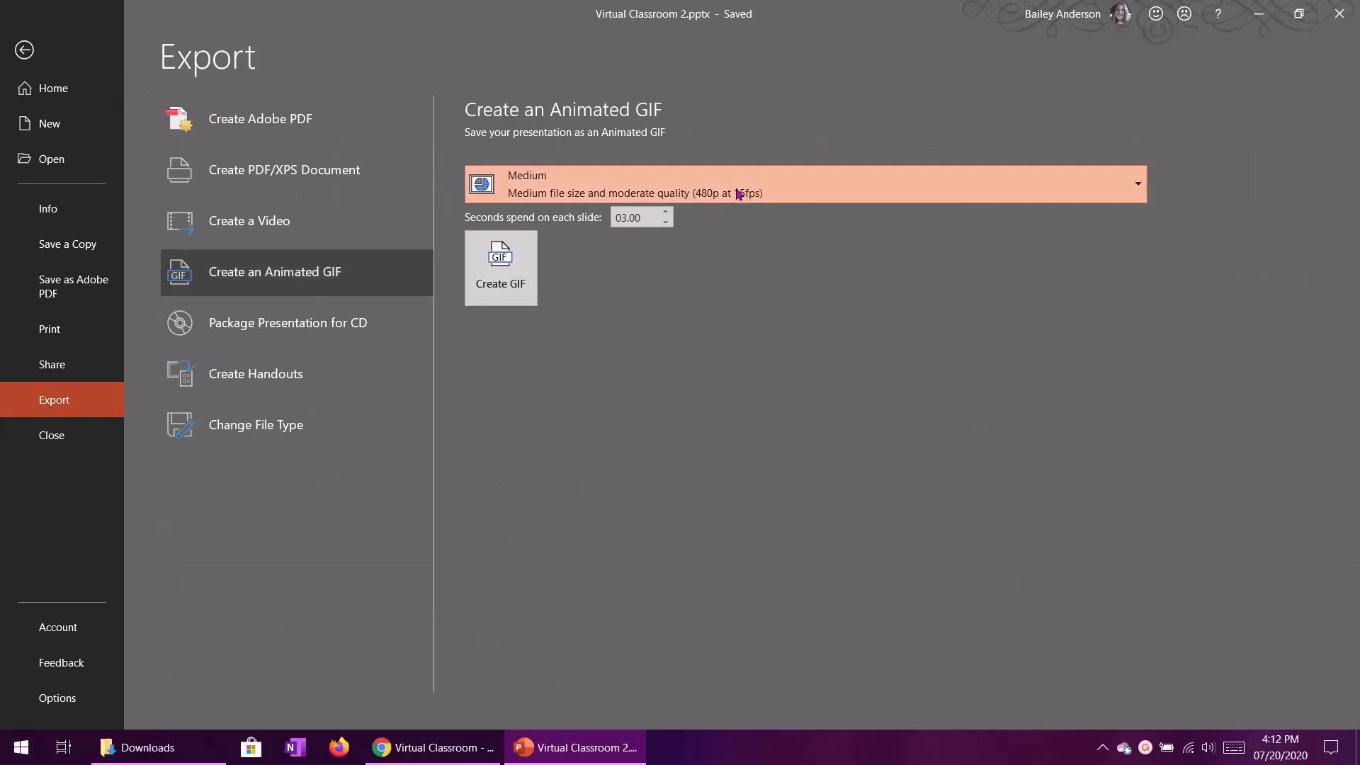
pyautogui.click(754, 178)
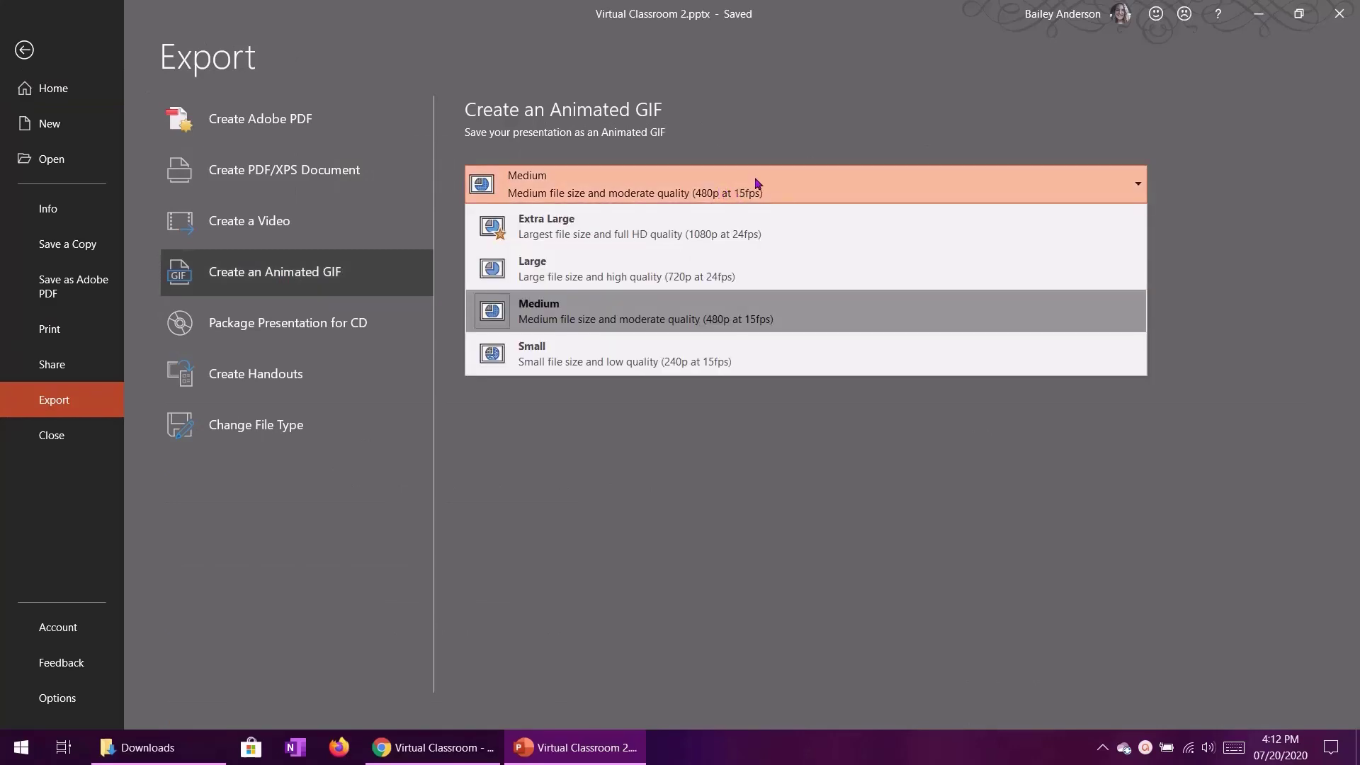
pyautogui.click(659, 284)
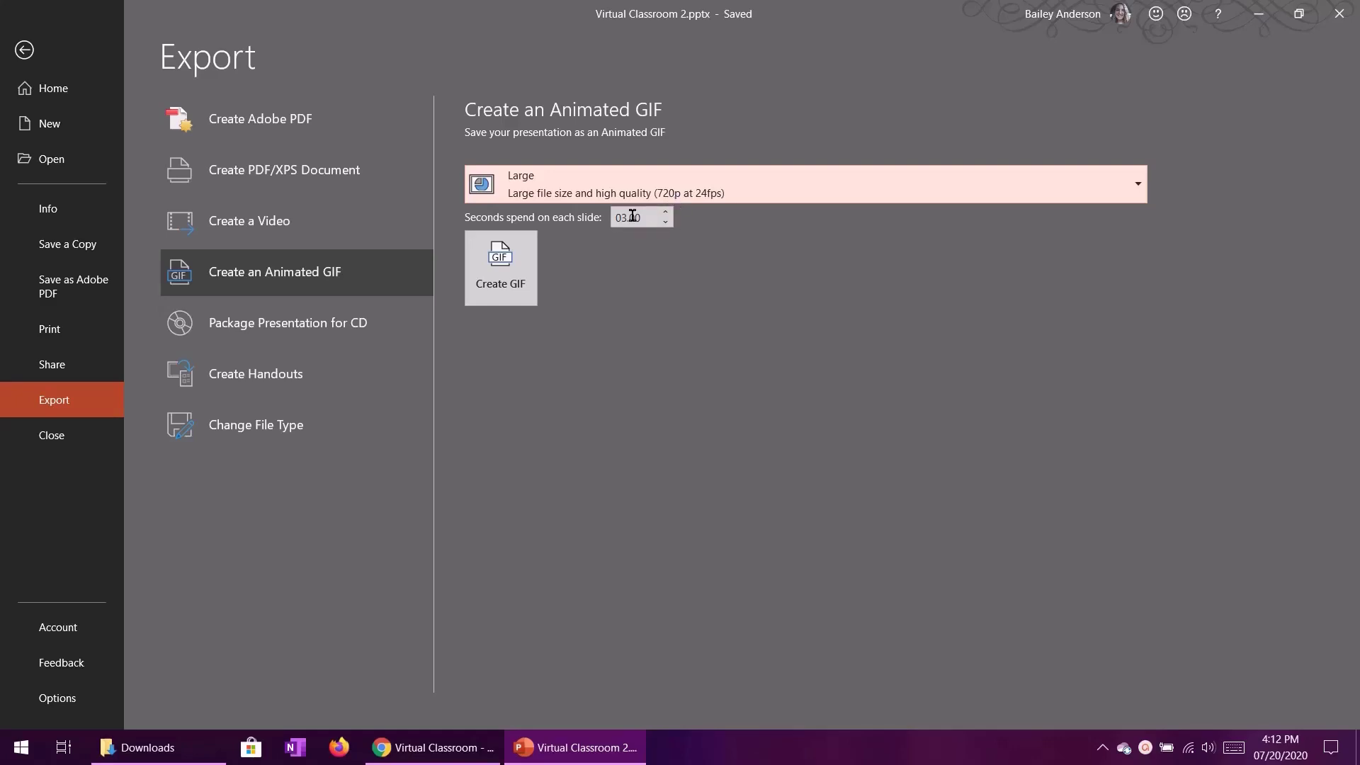
# Step: Create the GIF and save it as Virtual Classroom 2.gif in the Downloads folder
pyautogui.click(496, 272)
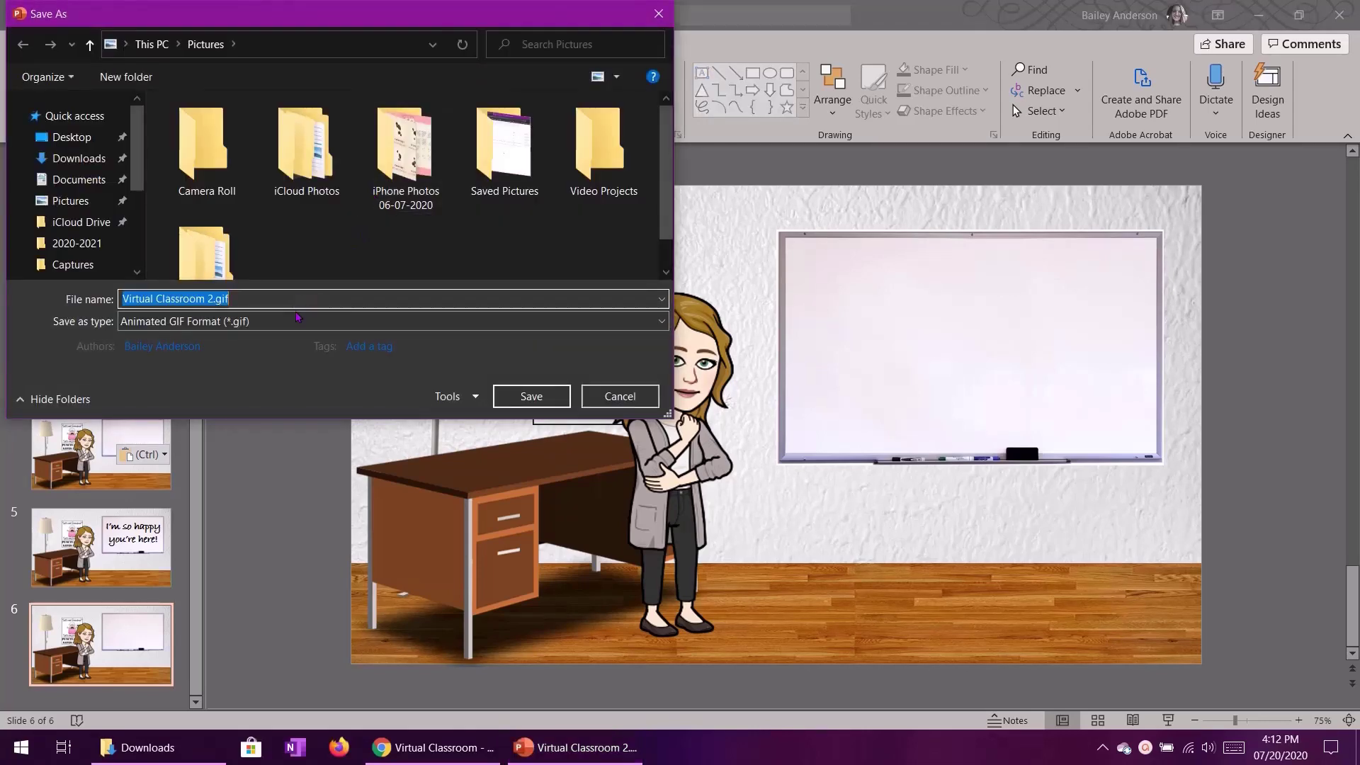
pyautogui.click(289, 297)
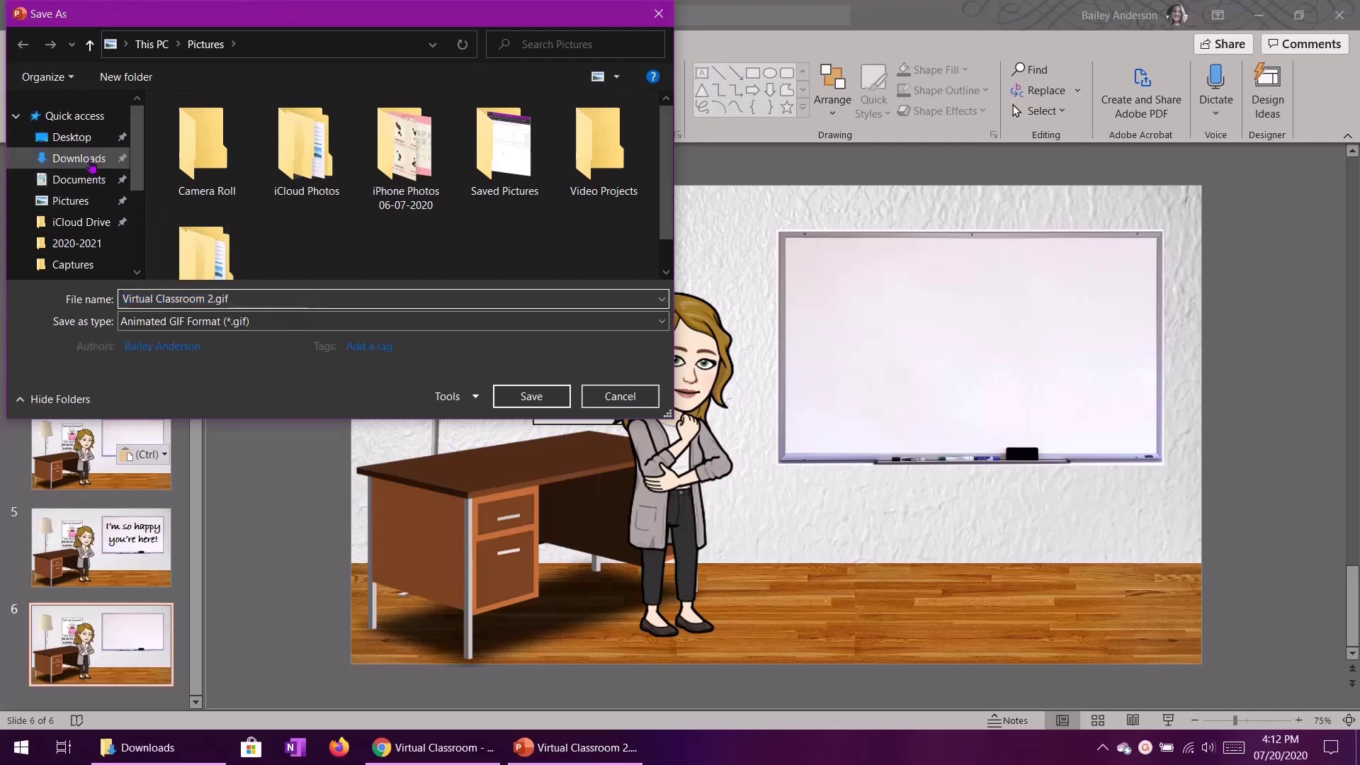
pyautogui.click(91, 159)
pyautogui.click(258, 296)
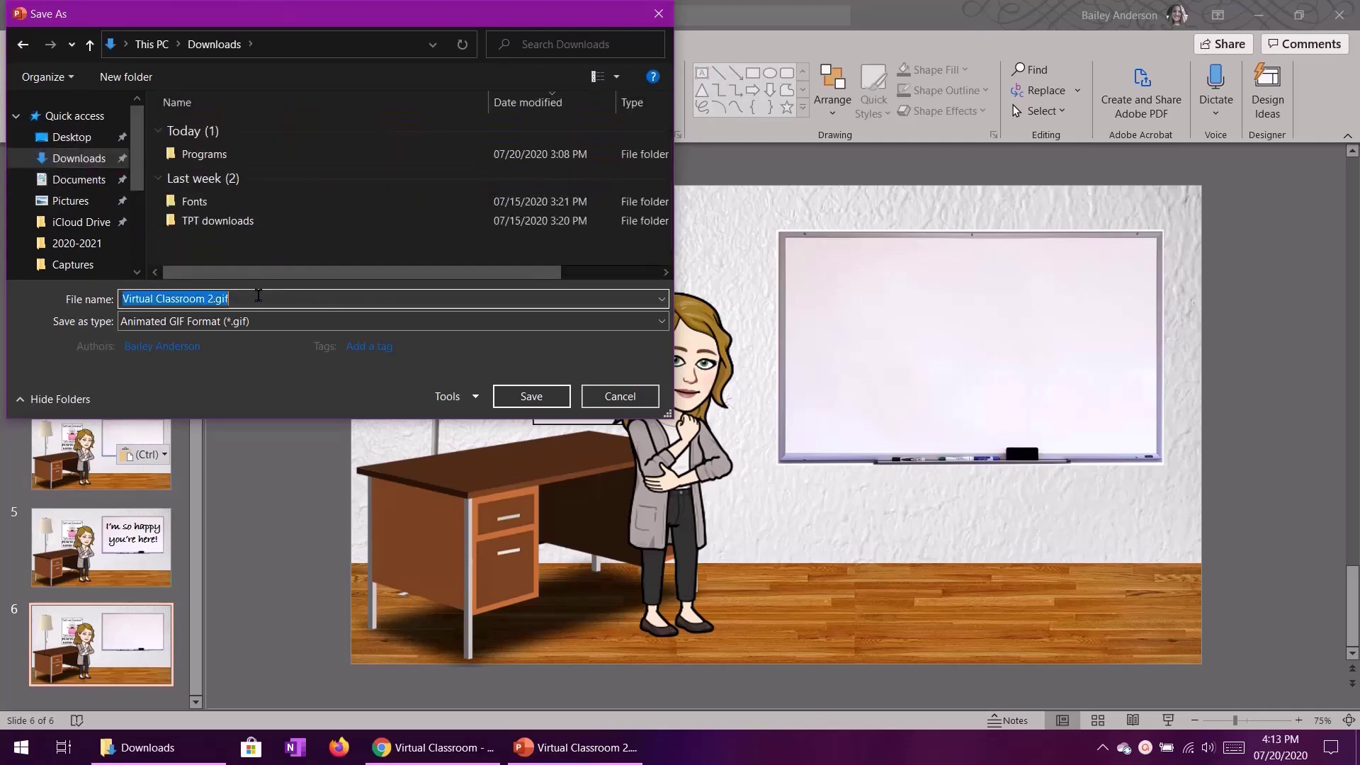
pyautogui.click(531, 396)
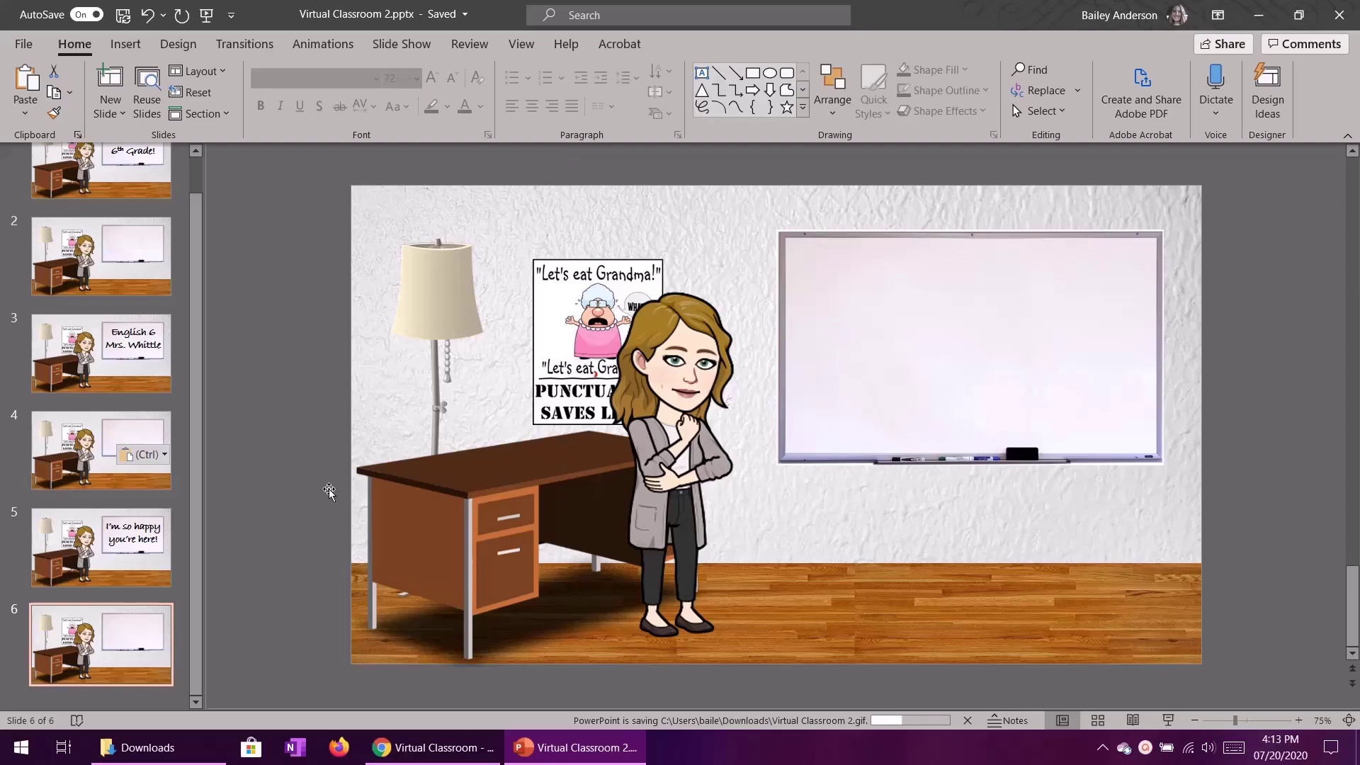
# Step: Bring the Downloads window forward and open Virtual Classroom 2.gif in Photos
pyautogui.click(185, 757)
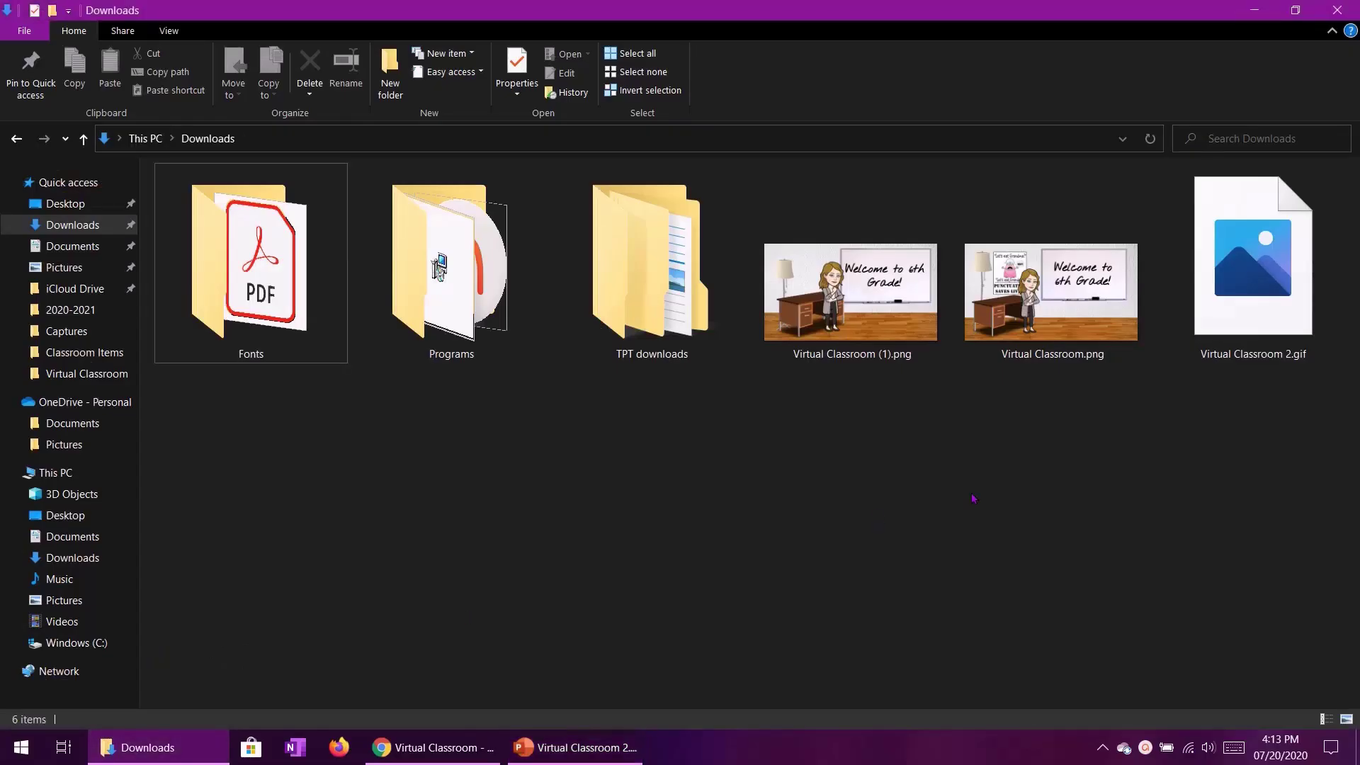
pyautogui.doubleClick(1209, 292)
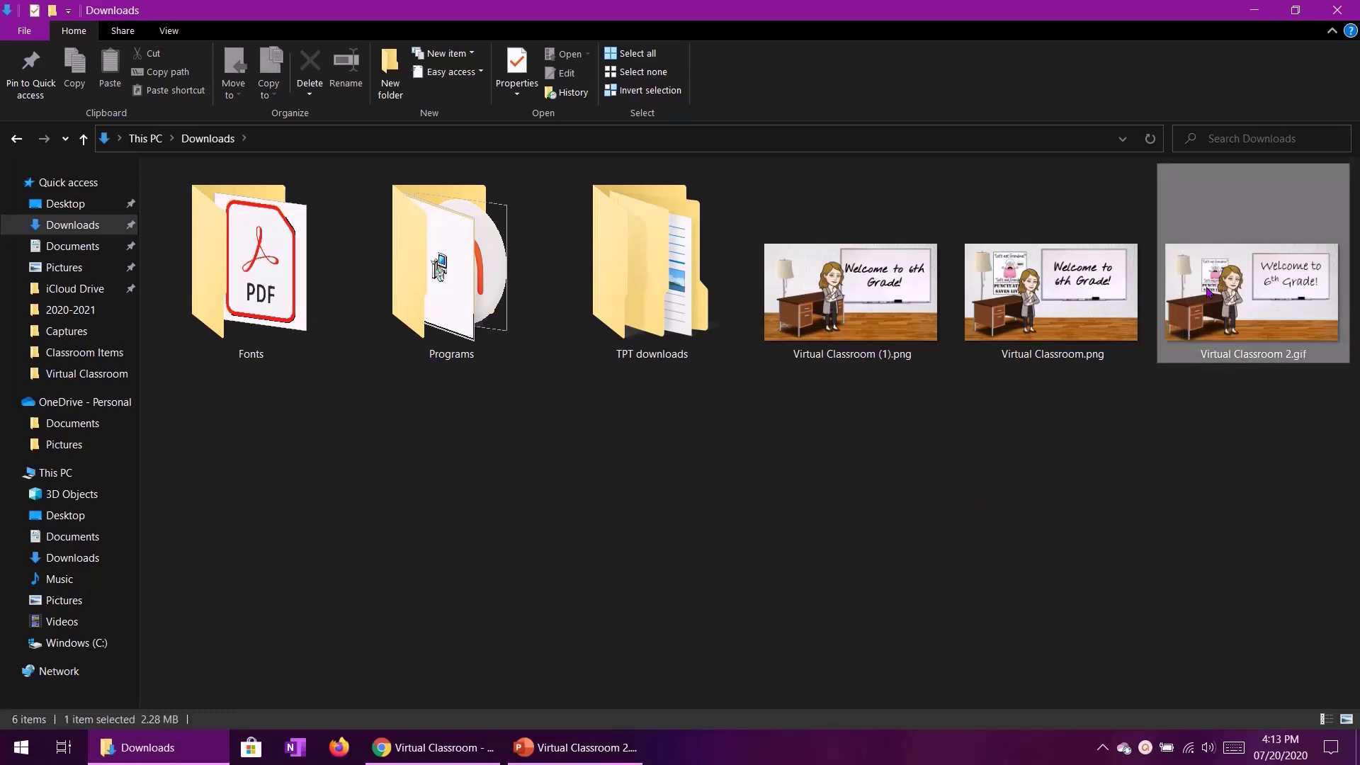